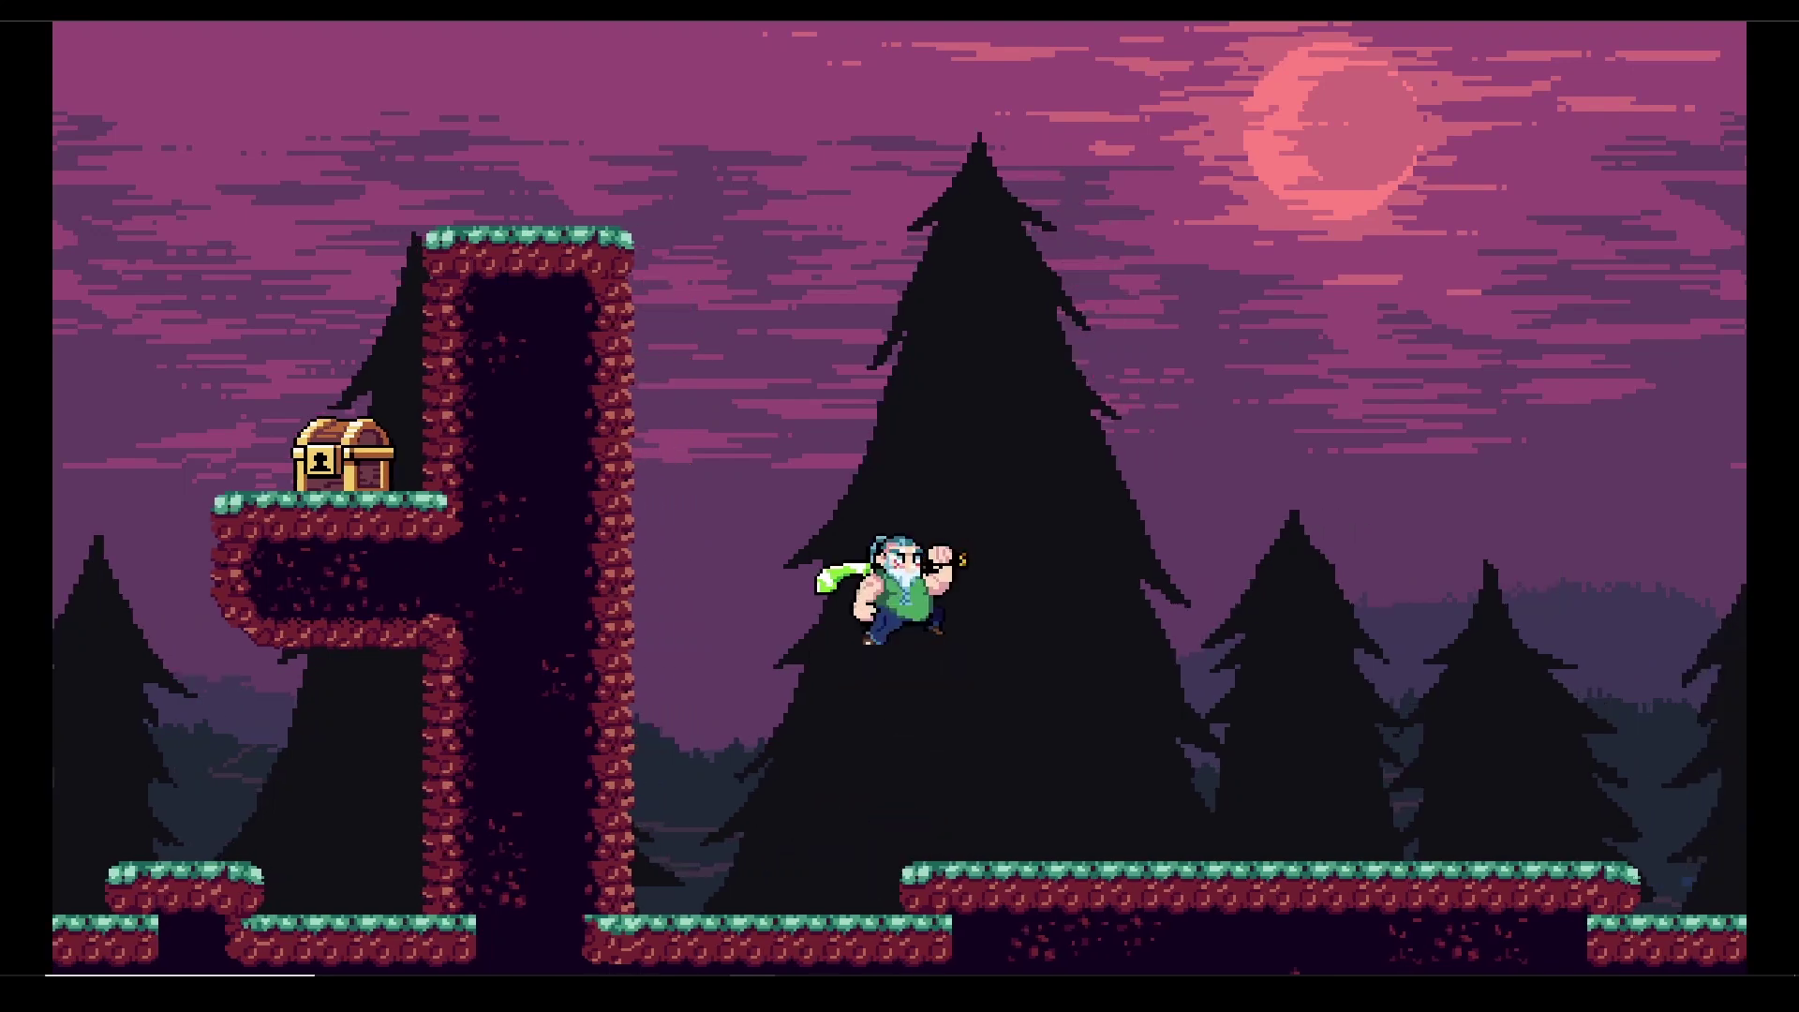
# Playtest the level by running and jumping with the character in both directions, and quit the running game
pyautogui.press('Right')
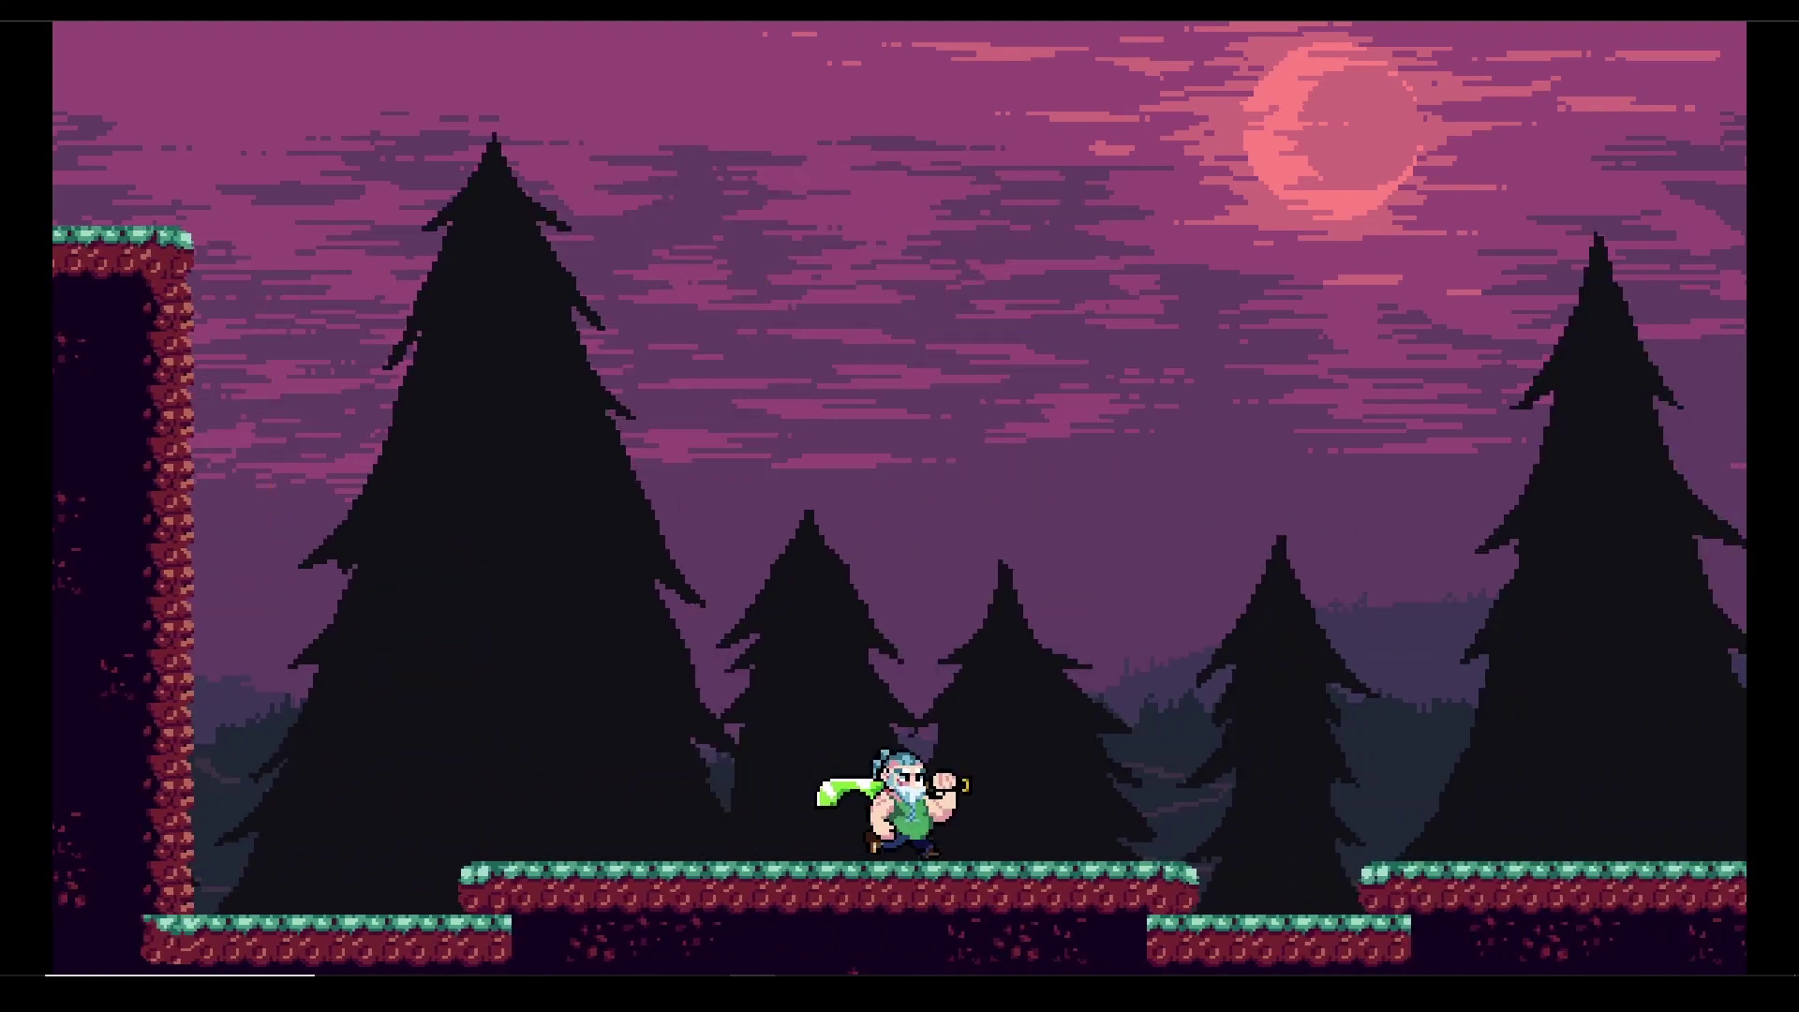
pyautogui.press('Right')
pyautogui.press('space')
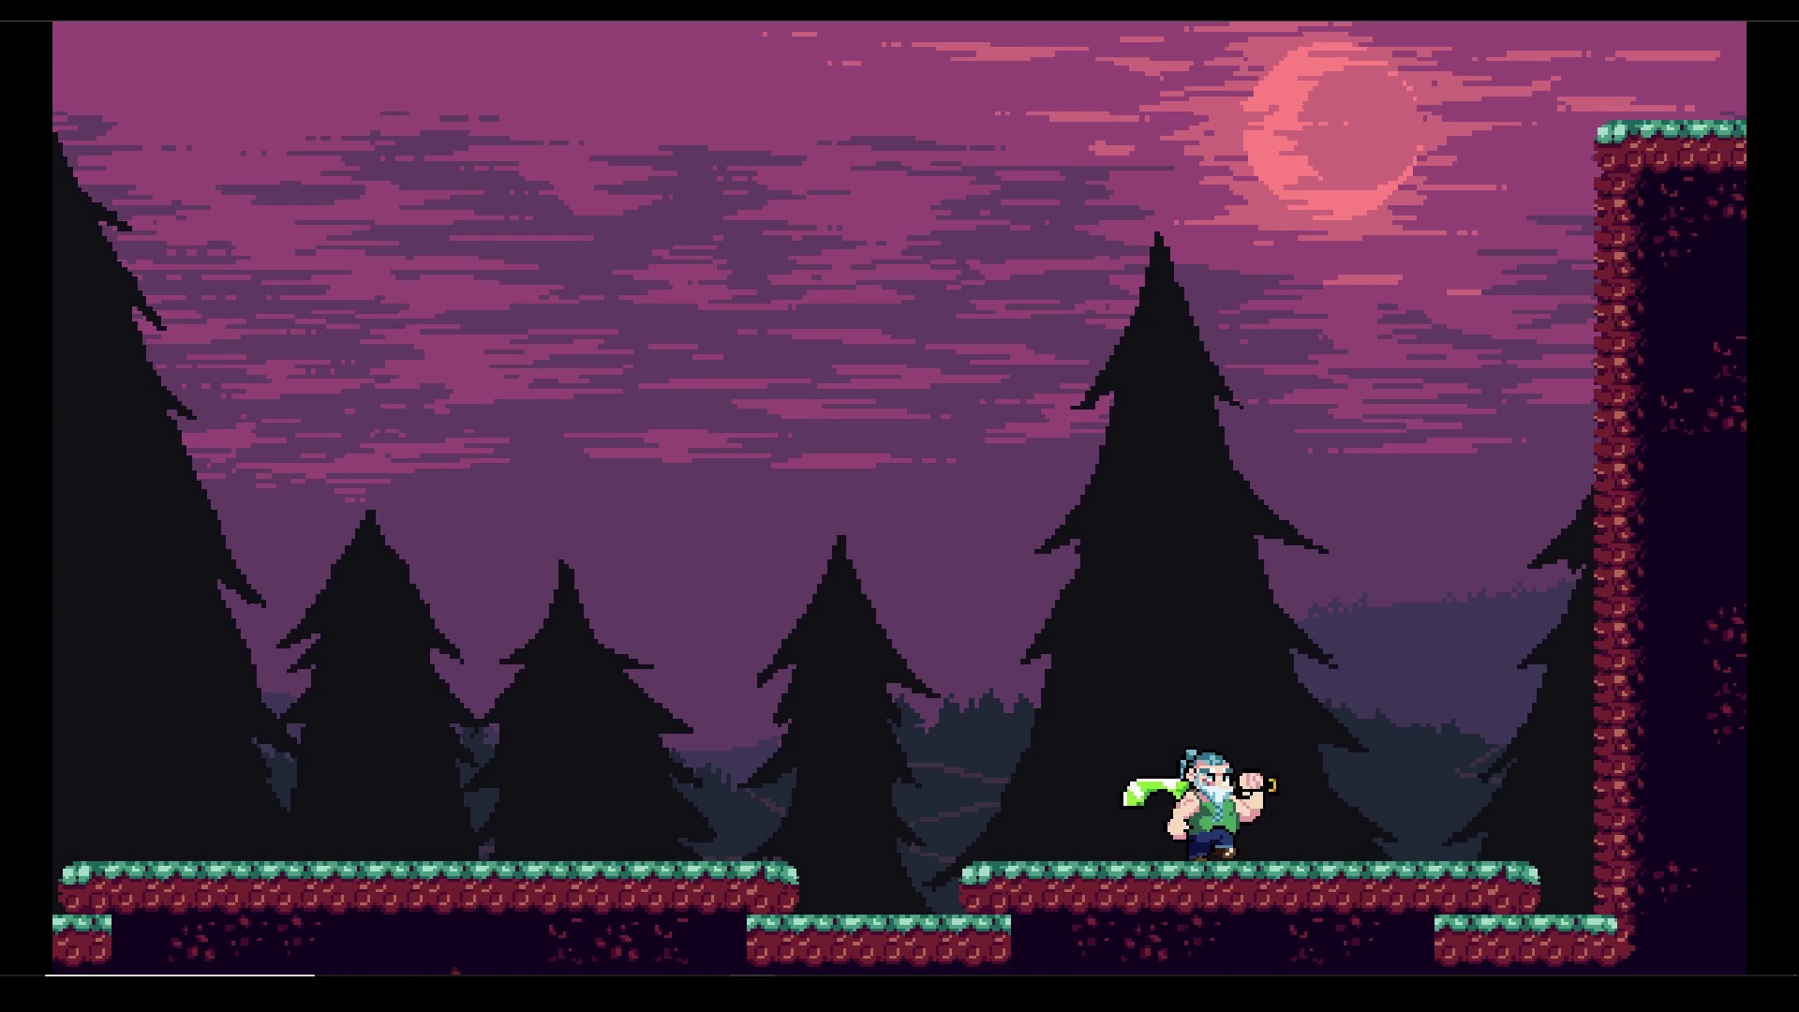
pyautogui.press('Left')
pyautogui.press('space')
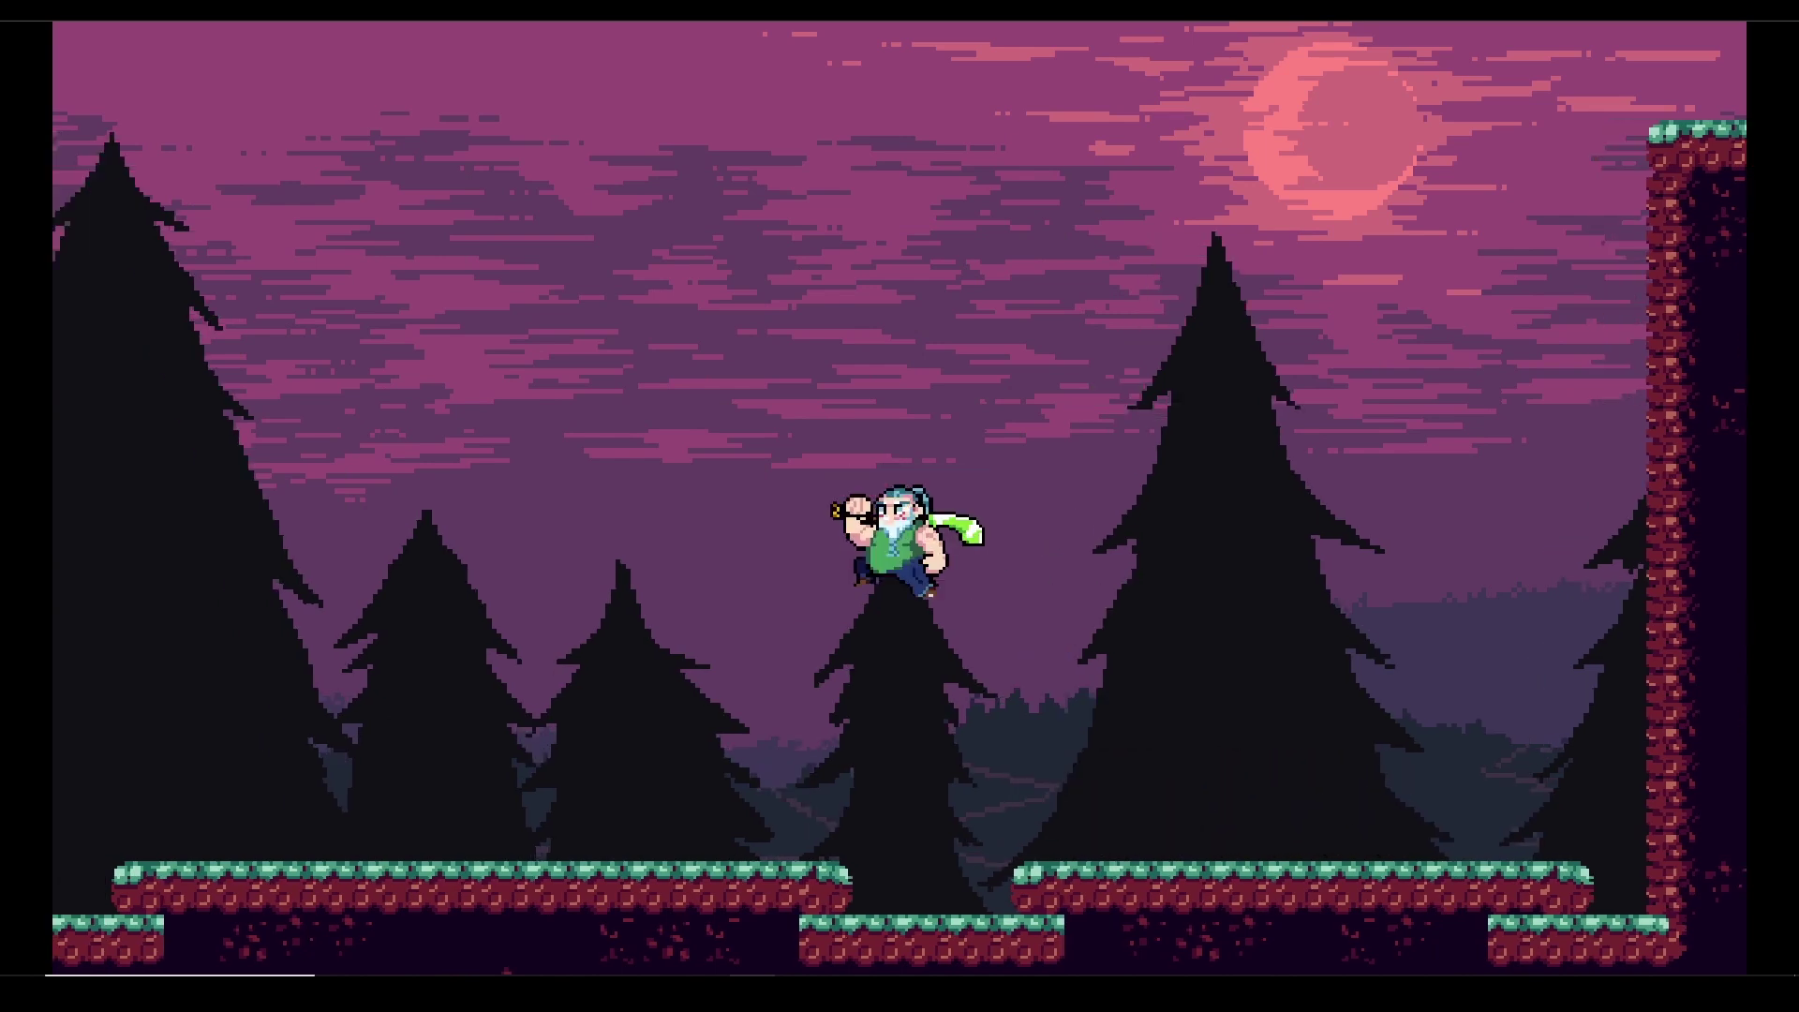
pyautogui.press('Left')
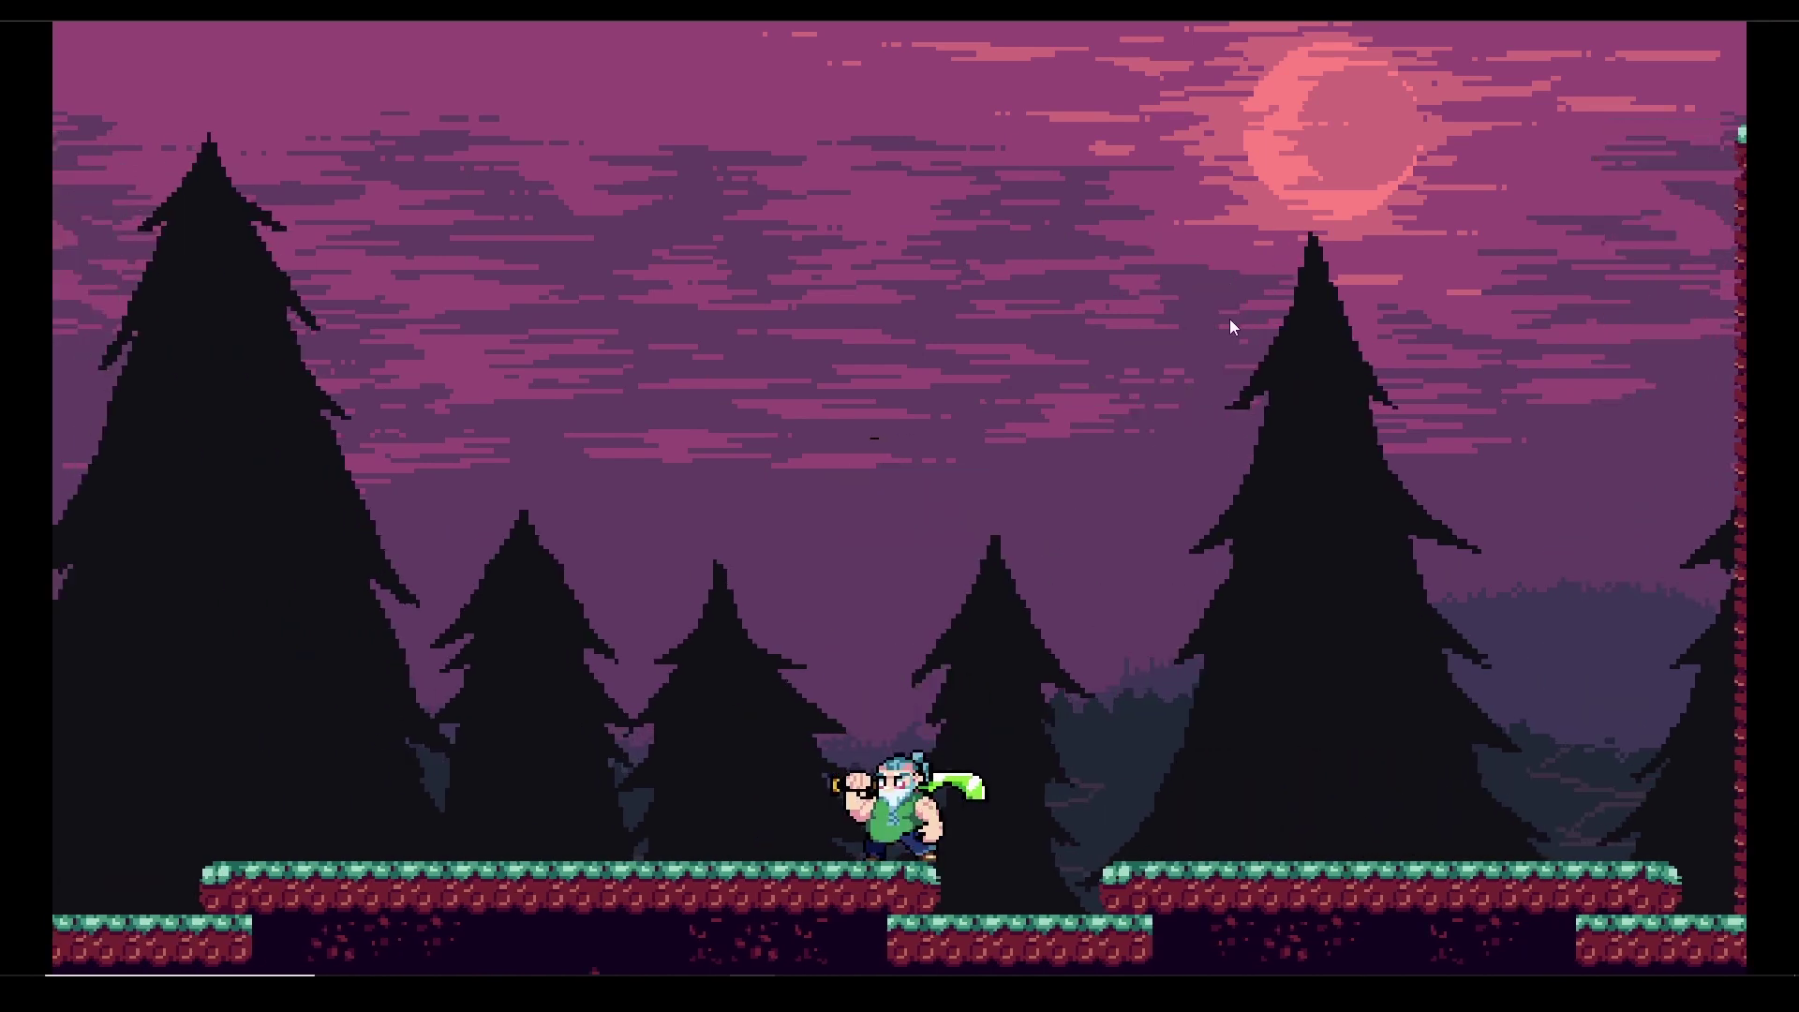
pyautogui.hotkey('alt', 'F4')
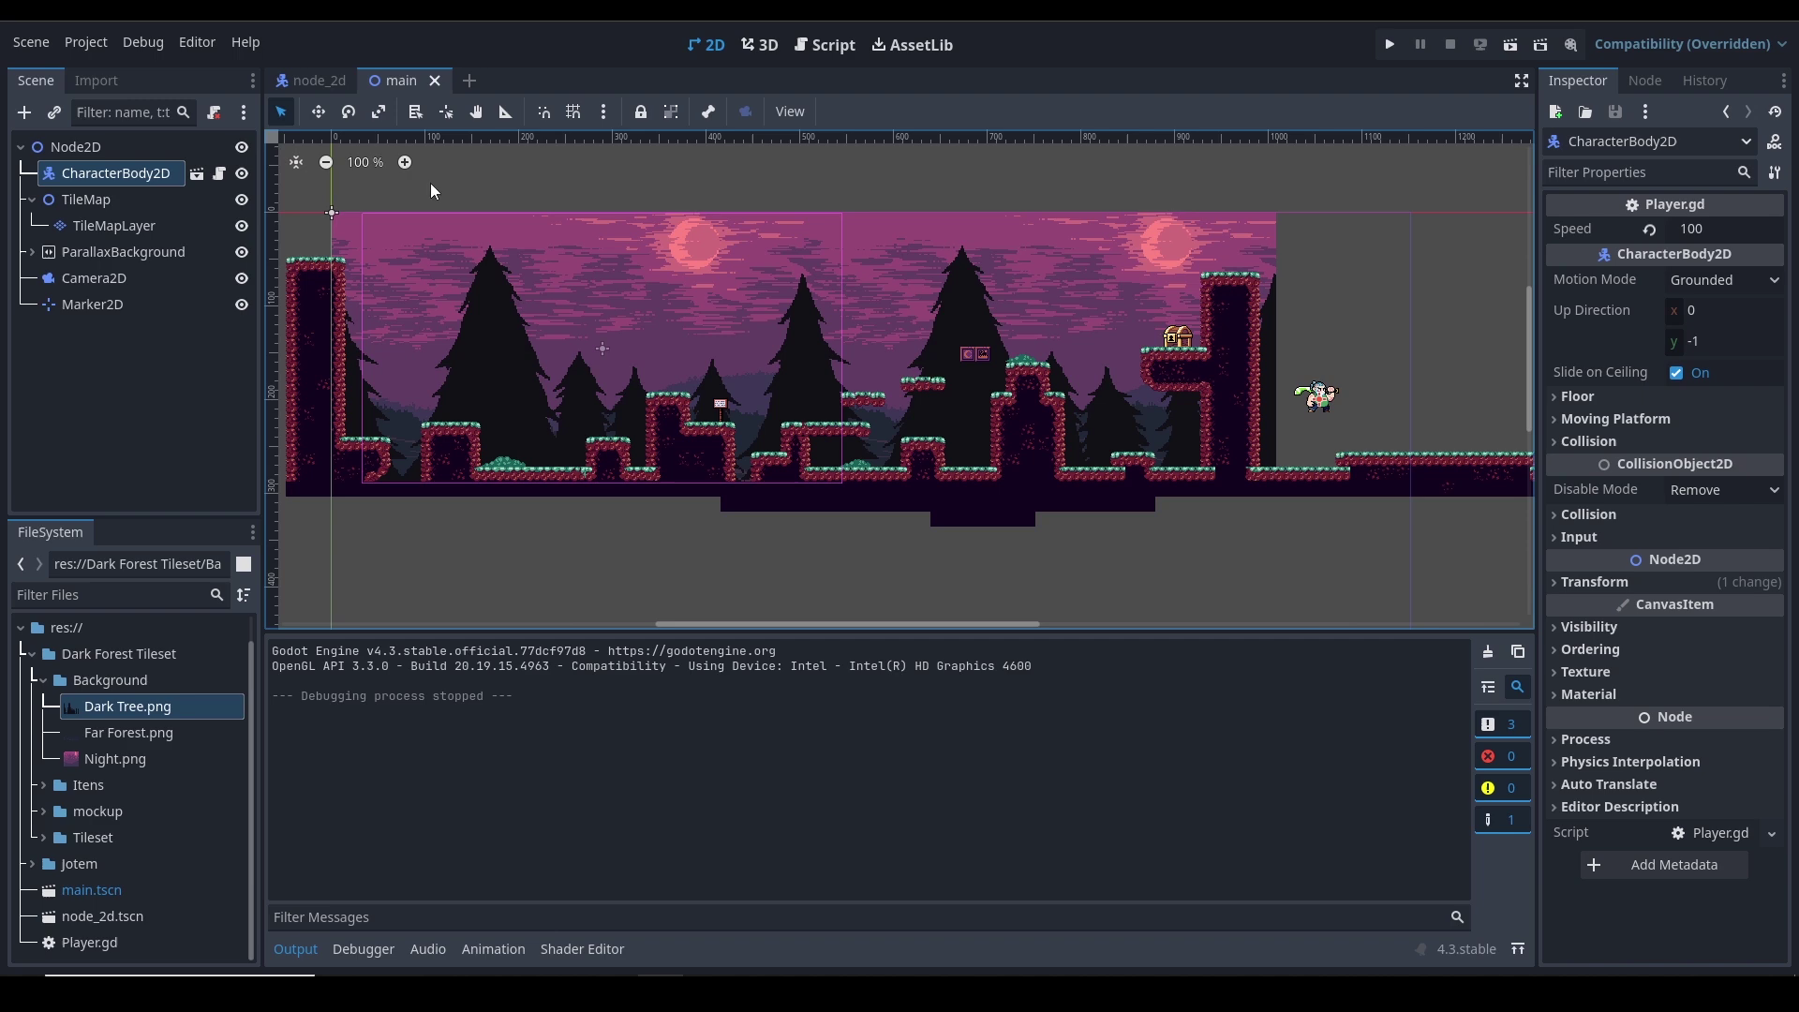
# Hide the output log and delete the existing ParallaxBackground node with its children from the scene
pyautogui.click(298, 950)
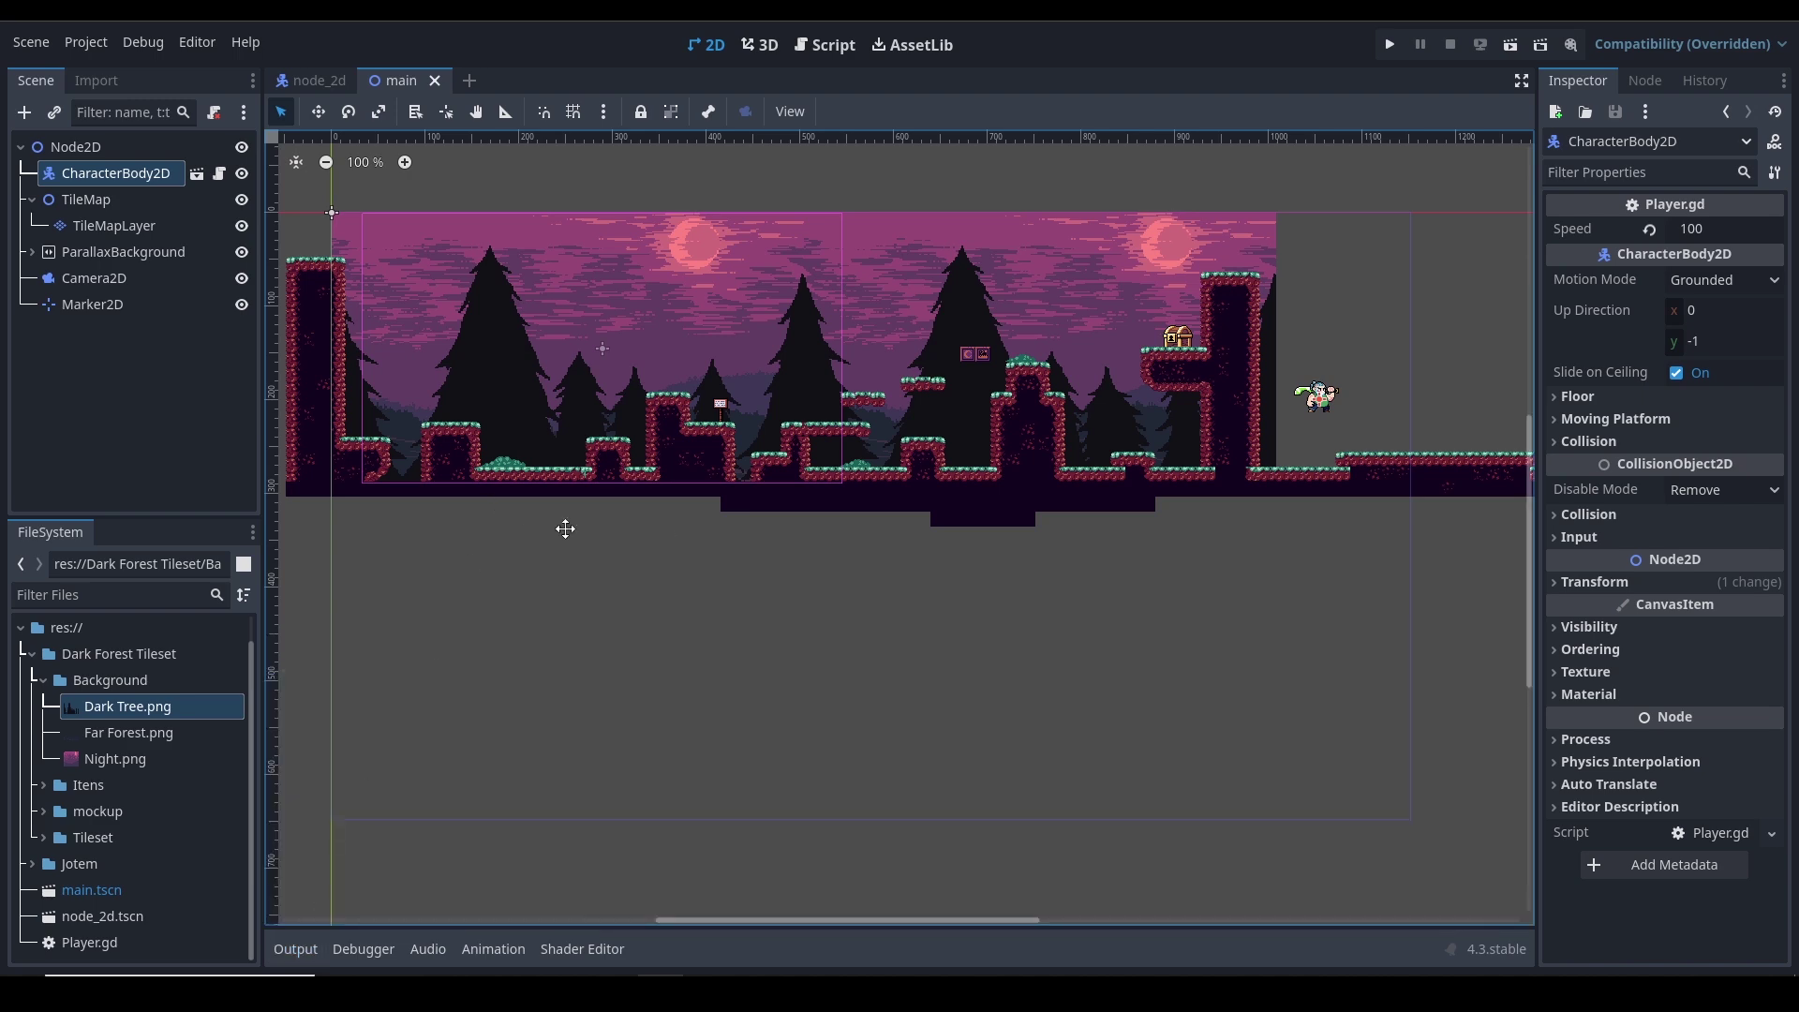
pyautogui.scroll(2, 568, 463)
pyautogui.moveTo(942, 468); pyautogui.dragTo(732, 563, button='middle')
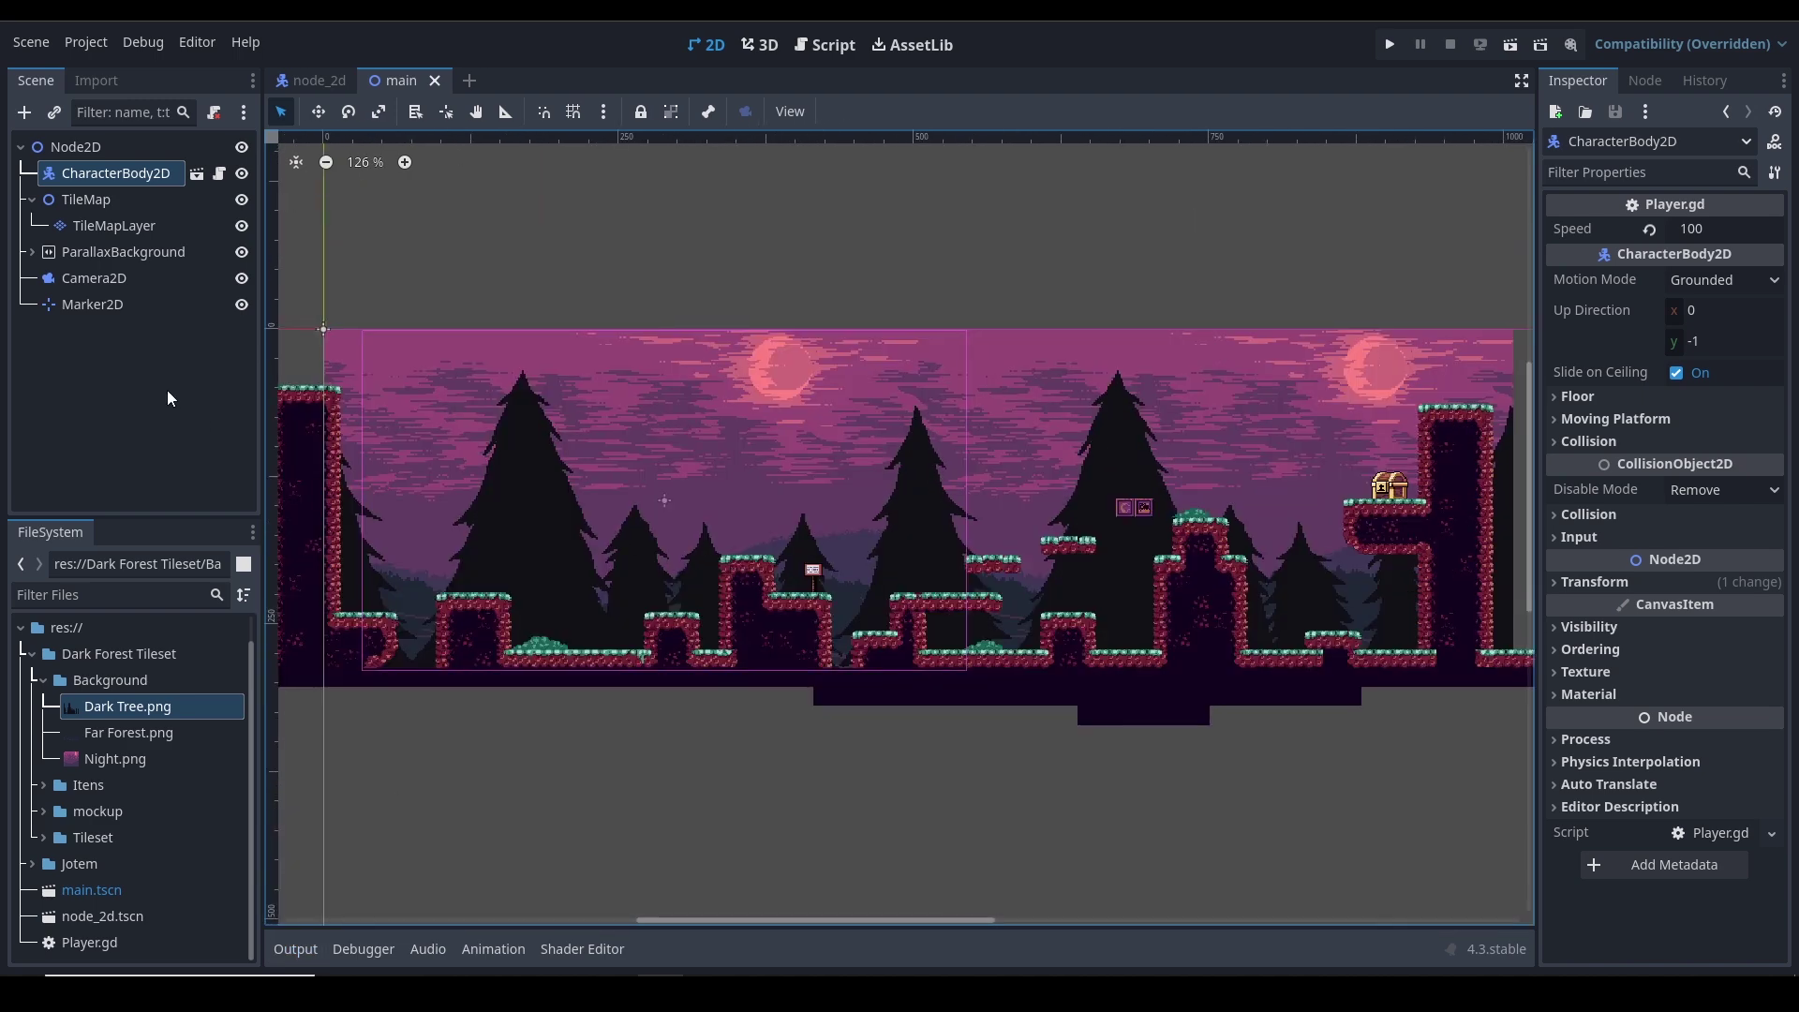
pyautogui.click(67, 247)
pyautogui.press('Delete')
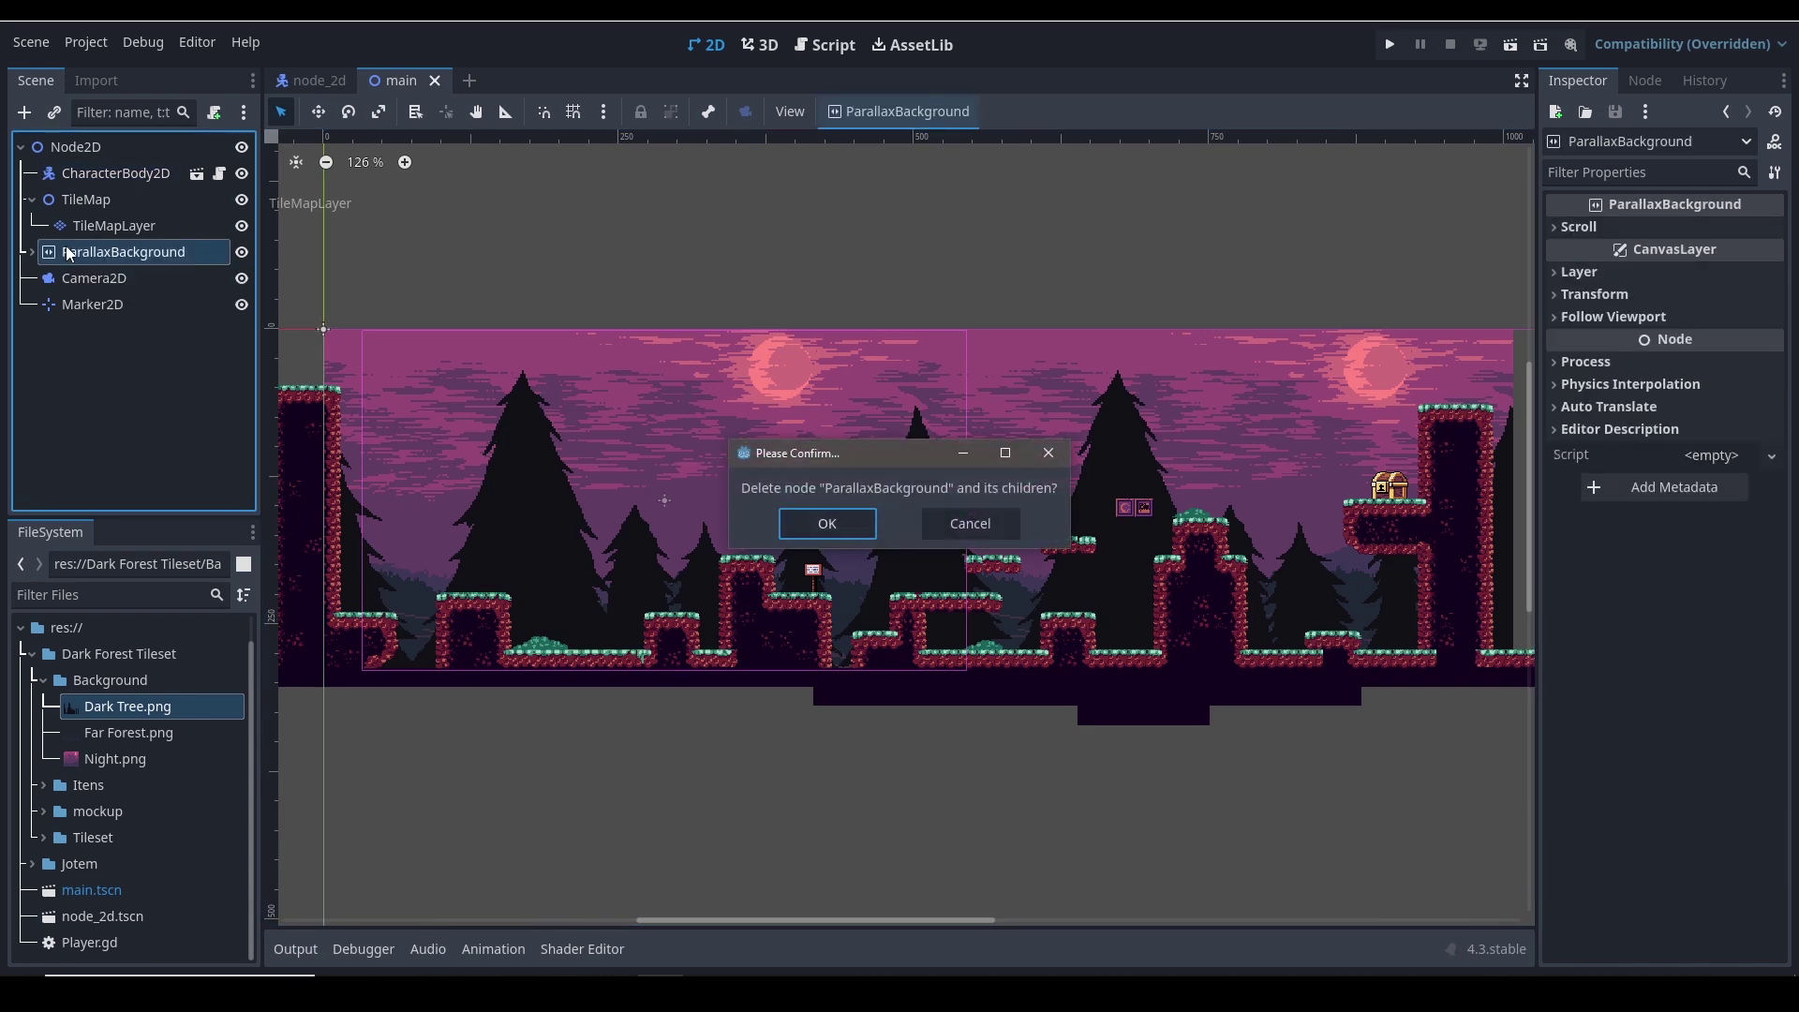
pyautogui.press('Return')
# Reposition the player character near the level's start, just above the small platform before the signpost pillar
pyautogui.scroll(-1, 509, 510)
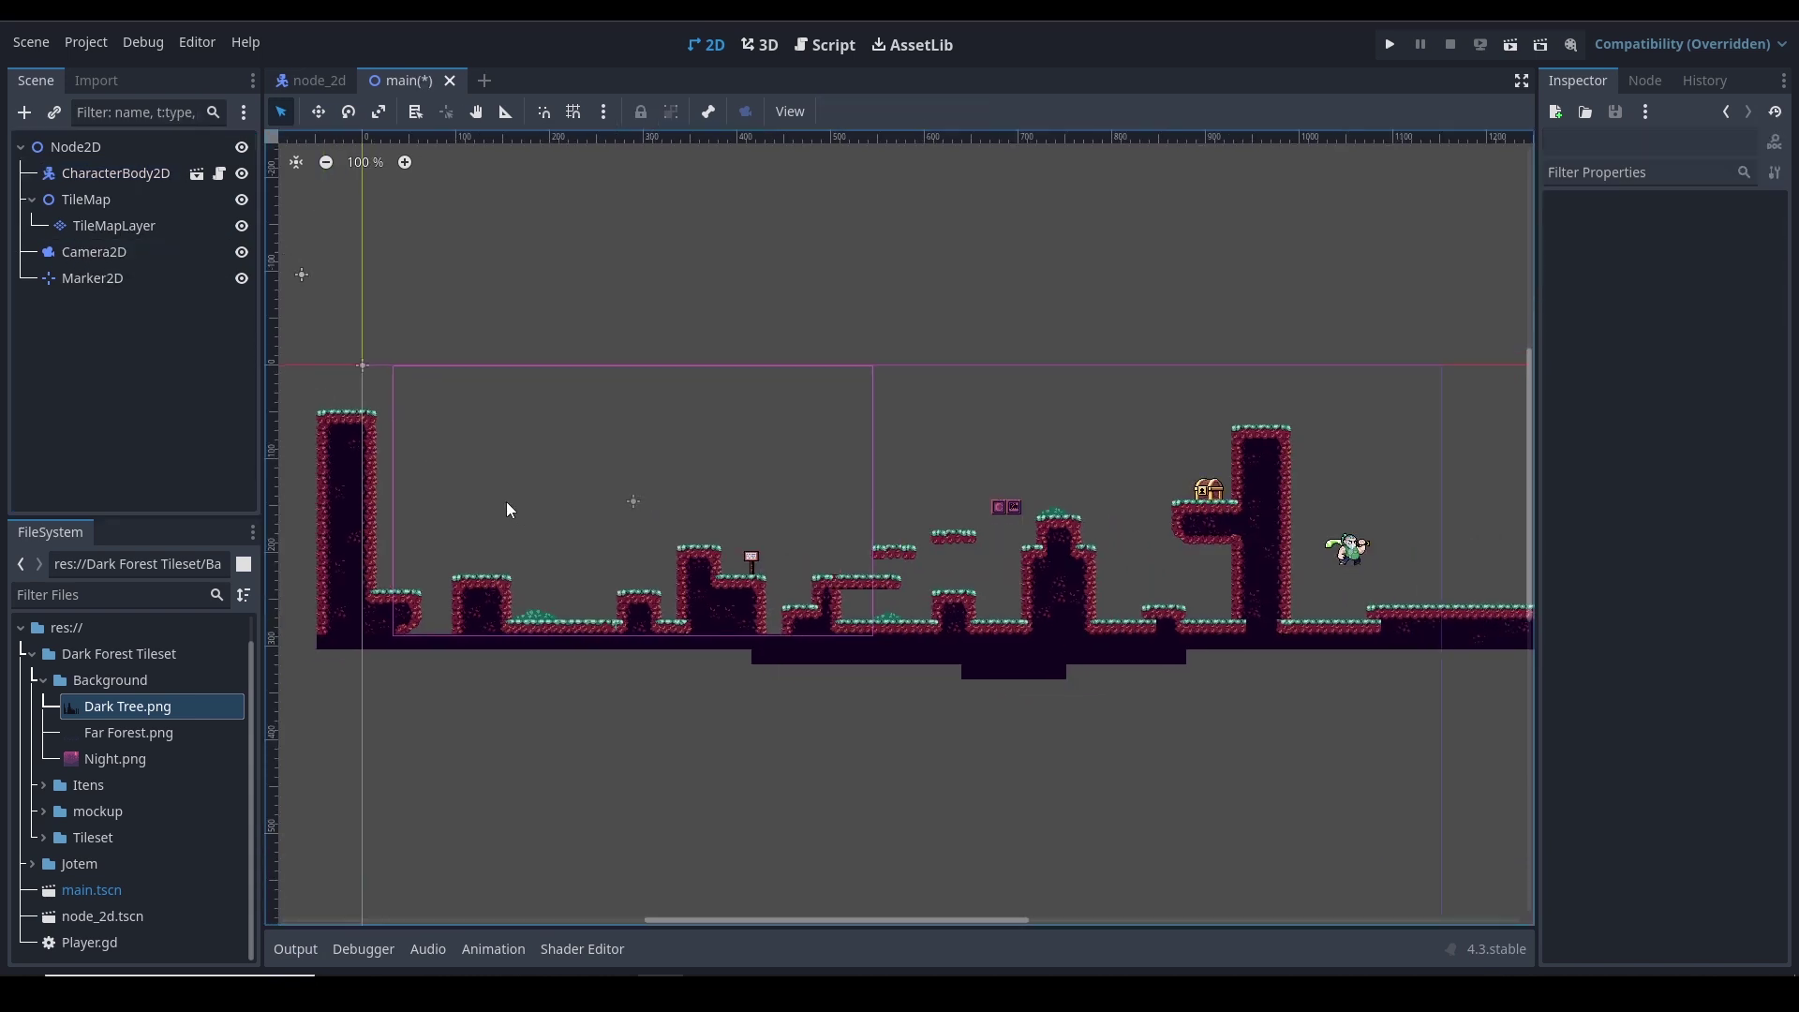
pyautogui.moveTo(508, 510); pyautogui.dragTo(607, 516, button='middle')
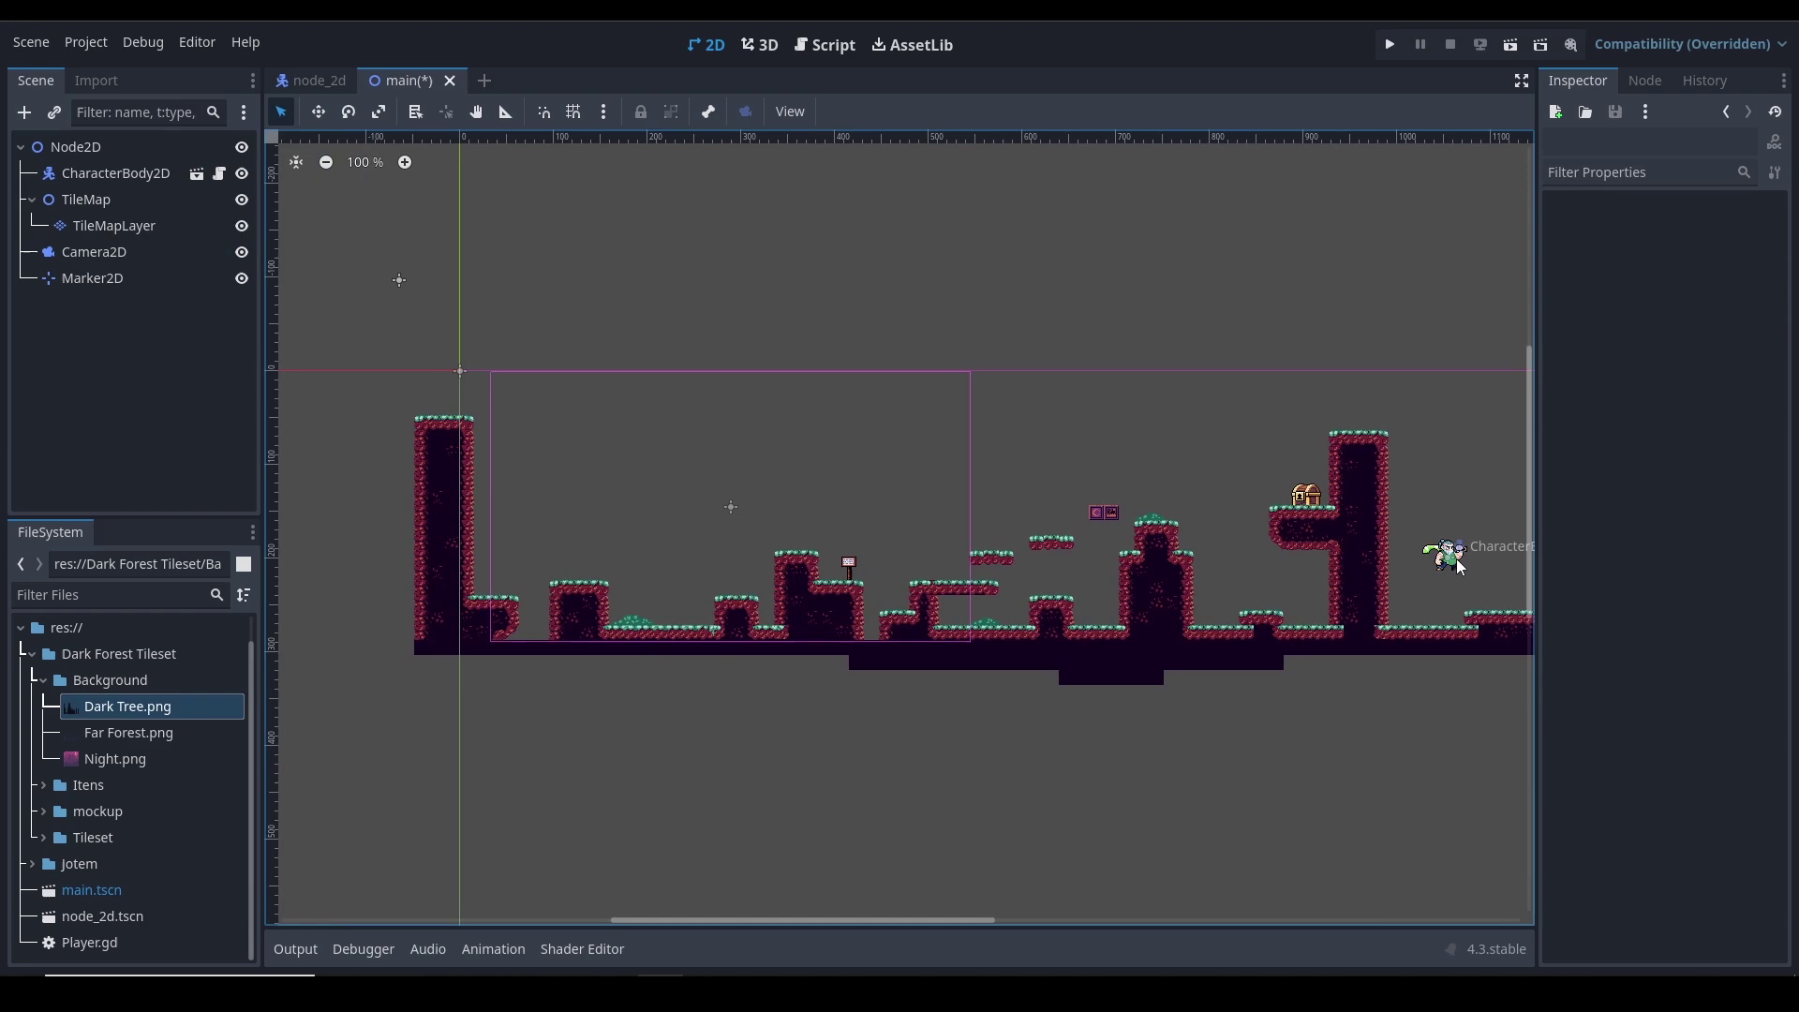
pyautogui.moveTo(1460, 567); pyautogui.dragTo(747, 584)
pyautogui.scroll(3, 746, 584)
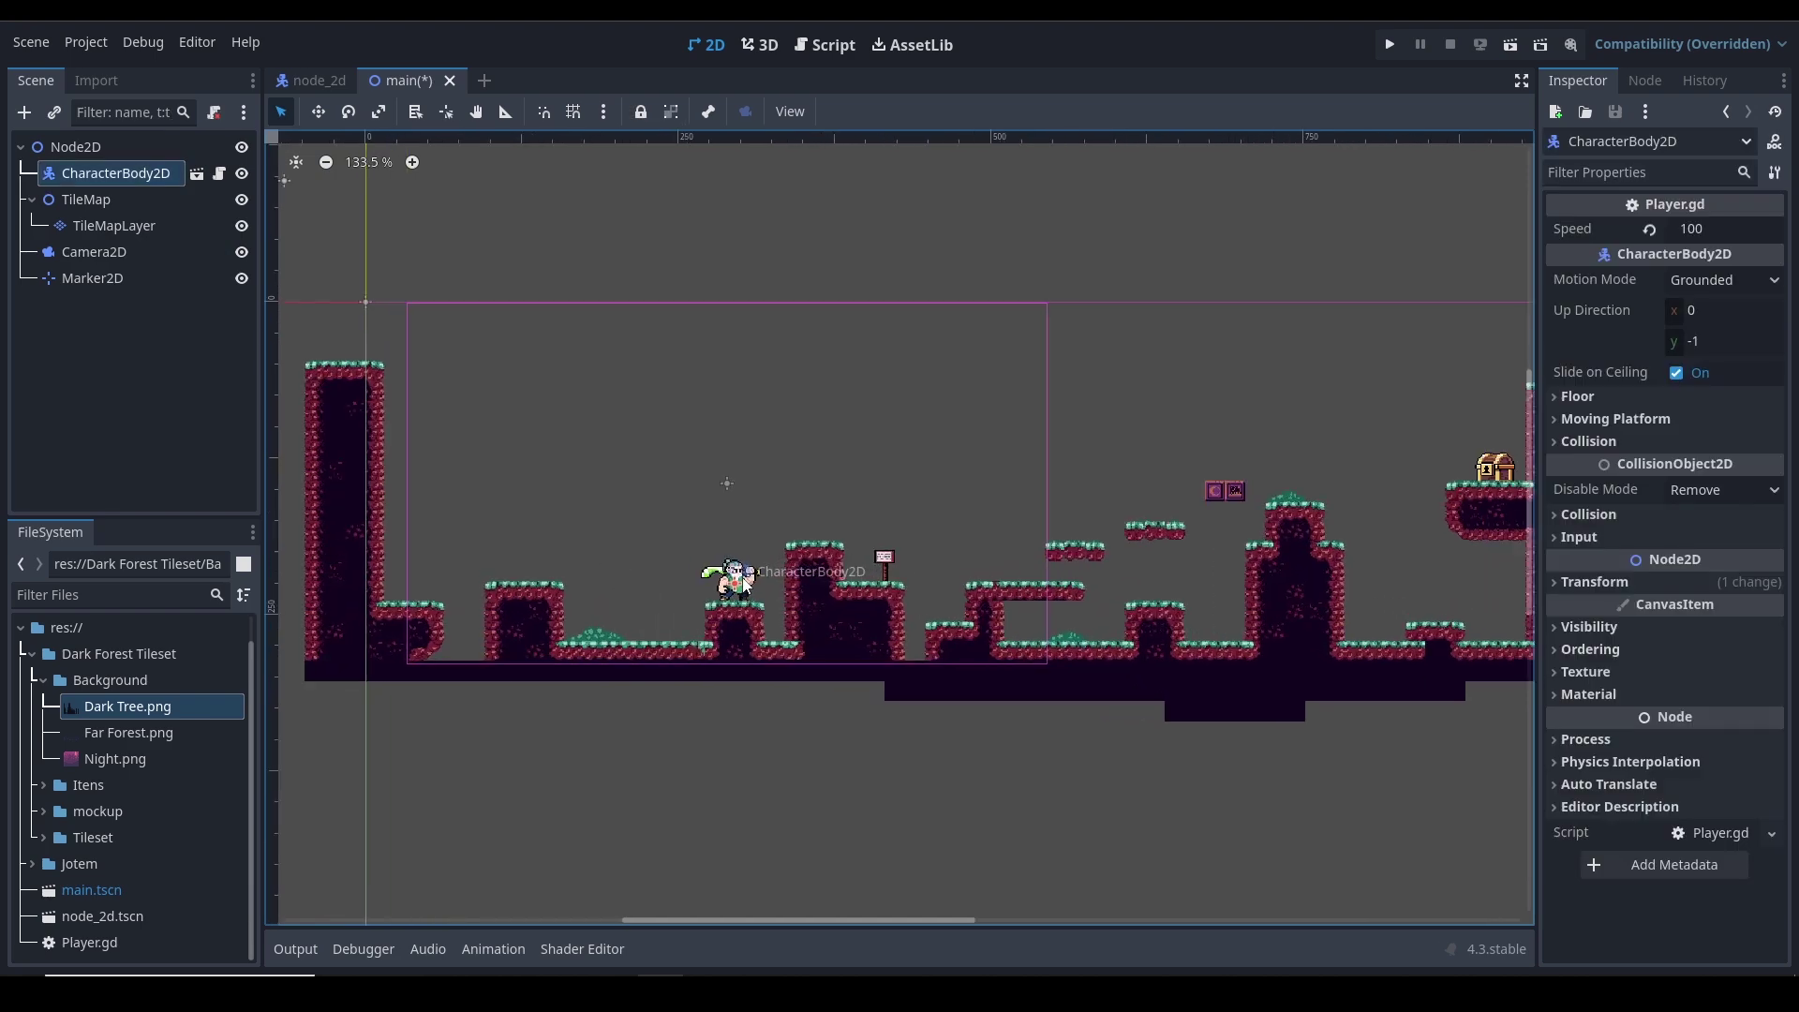
pyautogui.scroll(4, 743, 584)
pyautogui.hotkey('ctrl', 'z')
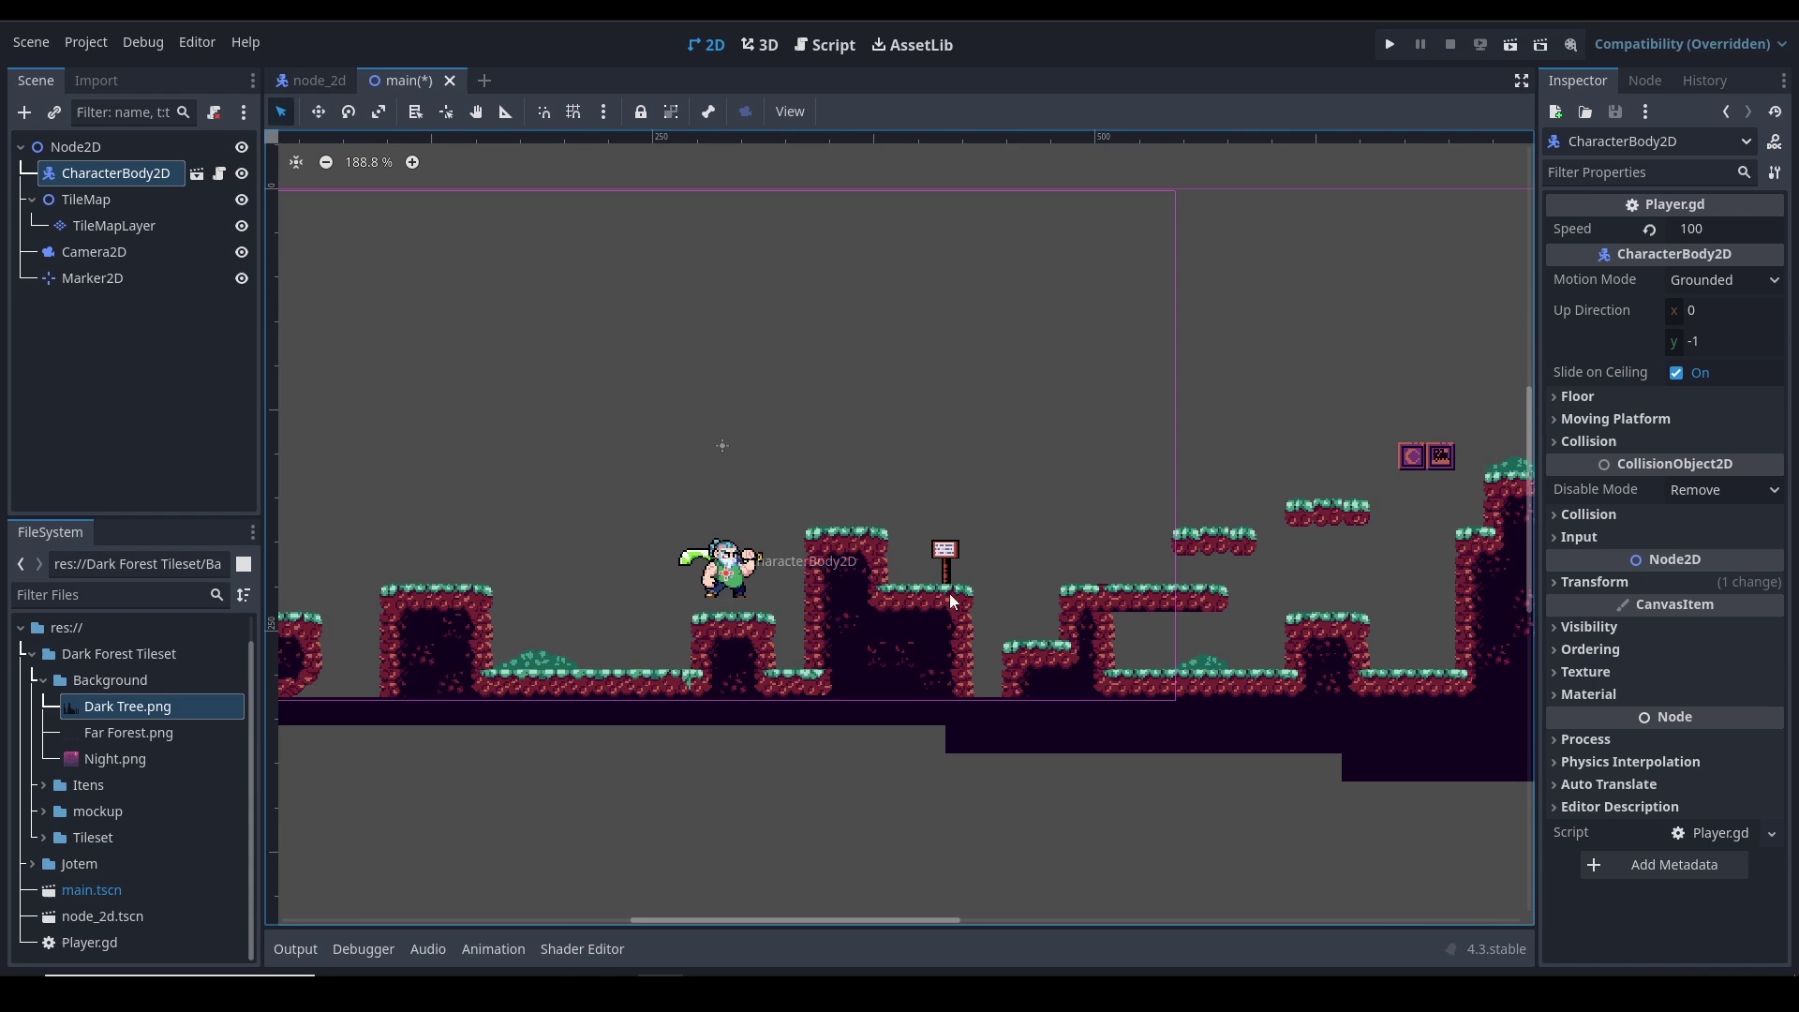
pyautogui.scroll(-2, 866, 569)
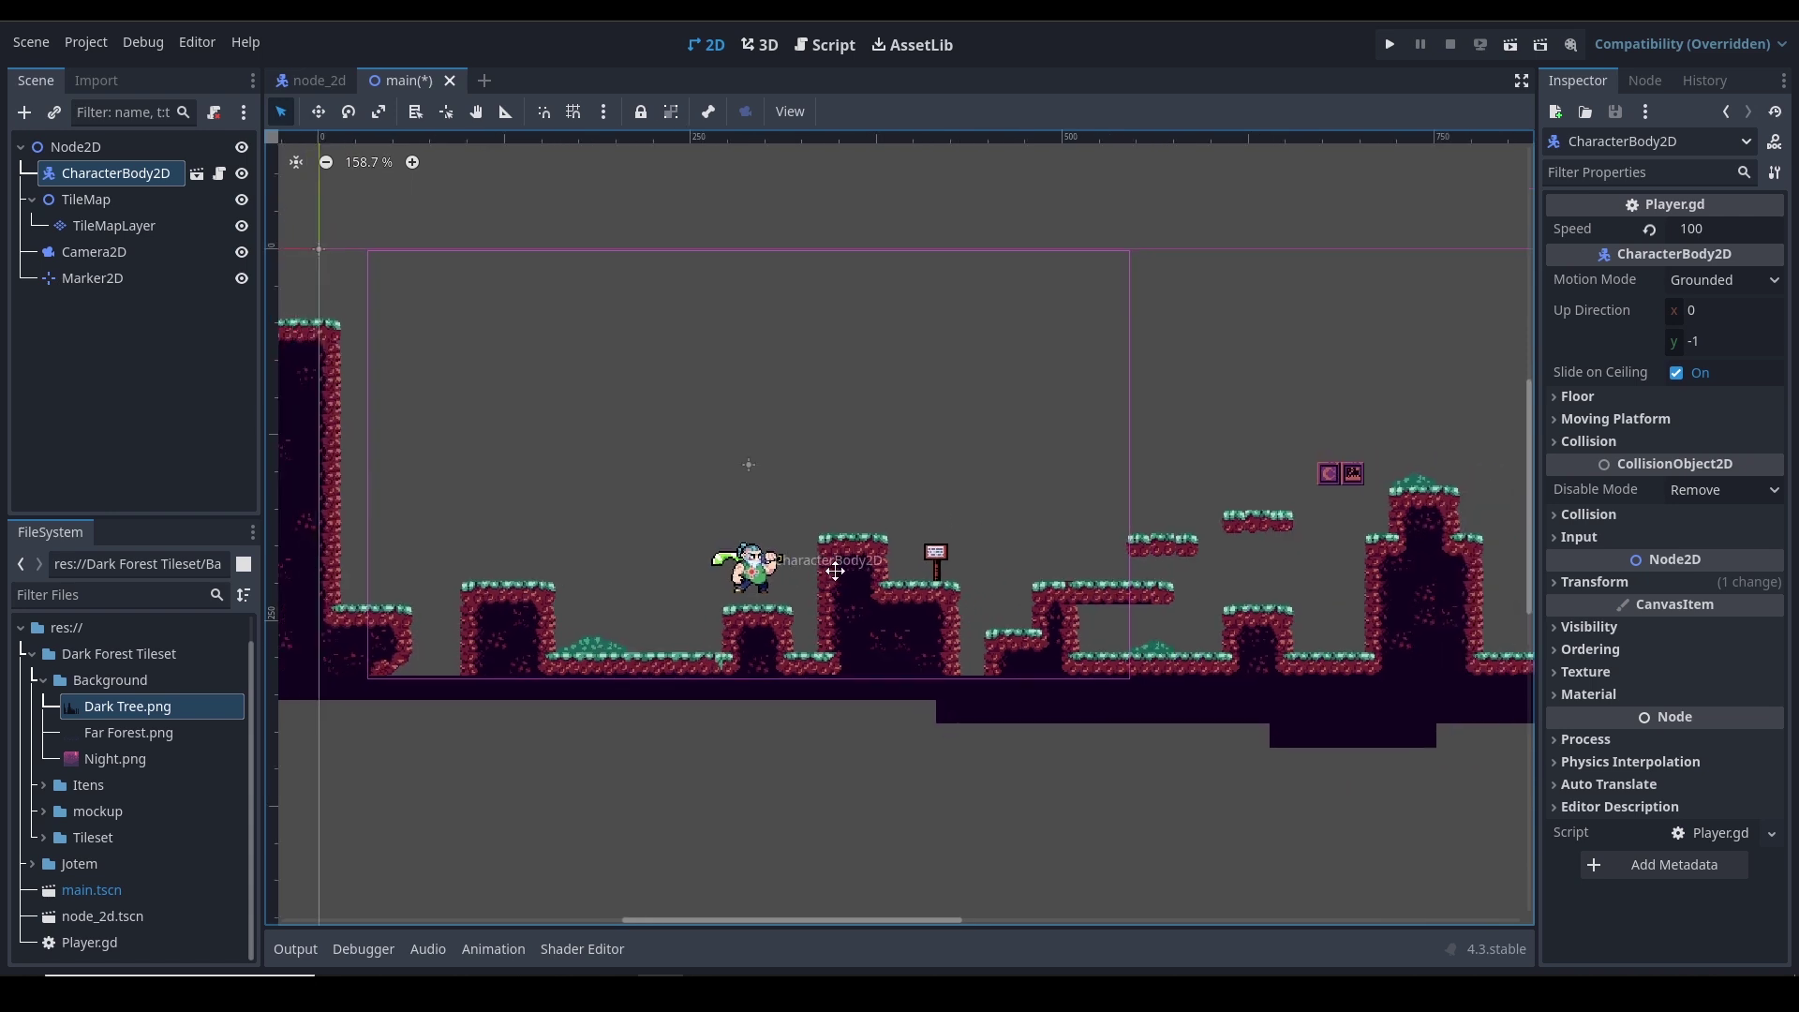
pyautogui.hscroll(-1, 835, 571)
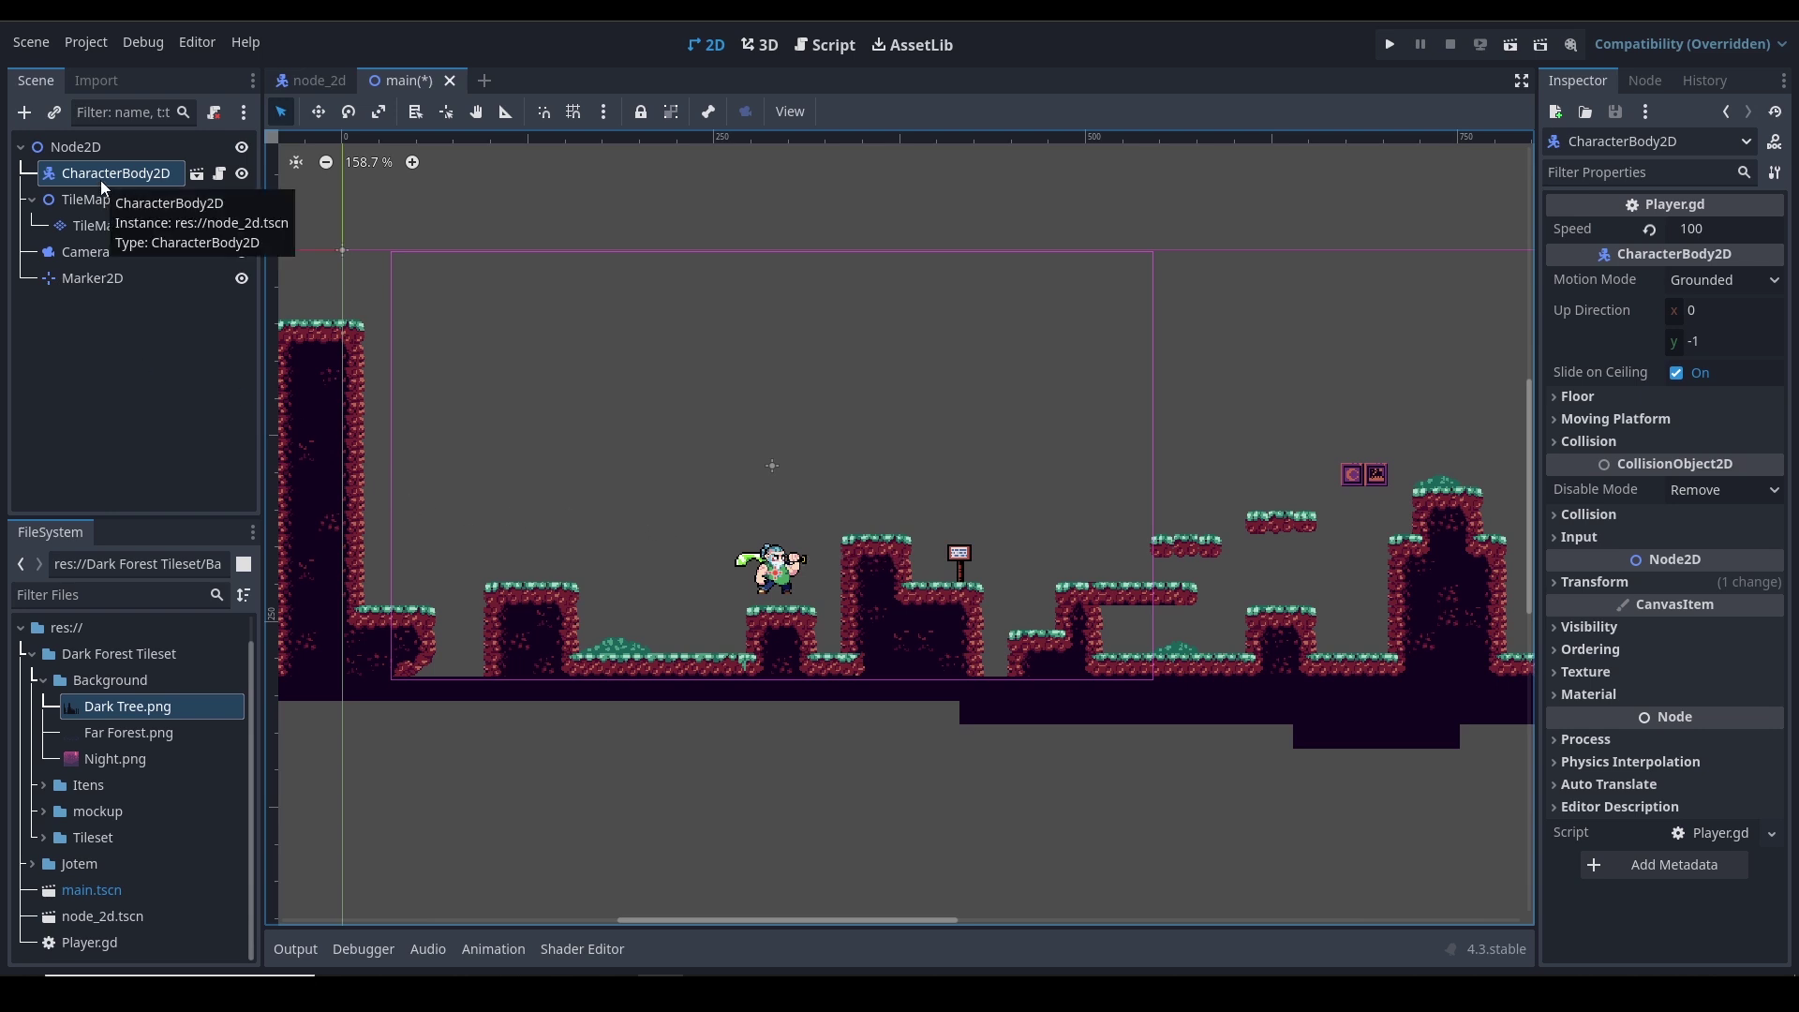
# Add a new ParallaxBackground node, using a node search for "para", under CharacterBody2D
pyautogui.hotkey('ctrl', 'a')
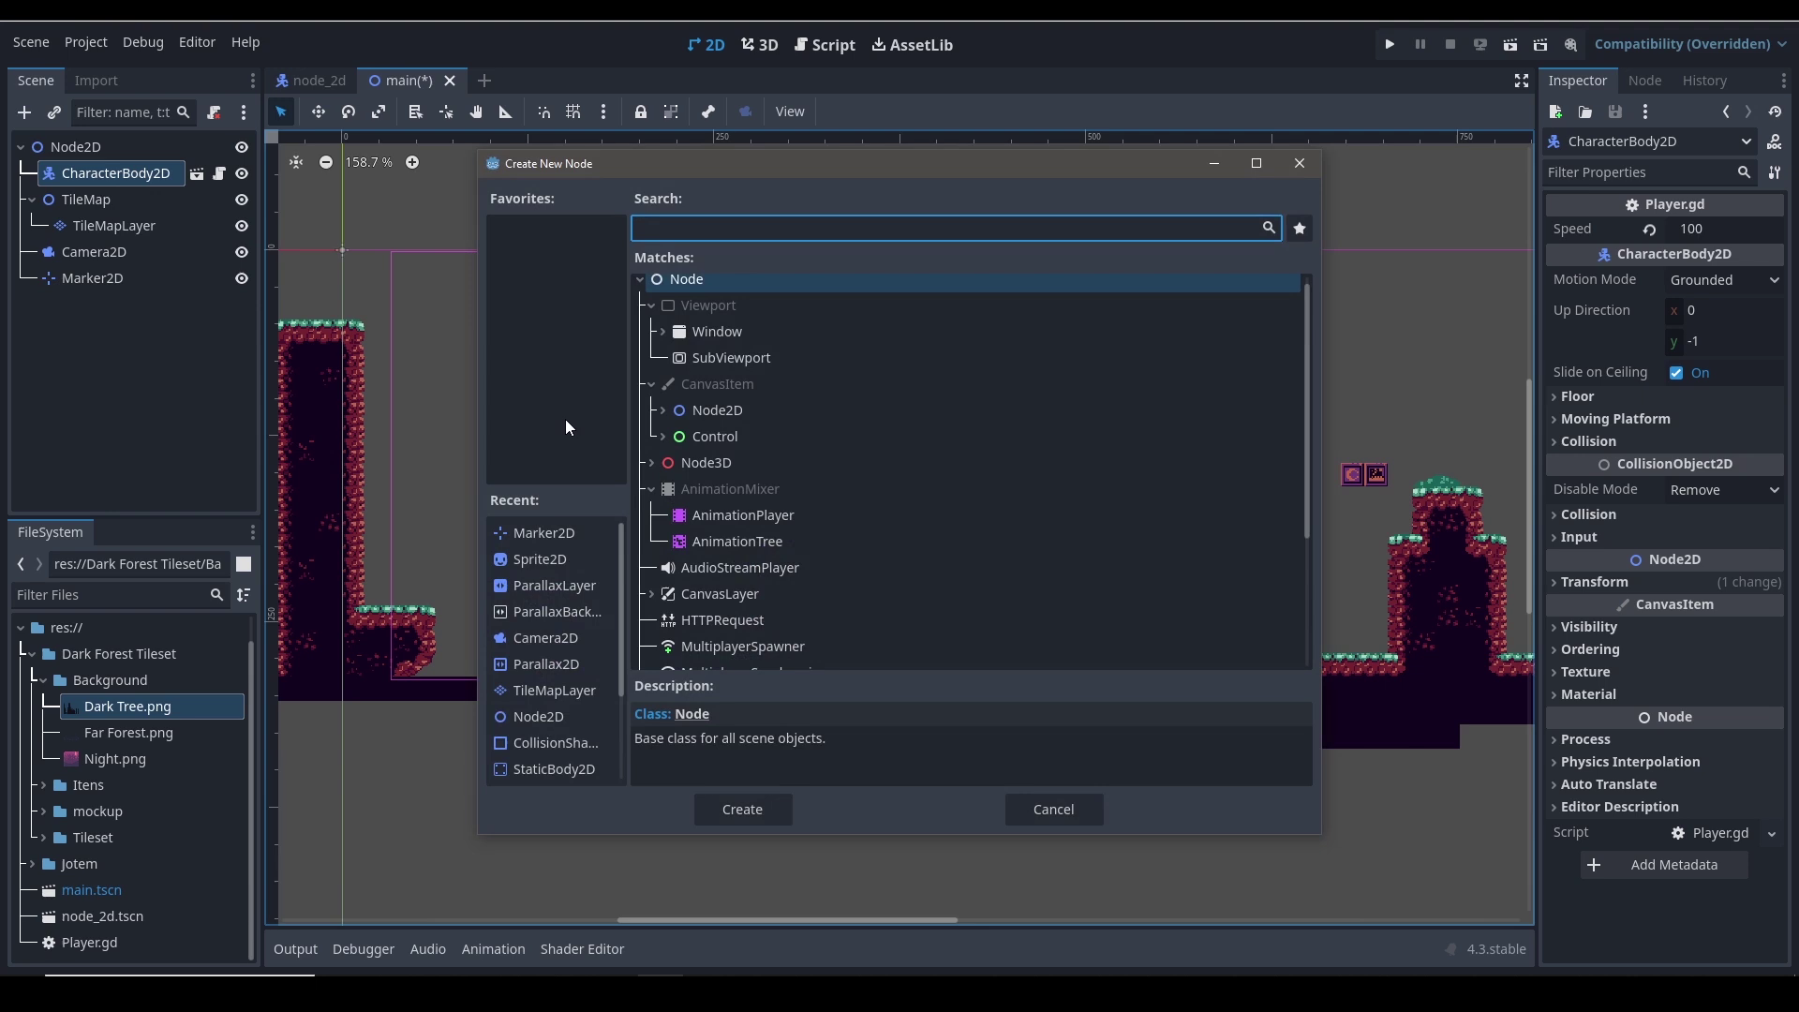
pyautogui.write('para')
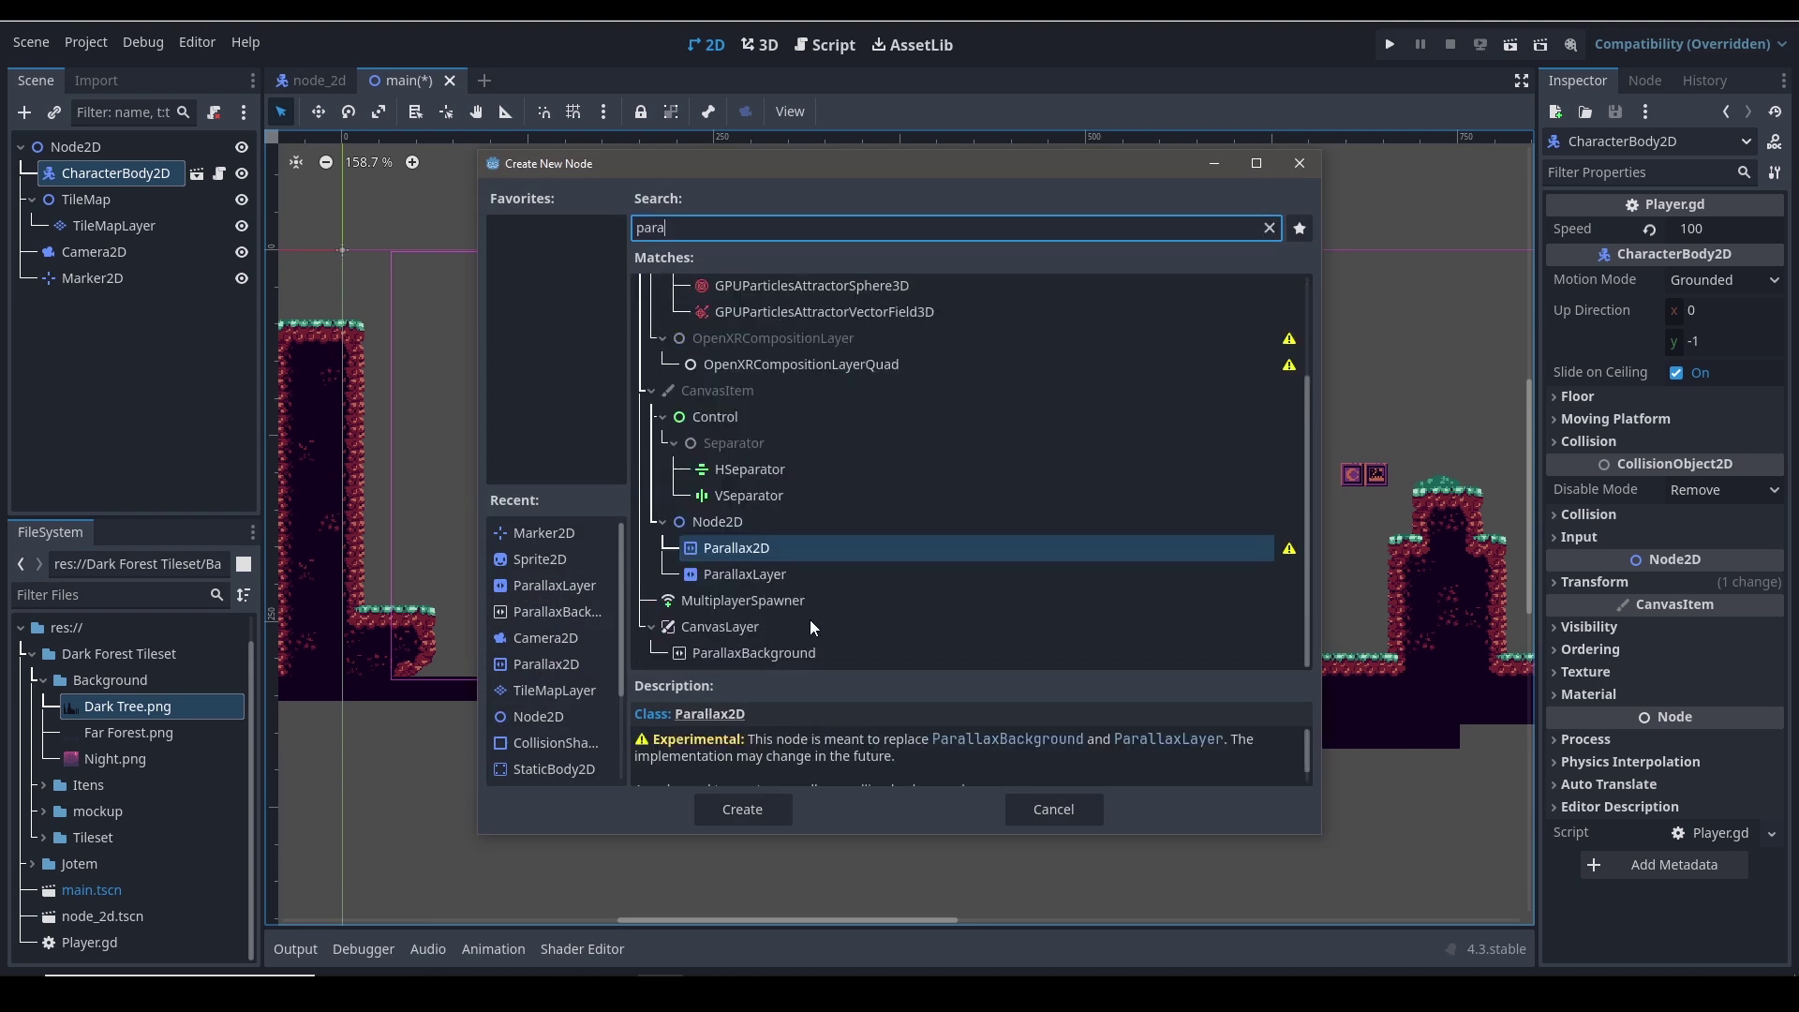
pyautogui.click(734, 654)
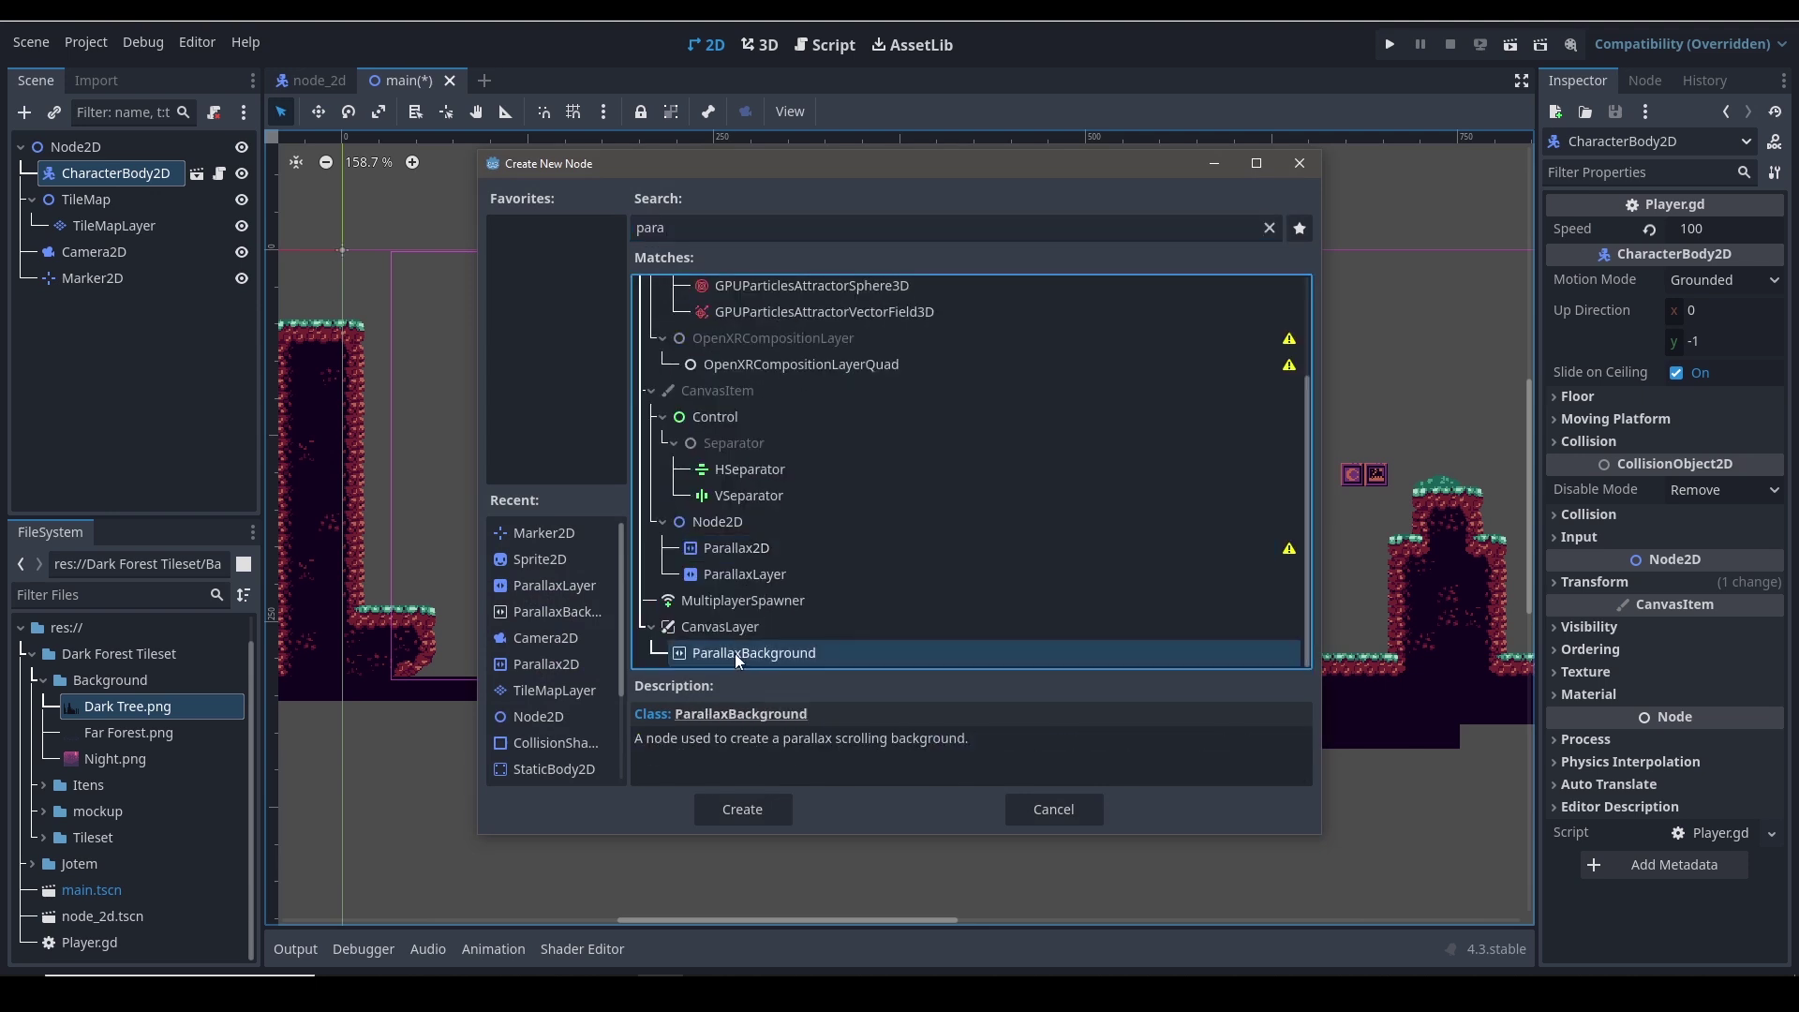
pyautogui.click(738, 547)
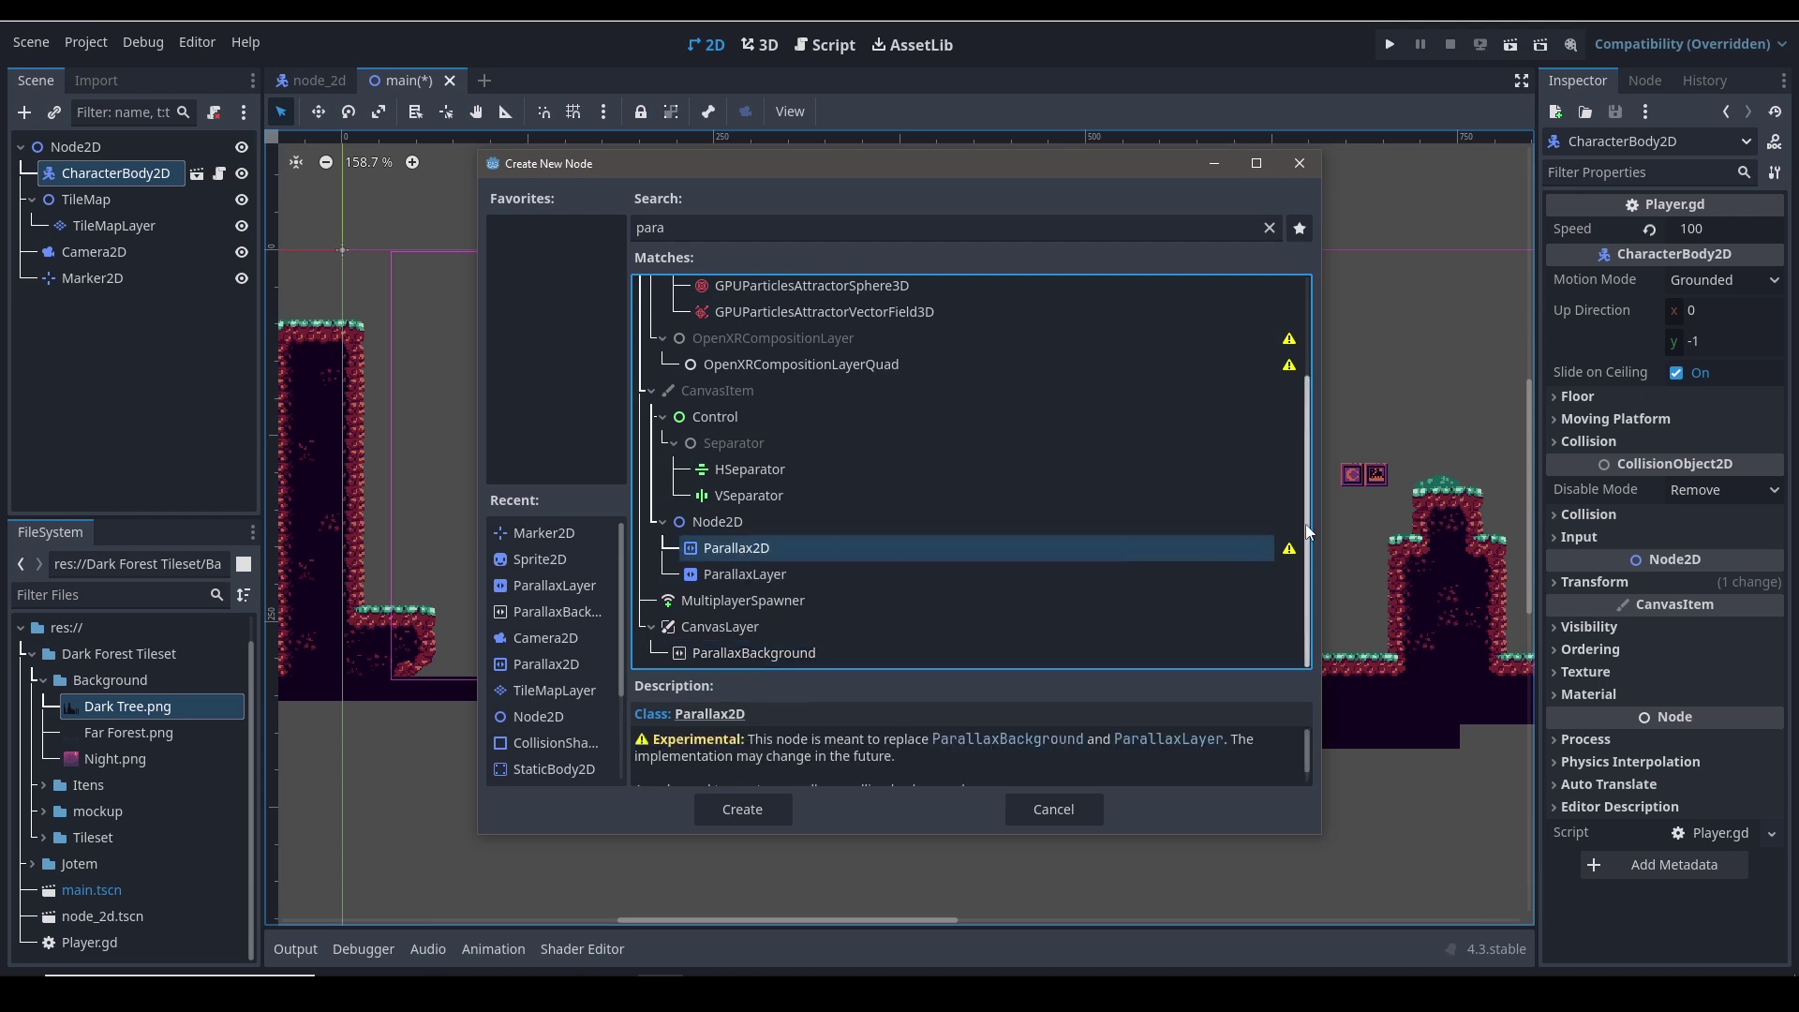
pyautogui.moveTo(1288, 556)
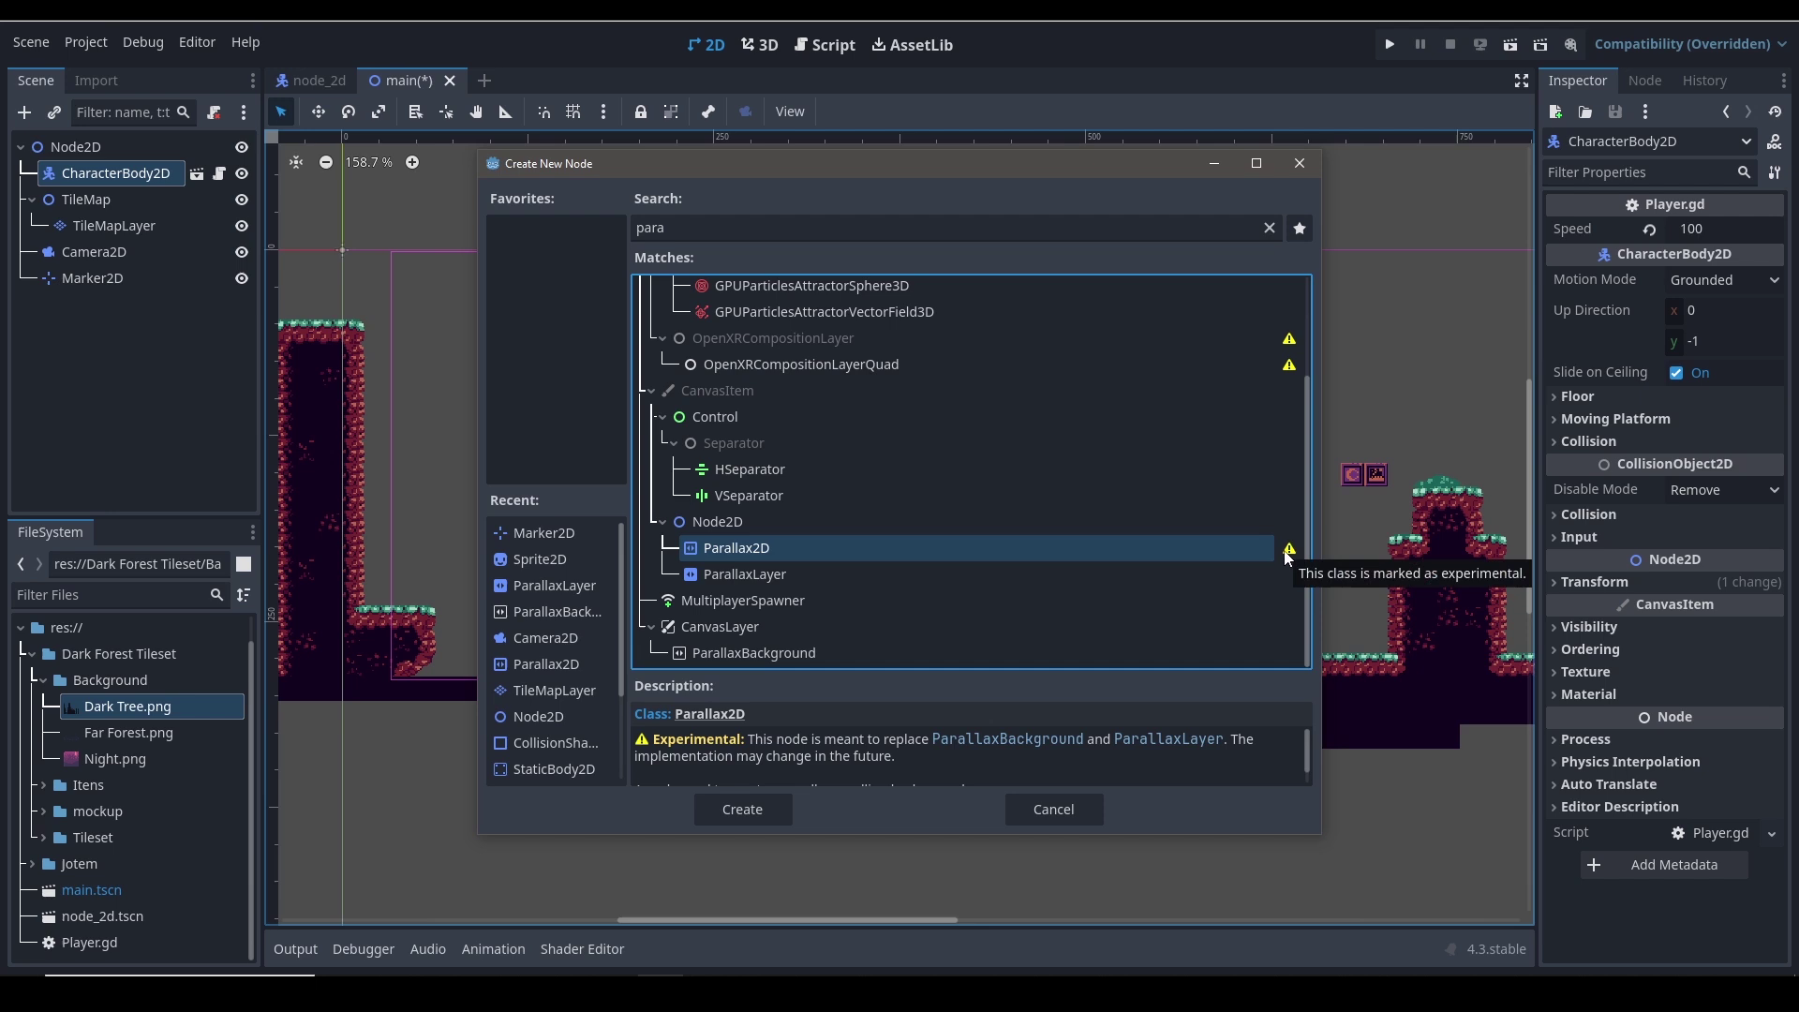
pyautogui.click(789, 653)
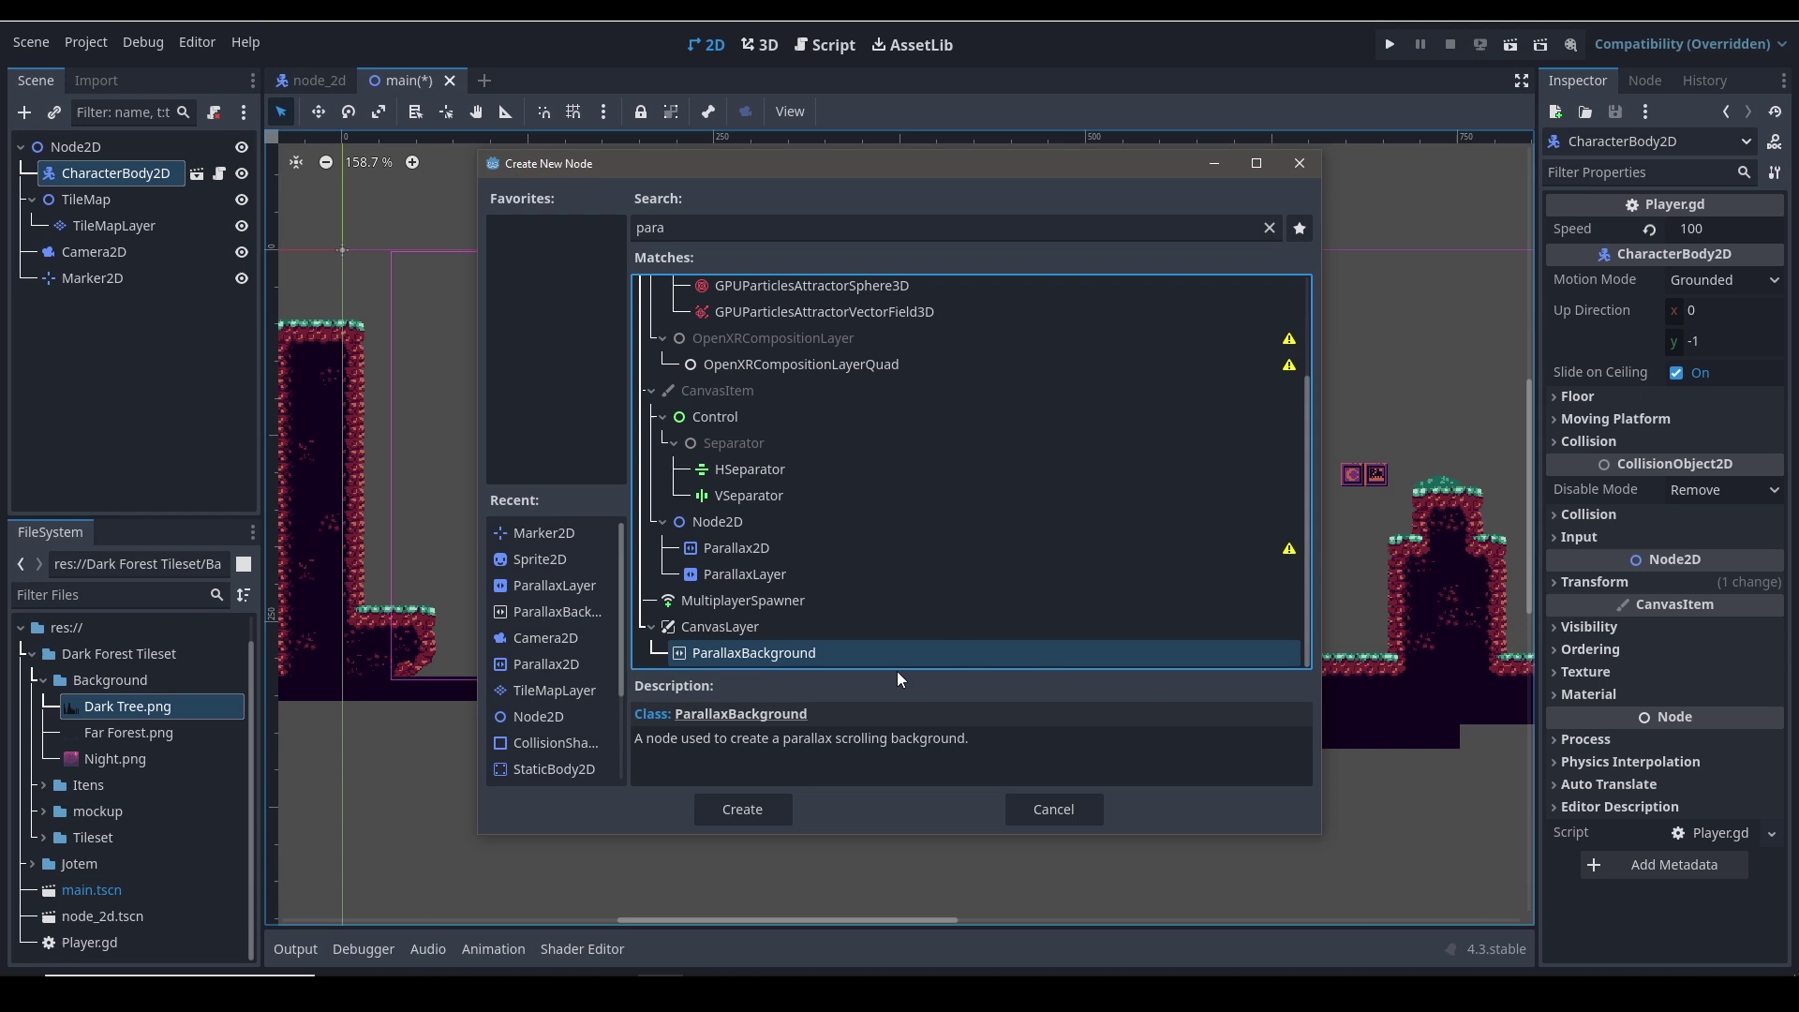
pyautogui.click(751, 807)
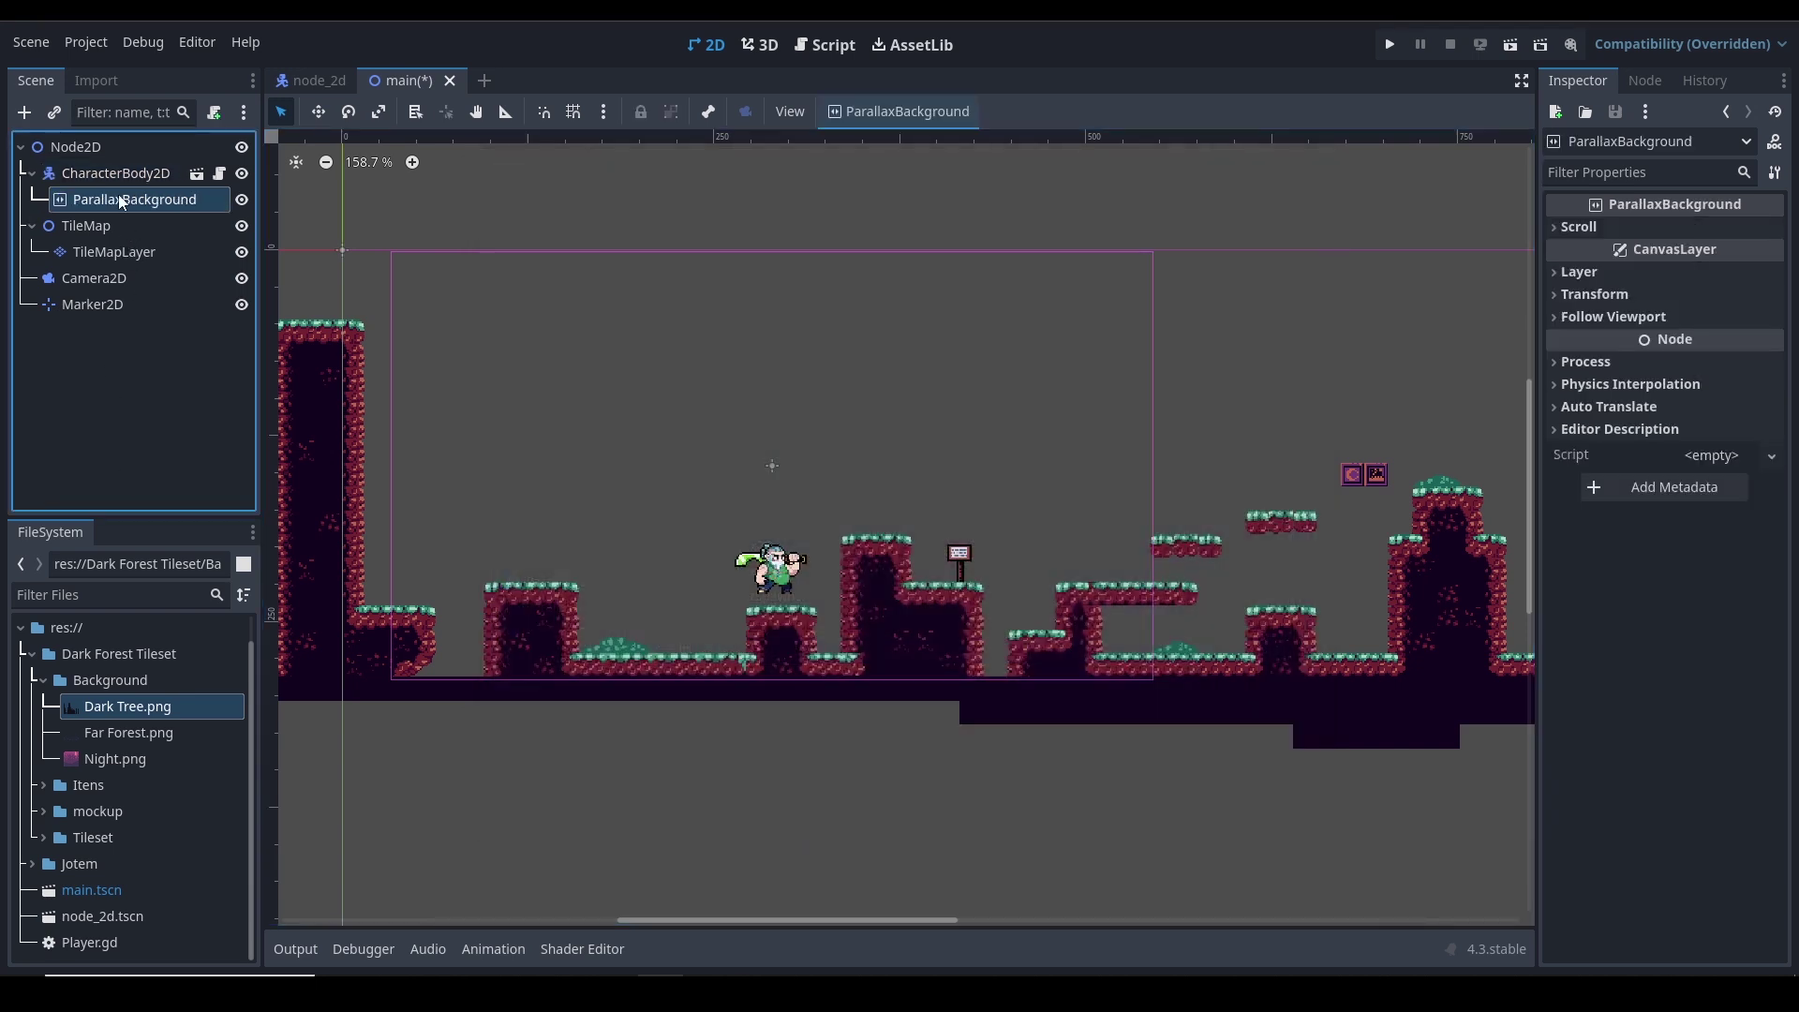
# Reparent the ParallaxBackground node from the character to the root Node2D, keeping its name
pyautogui.moveTo(82, 202); pyautogui.dragTo(85, 150)
pyautogui.doubleClick(89, 305)
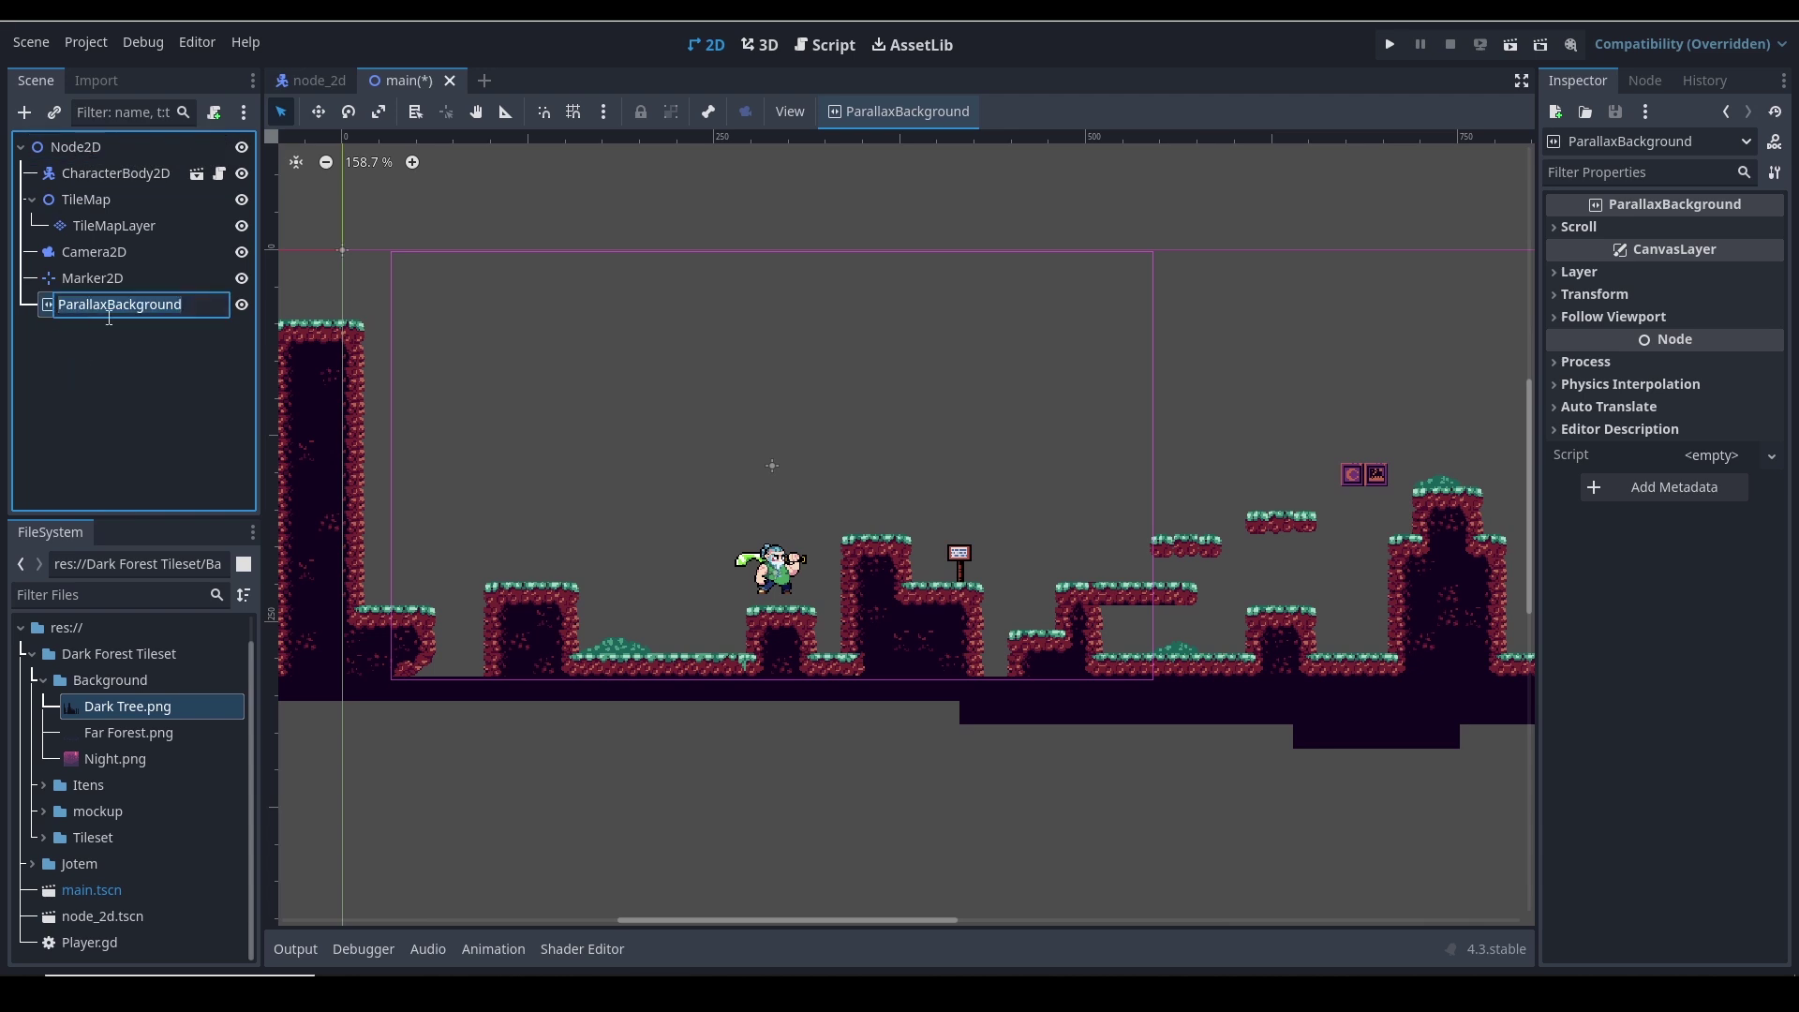
pyautogui.press('Return')
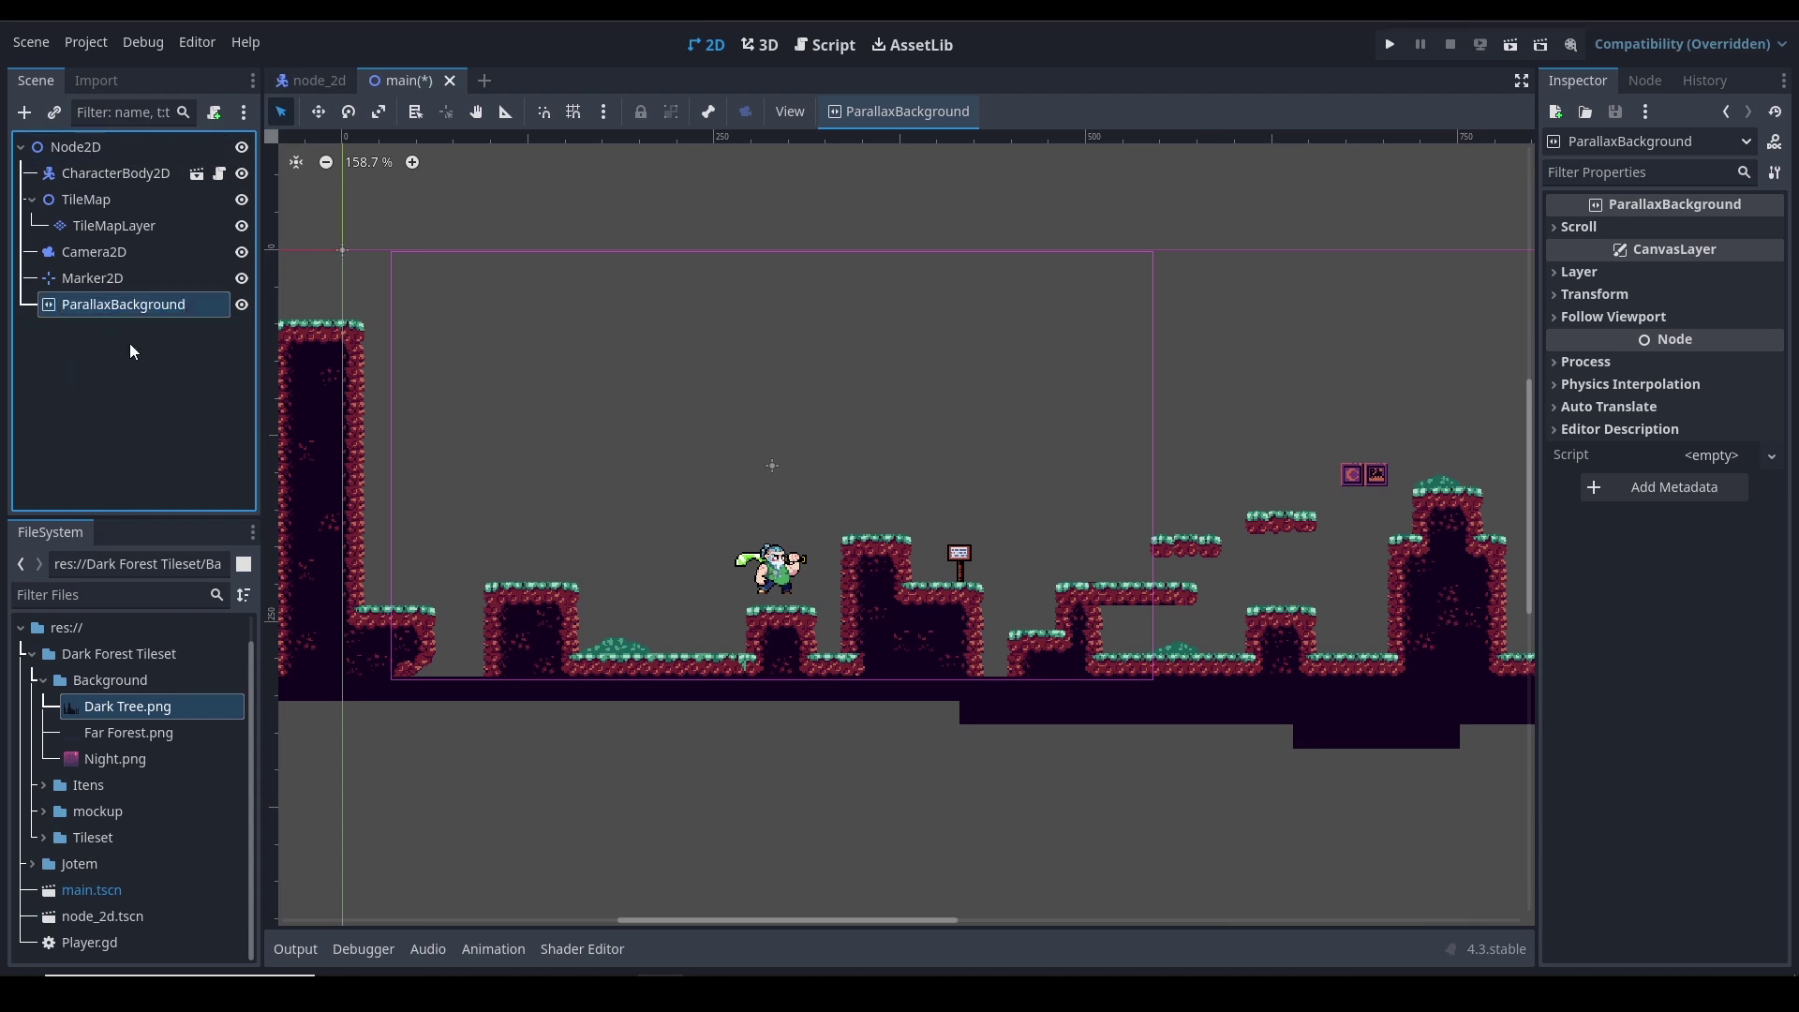
# Add a ParallaxLayer as a child of ParallaxBackground and rename it "moon"
pyautogui.hotkey('ctrl', 'a')
pyautogui.write('para')
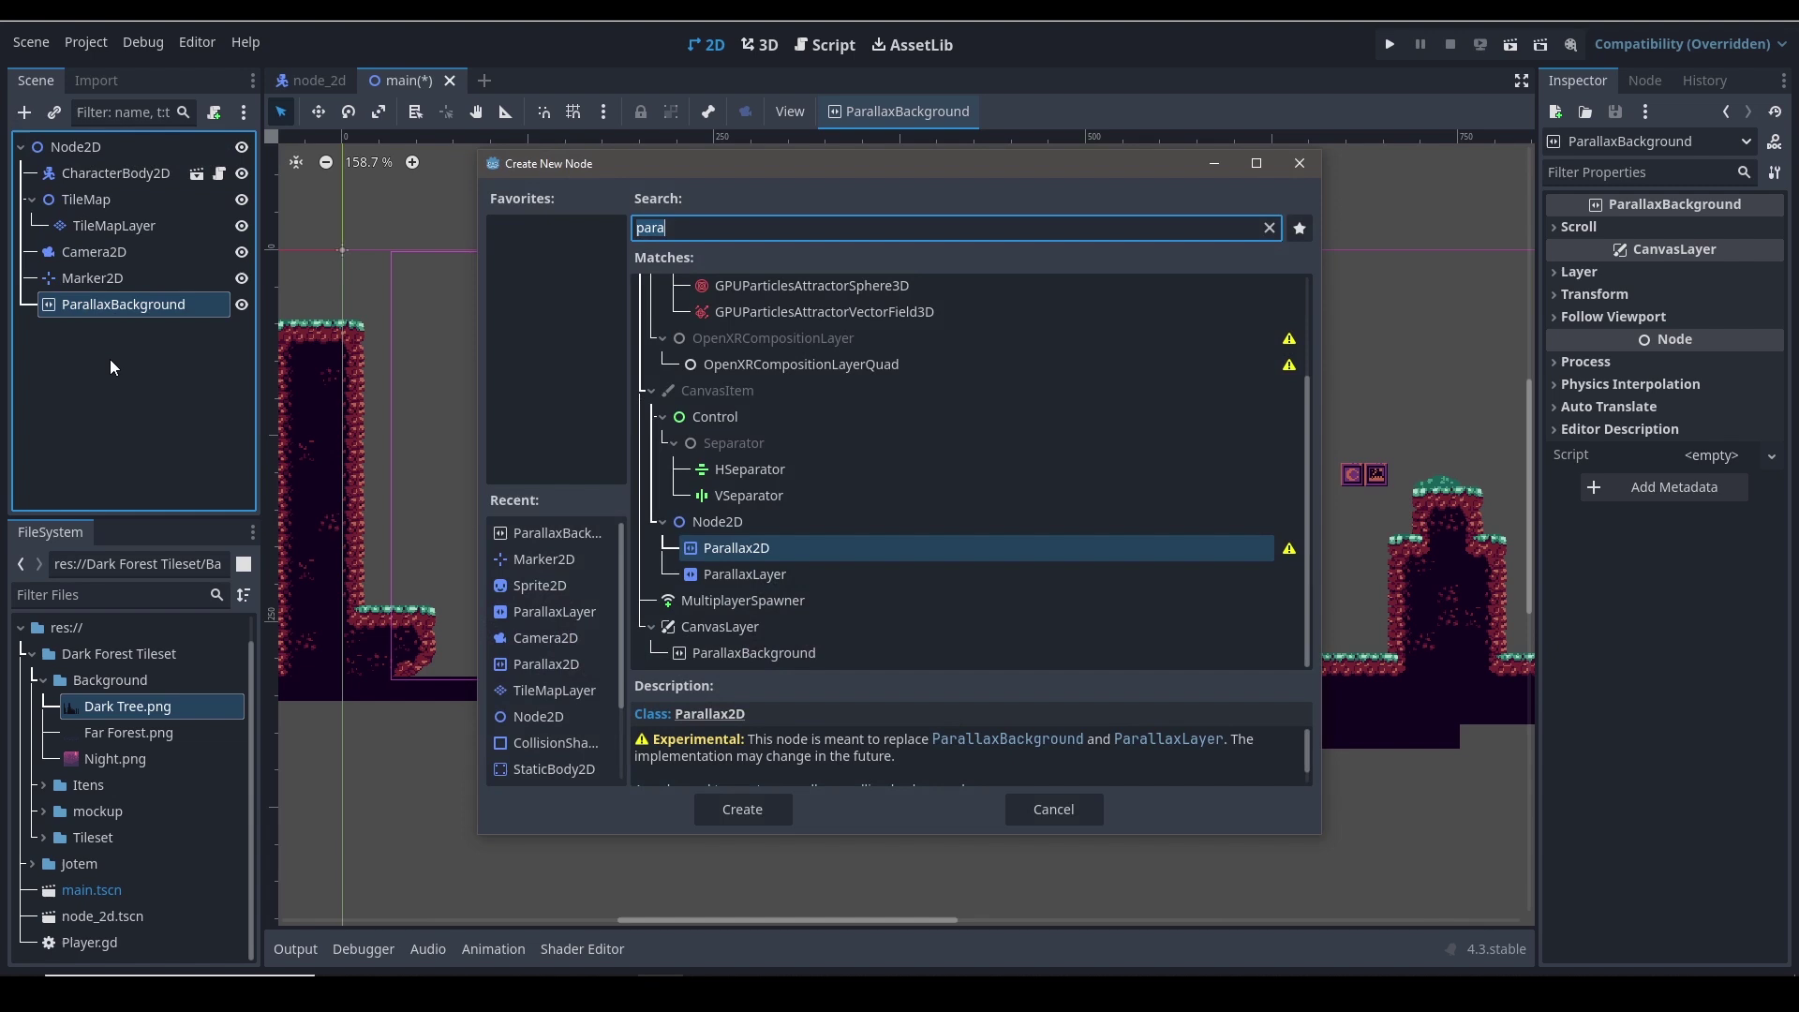
pyautogui.click(708, 574)
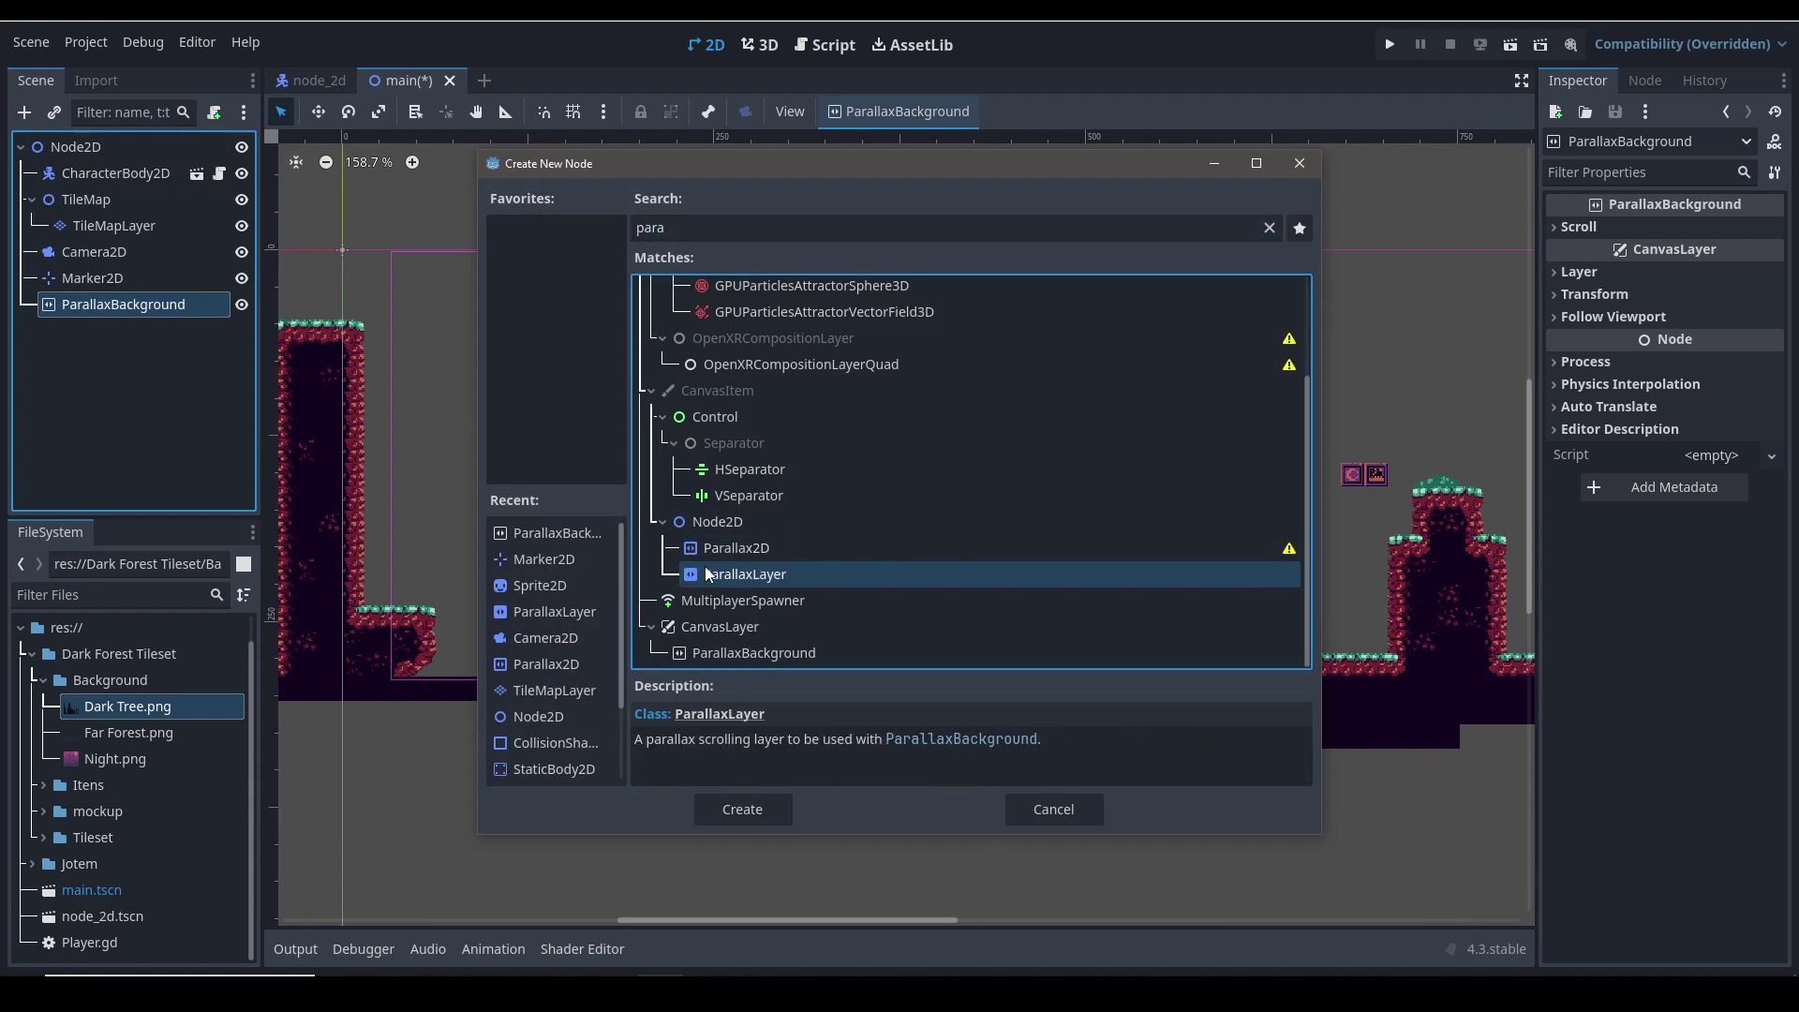
pyautogui.click(766, 807)
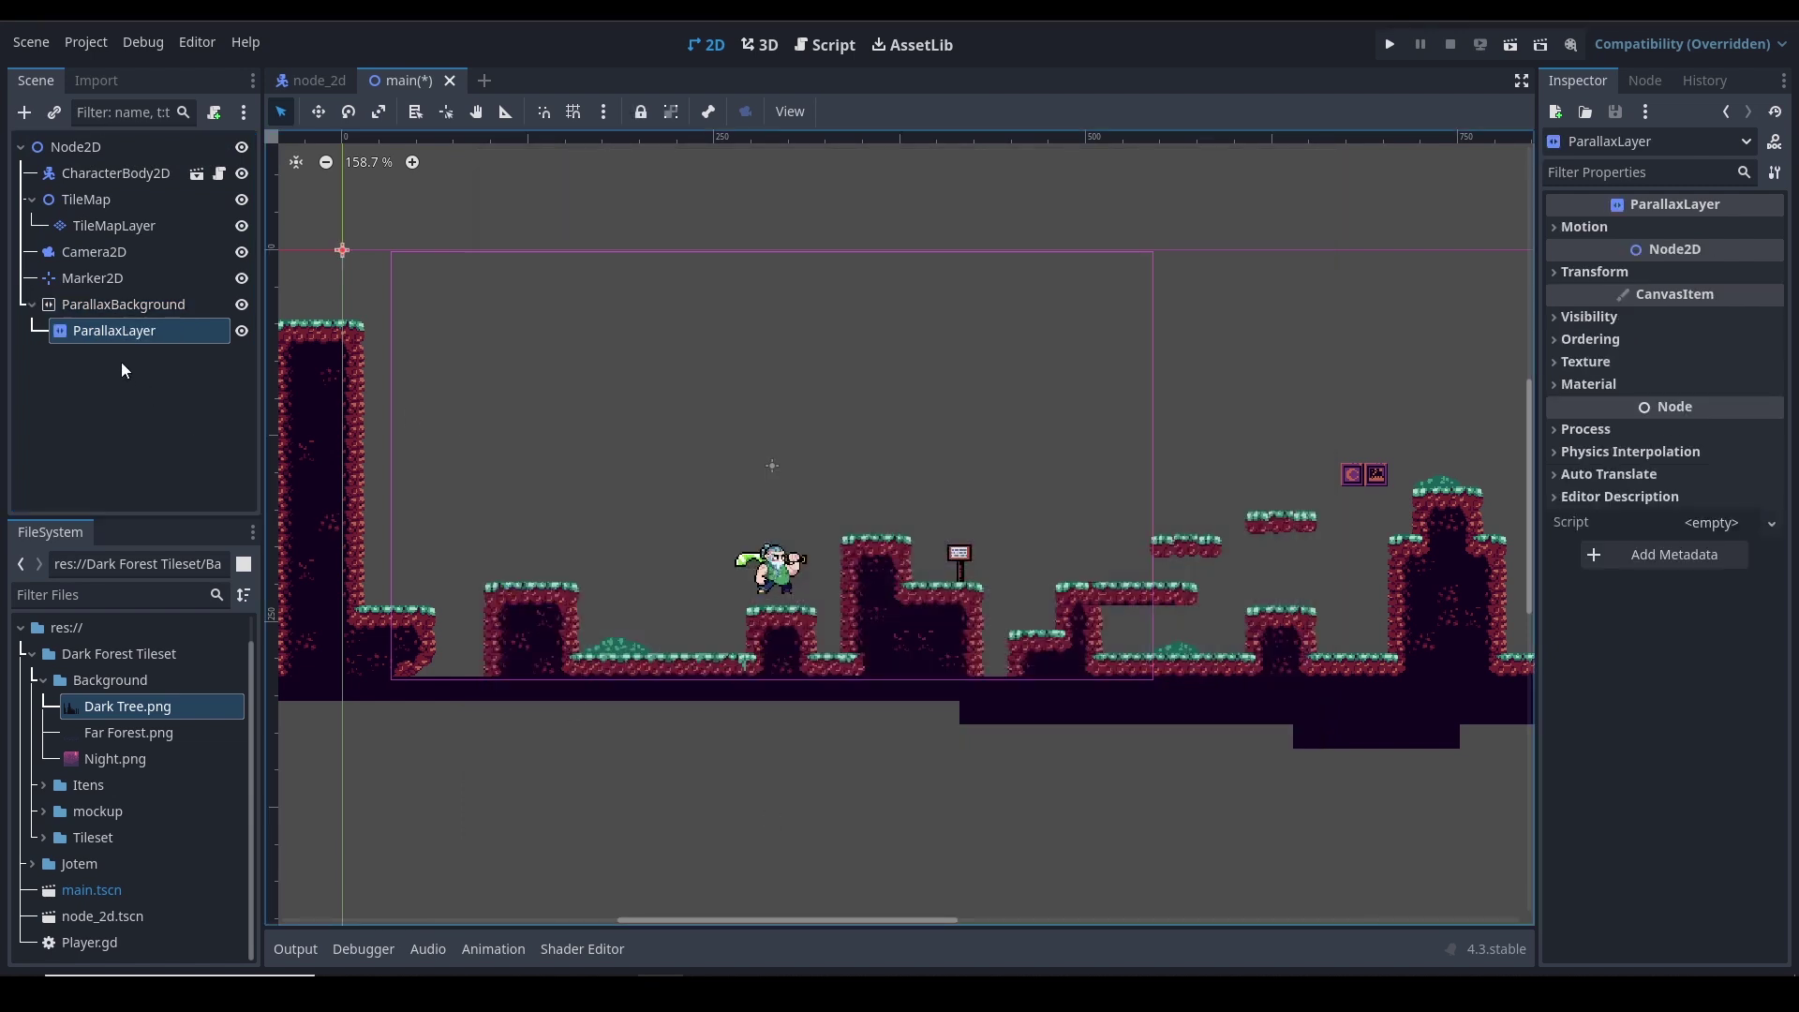
pyautogui.doubleClick(109, 333)
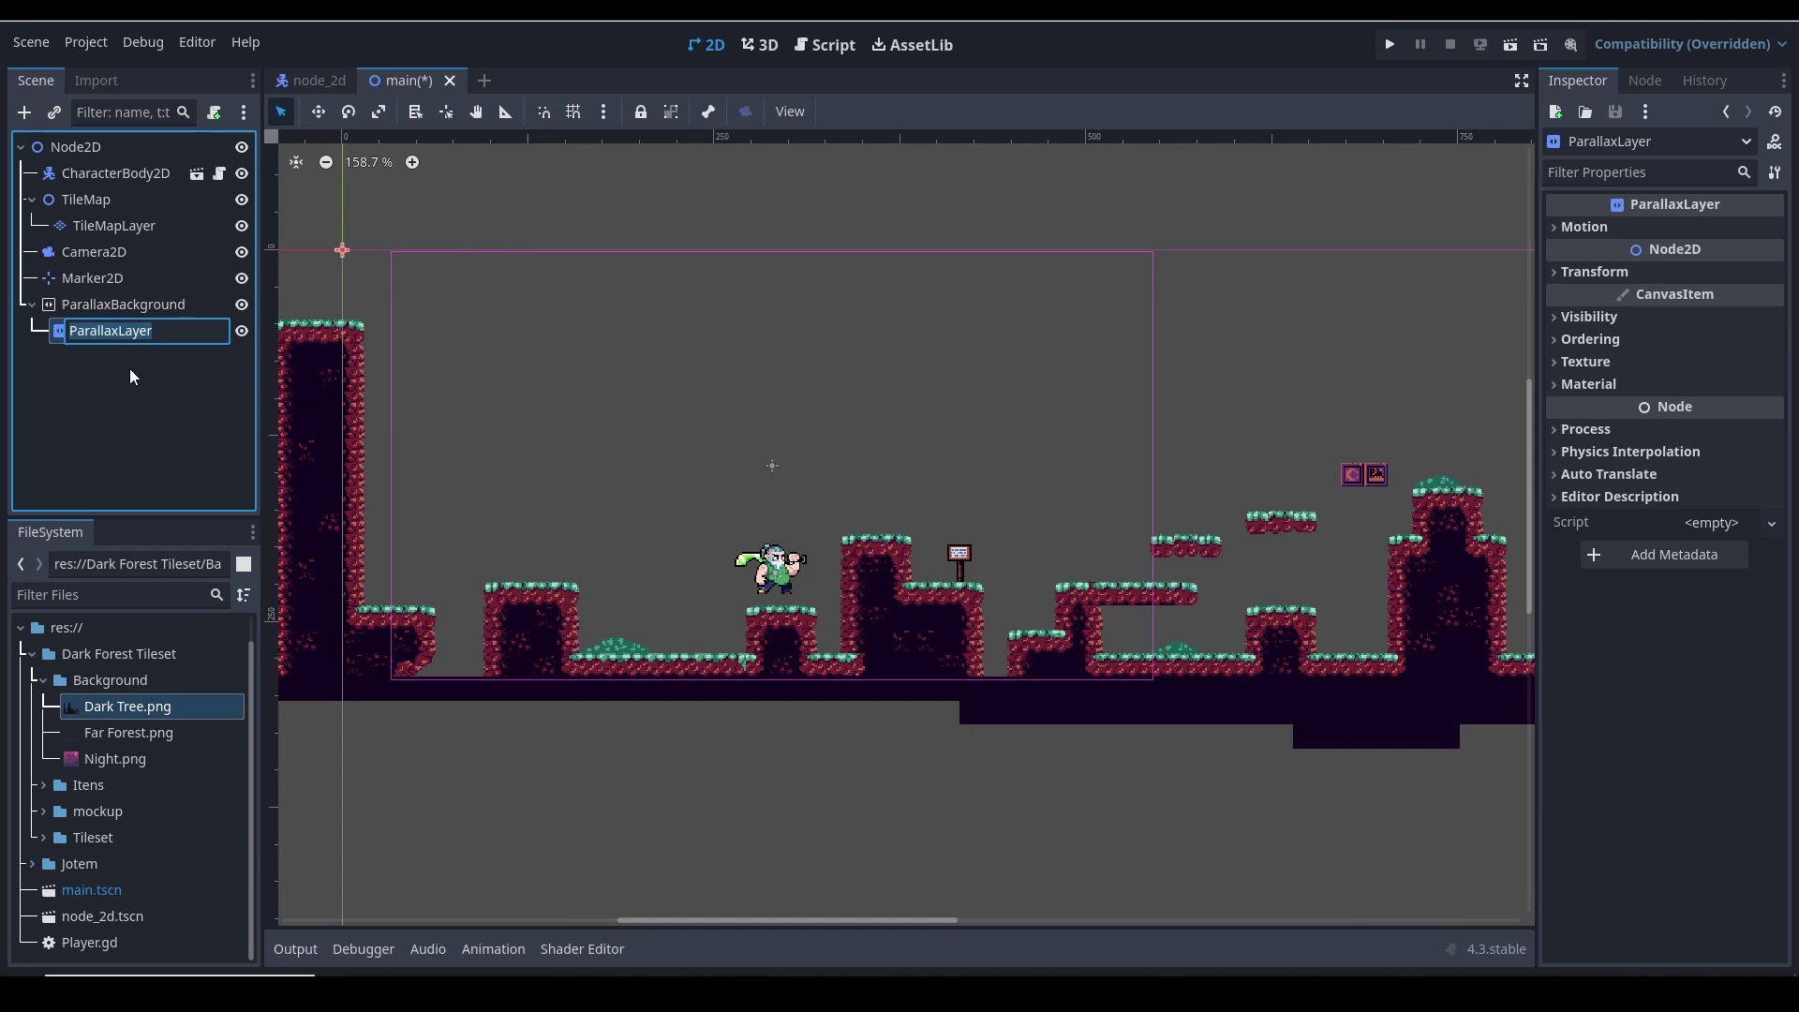
pyautogui.write('moon')
pyautogui.press('Return')
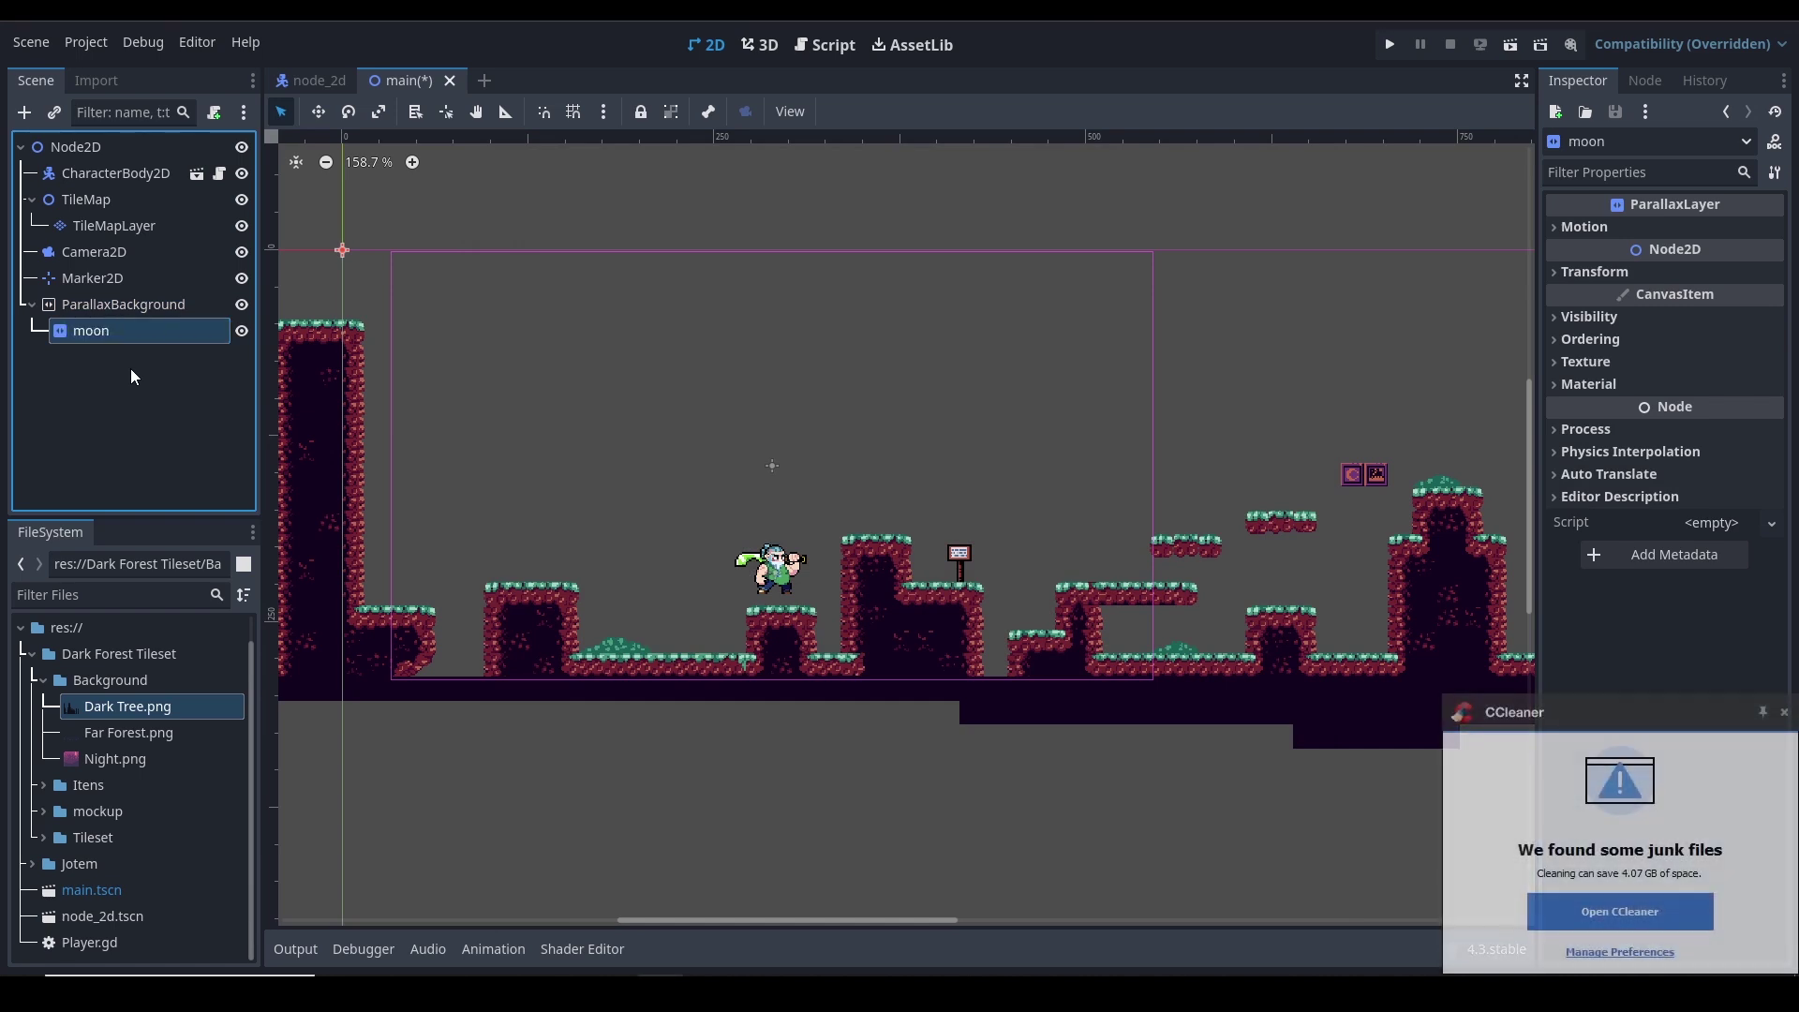
# Add a Sprite2D under the moon layer and assign Night.png as its texture
pyautogui.hotkey('ctrl', 'a')
pyautogui.write('sprit')
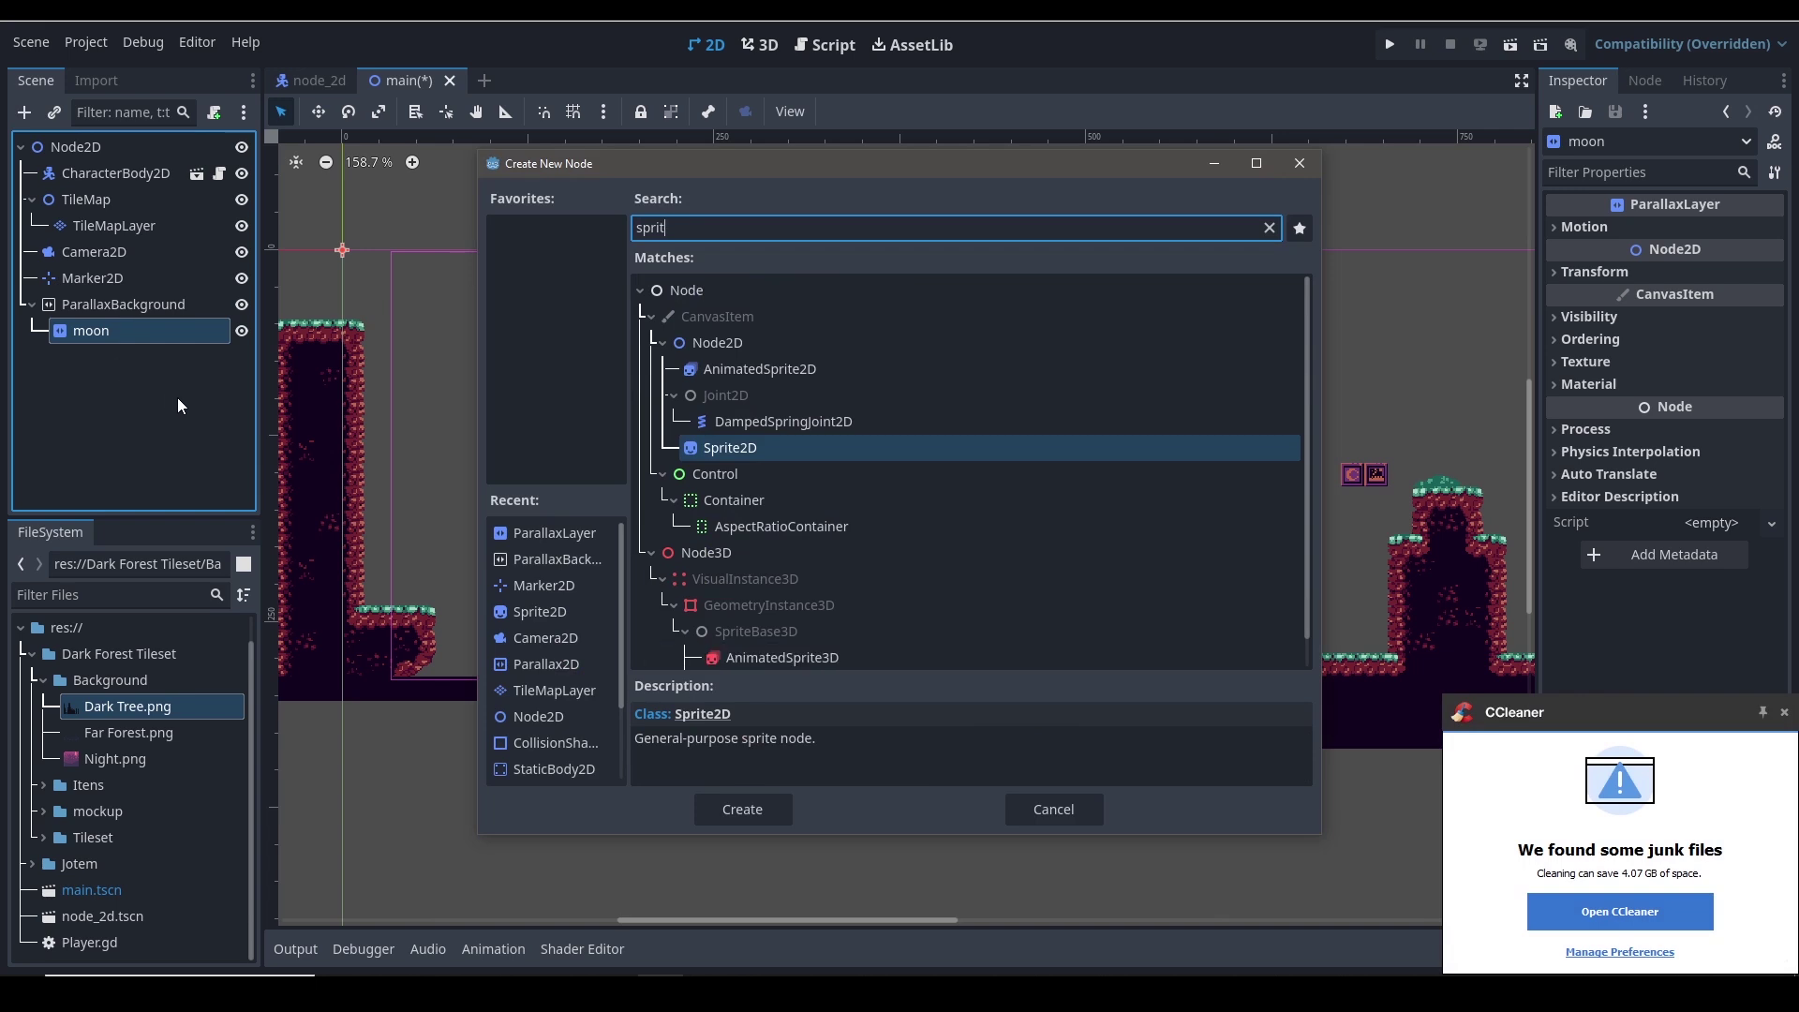
pyautogui.press('Return')
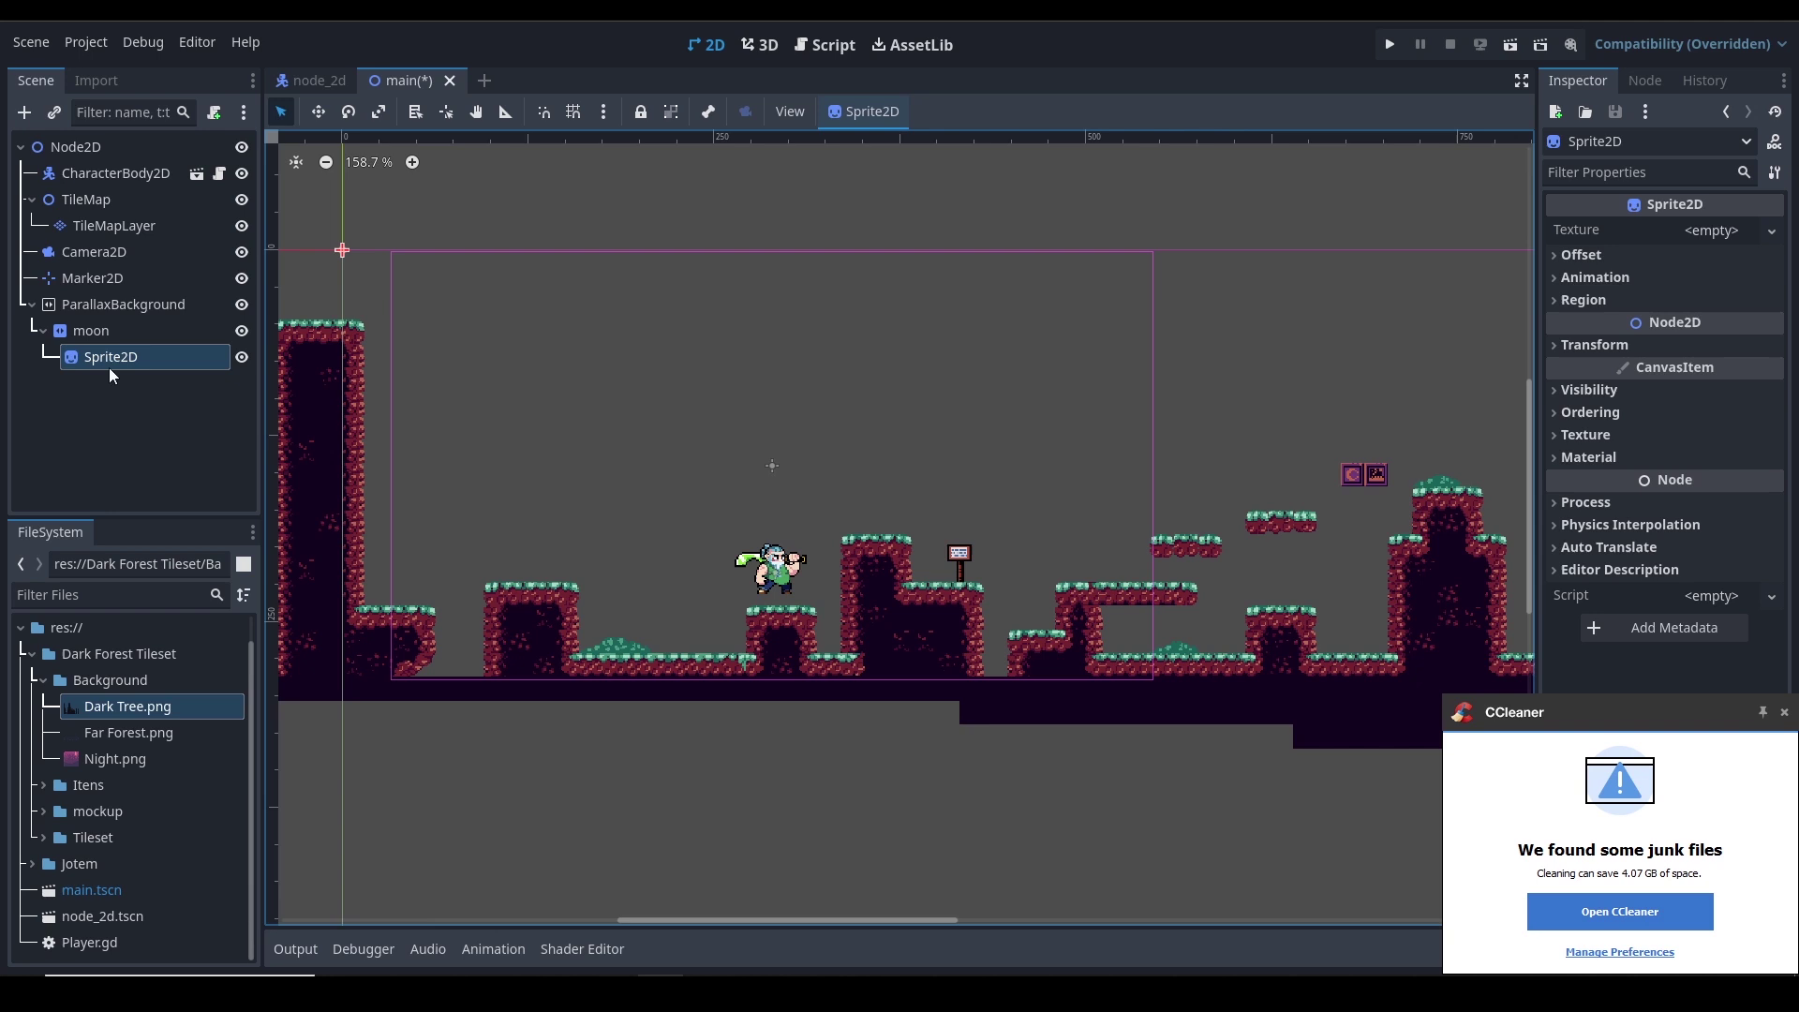
pyautogui.scroll(-2, 561, 421)
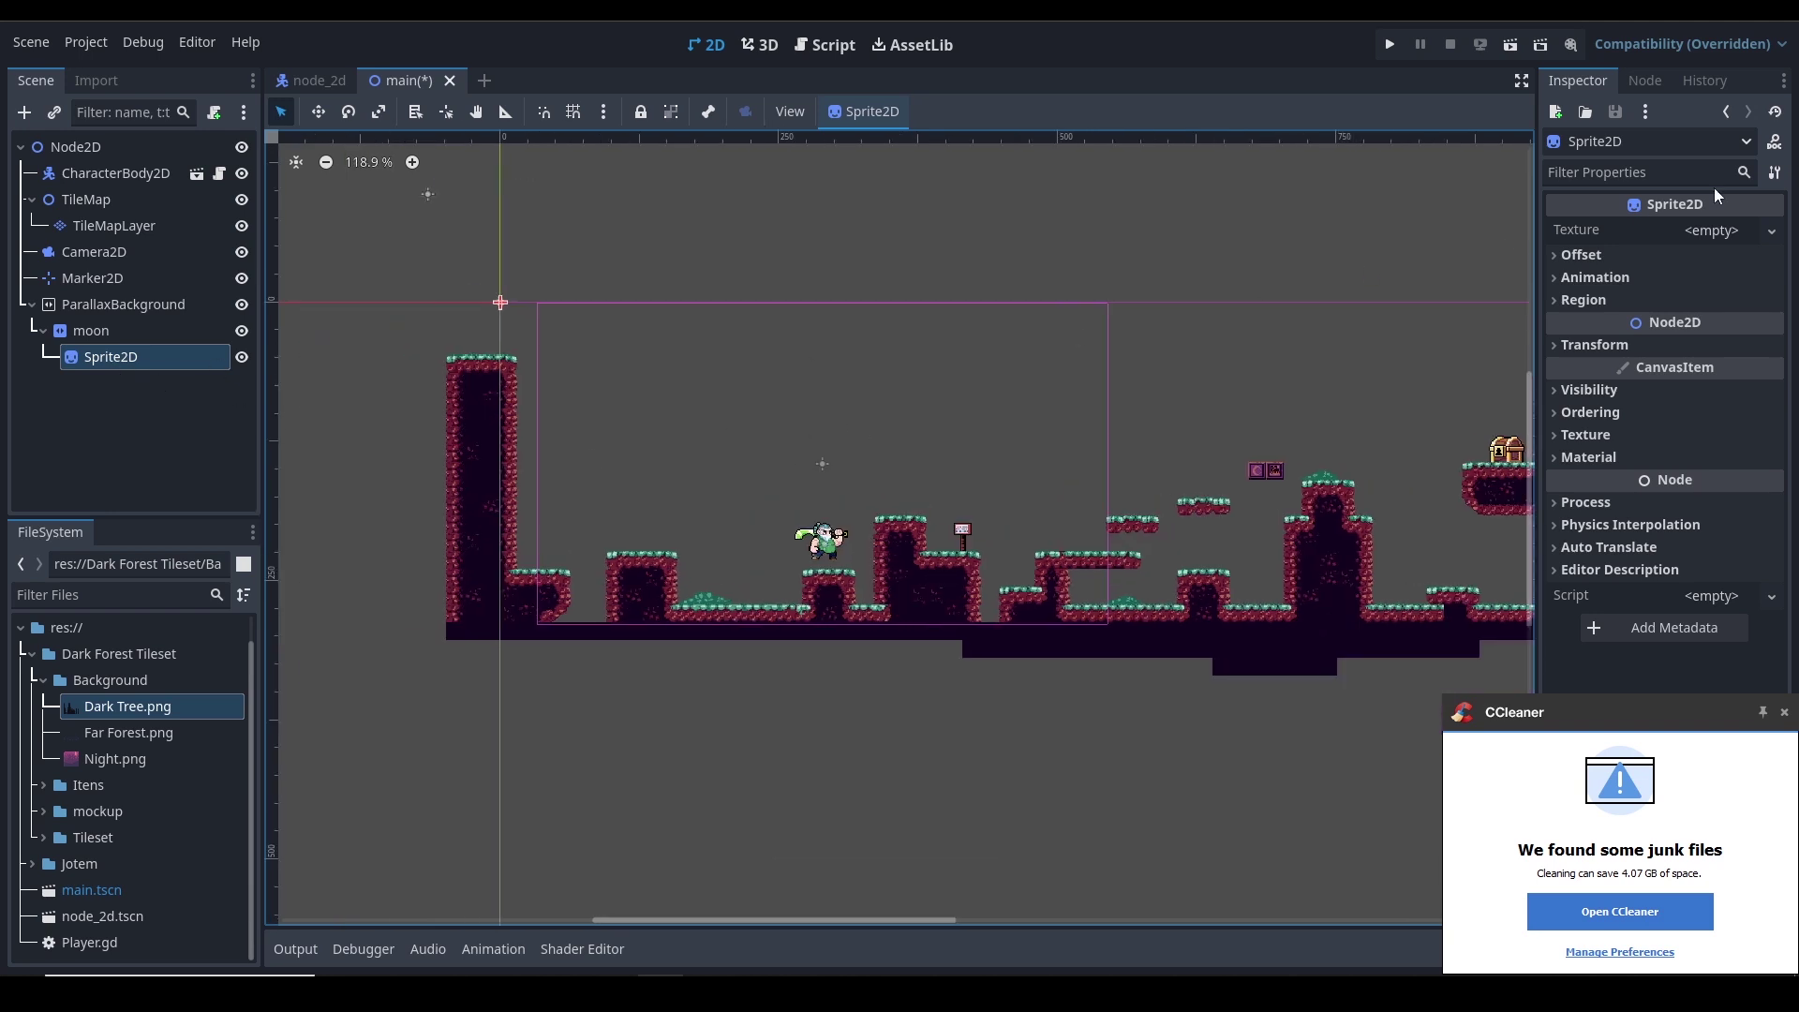
pyautogui.click(115, 760)
pyautogui.moveTo(114, 759); pyautogui.dragTo(1707, 245)
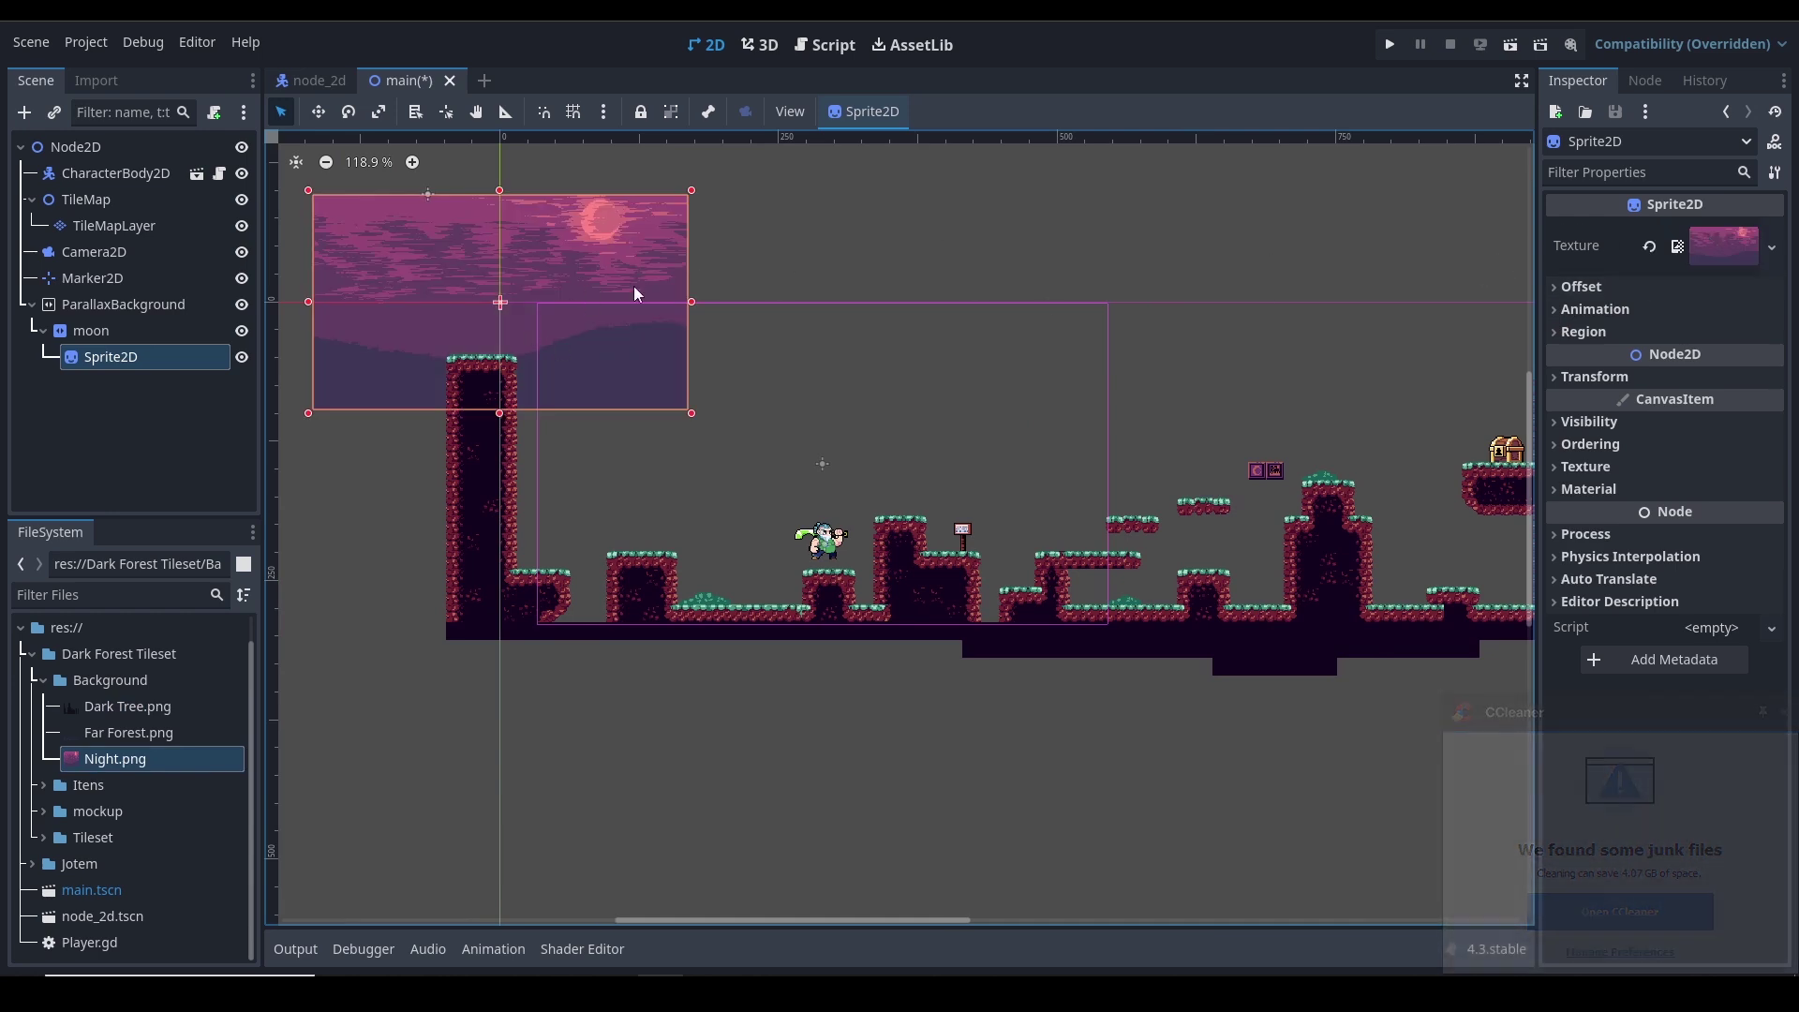
# Turn off the Centered option in the moon sprite's offset settings
pyautogui.click(1558, 332)
pyautogui.click(1554, 328)
pyautogui.click(1566, 305)
pyautogui.click(1566, 300)
pyautogui.click(1567, 291)
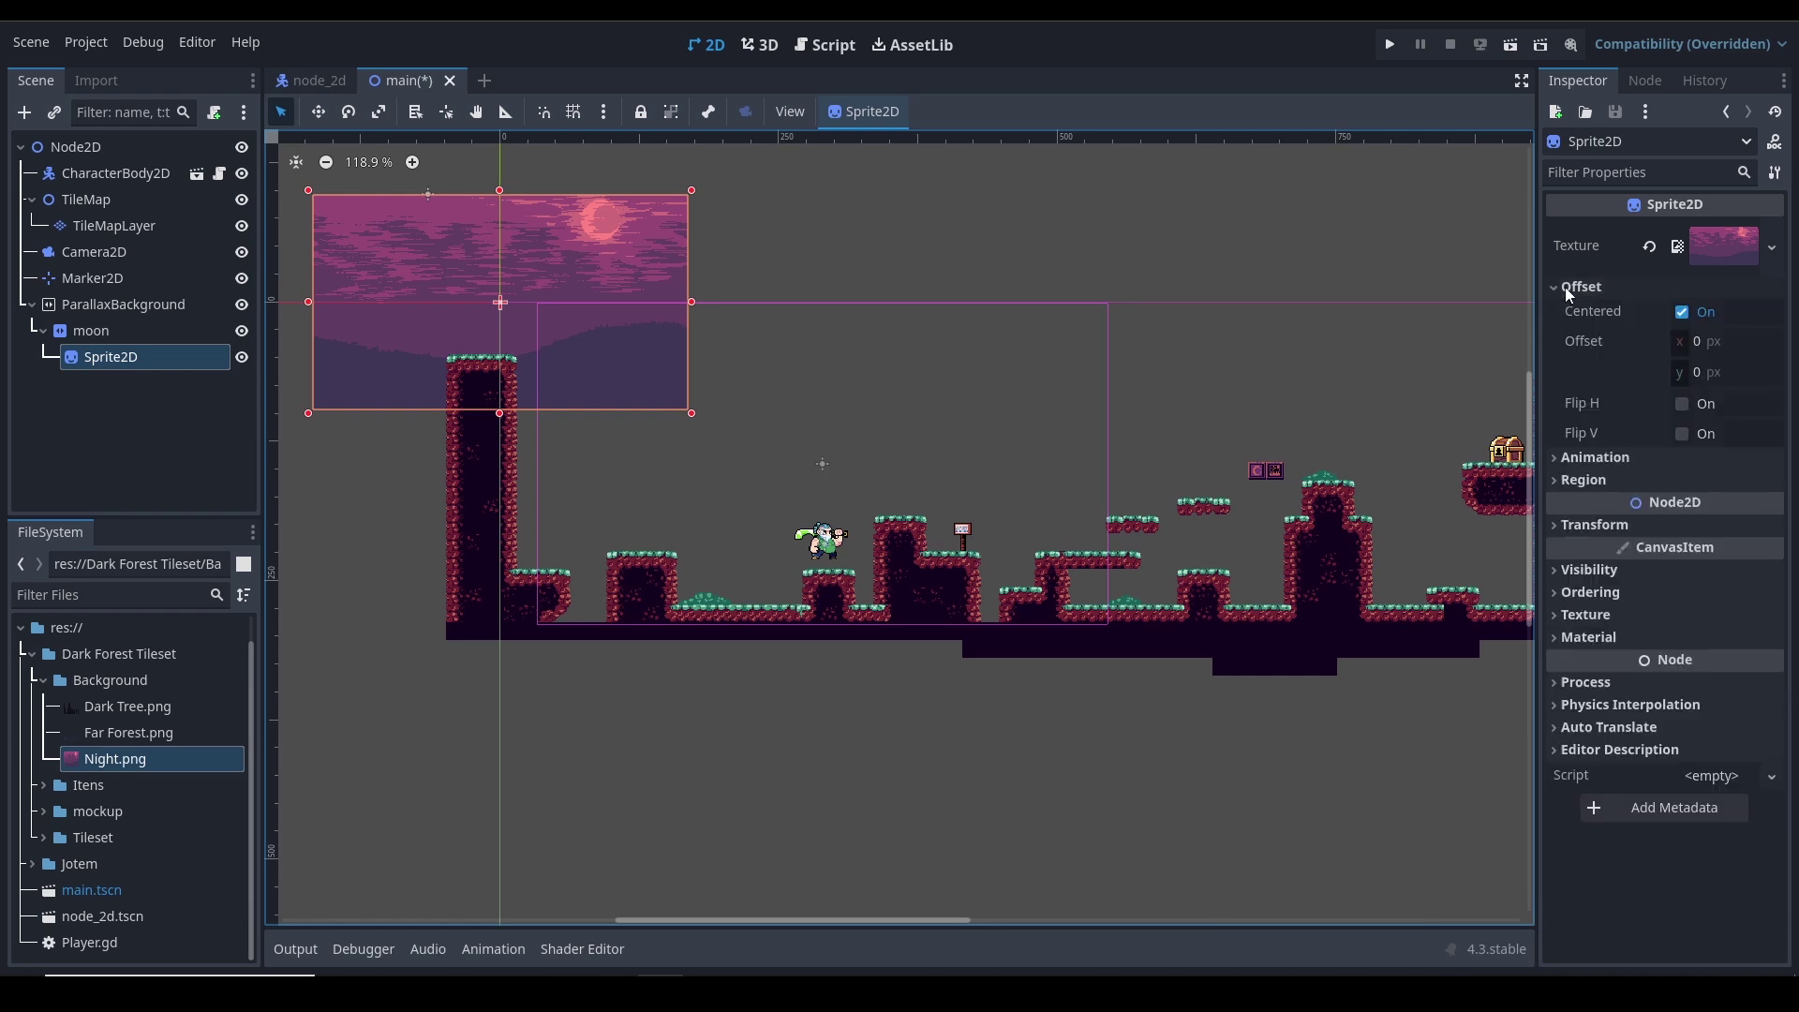
pyautogui.click(1682, 313)
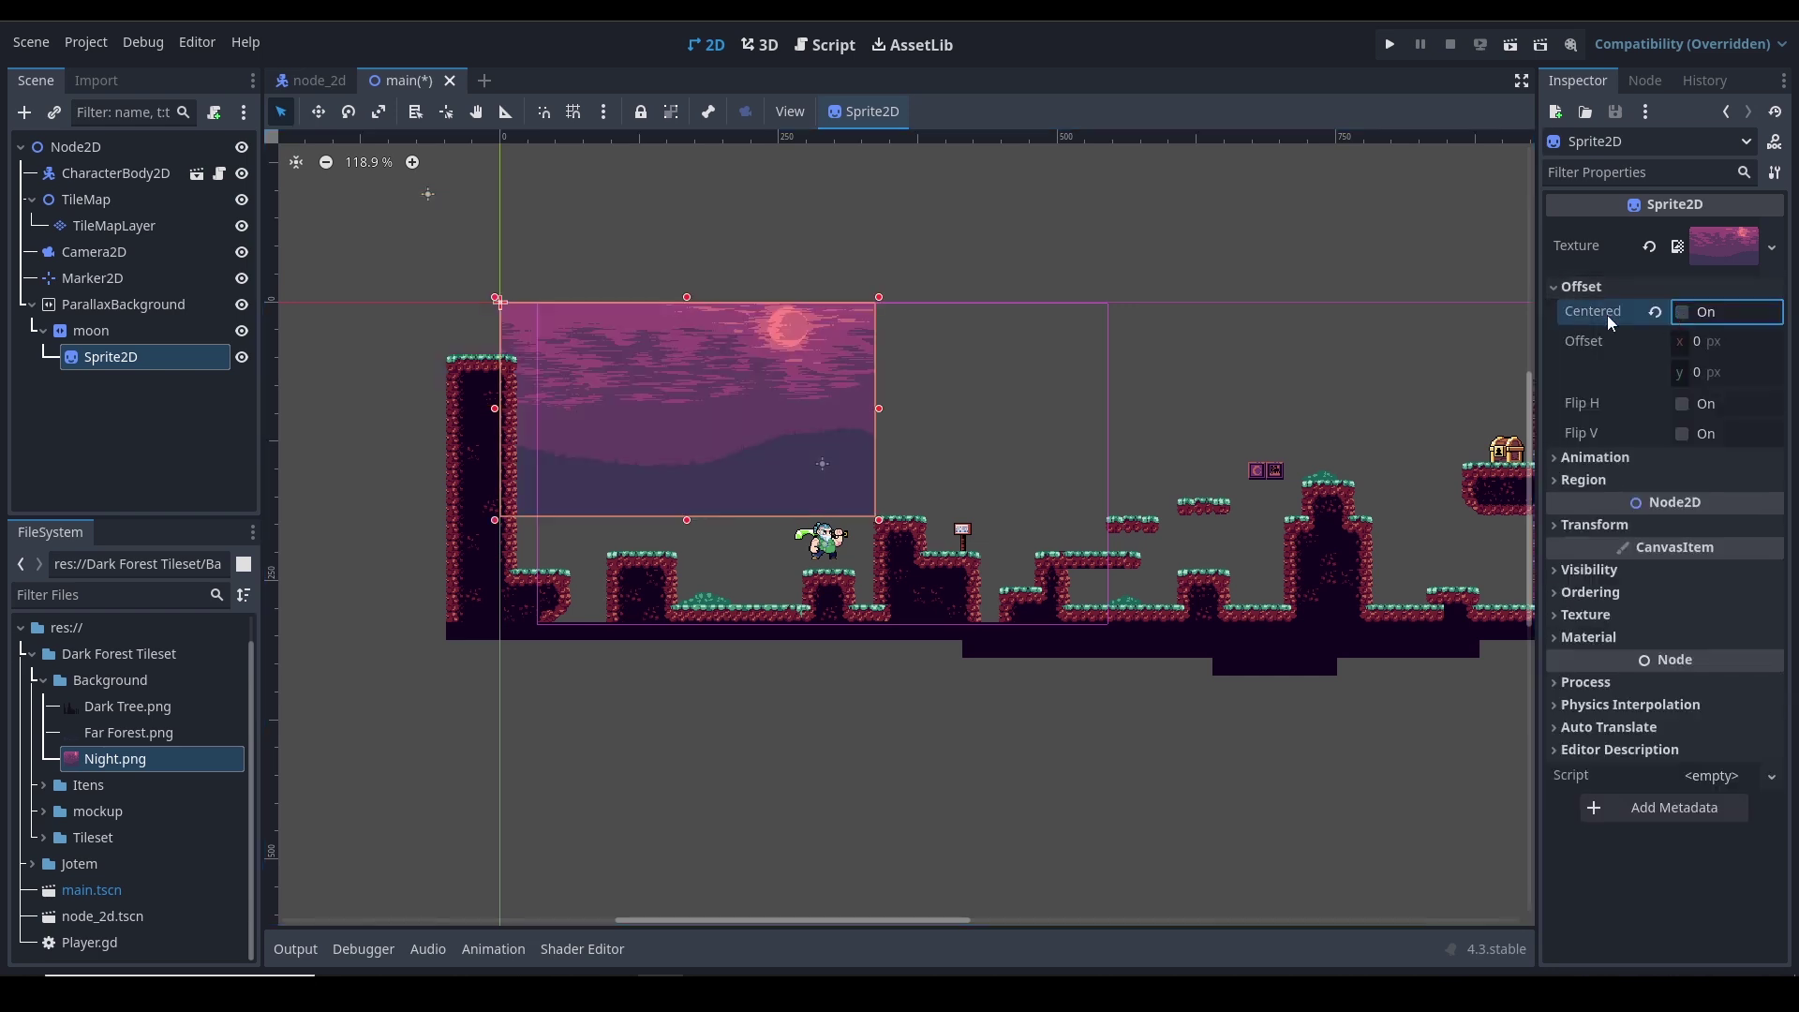
pyautogui.scroll(1, 722, 412)
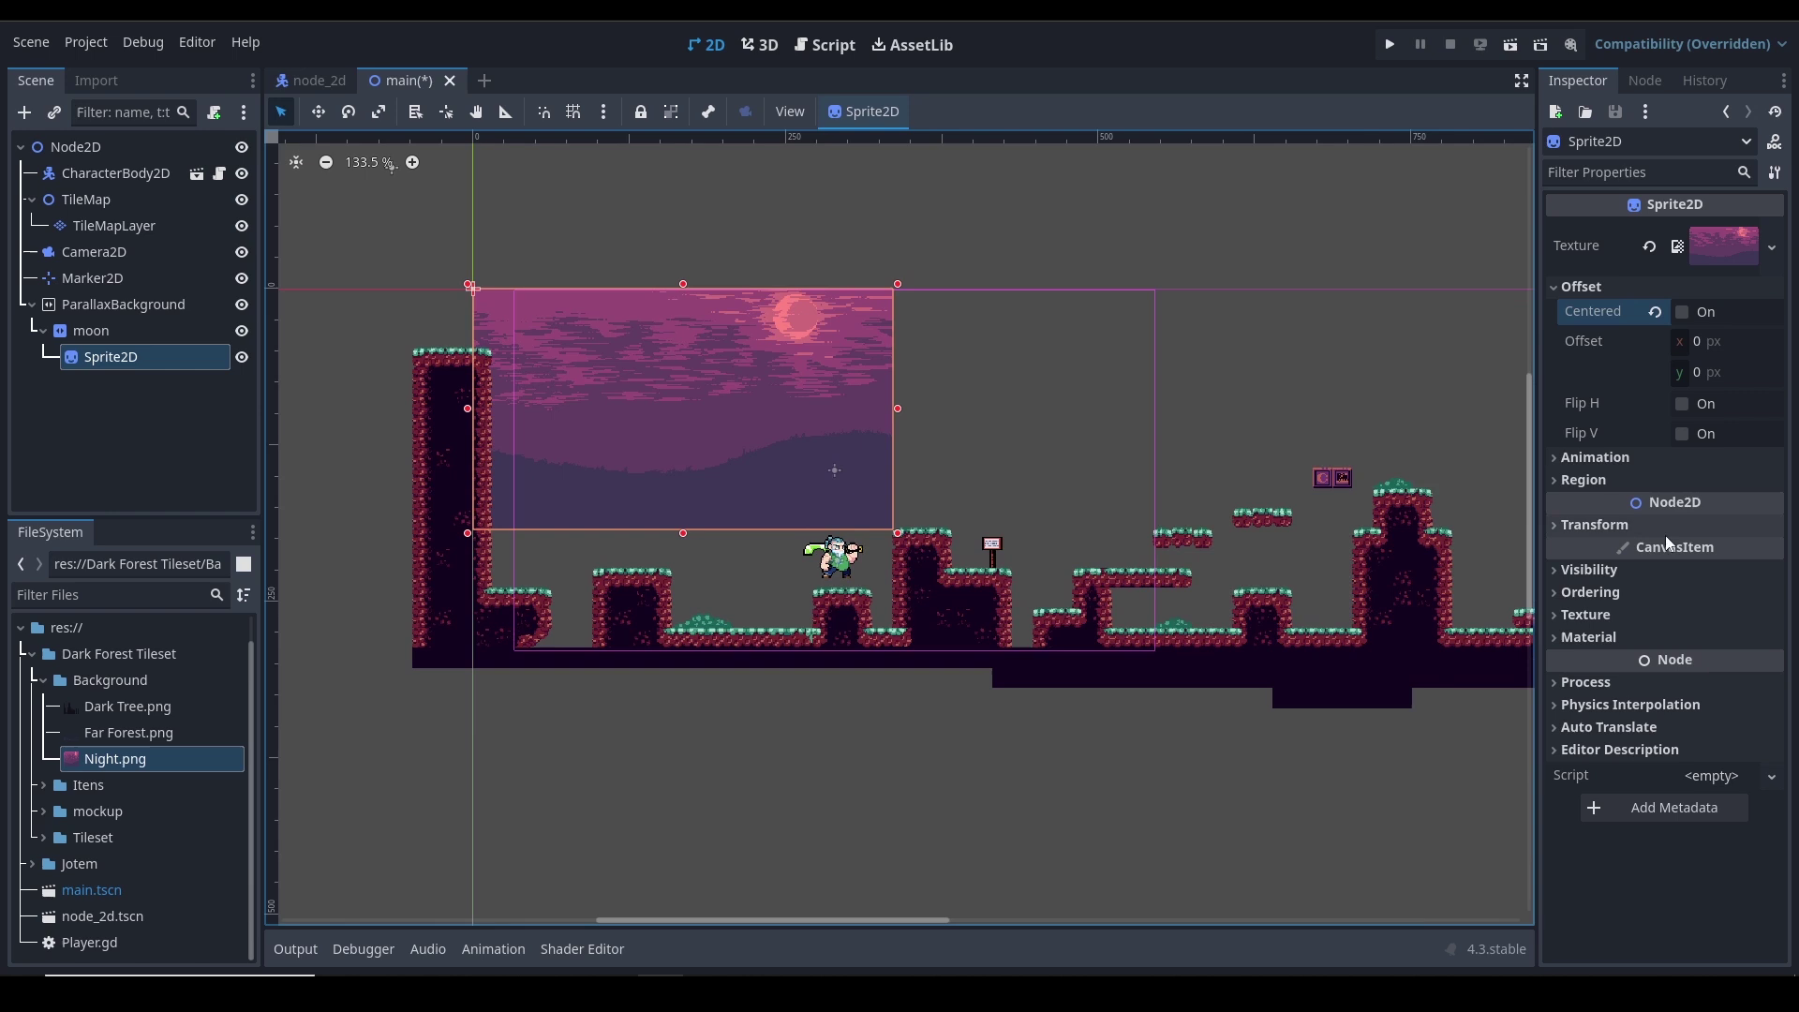
# Set the moon sprite's transform scale to 1.5 on both axes
pyautogui.click(1587, 526)
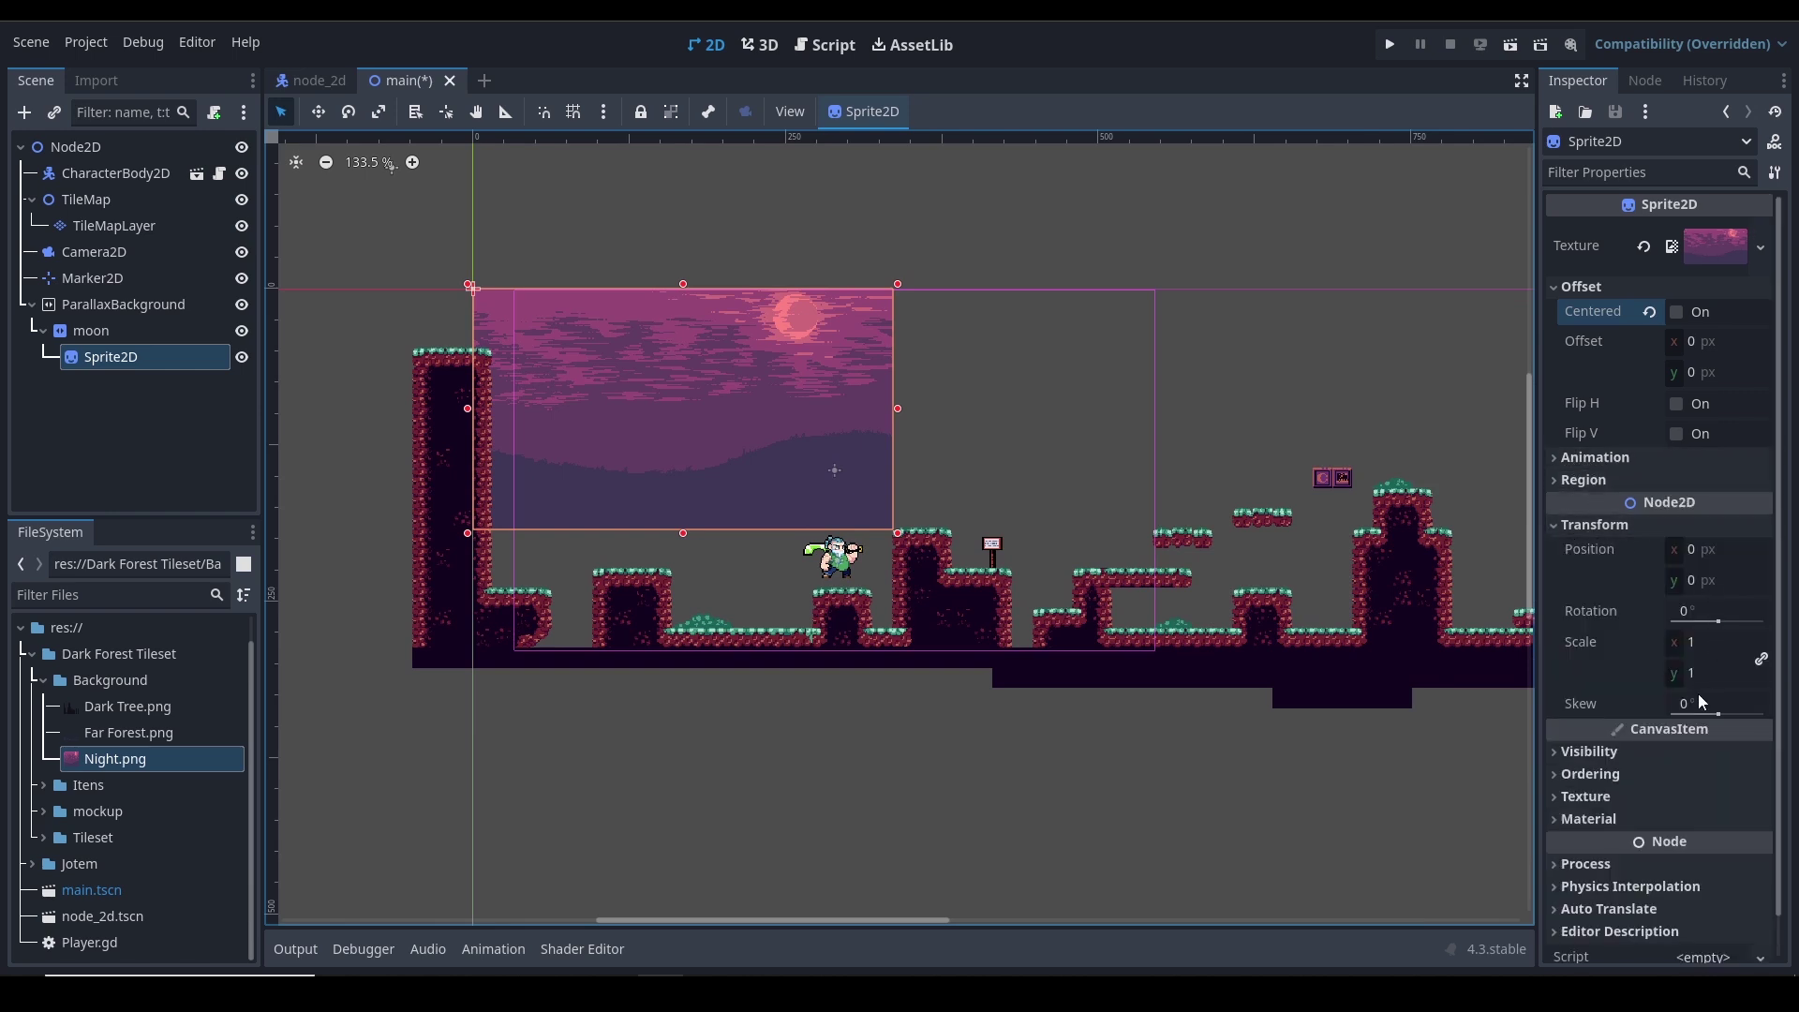
pyautogui.click(1705, 644)
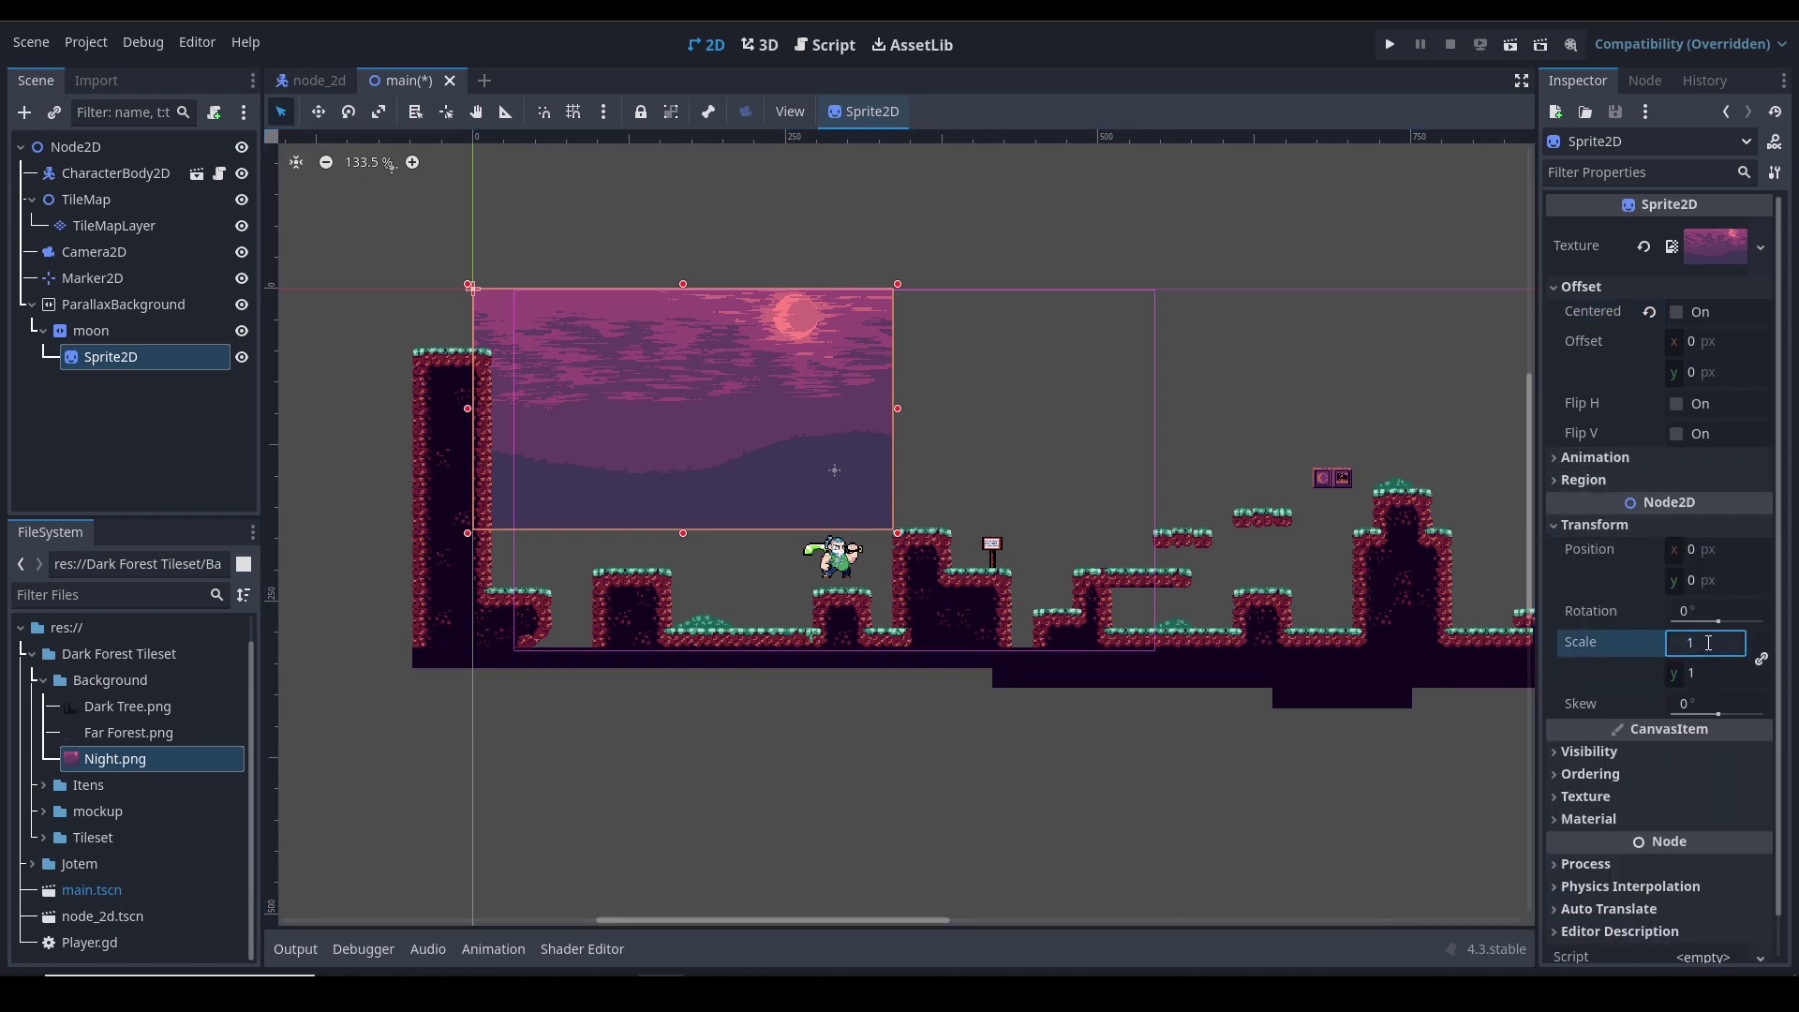
pyautogui.write('.5')
pyautogui.press('Return')
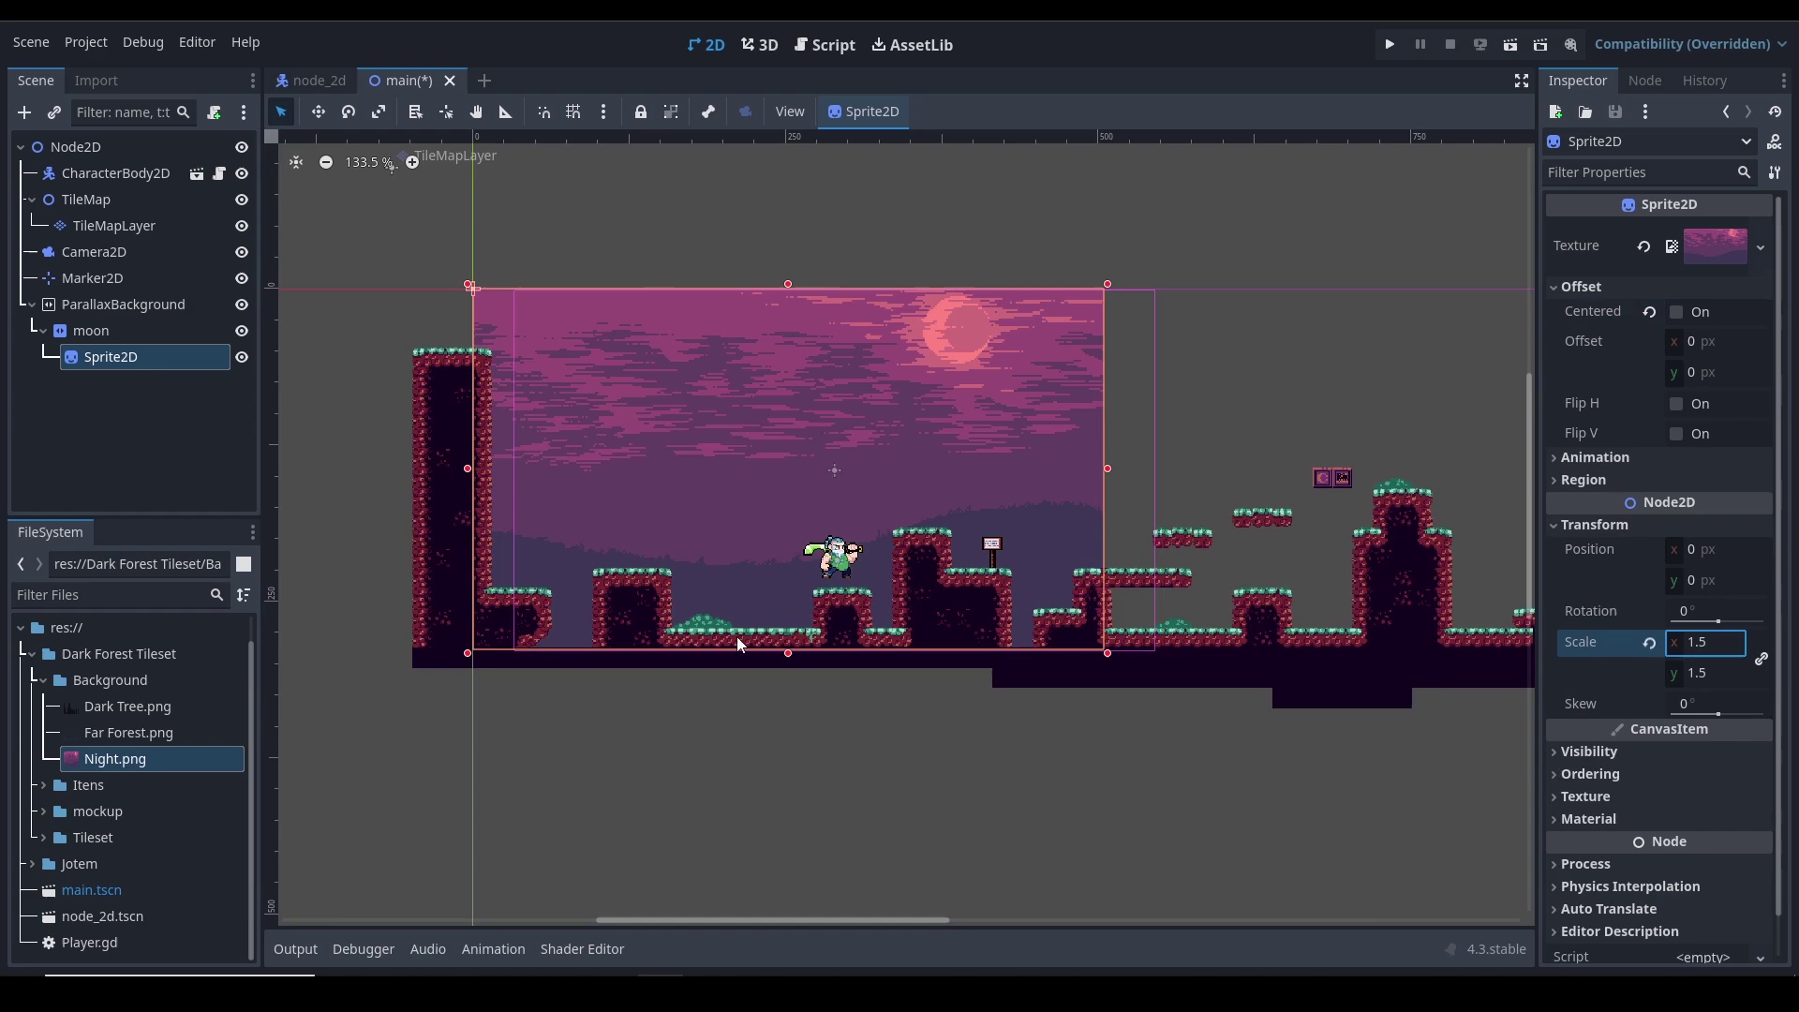
pyautogui.scroll(3, 681, 492)
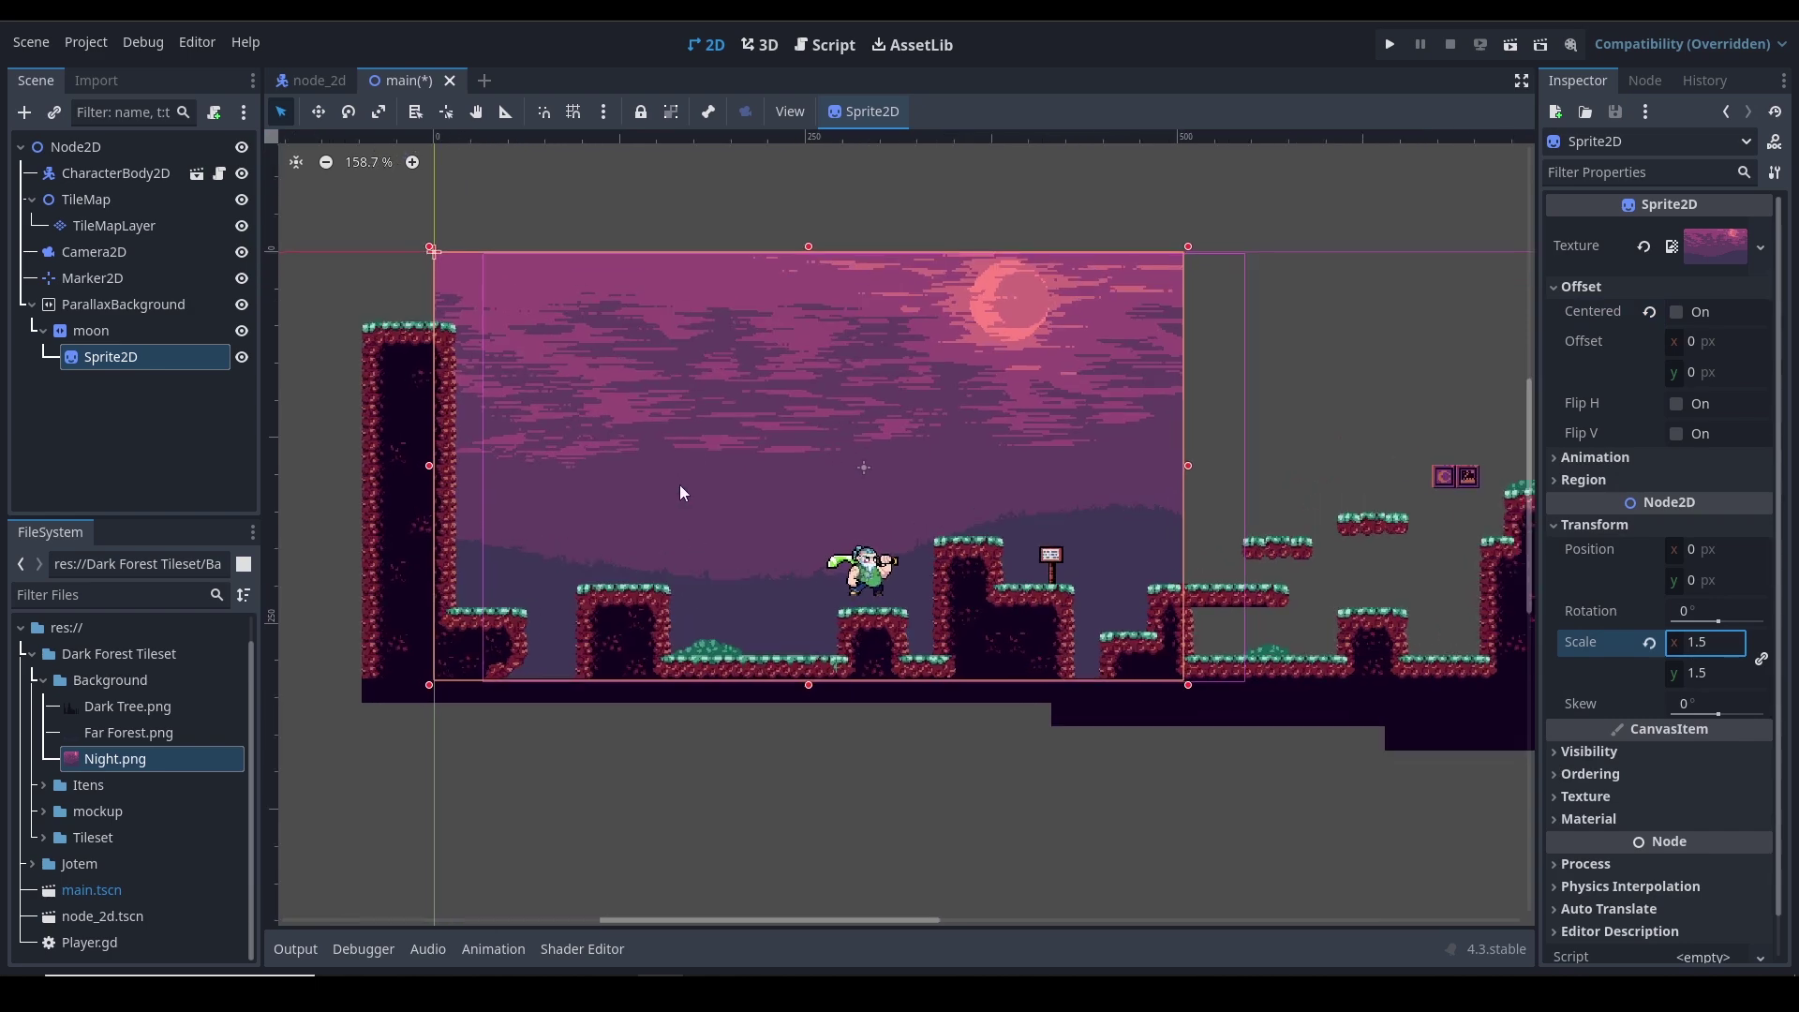
pyautogui.scroll(2, 681, 492)
pyautogui.scroll(1, 682, 492)
pyautogui.click(656, 761)
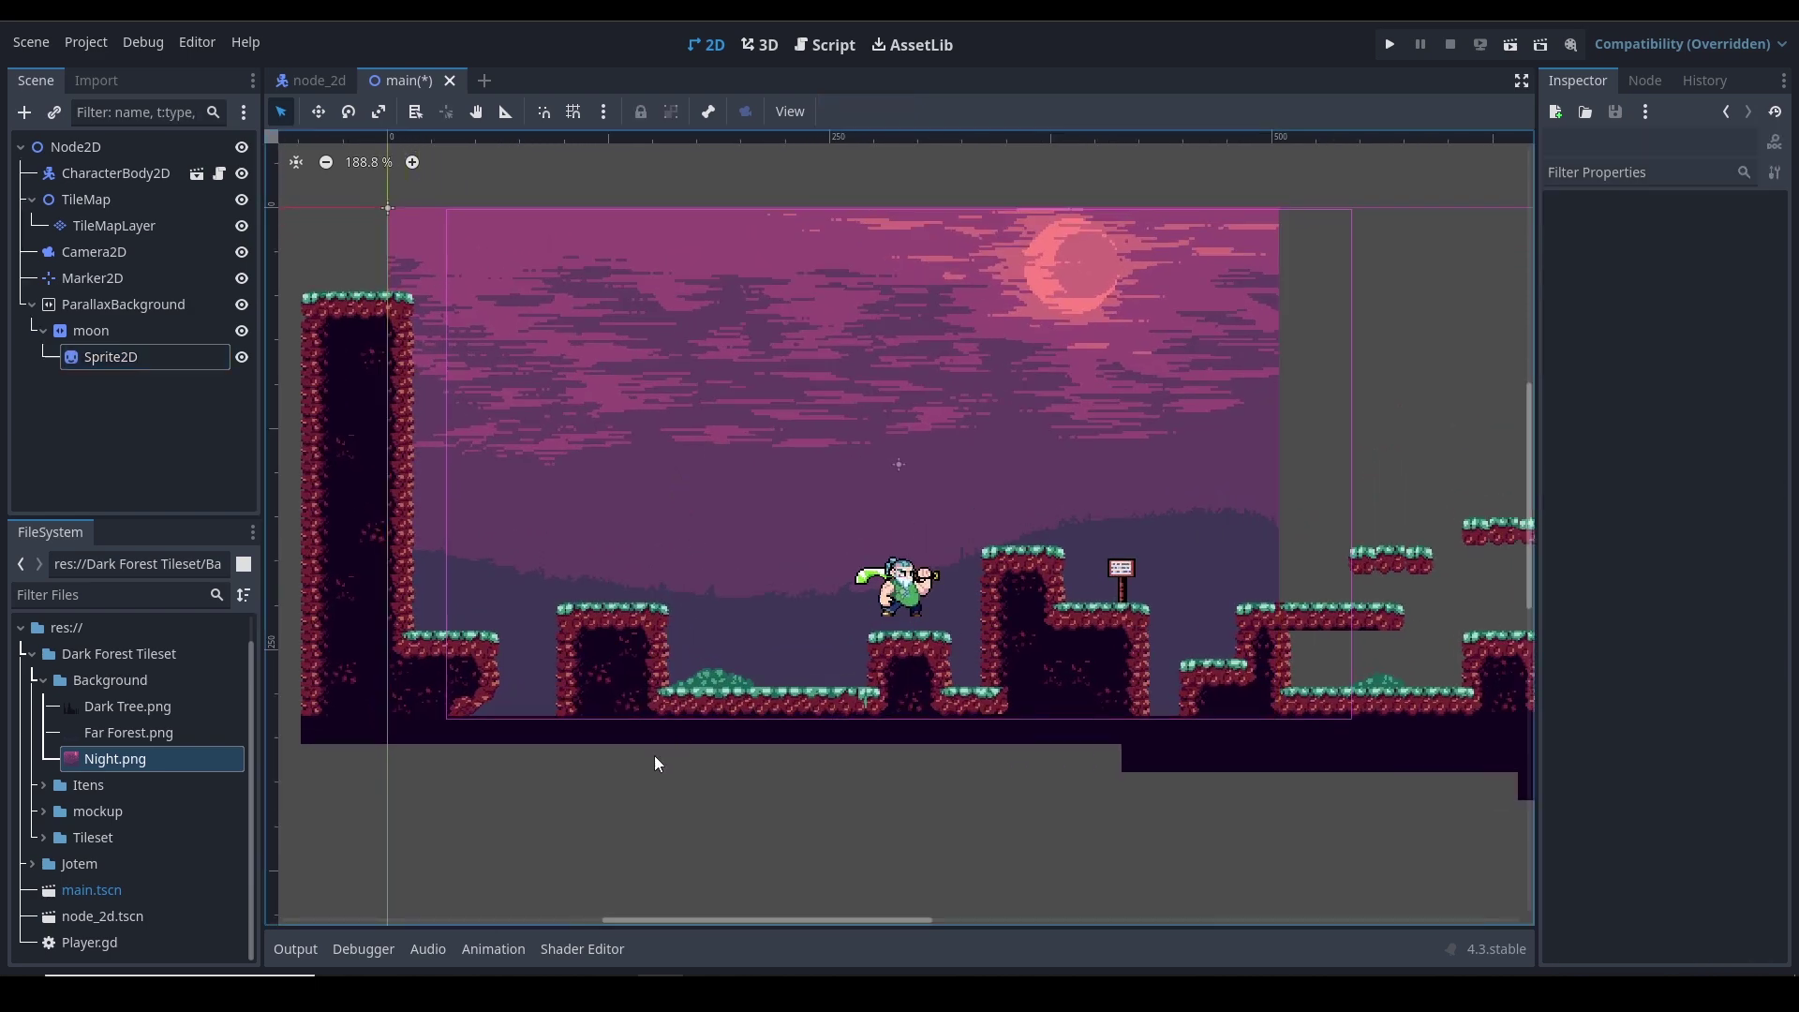
pyautogui.moveTo(643, 379)
pyautogui.mouseDown()
pyautogui.moveTo(643, 399)
pyautogui.moveTo(641, 373)
pyautogui.mouseUp()
pyautogui.click(1649, 550)
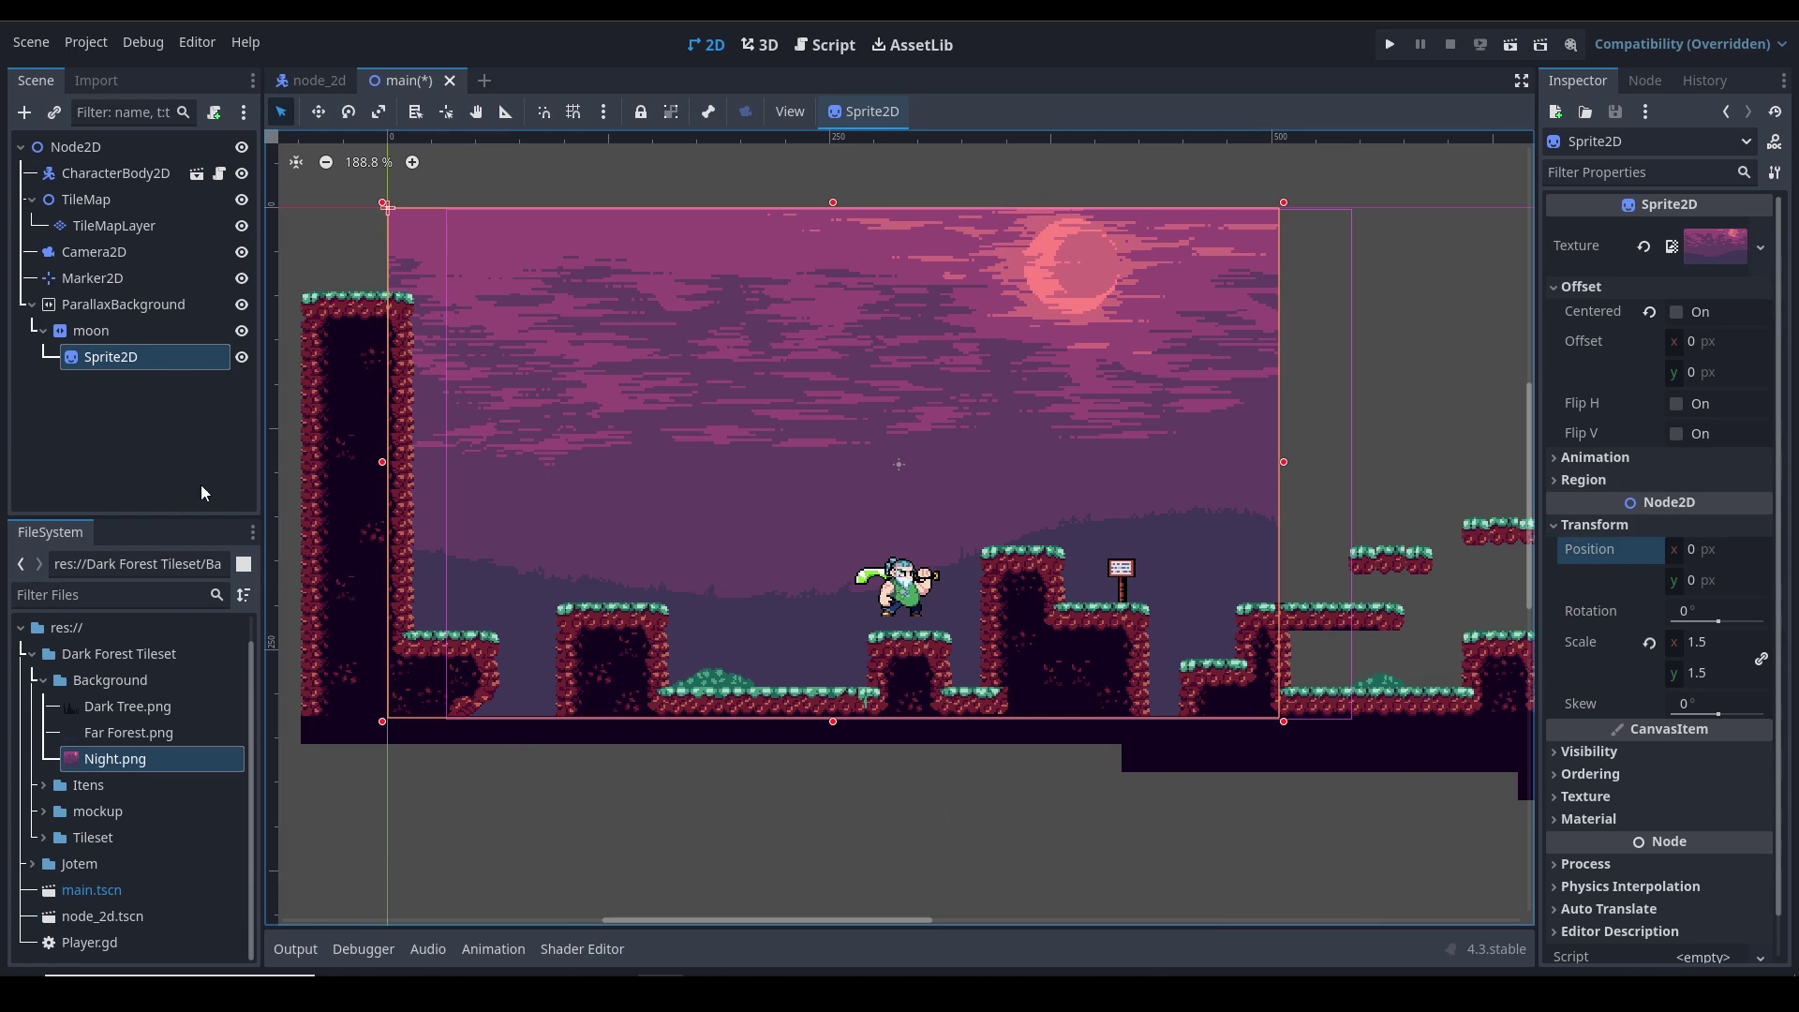
pyautogui.scroll(-1, 884, 531)
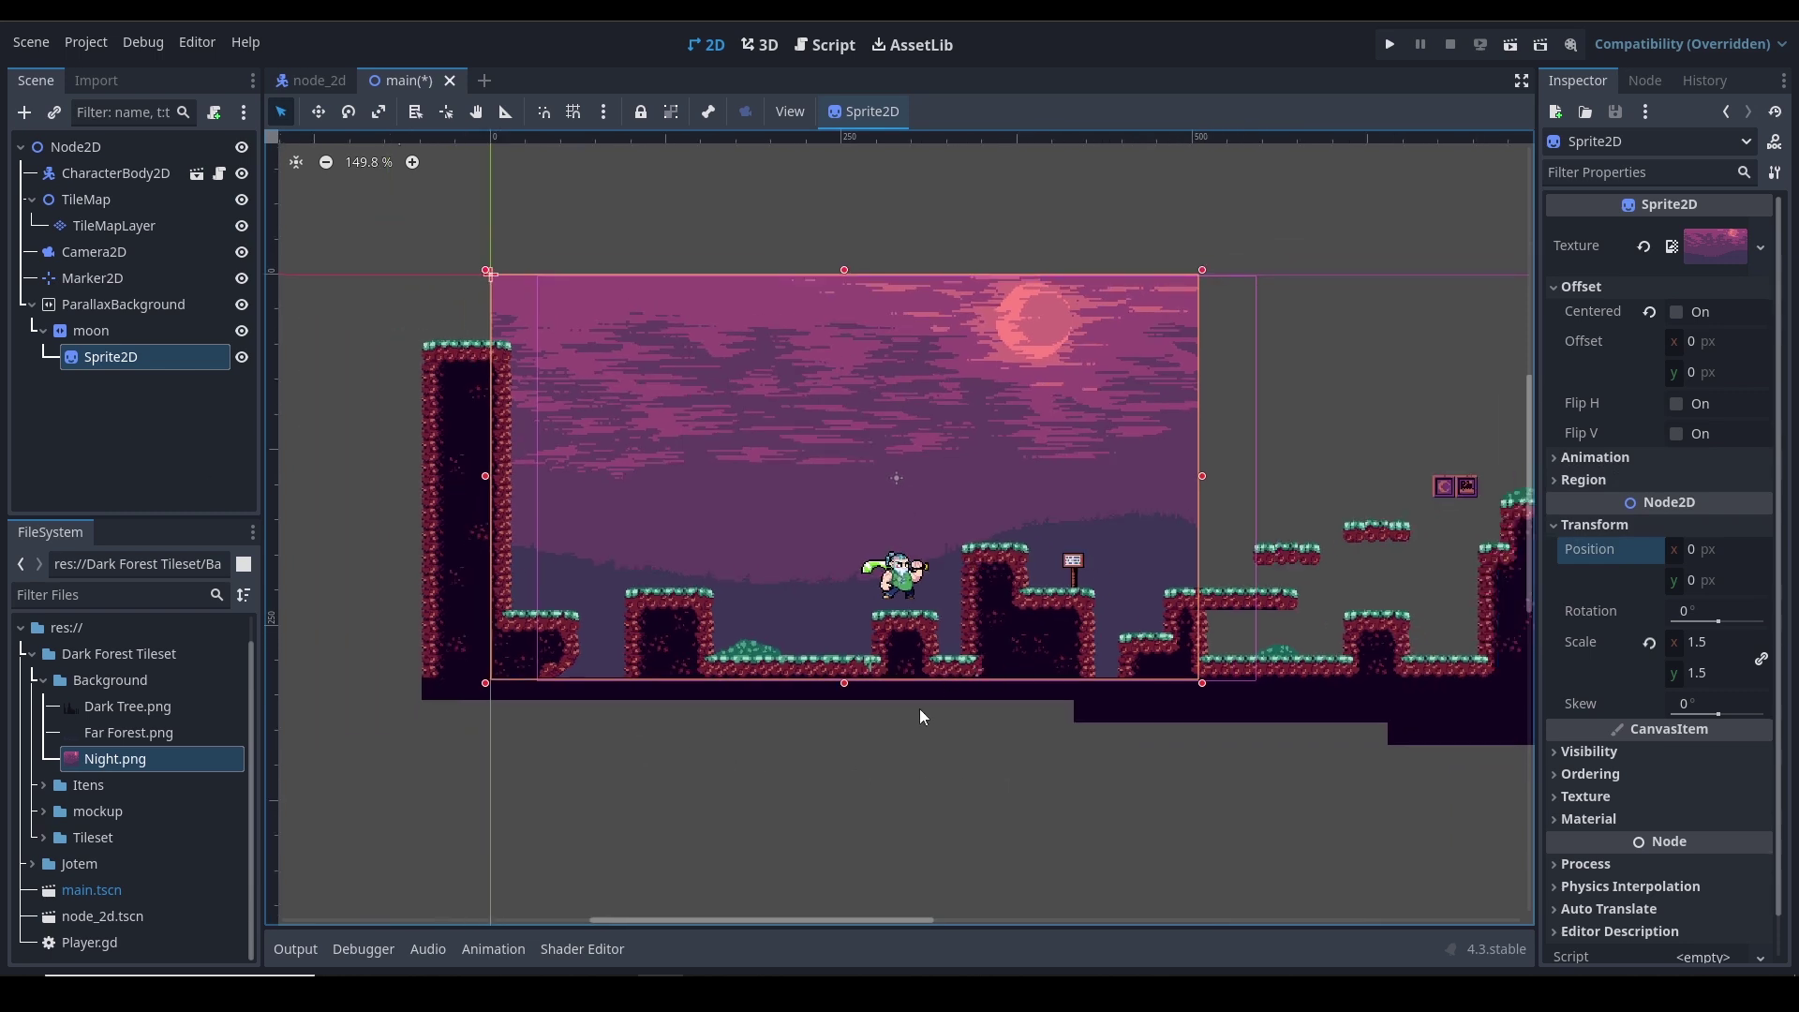
# Set the moon ParallaxLayer's motion scale to 0 on both x and y
pyautogui.click(43, 332)
pyautogui.click(92, 324)
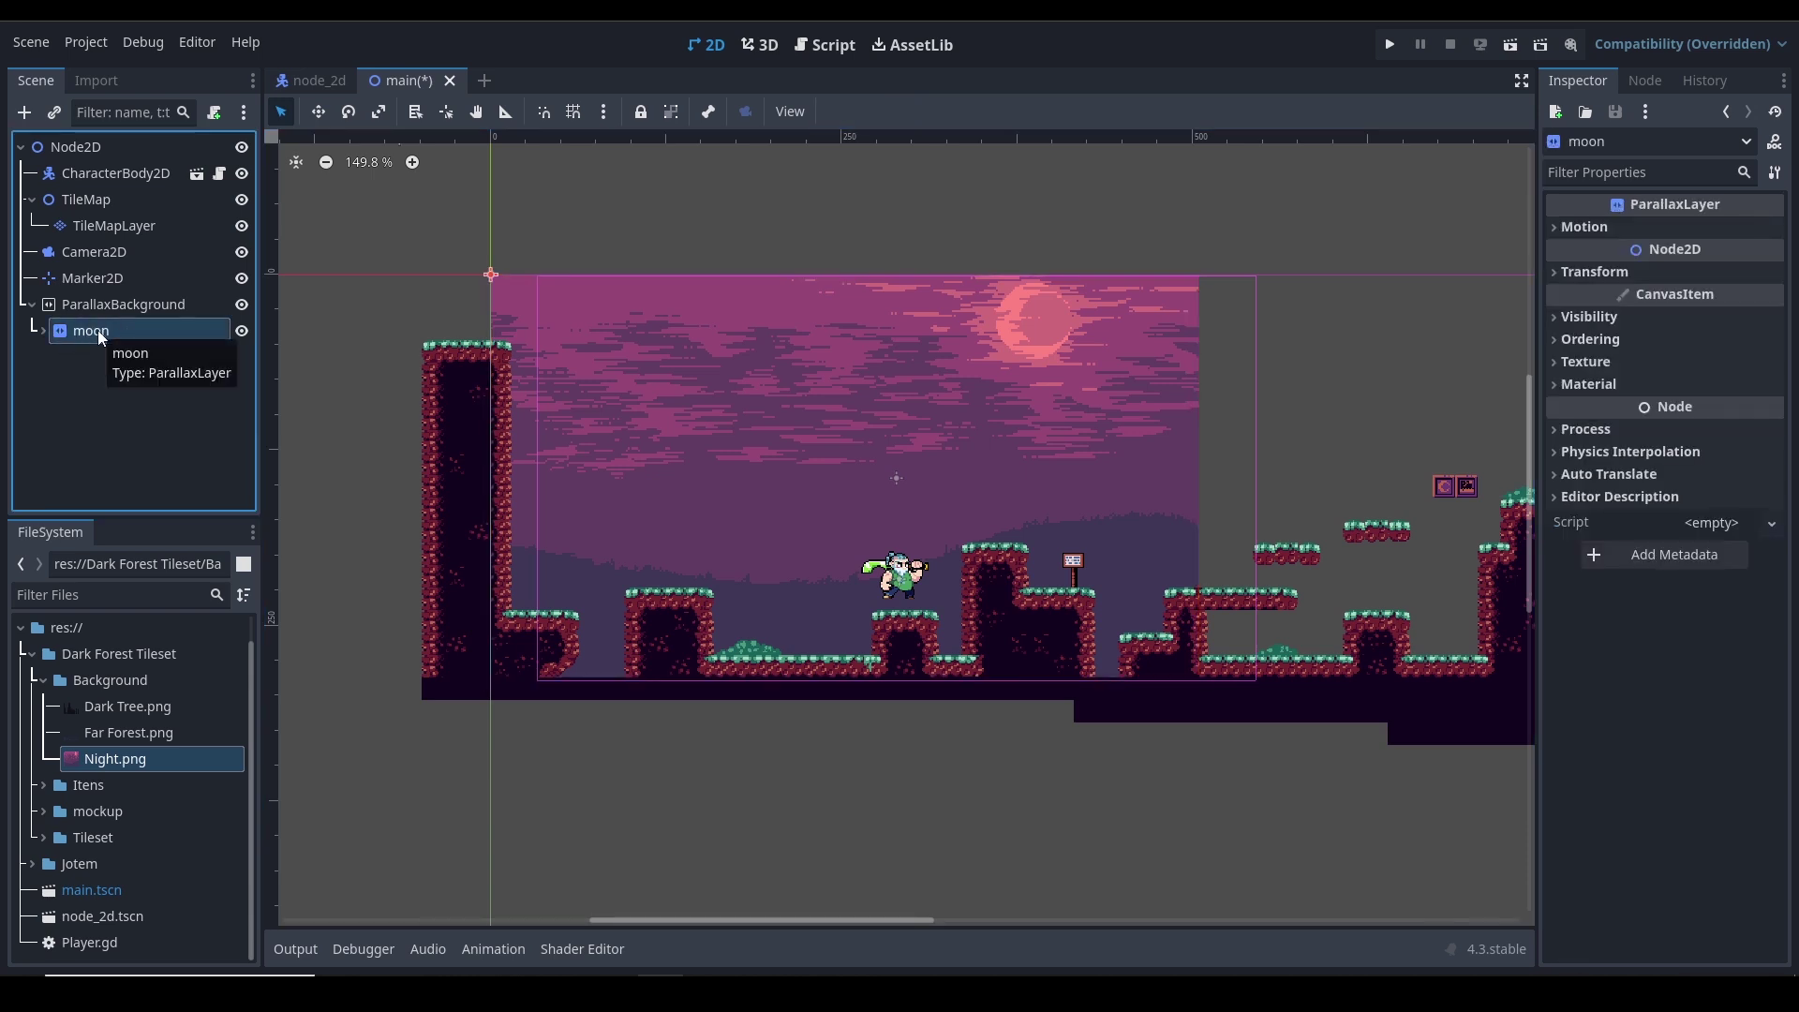
pyautogui.click(1654, 225)
pyautogui.click(1729, 253)
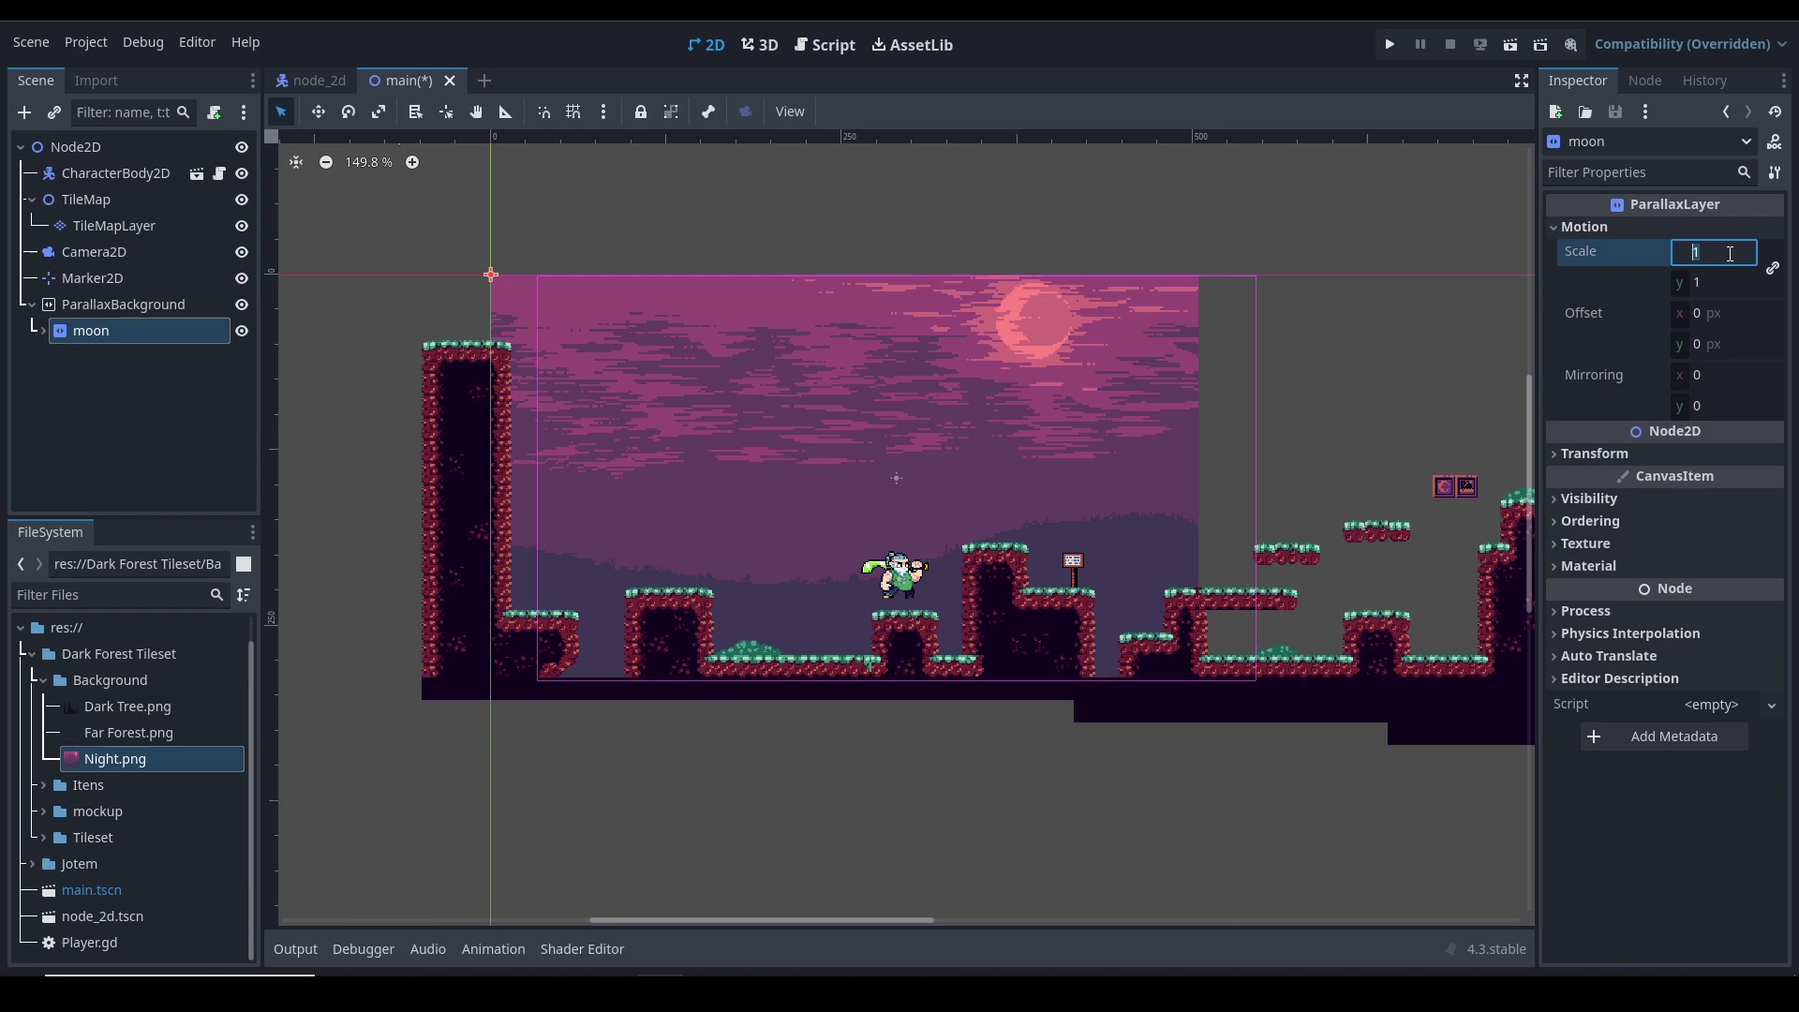
pyautogui.write('0')
pyautogui.click(1728, 282)
pyautogui.write('0')
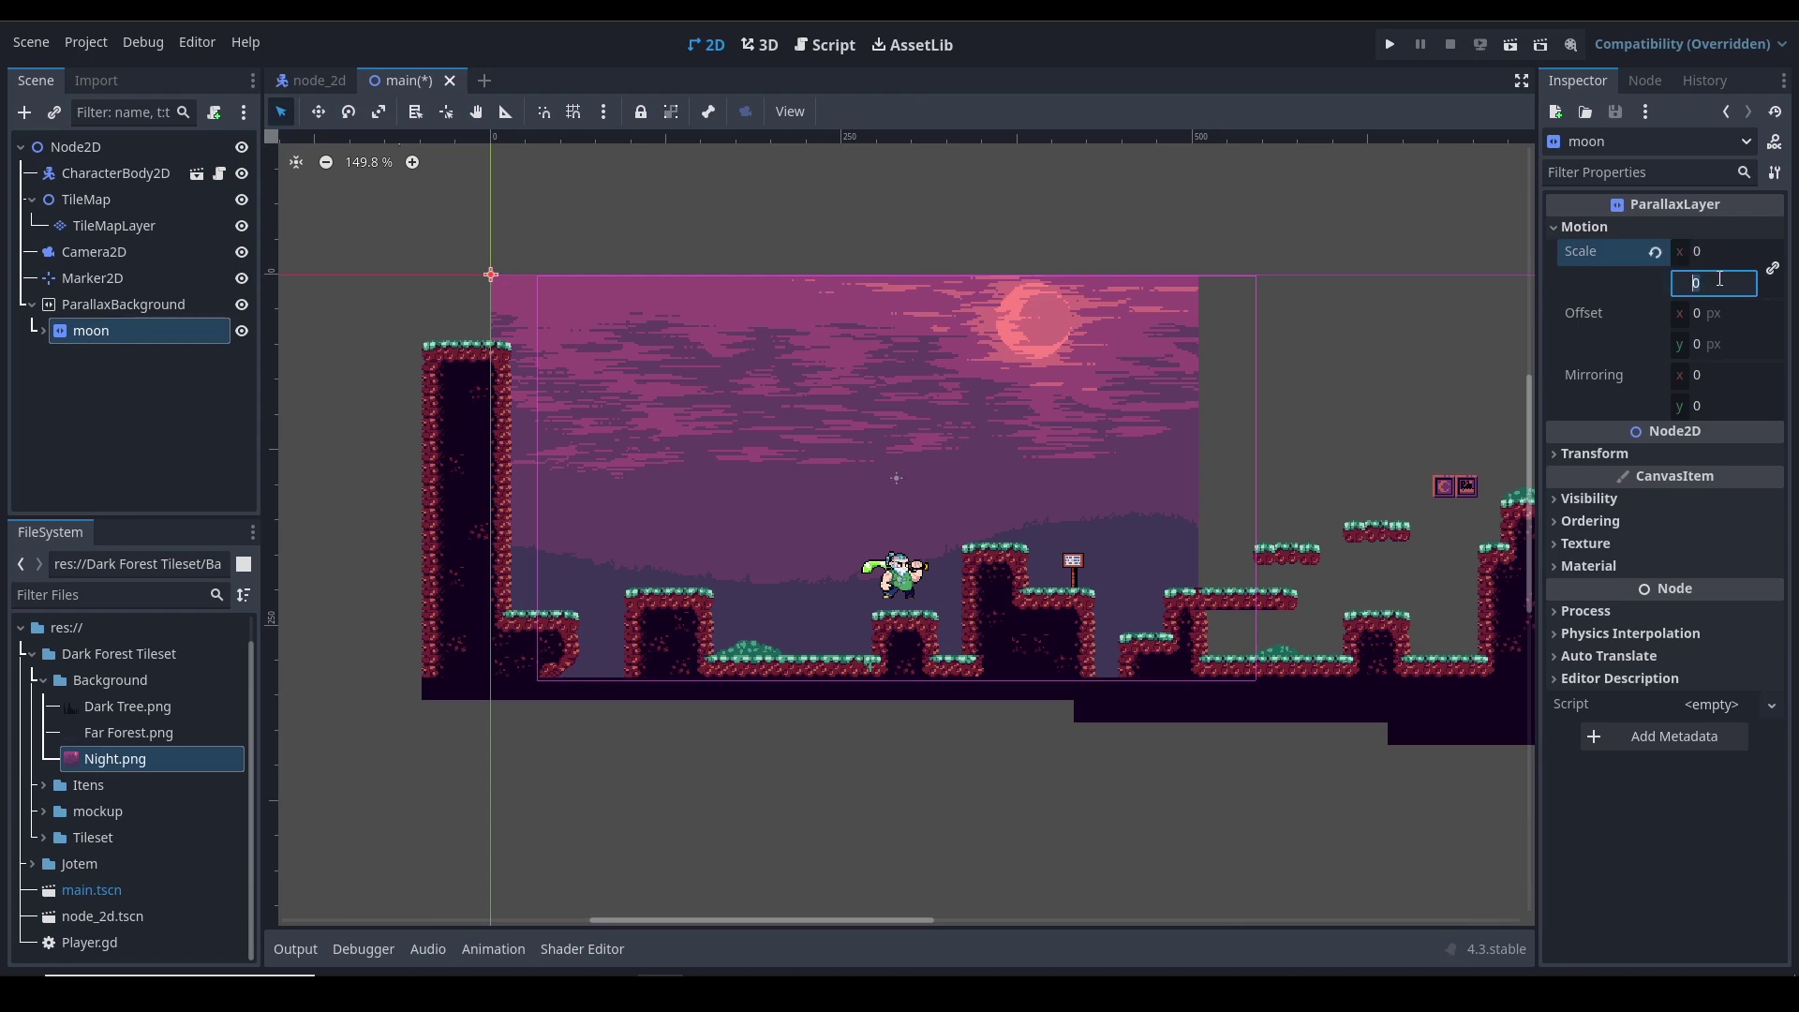
pyautogui.click(1407, 751)
# Try a vertical motion mirroring of 210 on the moon layer and reset it to 0
pyautogui.click(103, 337)
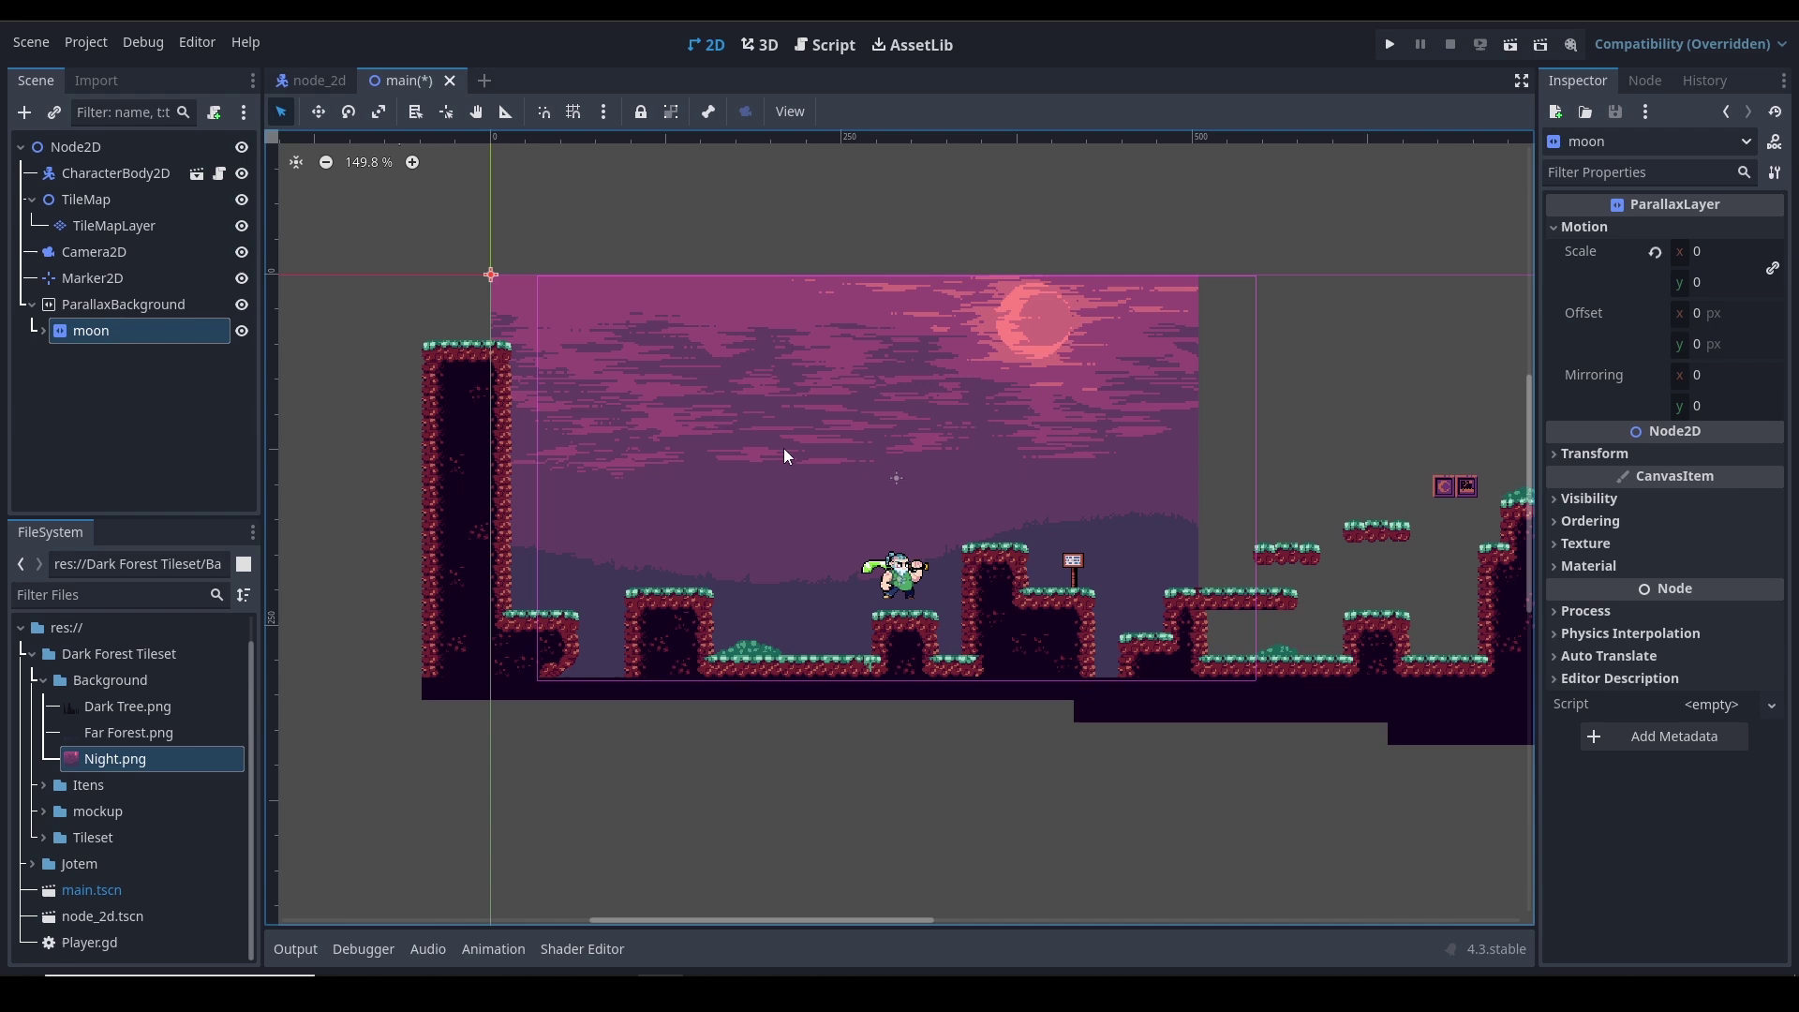
pyautogui.click(91, 333)
pyautogui.click(1713, 405)
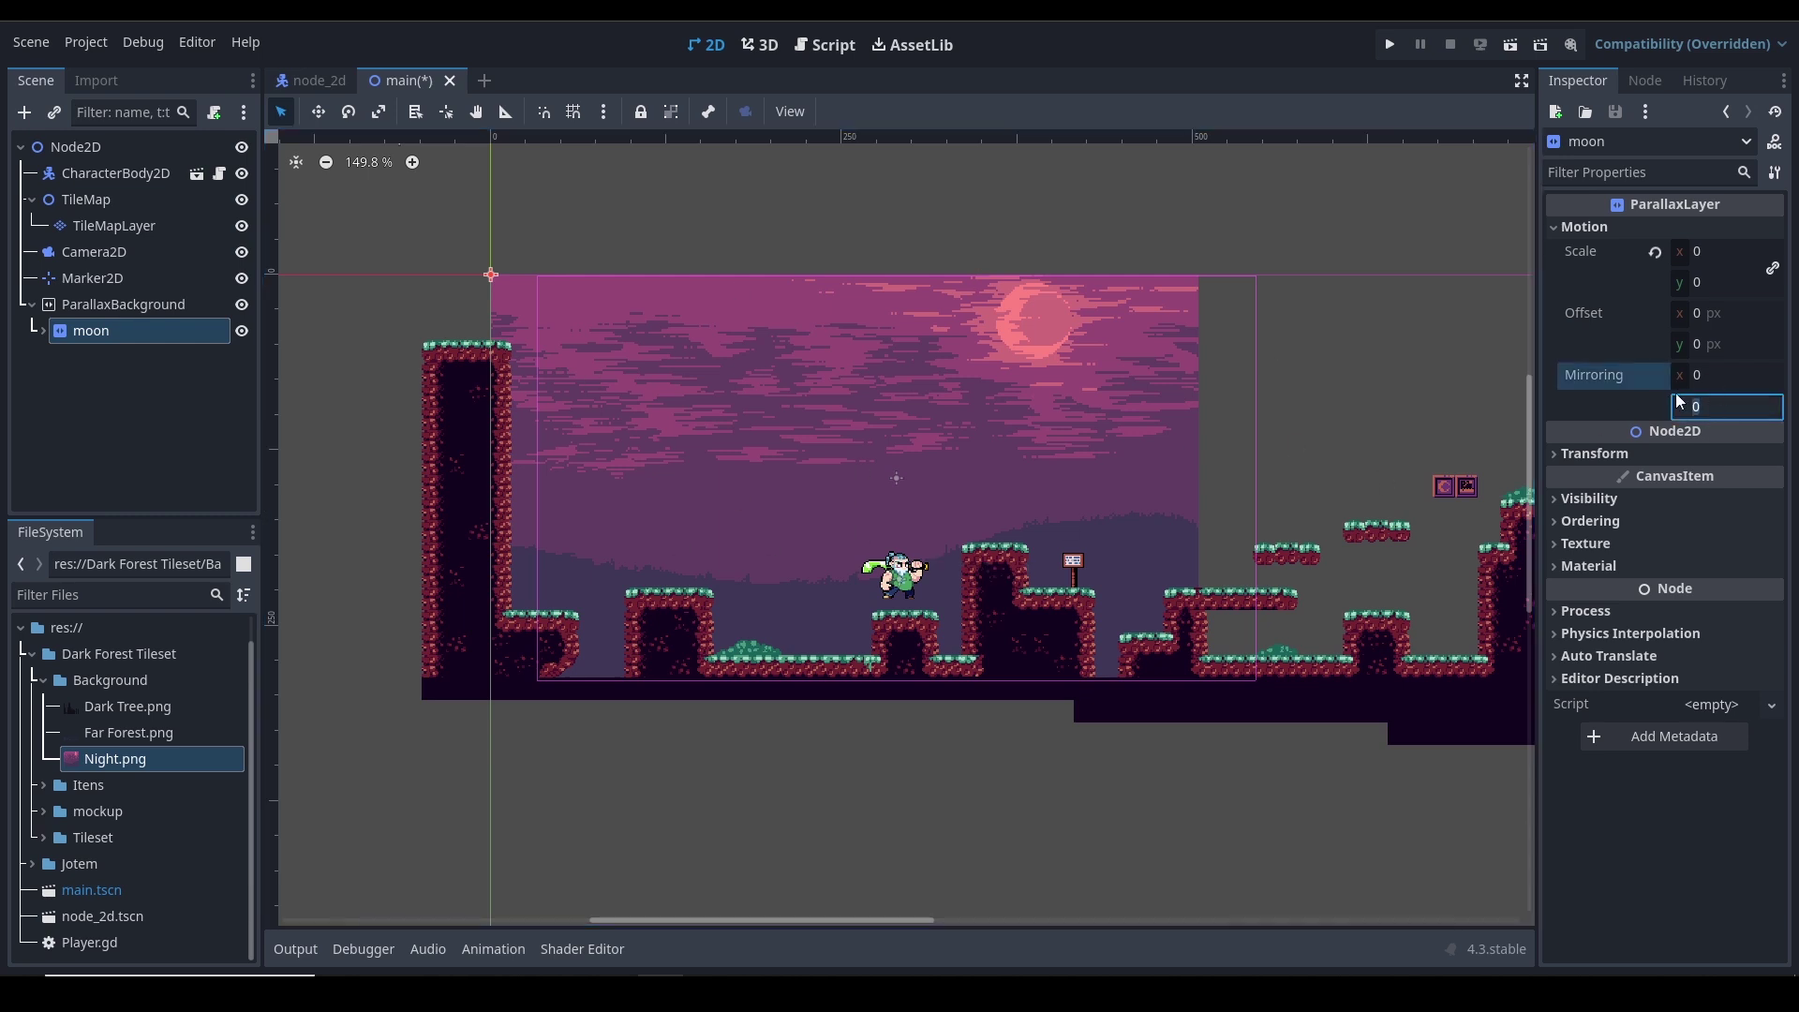
pyautogui.moveTo(1664, 446); pyautogui.dragTo(1752, 433)
pyautogui.write('0')
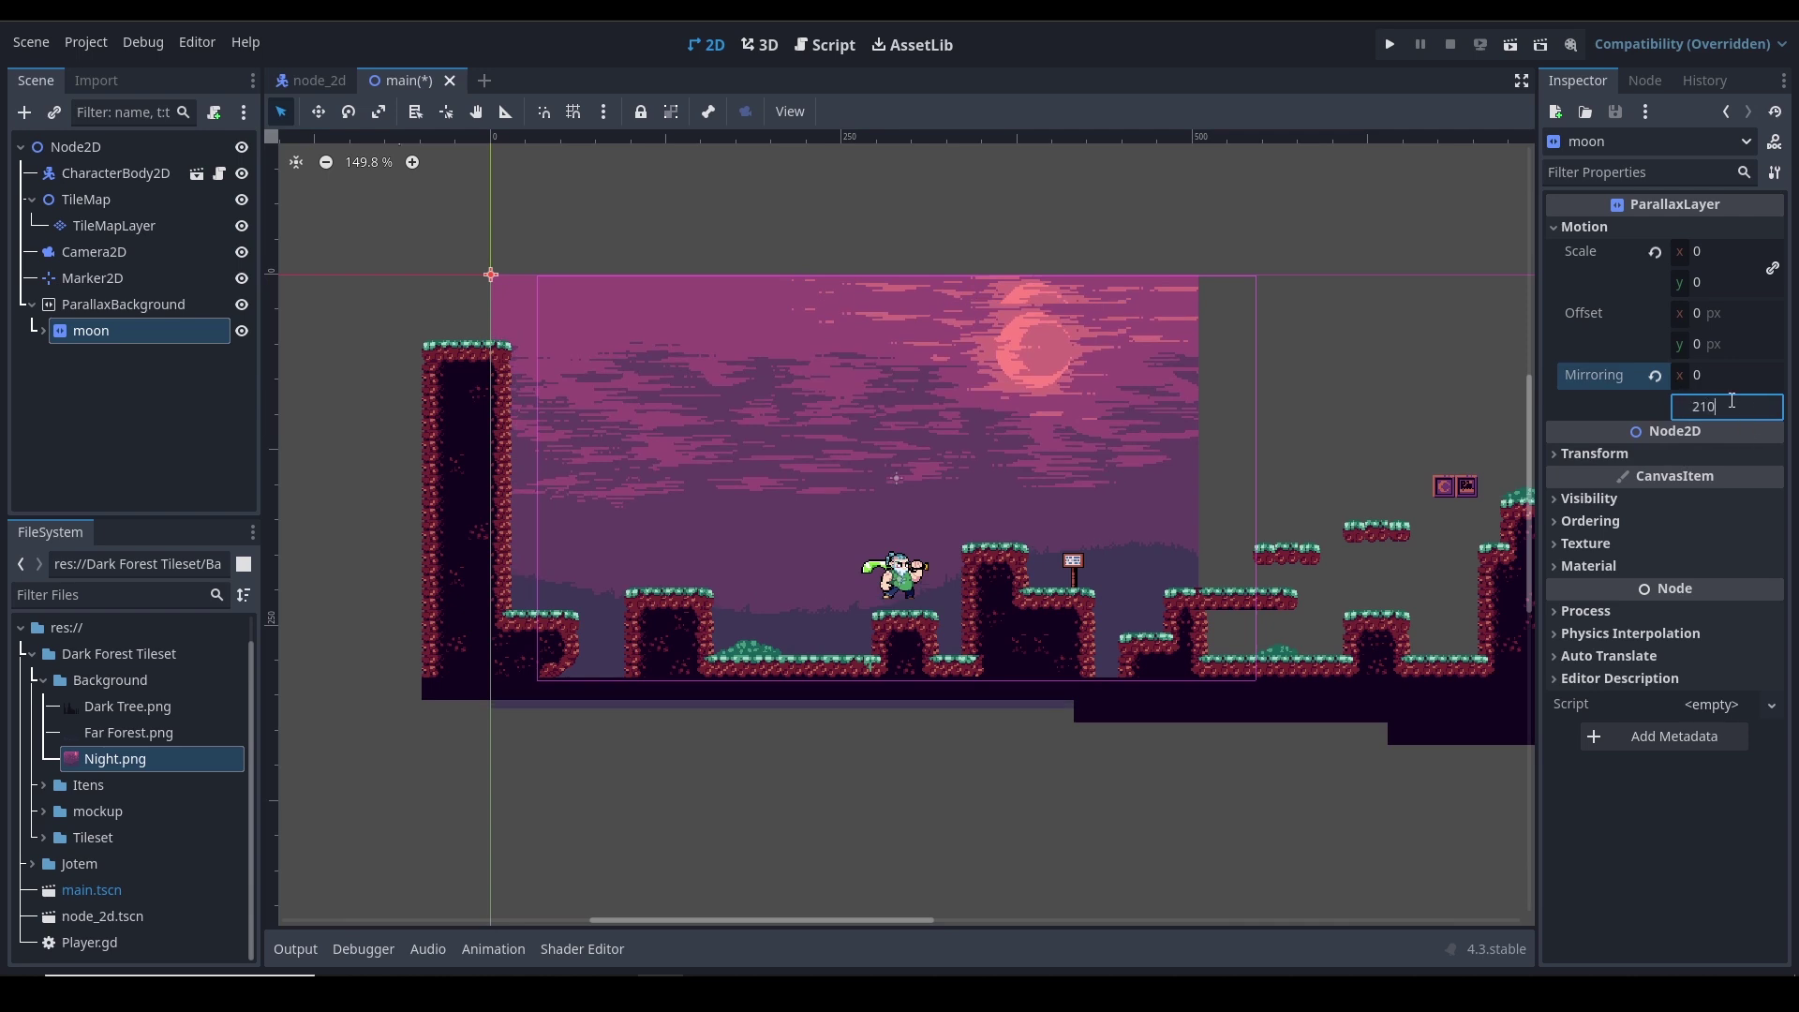
pyautogui.press('BackSpace')
pyautogui.press('BackSpace')
pyautogui.press('BackSpace')
pyautogui.write('0')
# Raise the moon layer's horizontal motion mirroring to 504 so the repeated night image lines up beside the original
pyautogui.click(1724, 377)
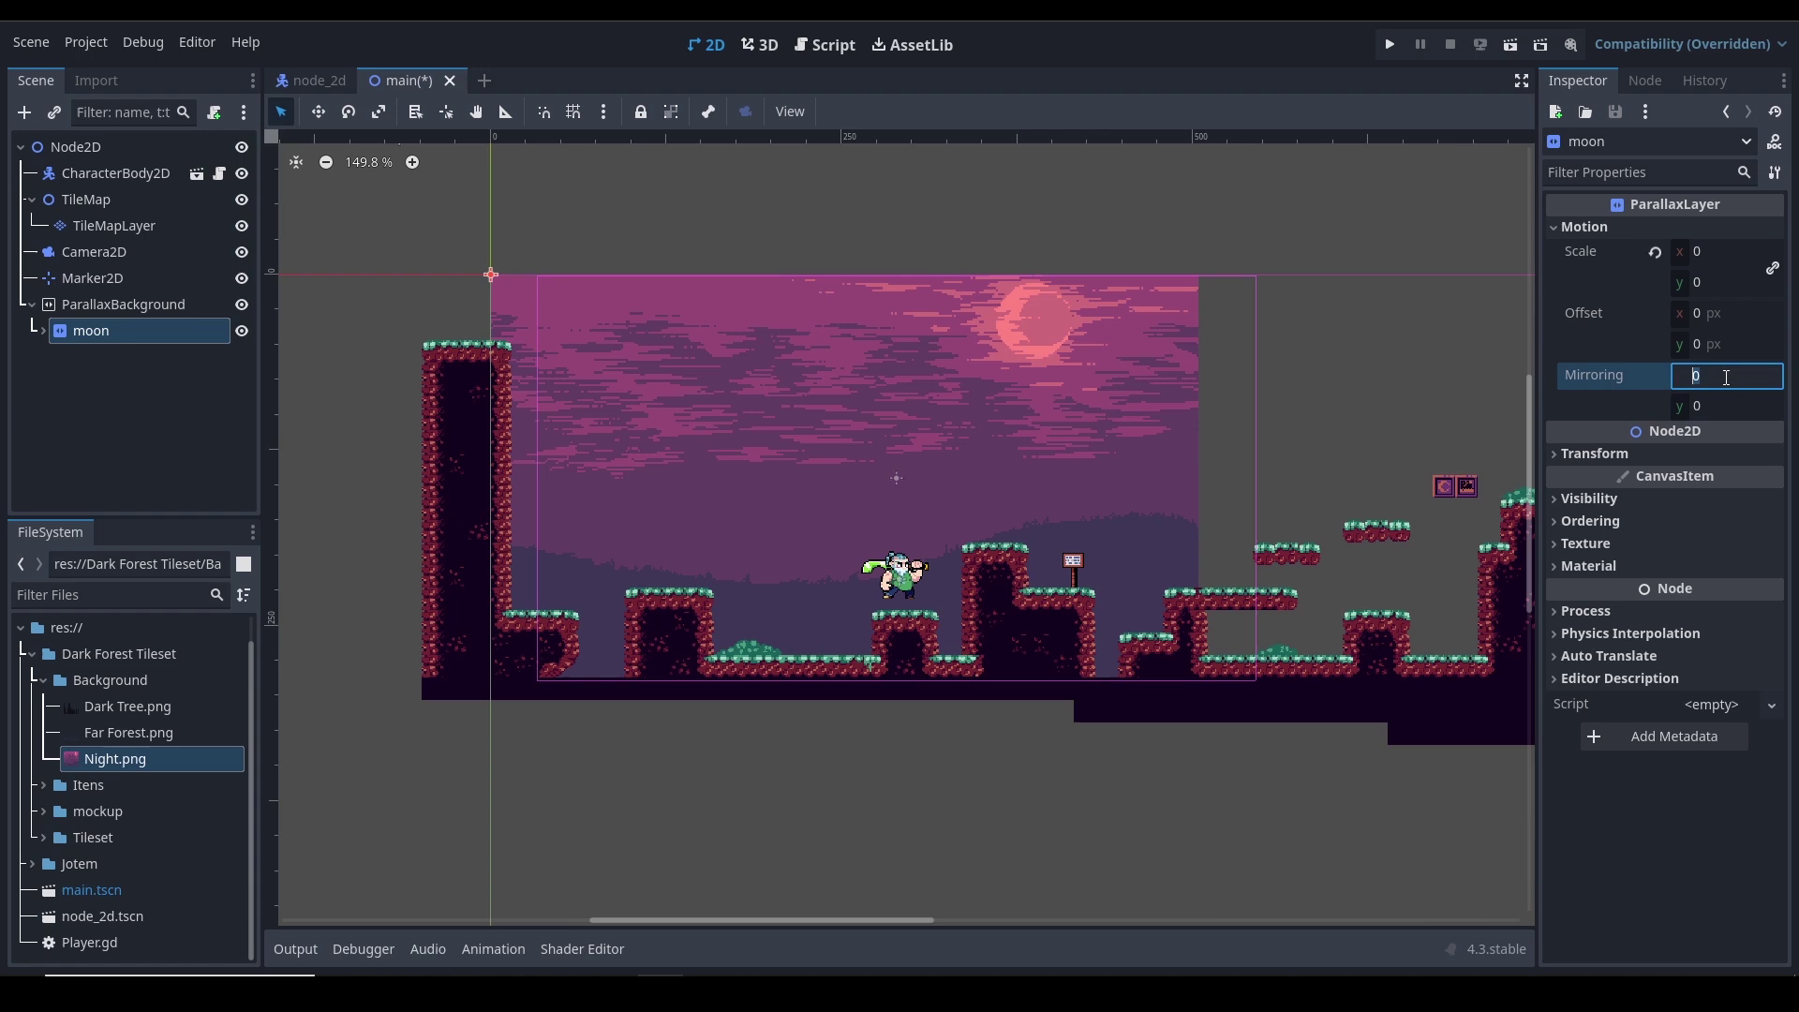
pyautogui.press('Up')
pyautogui.press('Up')
pyautogui.press('Up')
pyautogui.press('Up')
pyautogui.press('Up')
pyautogui.press('Up')
pyautogui.press('Up')
pyautogui.press('Up')
pyautogui.press('Up')
pyautogui.press('Up')
pyautogui.press('Up')
pyautogui.press('Up')
pyautogui.press('Up')
pyautogui.press('Up')
pyautogui.press('Up')
pyautogui.press('Up')
pyautogui.press('Up')
pyautogui.press('Up')
pyautogui.press('Up')
pyautogui.press('Up')
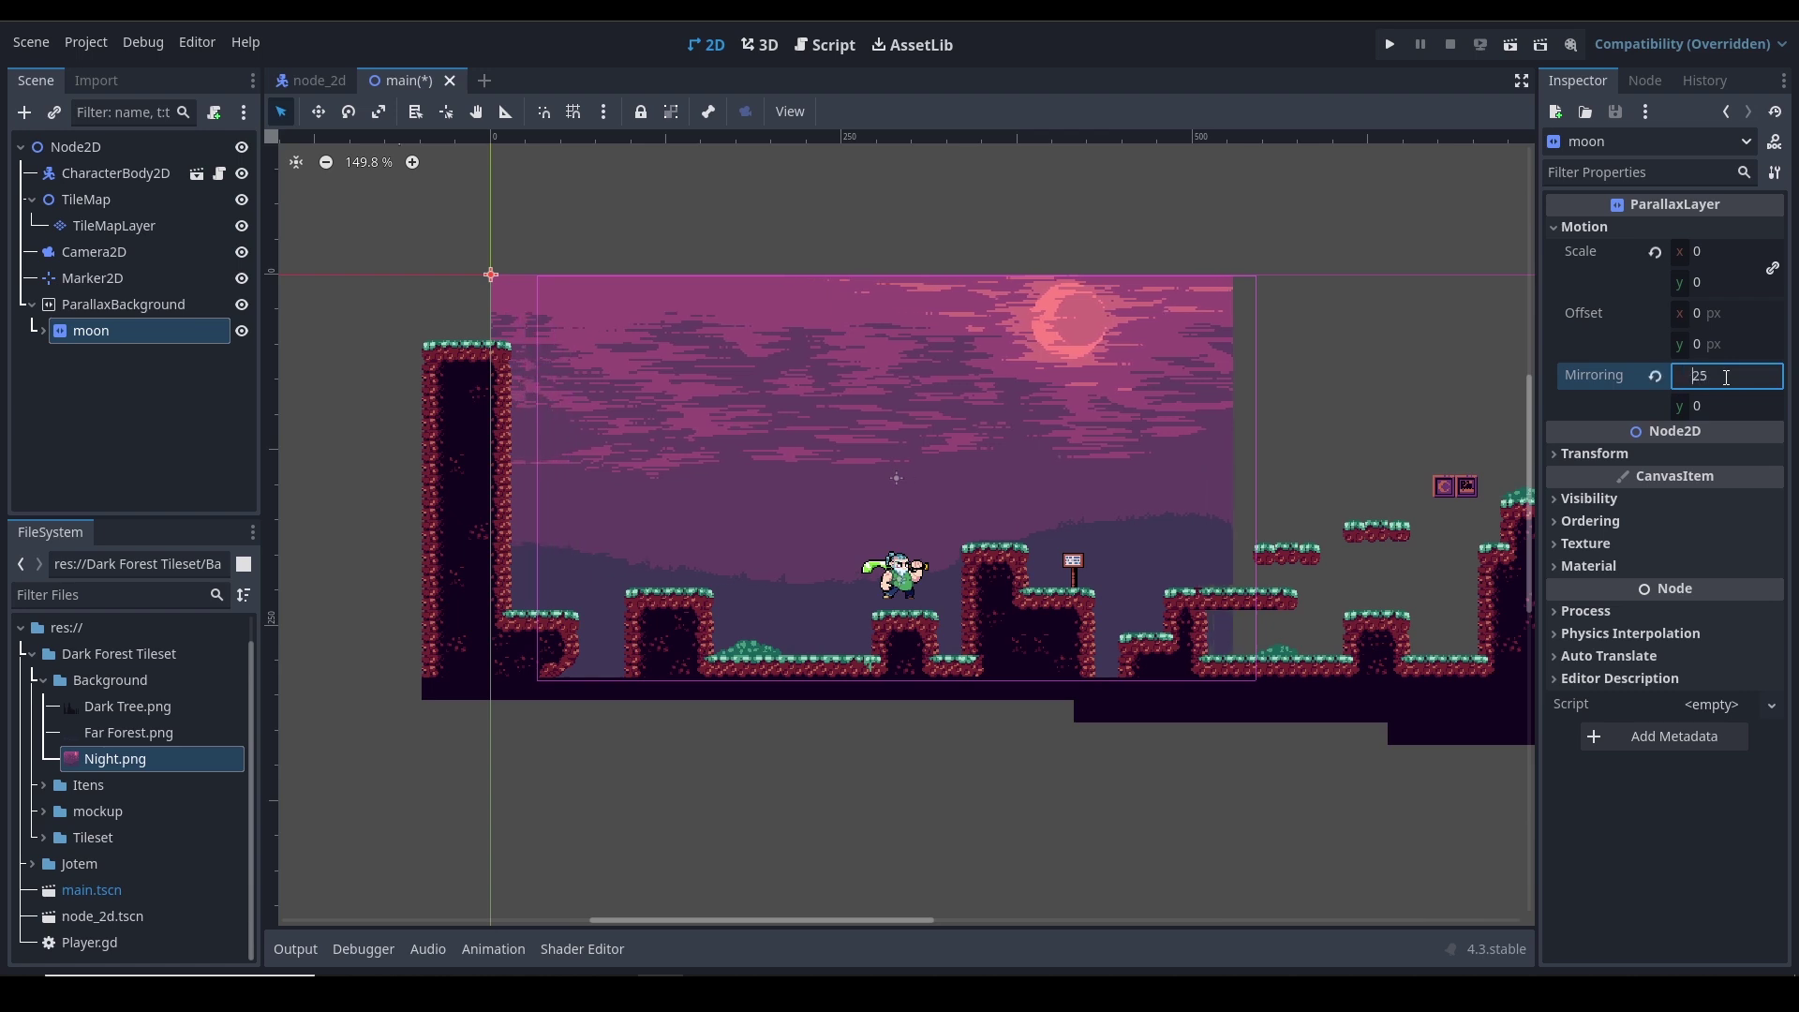
pyautogui.press('Up')
pyautogui.press('Up')
pyautogui.press('Up')
pyautogui.press('Up')
pyautogui.press('Up')
pyautogui.press('Up')
pyautogui.press('Up')
pyautogui.press('Up')
pyautogui.press('Up')
pyautogui.press('Up')
pyautogui.press('Up')
pyautogui.press('Up')
pyautogui.press('Up')
pyautogui.press('Up')
pyautogui.press('Up')
pyautogui.press('Up')
pyautogui.press('Up')
pyautogui.press('Up')
pyautogui.press('Up')
pyautogui.press('Up')
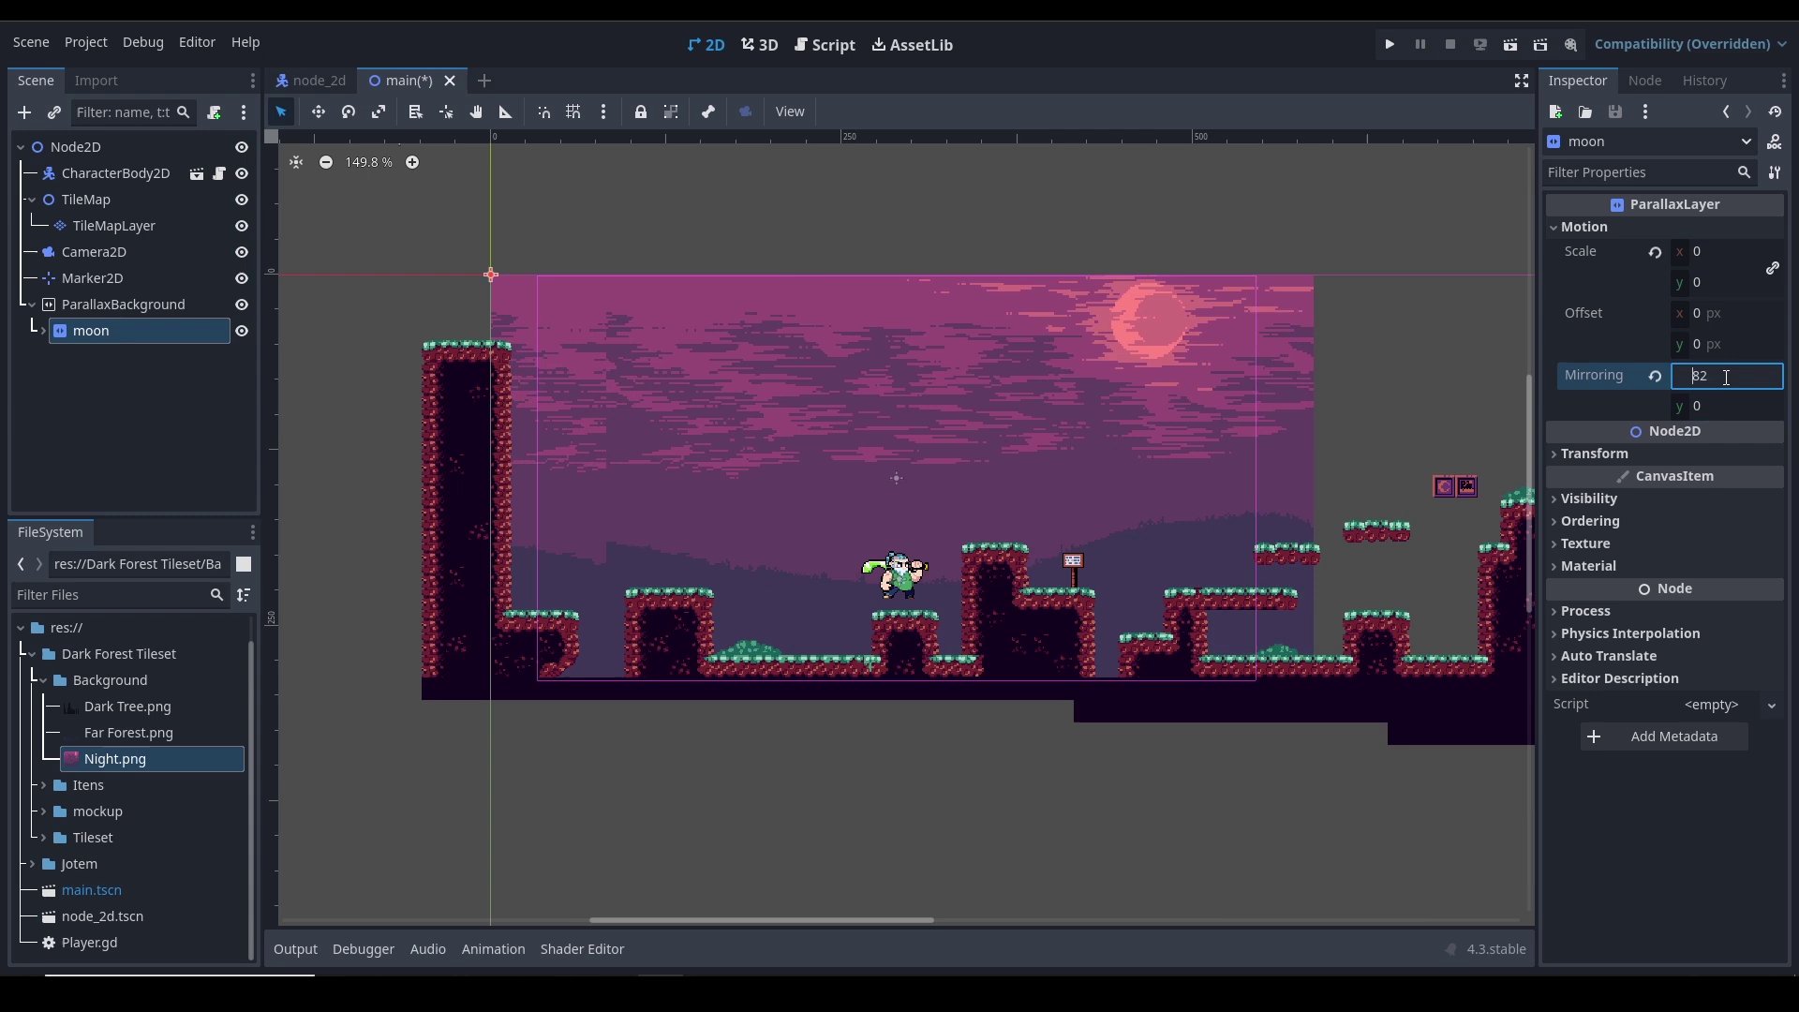
pyautogui.press('Up')
pyautogui.press('Up')
pyautogui.press('Up')
pyautogui.press('Up')
pyautogui.press('Up')
pyautogui.press('Up')
pyautogui.press('Up')
pyautogui.press('Up')
pyautogui.press('Up')
pyautogui.press('Up')
pyautogui.press('Up')
pyautogui.press('Up')
pyautogui.press('Up')
pyautogui.press('Up')
pyautogui.press('Up')
pyautogui.press('Up')
pyautogui.press('Up')
pyautogui.press('Up')
pyautogui.press('Up')
pyautogui.press('Up')
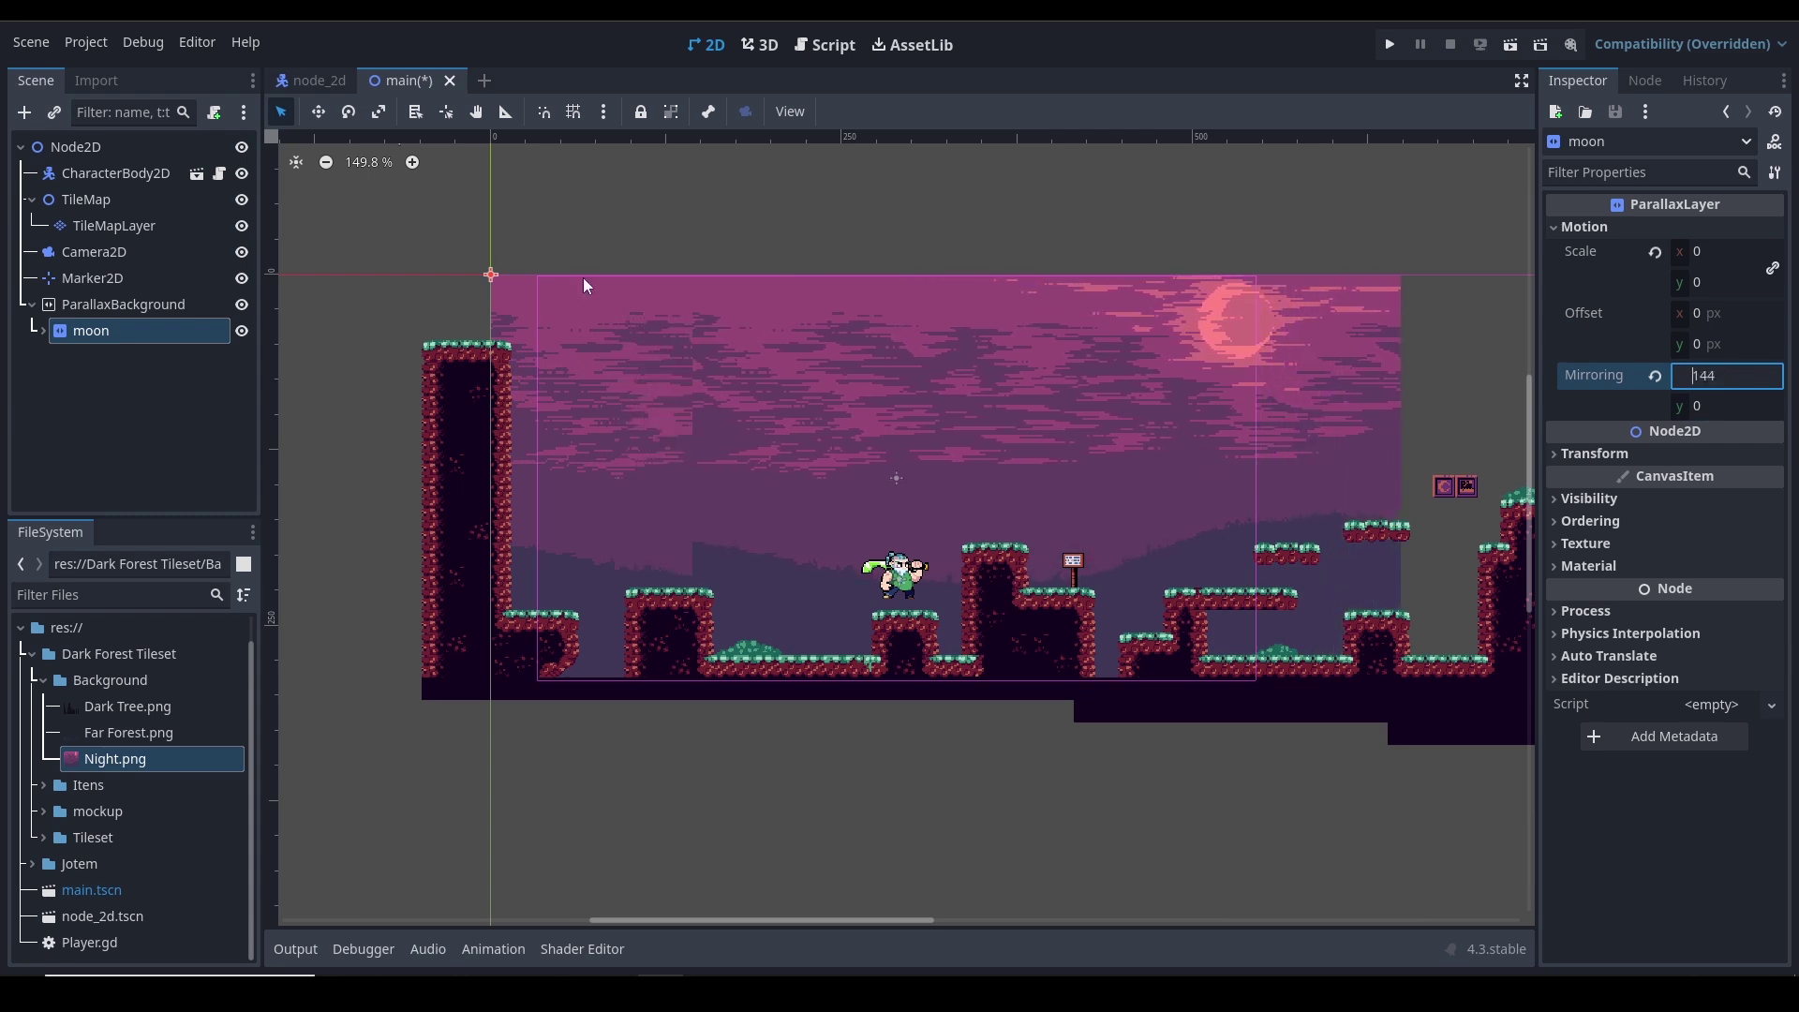
pyautogui.press('Up')
pyautogui.press('Up')
pyautogui.press('Up')
pyautogui.press('Up')
pyautogui.press('Up')
pyautogui.press('Up')
pyautogui.press('Up')
pyautogui.press('Up')
pyautogui.press('Up')
pyautogui.press('Up')
pyautogui.press('Up')
pyautogui.press('Up')
pyautogui.press('Up')
pyautogui.press('Up')
pyautogui.press('Up')
pyautogui.press('Up')
pyautogui.press('Up')
pyautogui.press('Up')
pyautogui.press('Up')
pyautogui.press('Up')
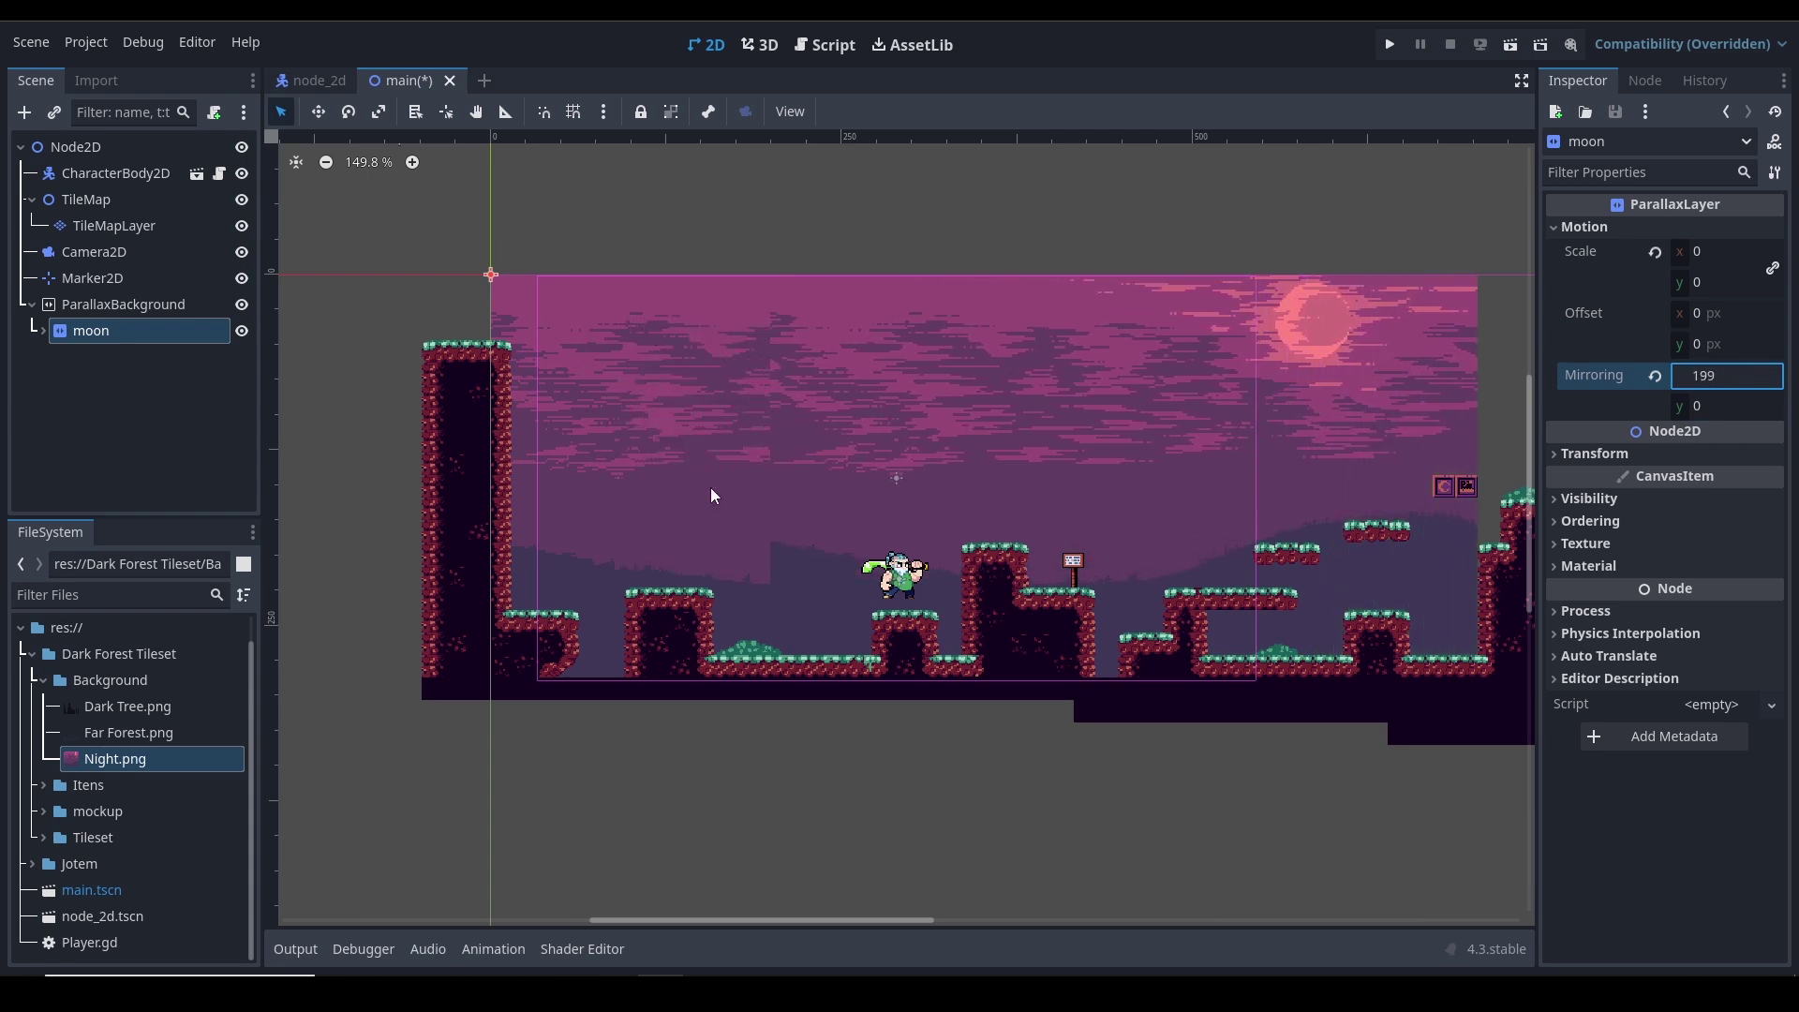
pyautogui.press('Up')
pyautogui.press('Up')
pyautogui.press('Up')
pyautogui.press('Up')
pyautogui.press('Up')
pyautogui.press('Up')
pyautogui.press('Up')
pyautogui.press('Up')
pyautogui.press('Up')
pyautogui.press('Up')
pyautogui.press('Up')
pyautogui.press('Up')
pyautogui.press('Up')
pyautogui.press('Up')
pyautogui.press('Up')
pyautogui.press('Up')
pyautogui.press('Up')
pyautogui.press('Up')
pyautogui.press('Up')
pyautogui.press('Up')
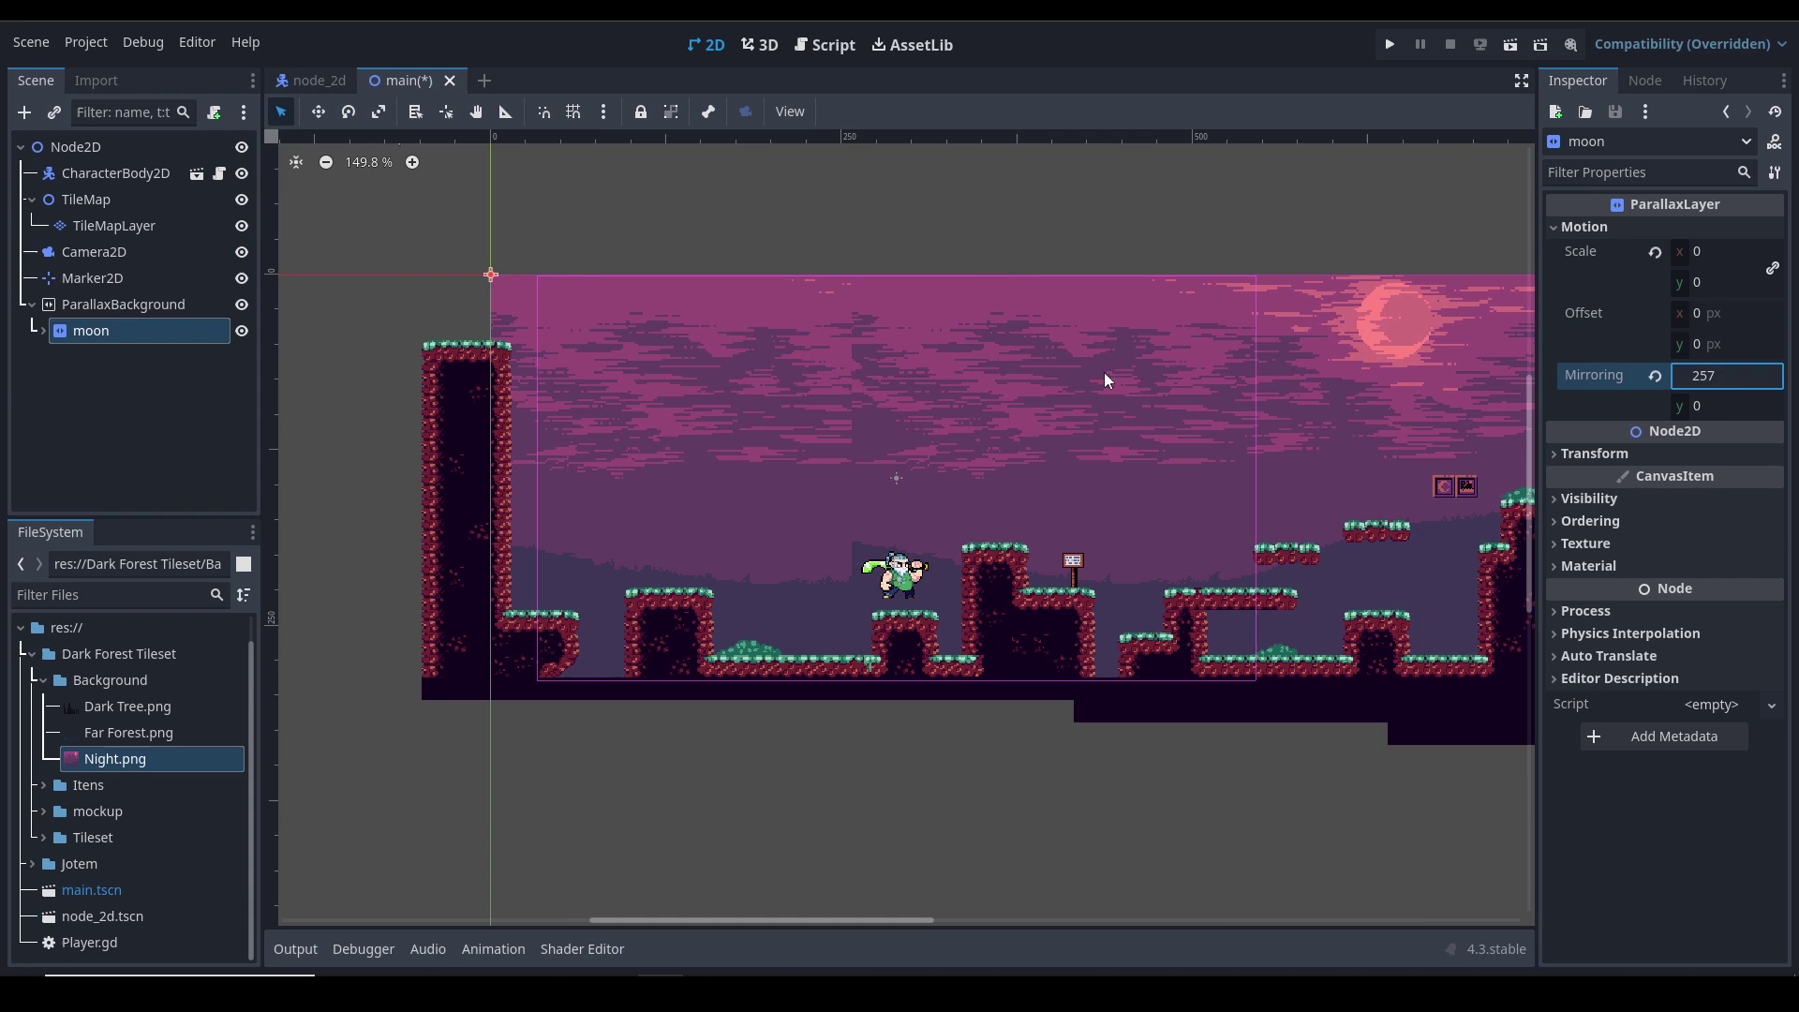
pyautogui.press('Up')
pyautogui.press('Up')
pyautogui.press('Up')
pyautogui.press('Up')
pyautogui.press('Up')
pyautogui.press('Up')
pyautogui.press('Up')
pyautogui.press('Up')
pyautogui.press('Up')
pyautogui.press('Up')
pyautogui.press('Up')
pyautogui.press('Up')
pyautogui.press('Up')
pyautogui.press('Up')
pyautogui.press('Up')
pyautogui.press('Up')
pyautogui.press('Up')
pyautogui.press('Up')
pyautogui.press('Up')
pyautogui.press('Up')
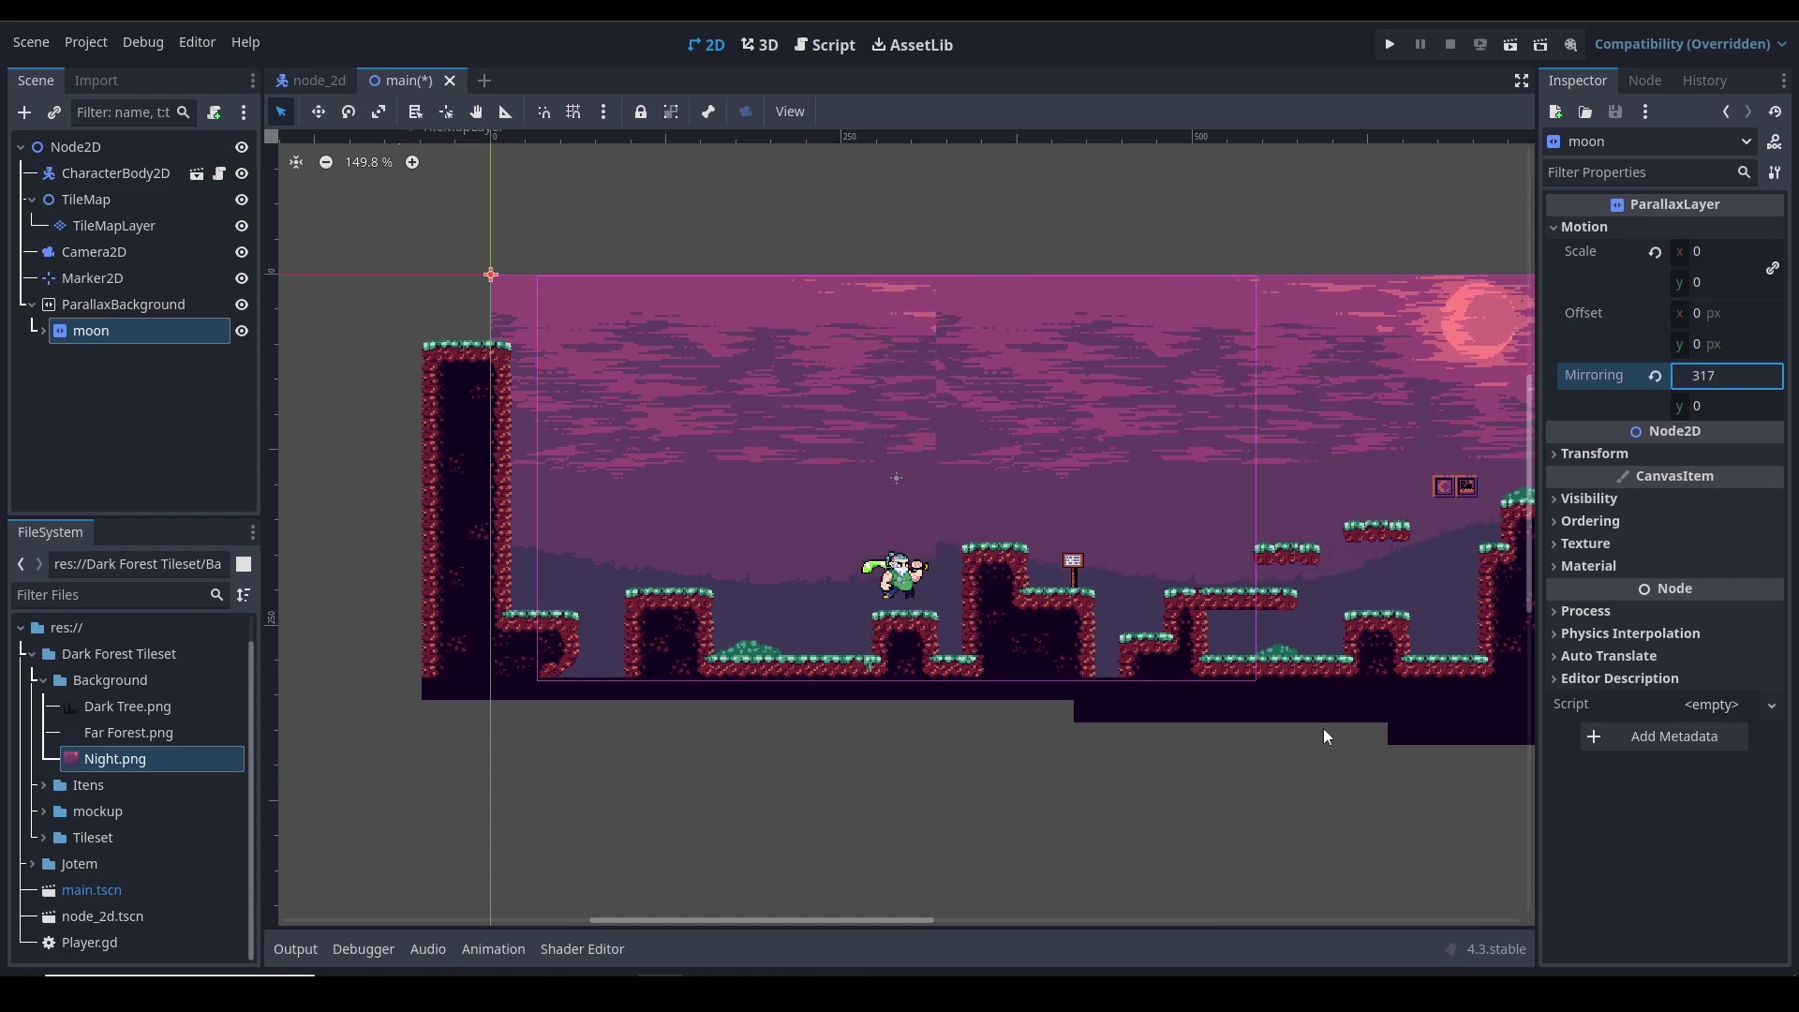
pyautogui.write('375')
pyautogui.moveTo(1319, 731); pyautogui.dragTo(943, 723, button='middle')
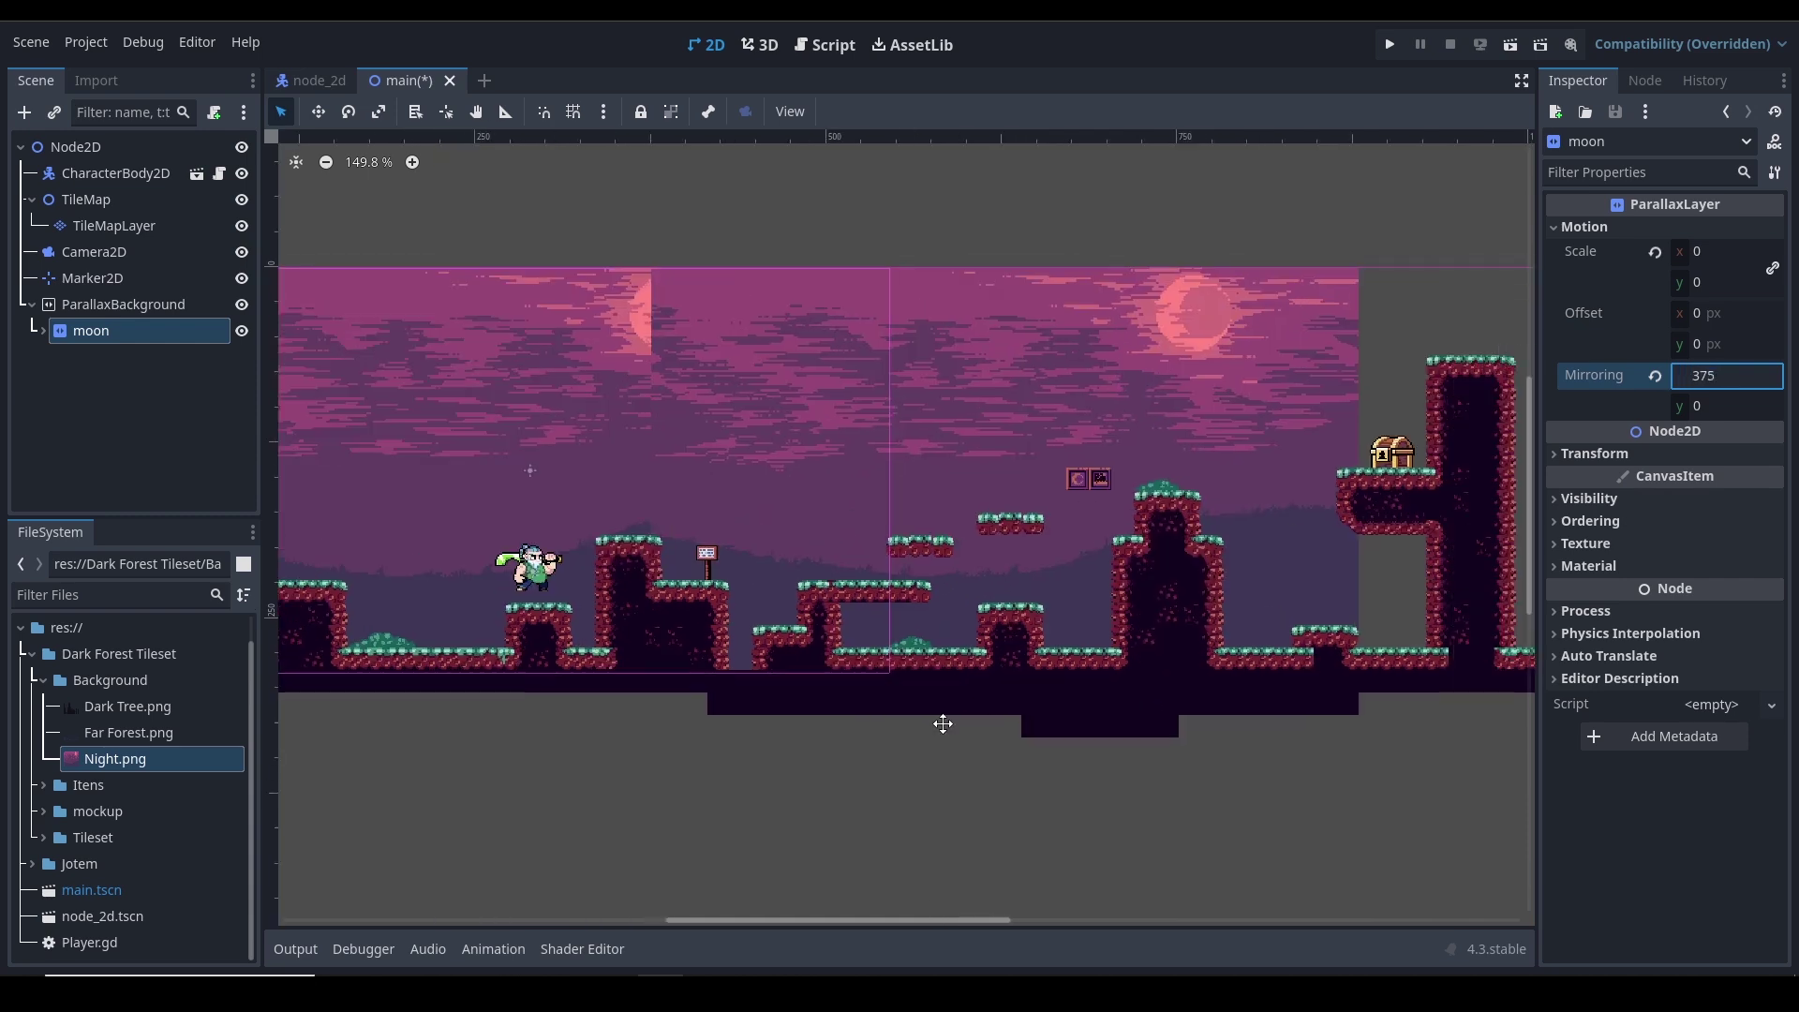
pyautogui.press('Up')
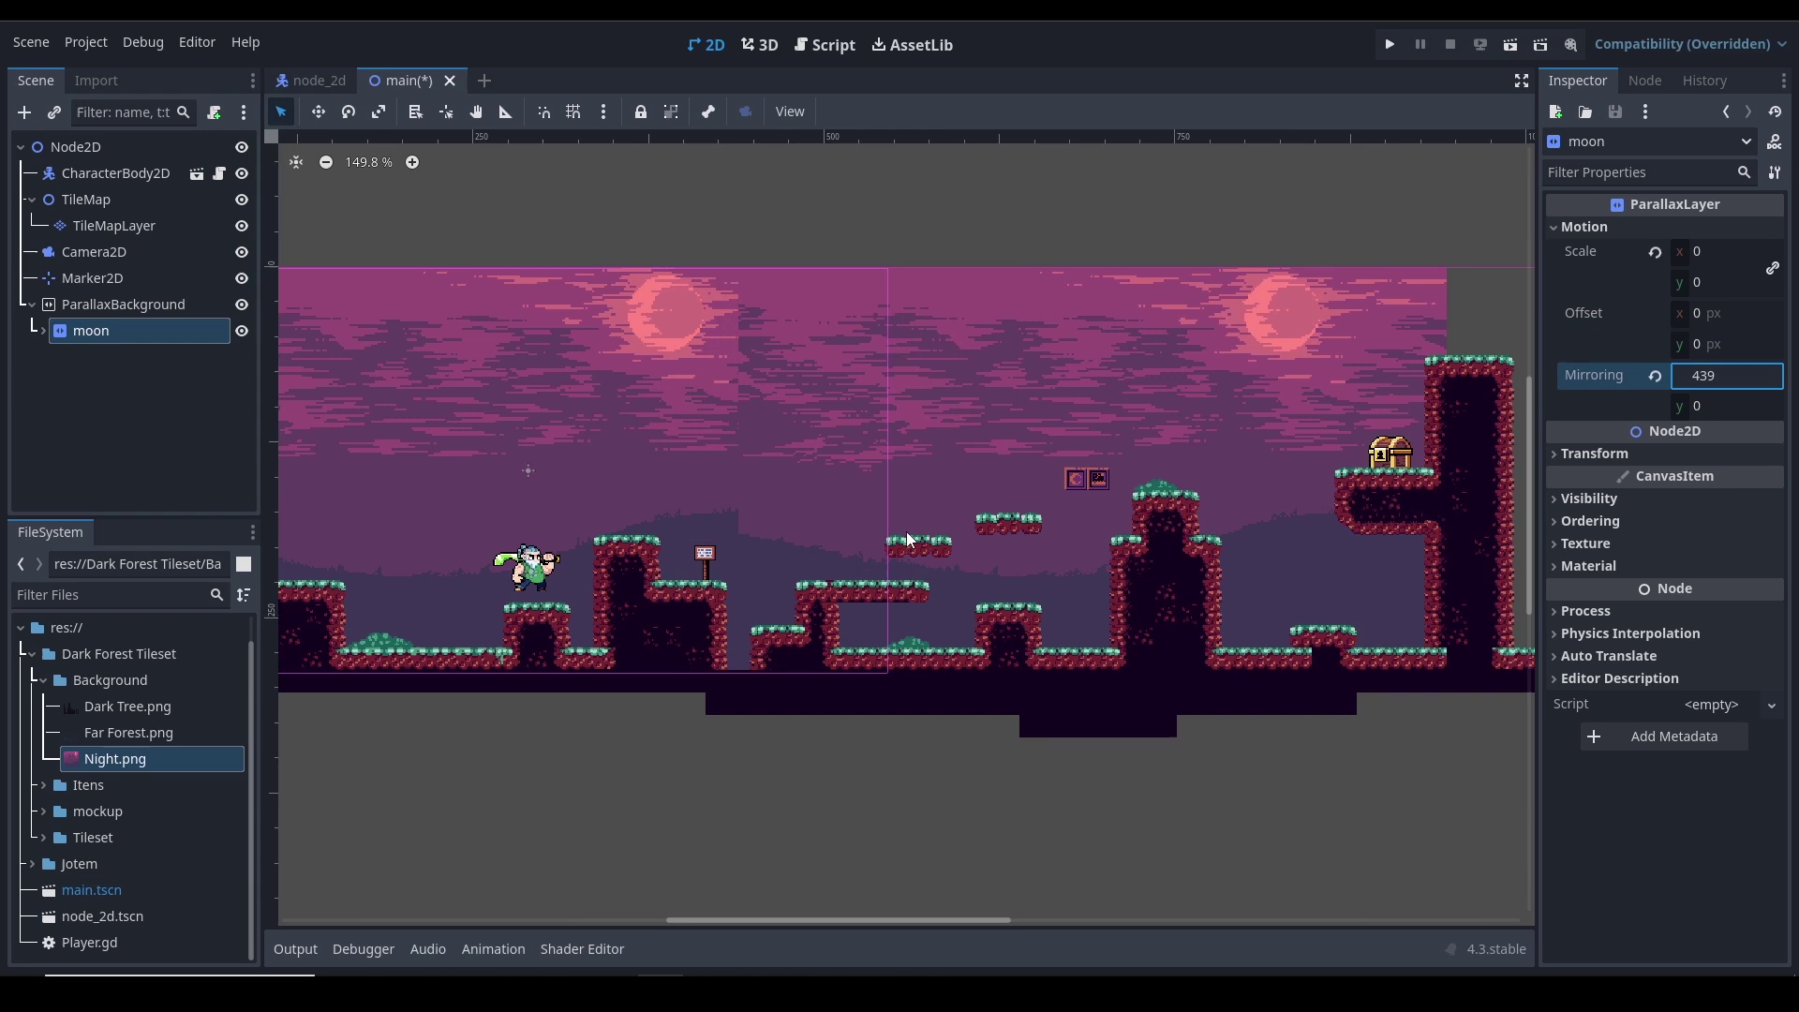
pyautogui.press('Up')
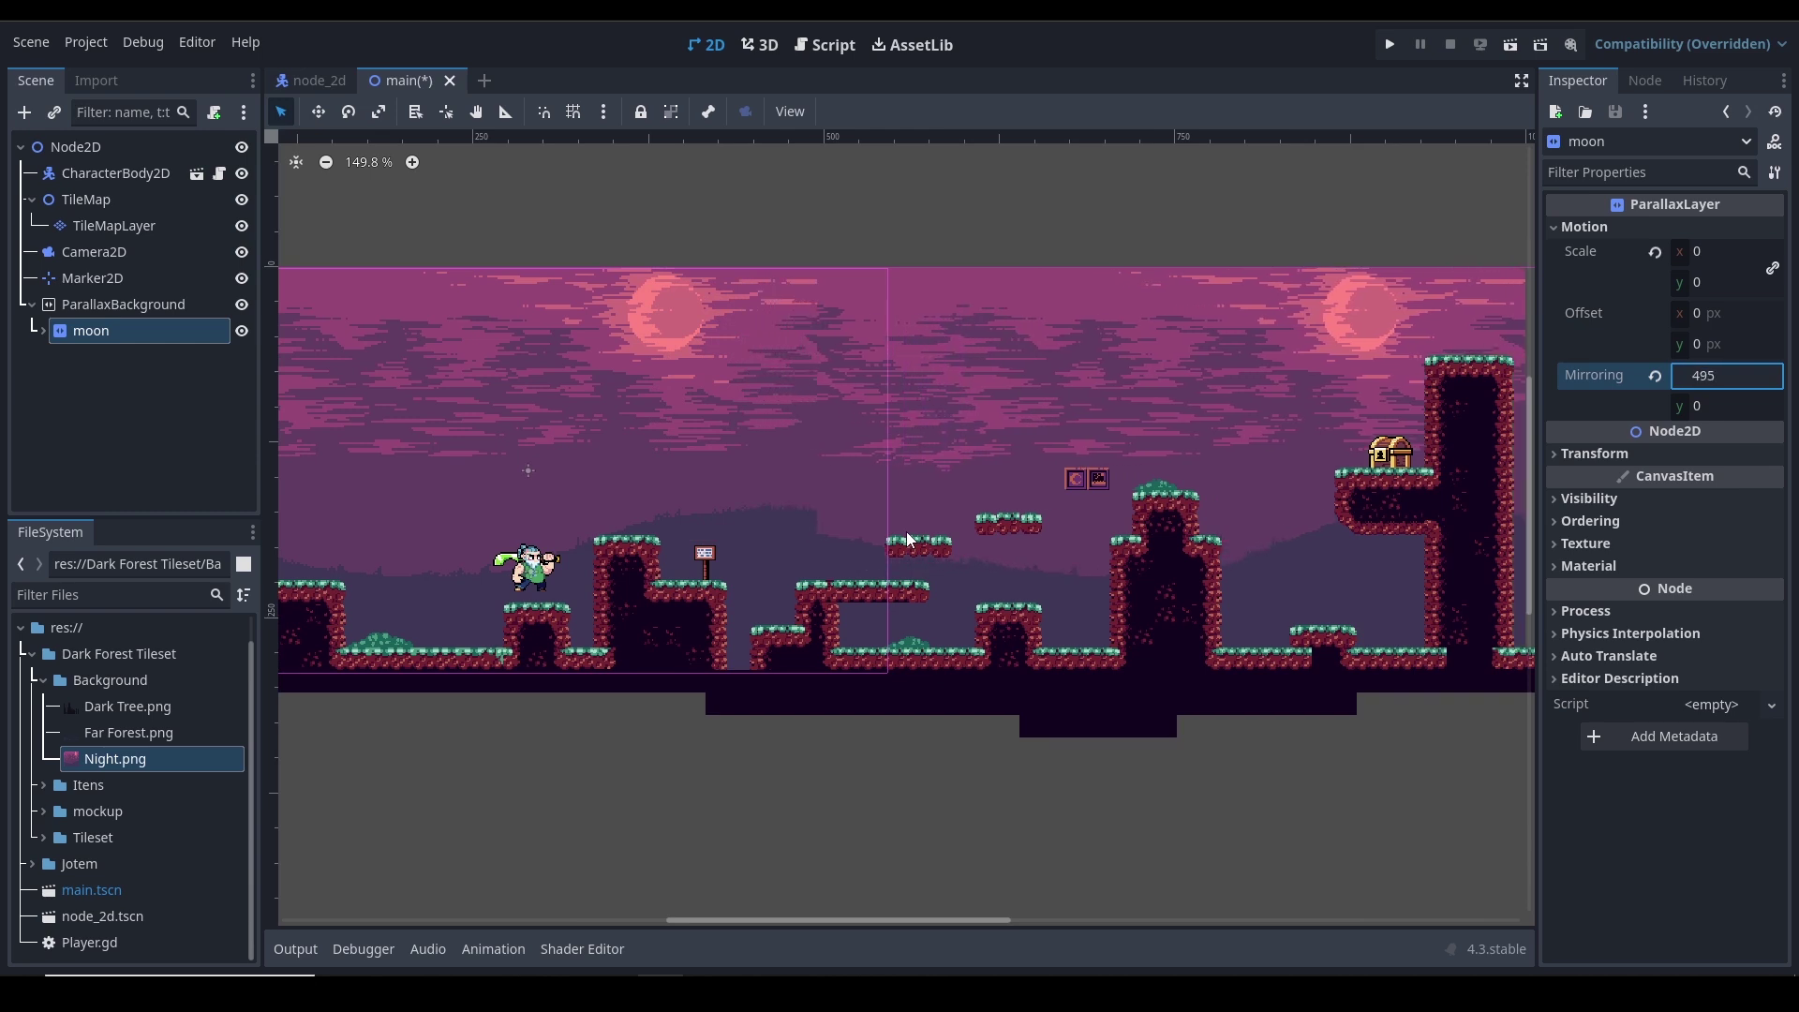
pyautogui.press('Up')
pyautogui.press('Down')
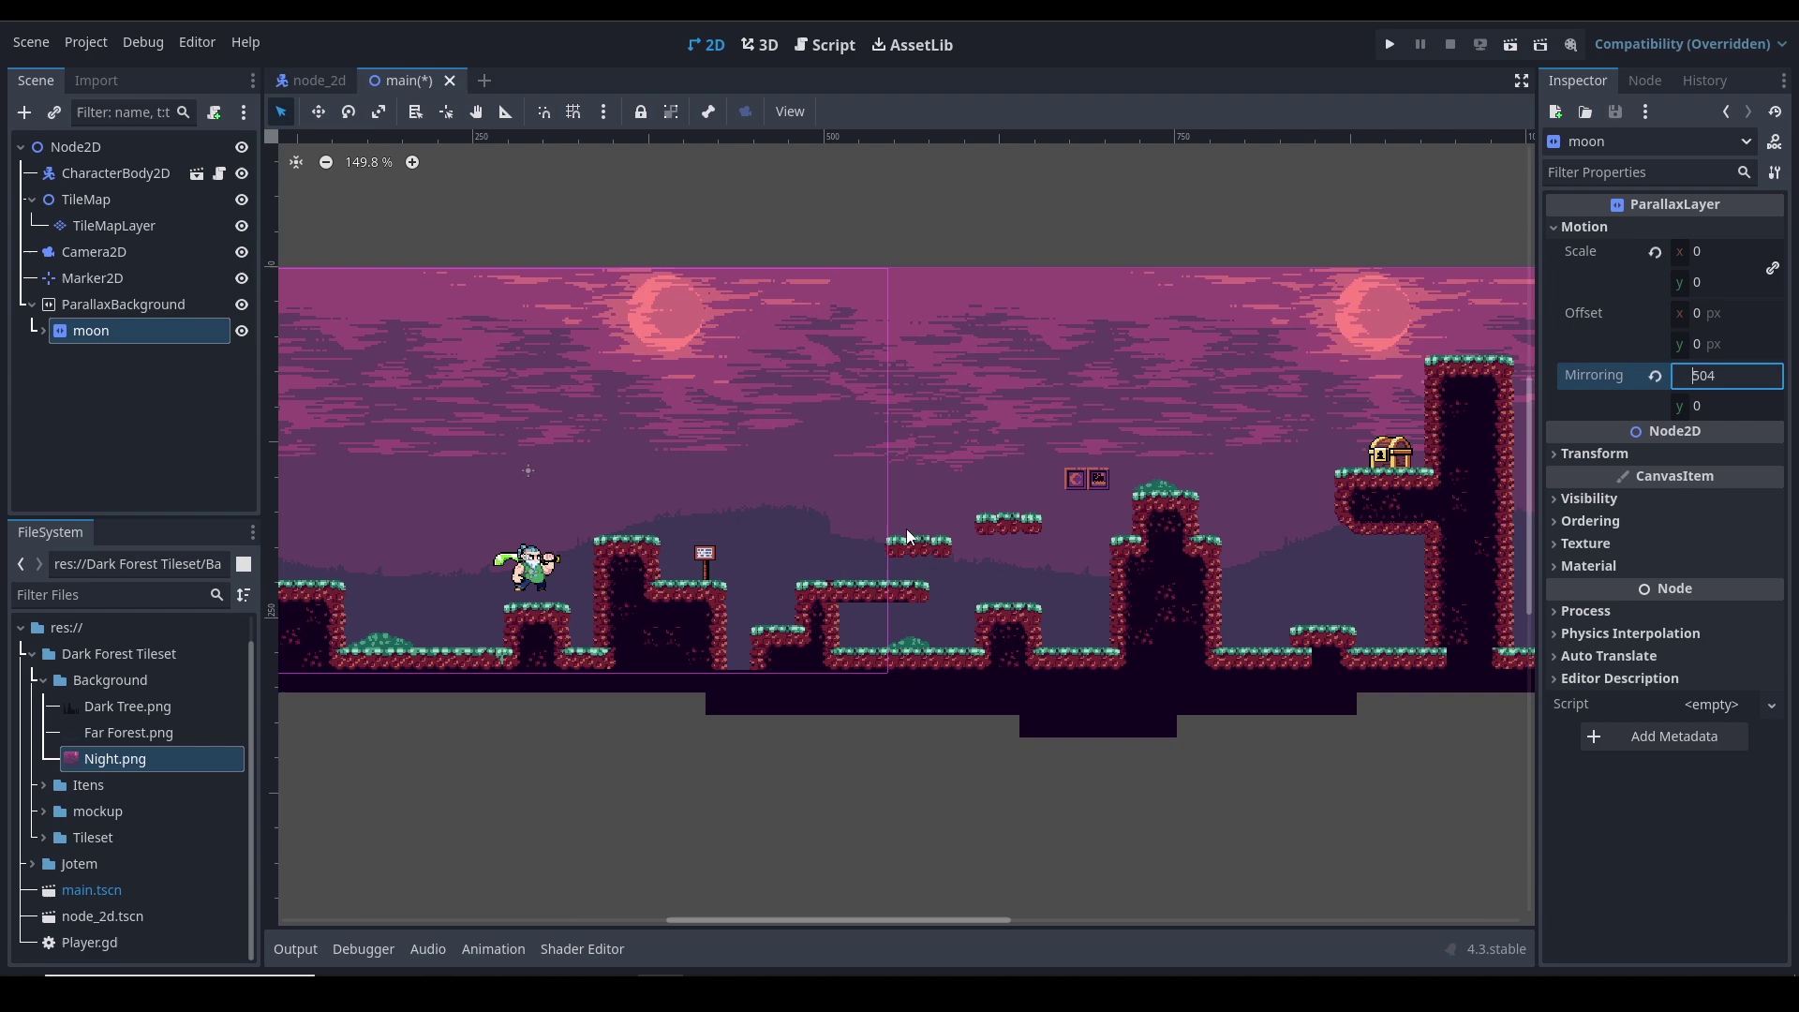
pyautogui.scroll(6, 833, 292)
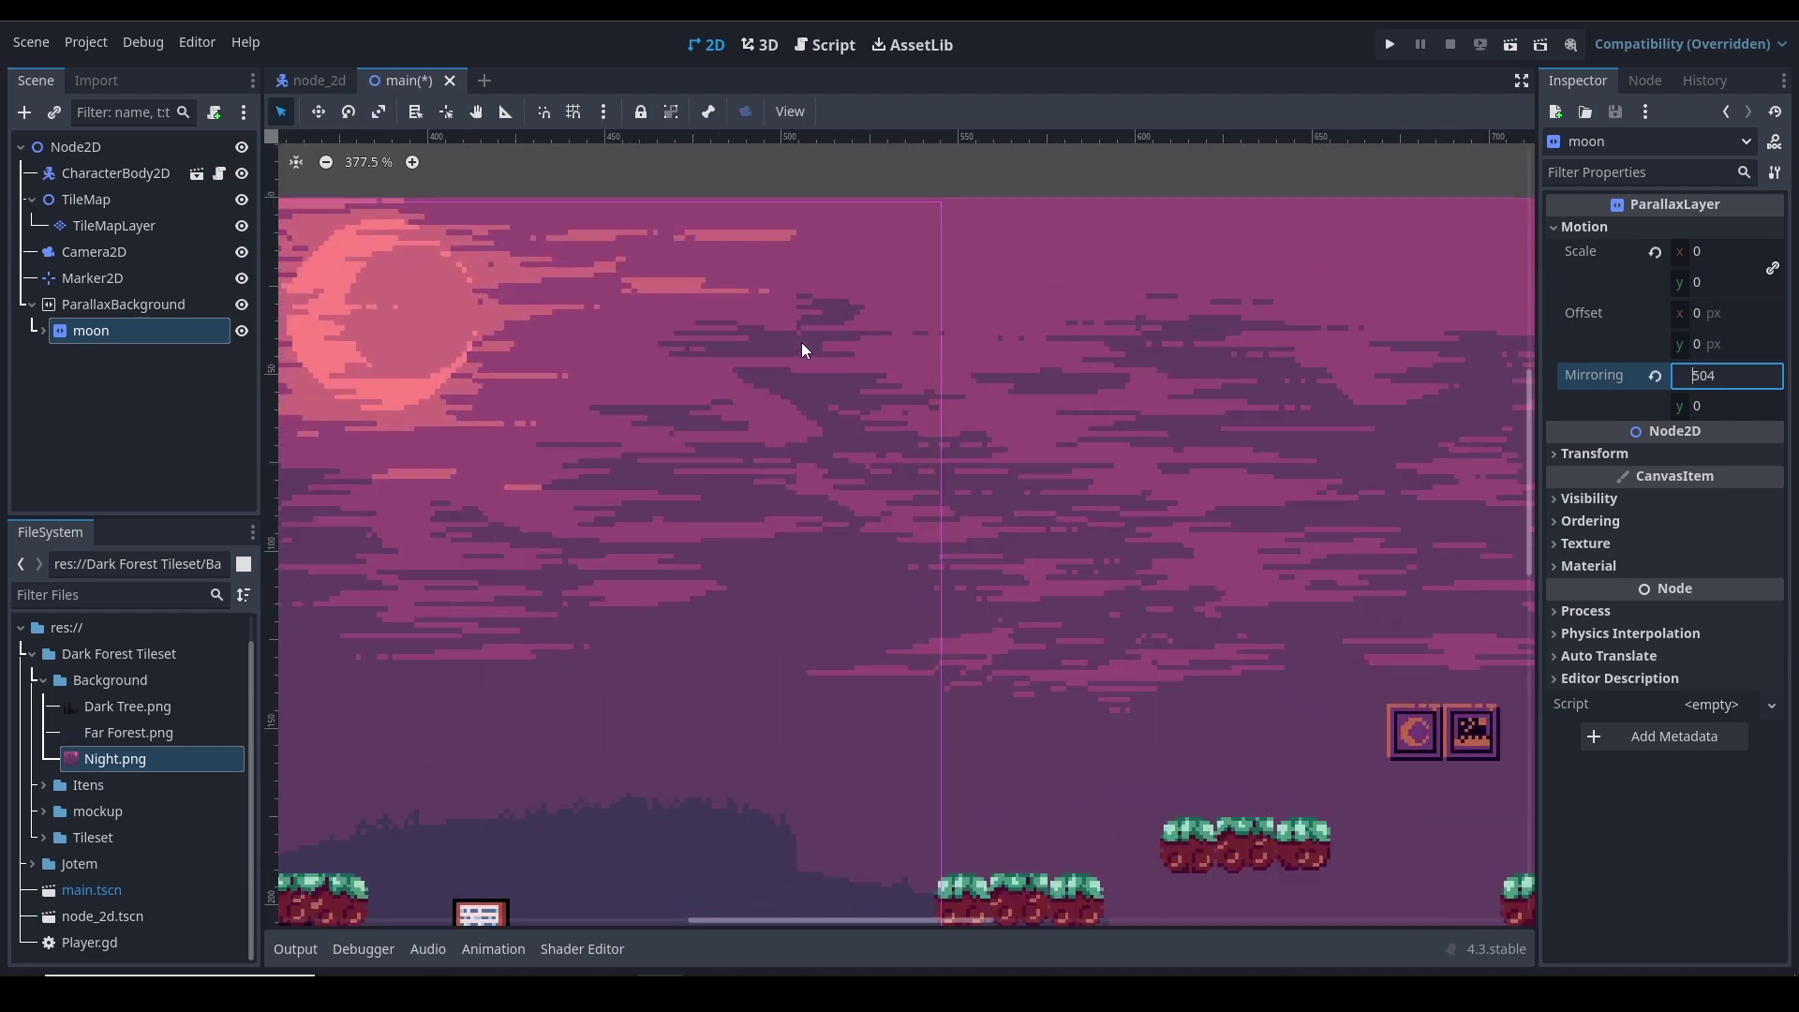
pyautogui.scroll(-3, 890, 412)
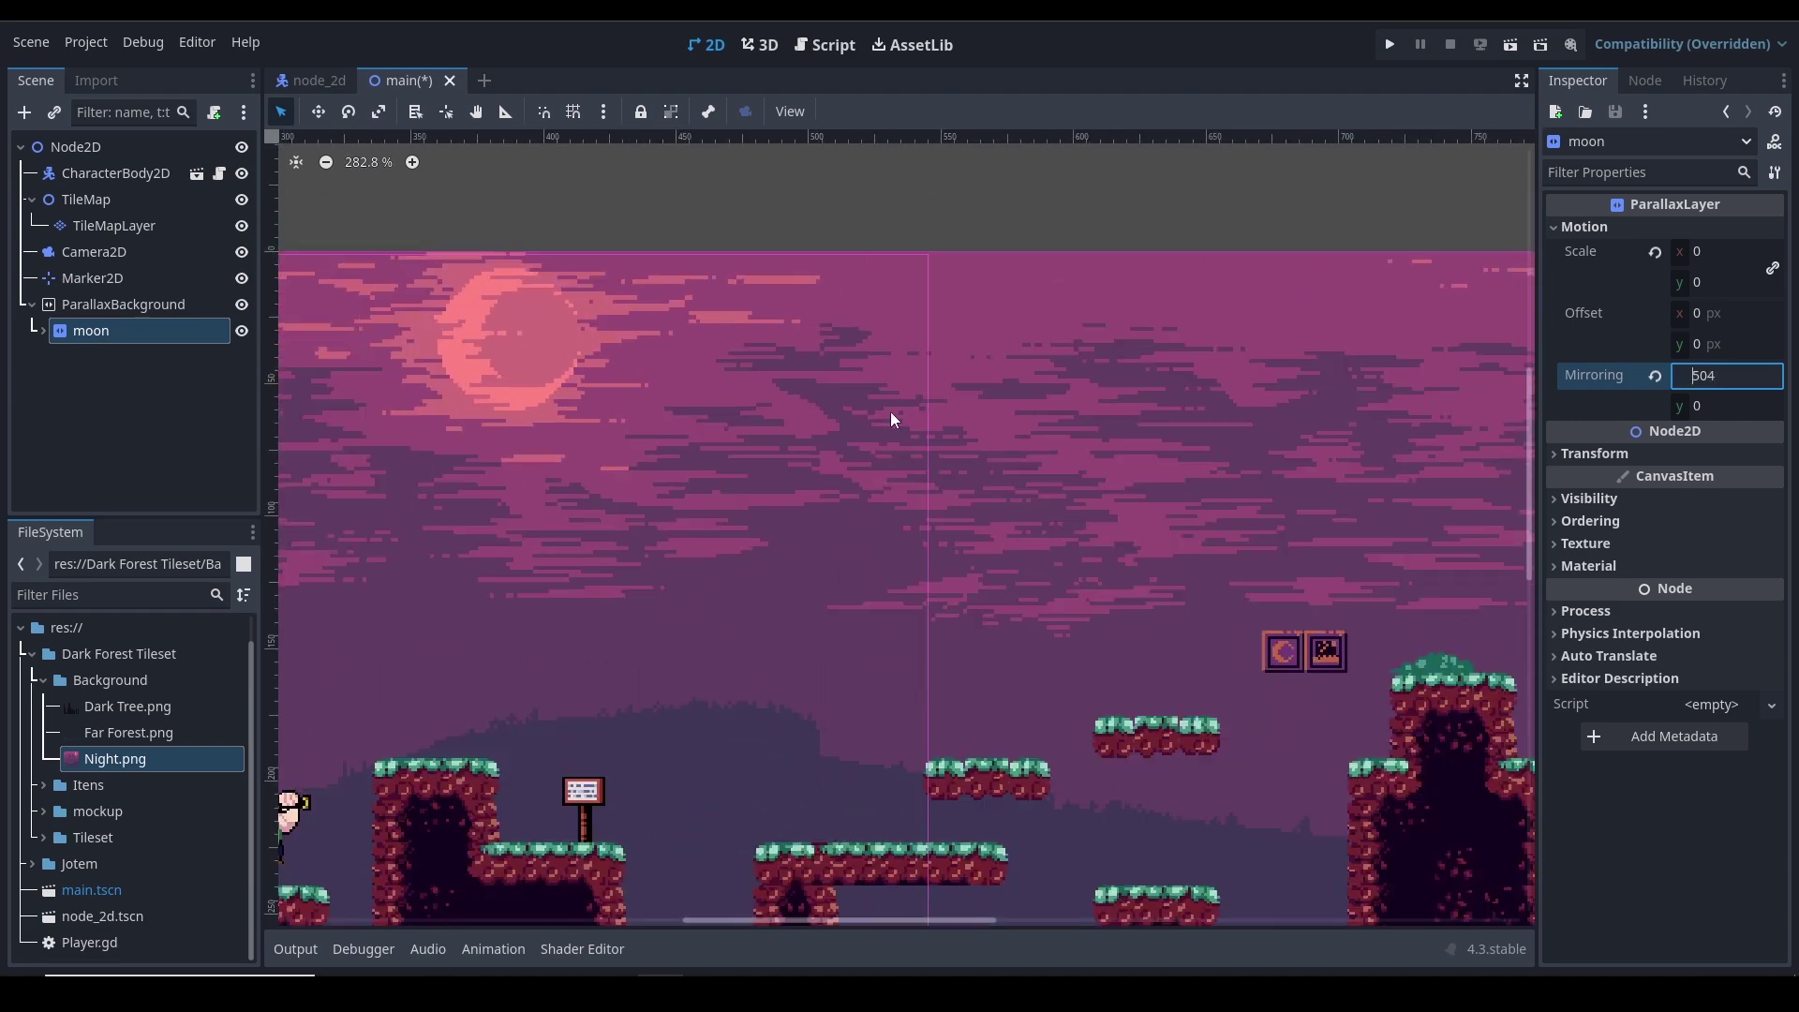
pyautogui.scroll(-1, 894, 405)
pyautogui.scroll(-3, 840, 545)
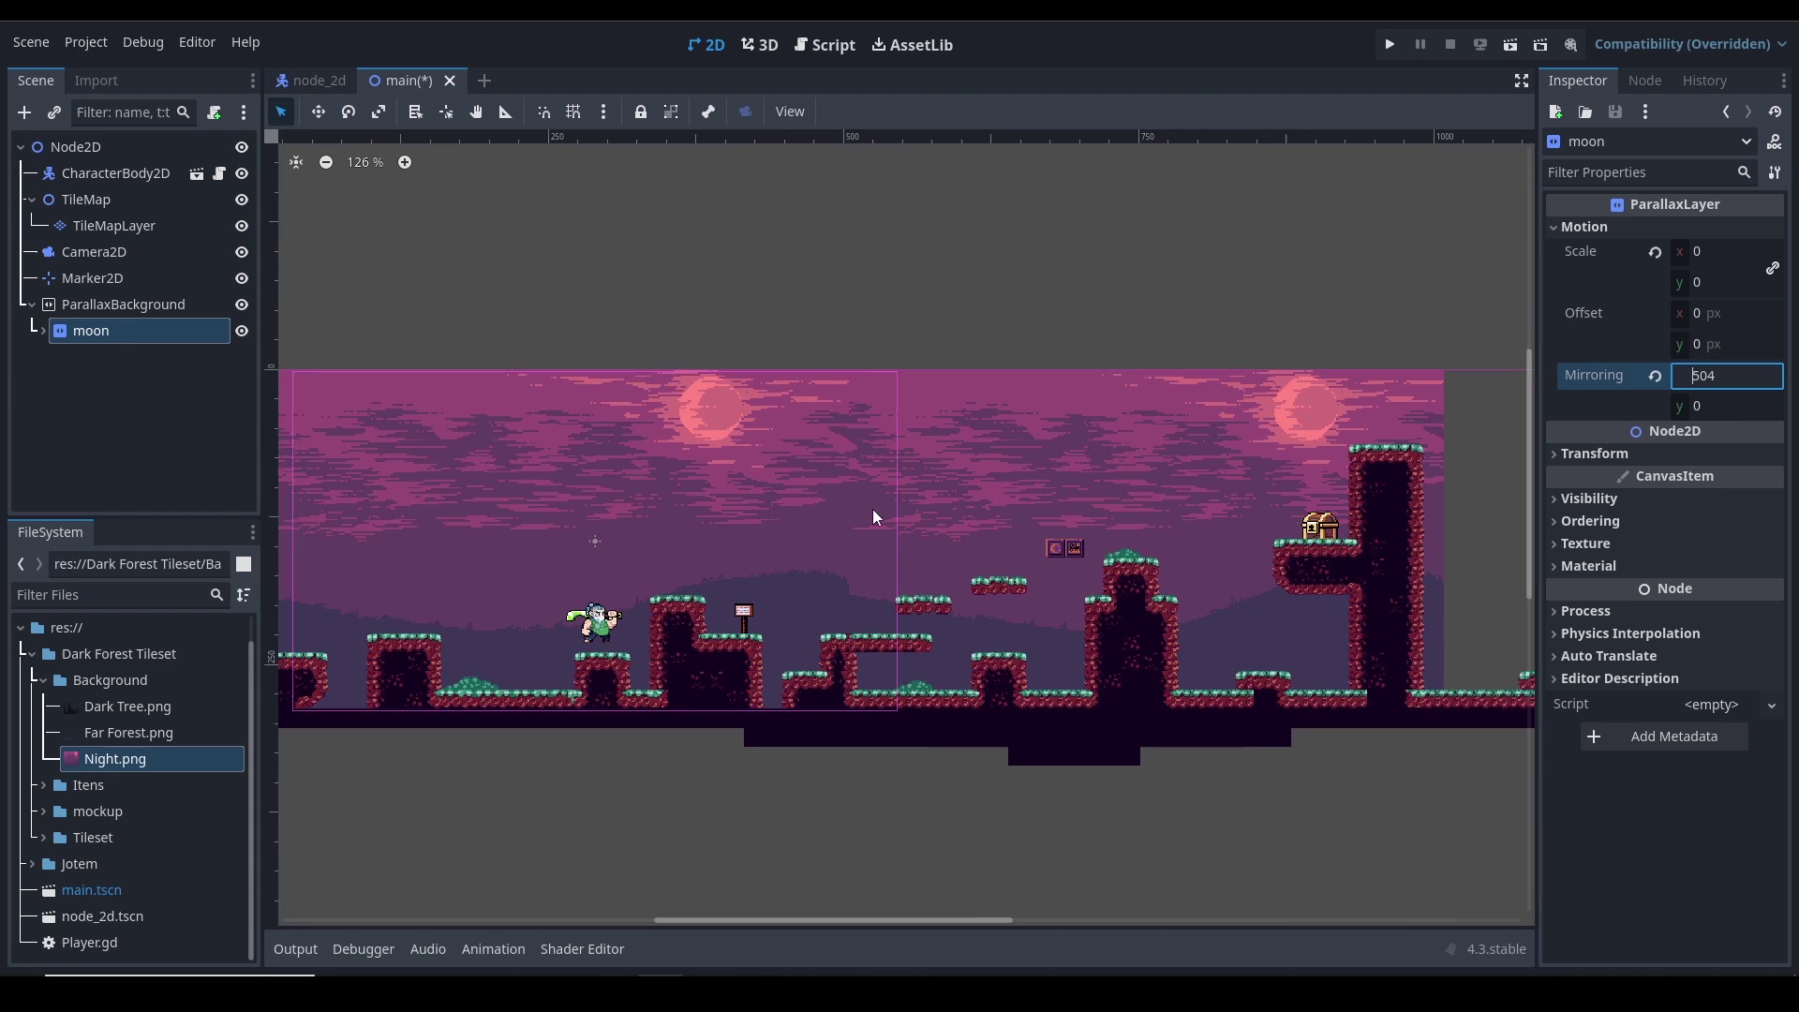
pyautogui.click(929, 813)
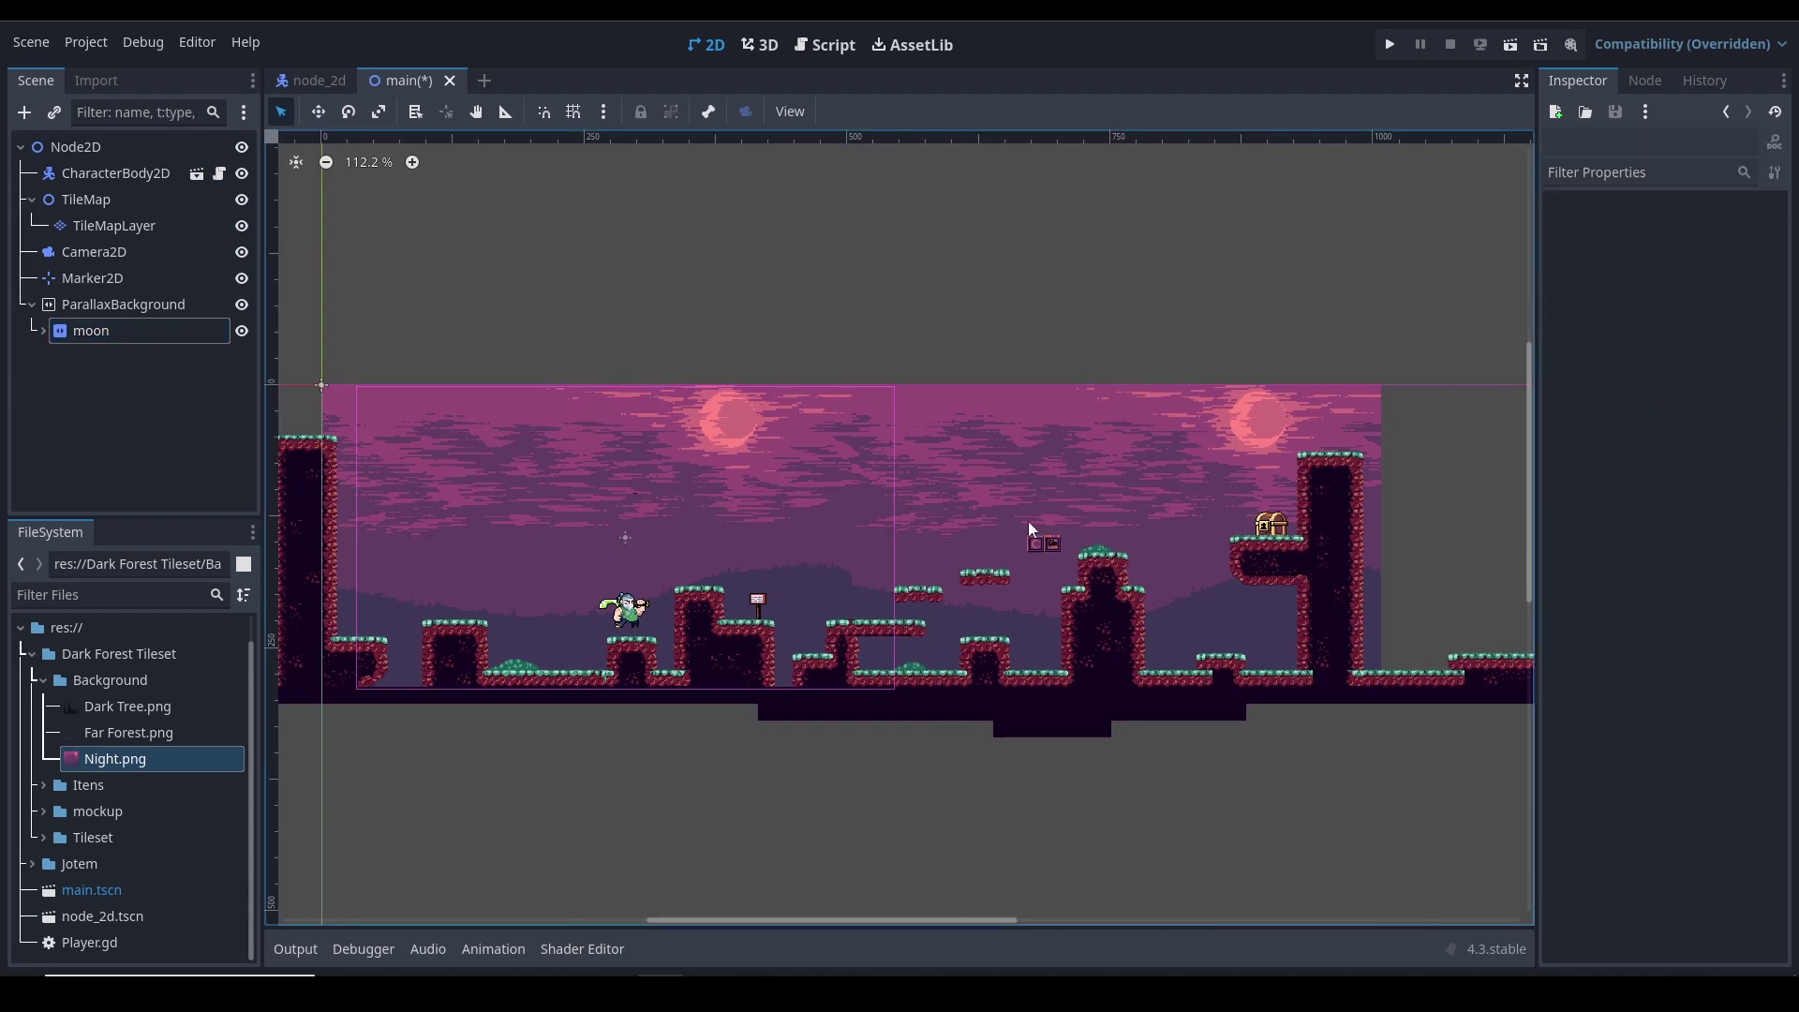
# Add a second ParallaxLayer node as a child of ParallaxBackground
pyautogui.click(93, 309)
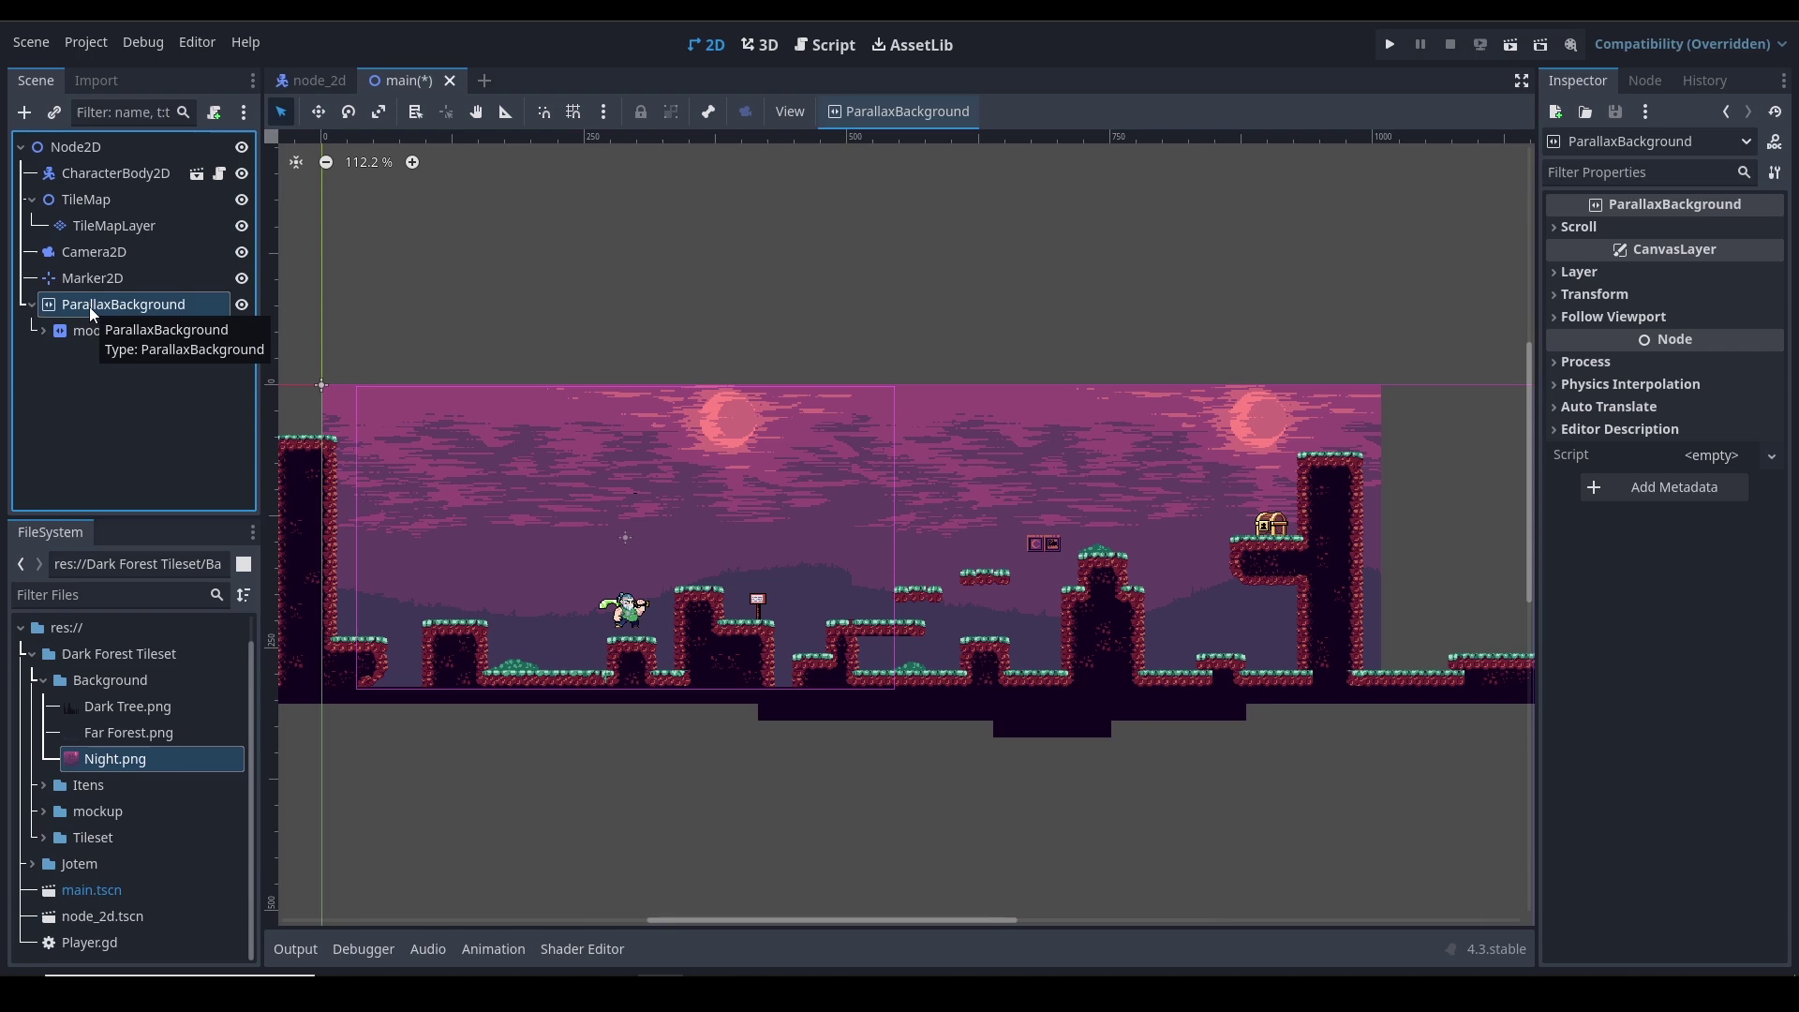
pyautogui.click(65, 331)
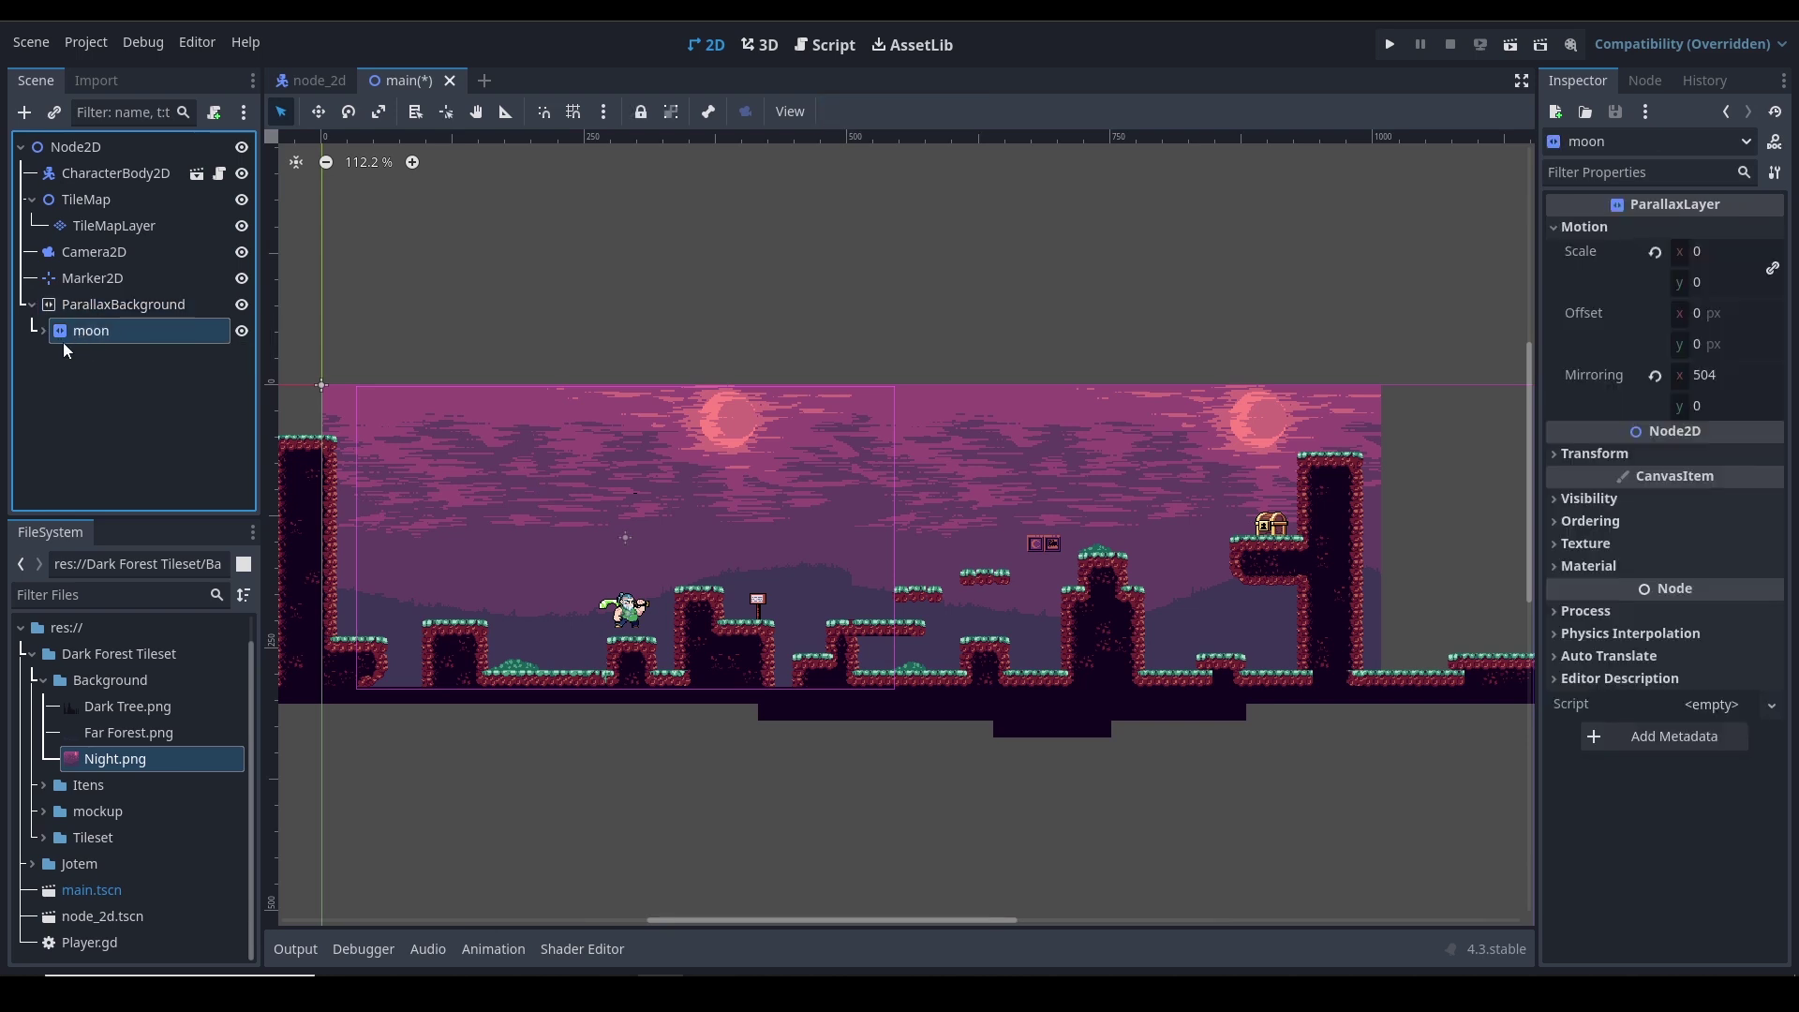
pyautogui.click(66, 309)
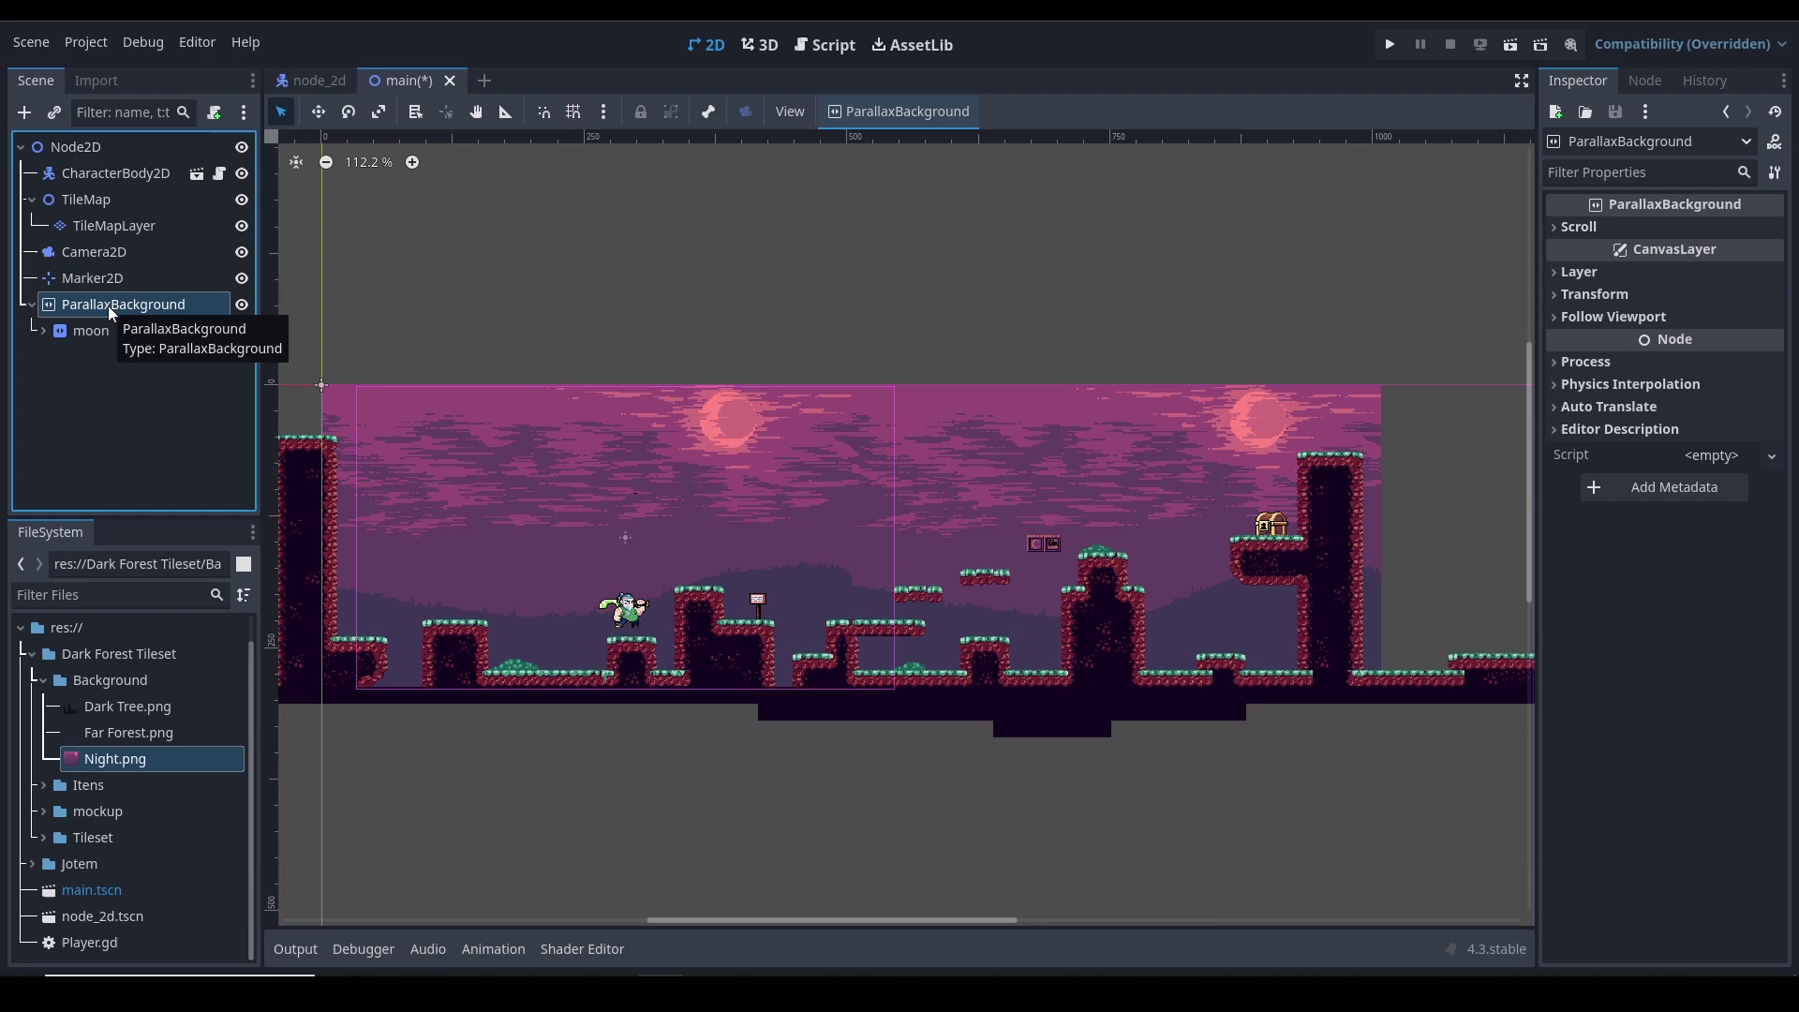
pyautogui.hotkey('ctrl', 'a')
pyautogui.write('par')
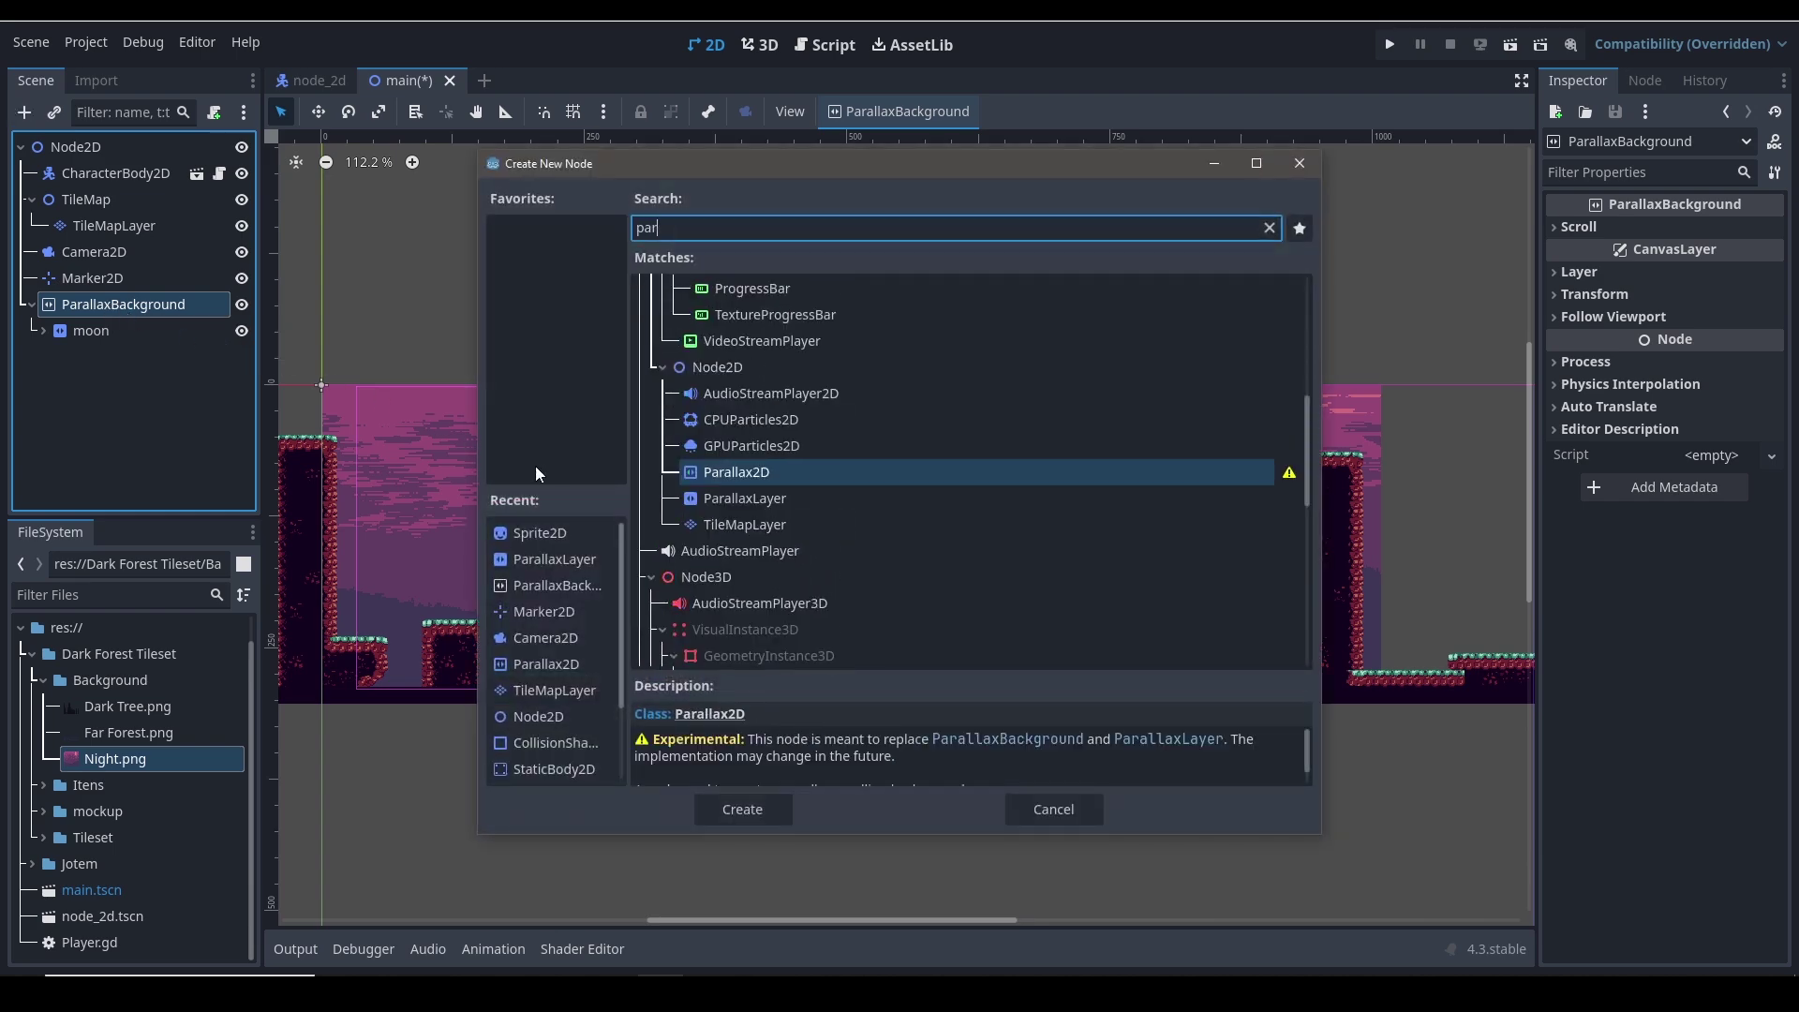
pyautogui.click(742, 498)
pyautogui.click(756, 813)
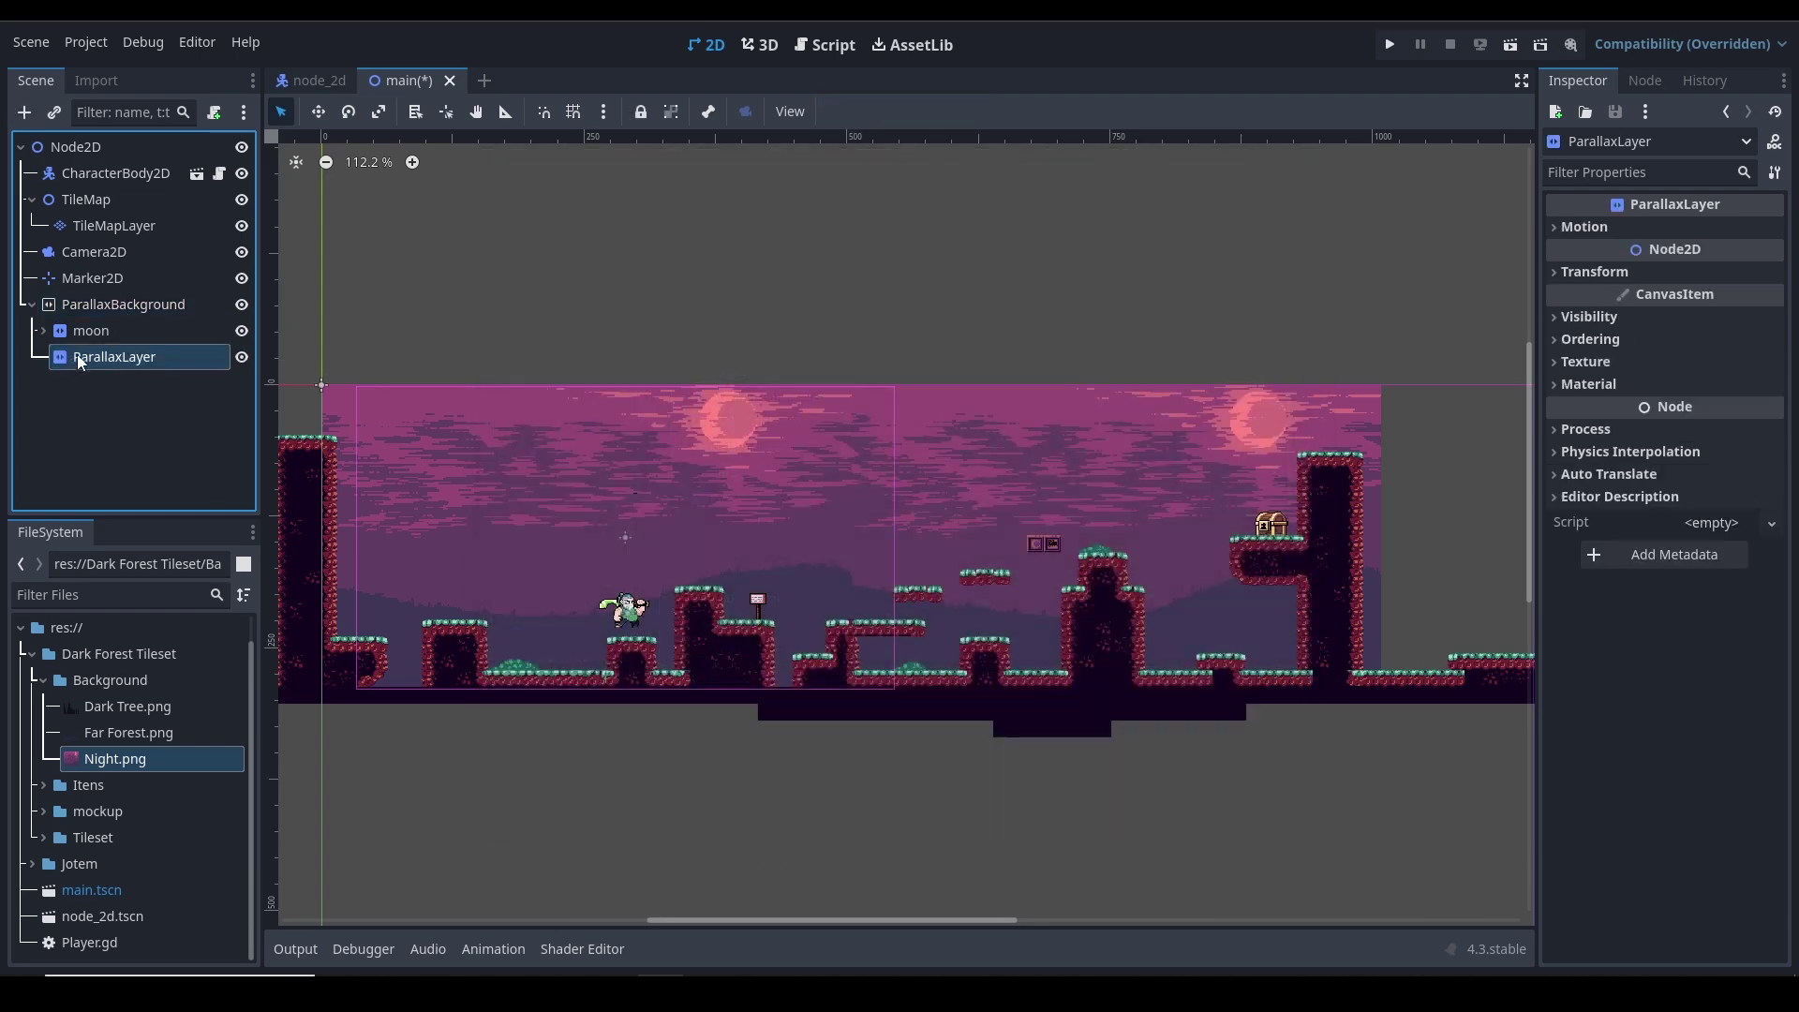
# Rename the new ParallaxLayer as "back forrest"
pyautogui.doubleClick(110, 358)
pyautogui.write('b')
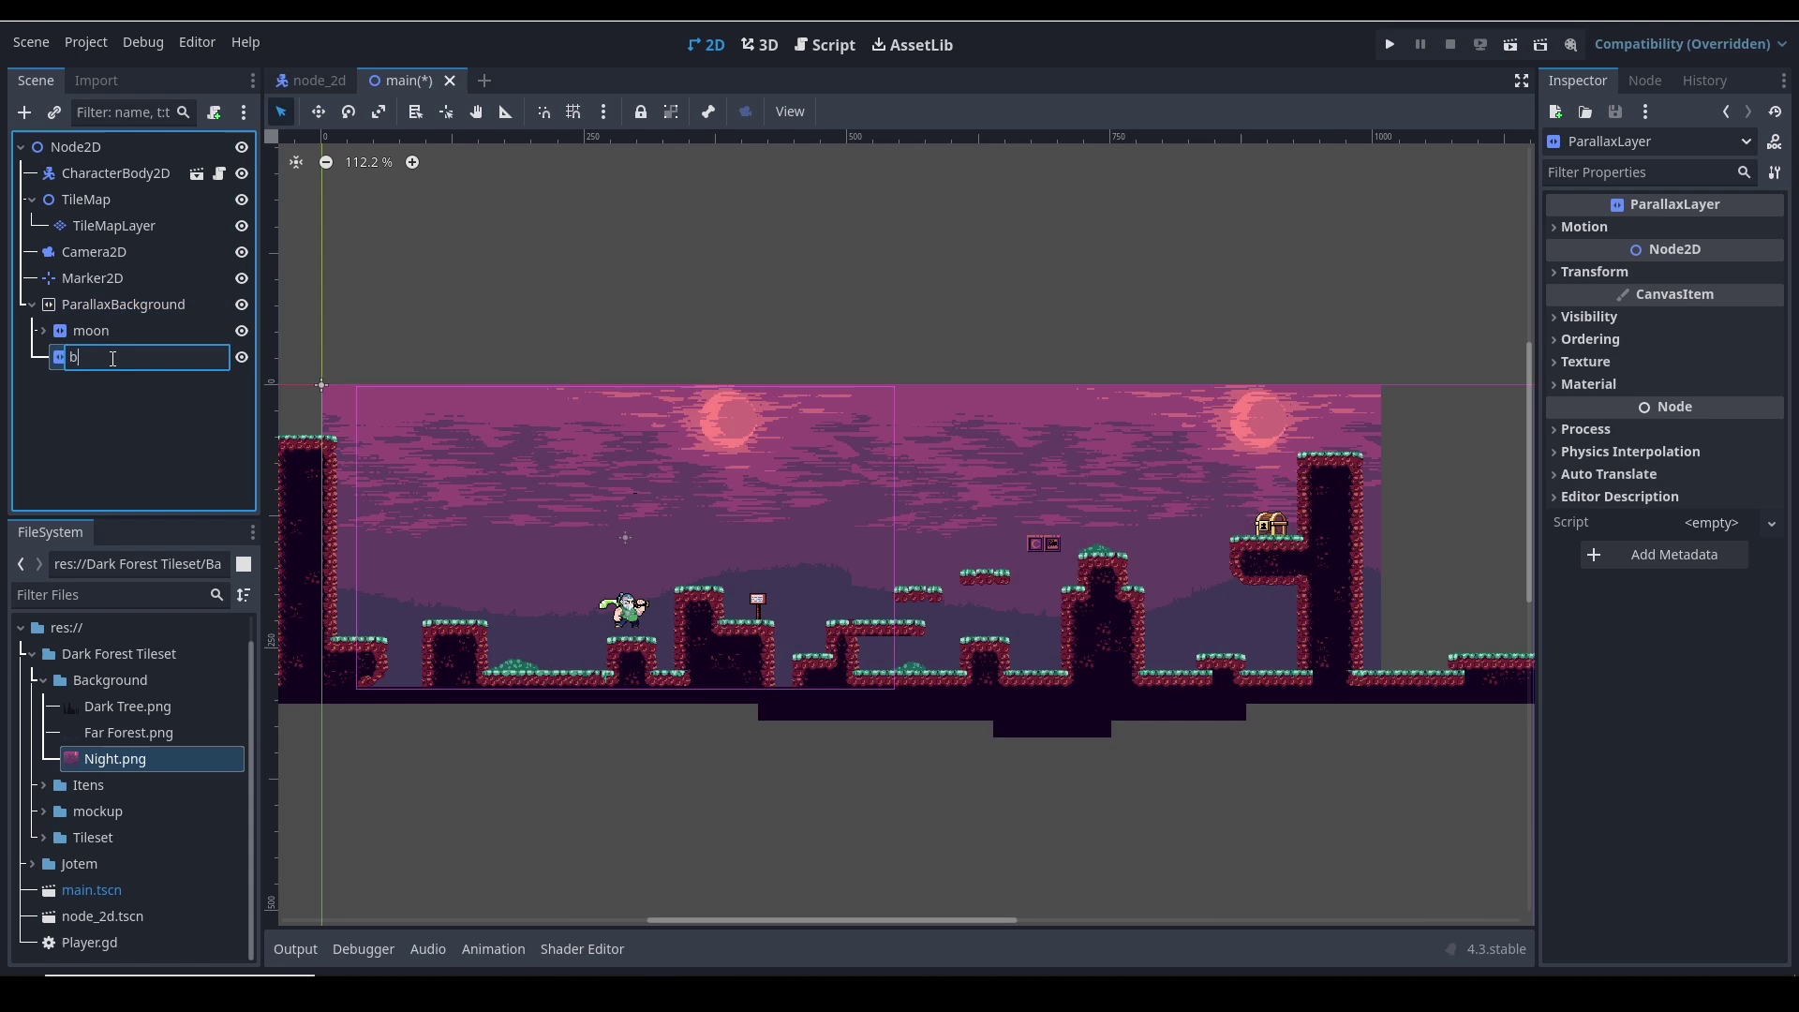
pyautogui.write('ack forres trees')
pyautogui.press('Return')
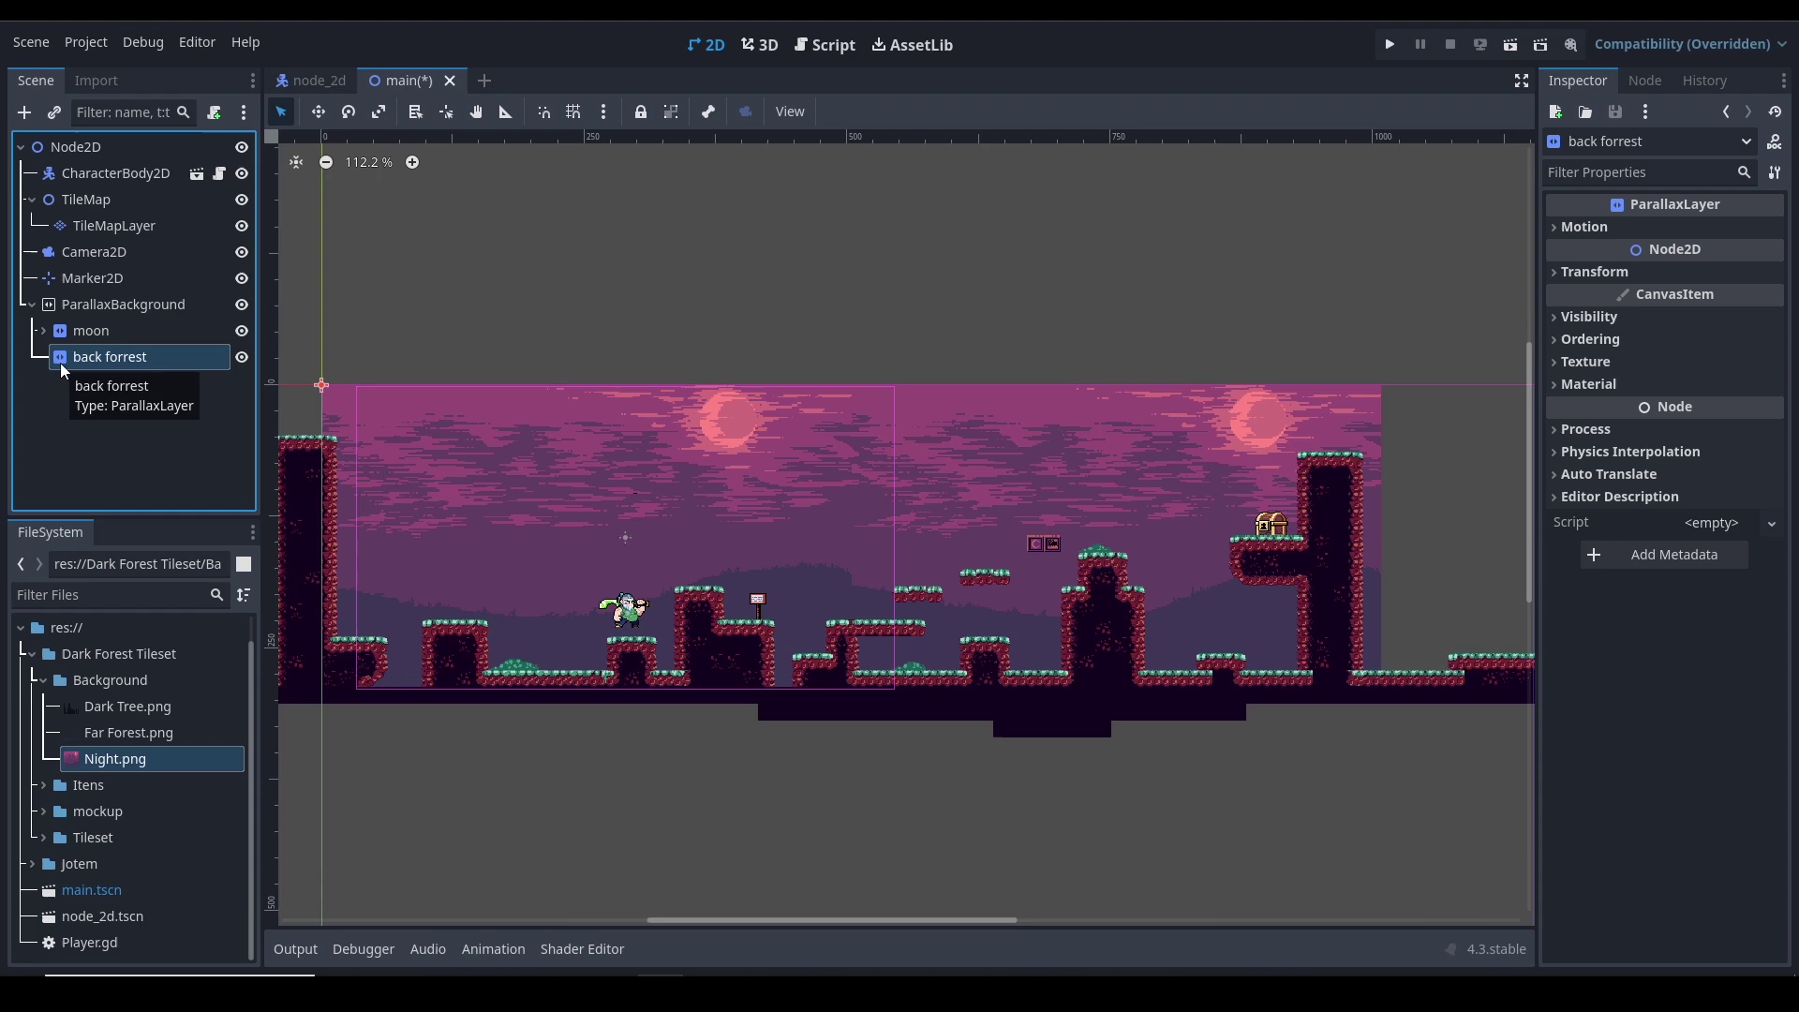
# Add a Sprite2D node as a child of the back forrest layer
pyautogui.hotkey('ctrl', 'a')
pyautogui.write('par')
pyautogui.press('BackSpace')
pyautogui.press('BackSpace')
pyautogui.press('BackSpace')
pyautogui.write('sp')
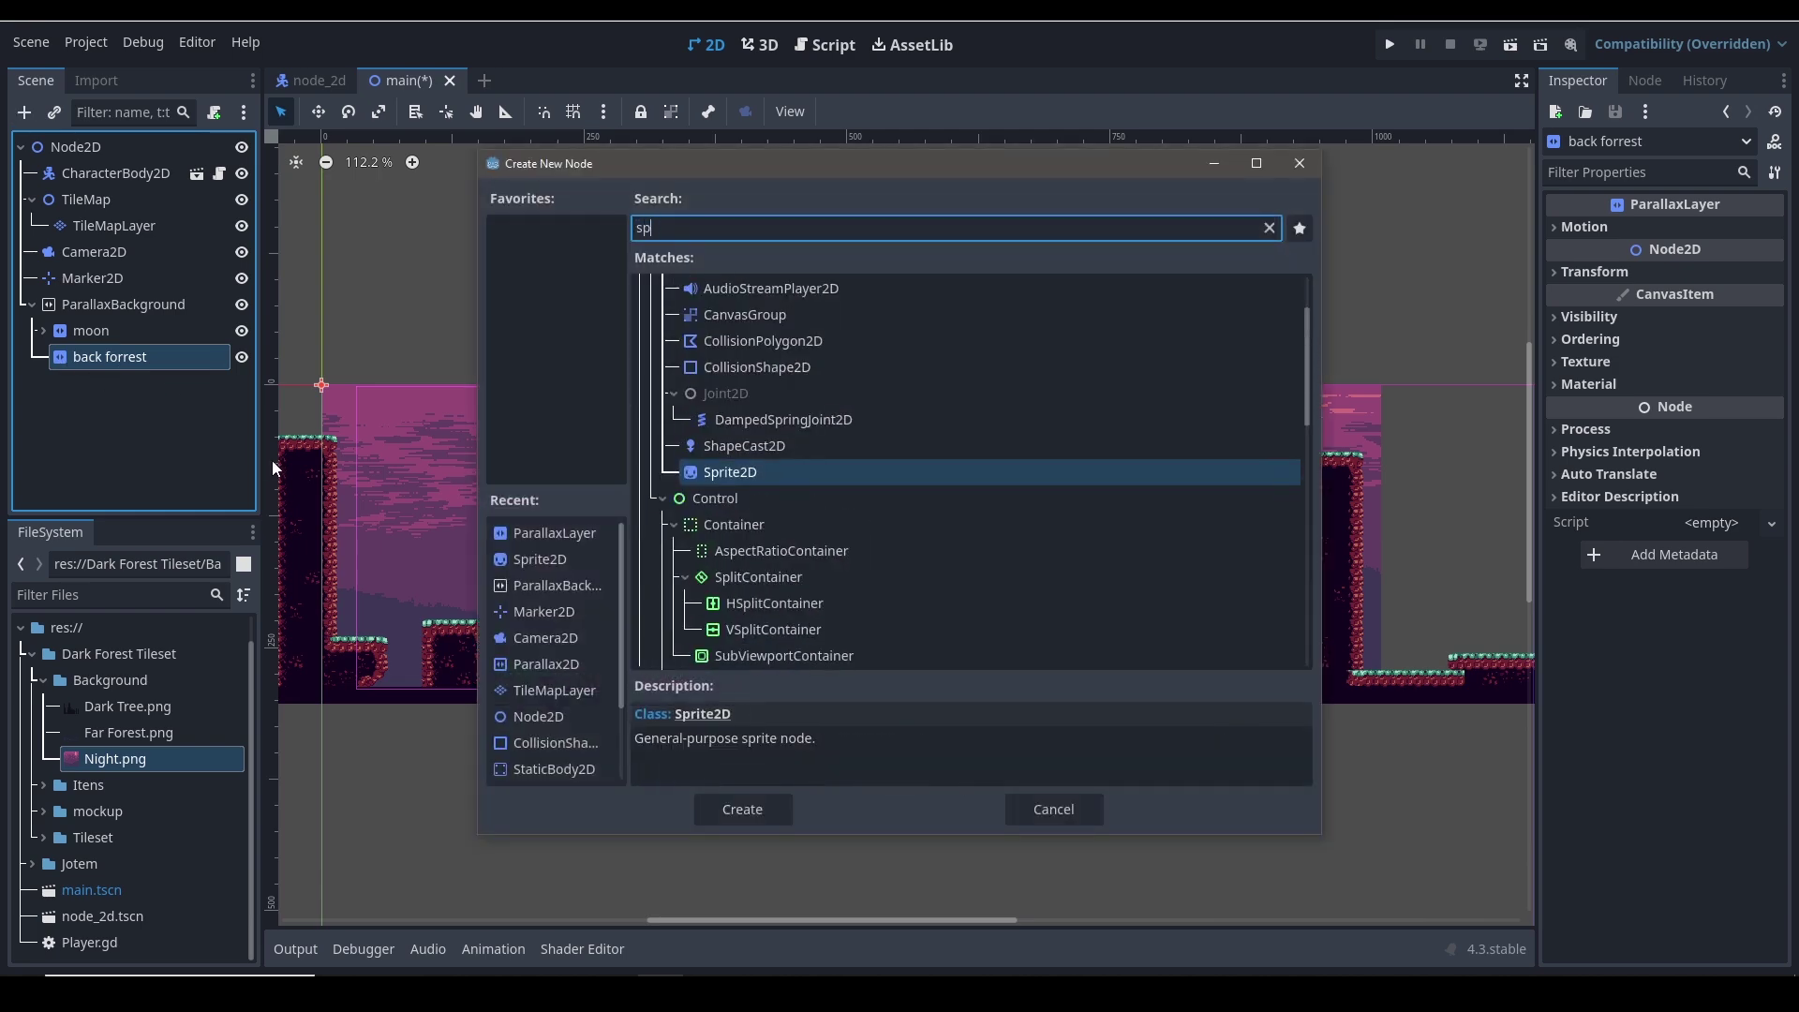
pyautogui.write('rite')
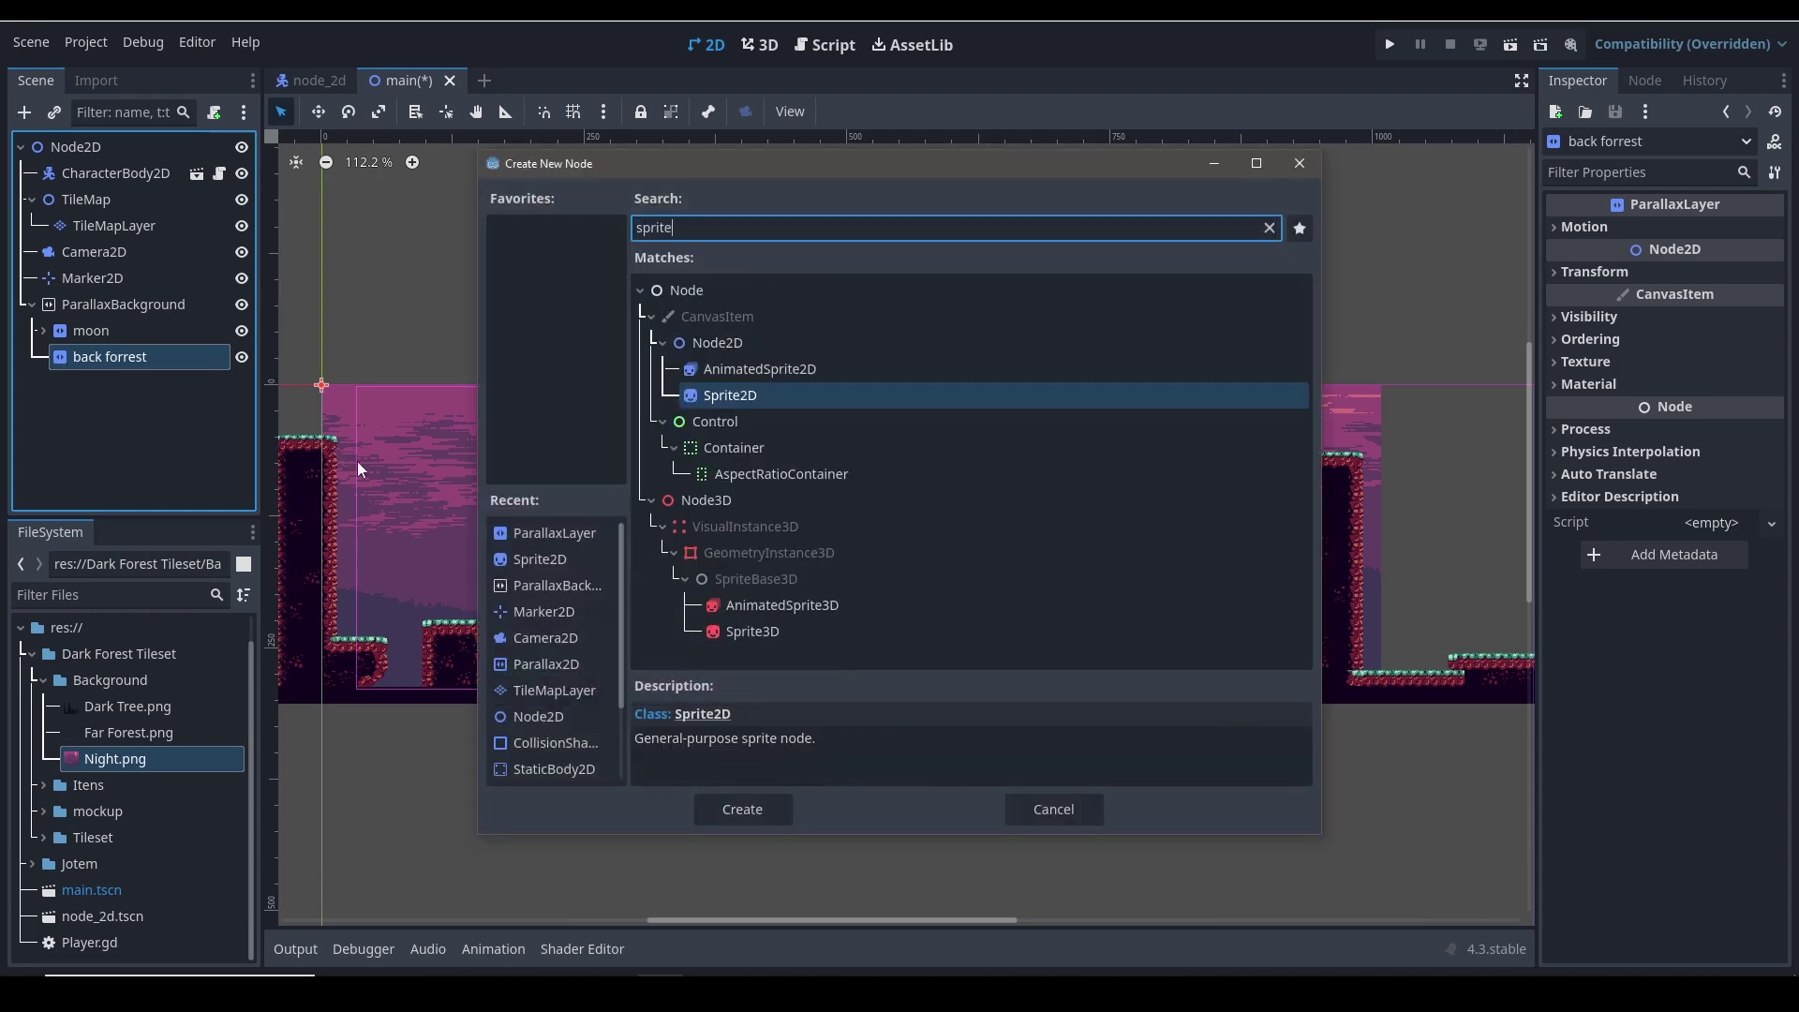
pyautogui.click(753, 811)
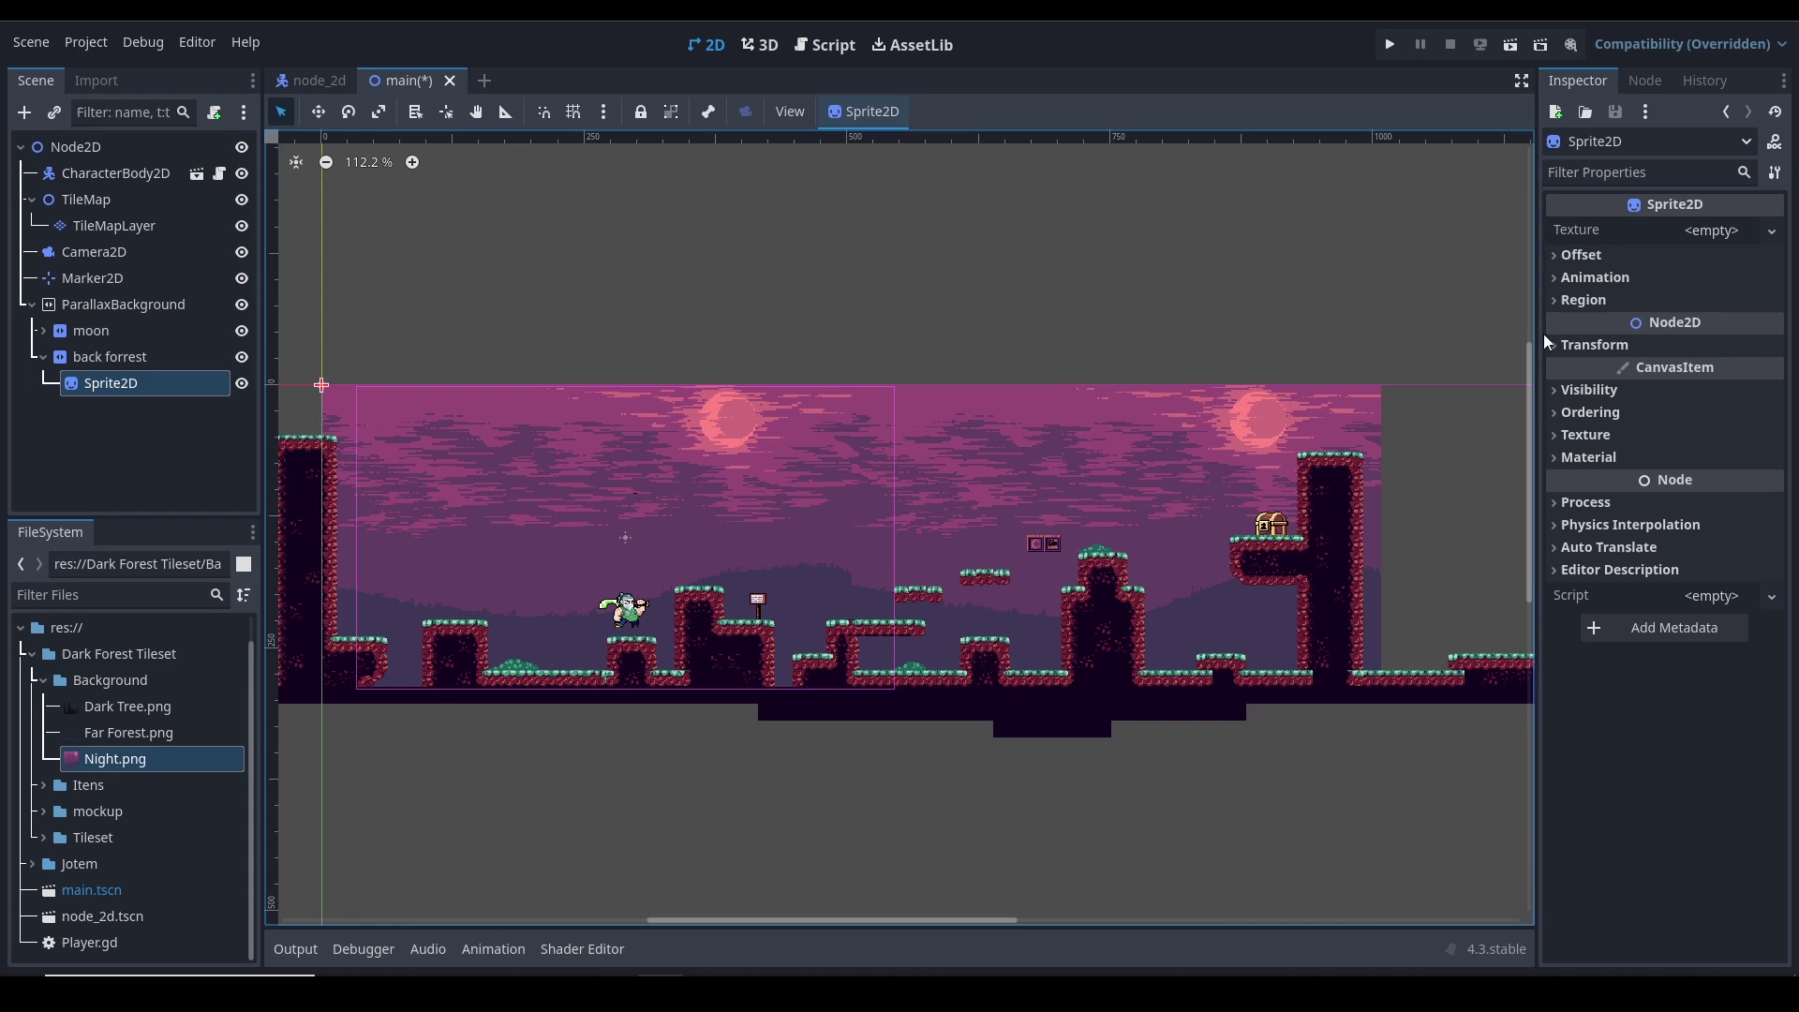
# Assign Far Forest.png as the texture of the back forrest layer's Sprite2D
pyautogui.click(127, 706)
pyautogui.keyDown('shift'); pyautogui.click(114, 735); pyautogui.keyUp('shift')
pyautogui.moveTo(112, 735); pyautogui.dragTo(1740, 242)
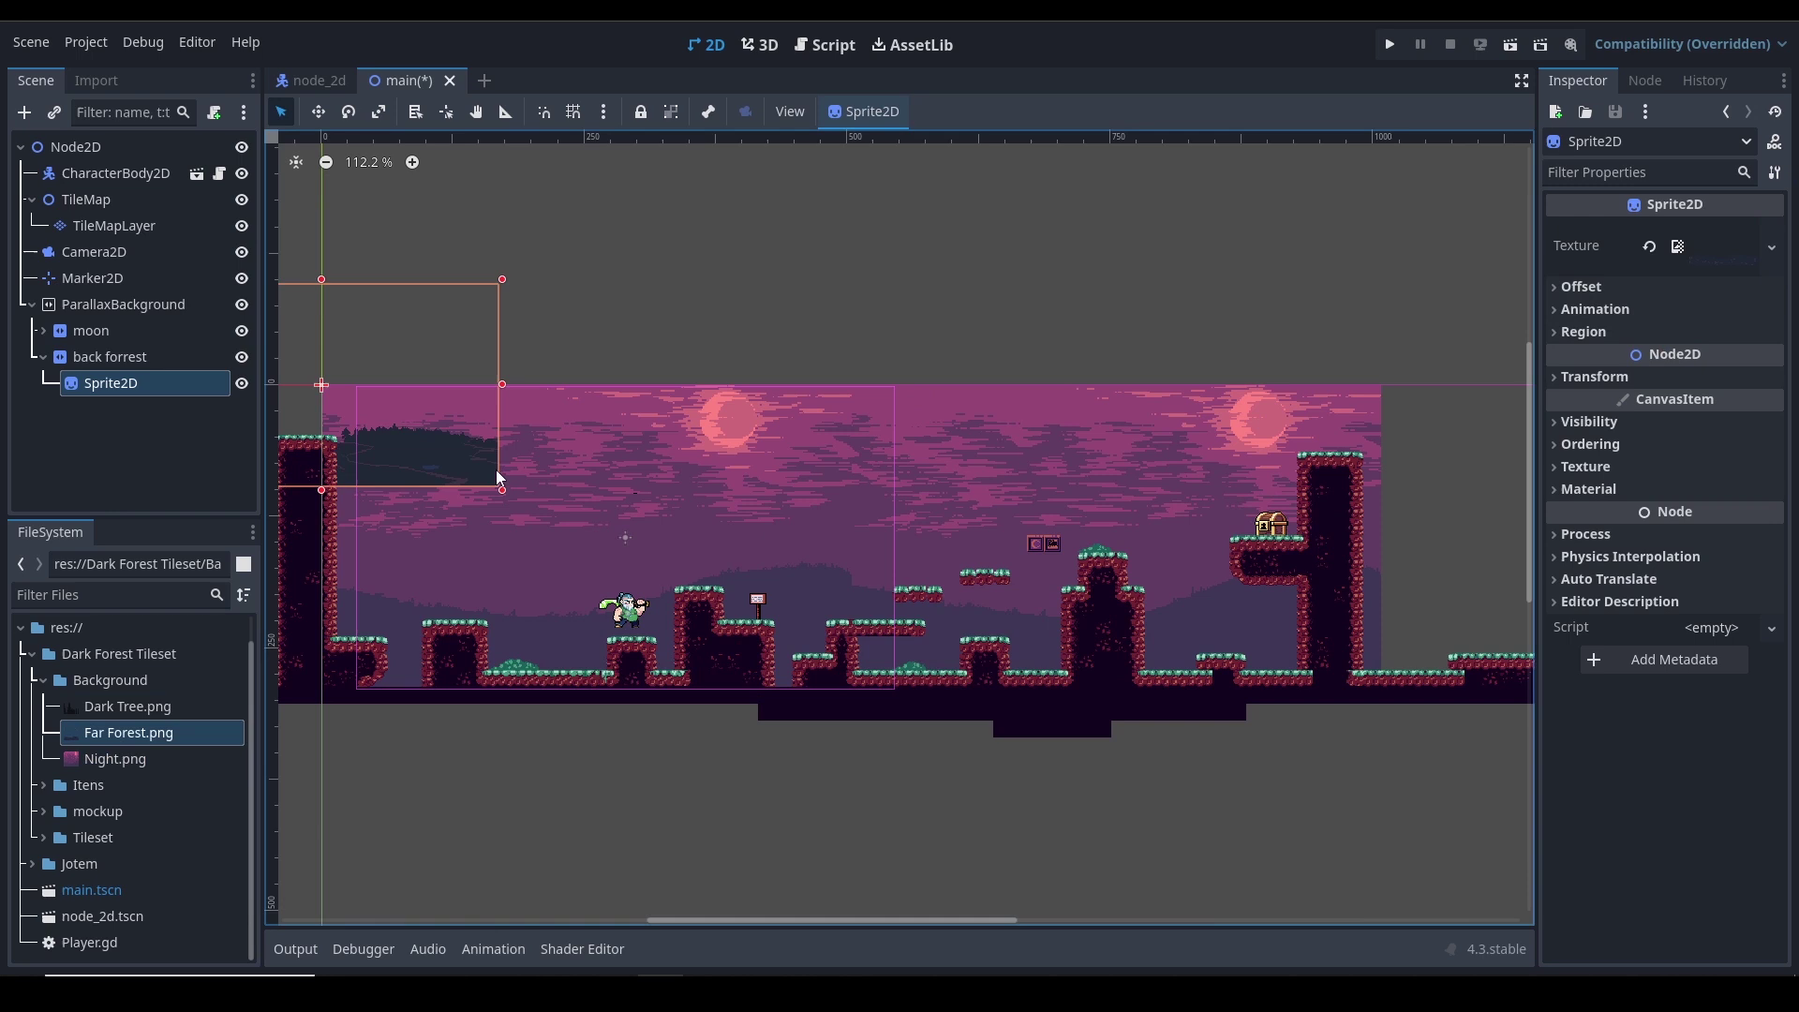
# Turn off centering for the far forest sprite and set its transform scale to 1.5 on both axes
pyautogui.click(1581, 287)
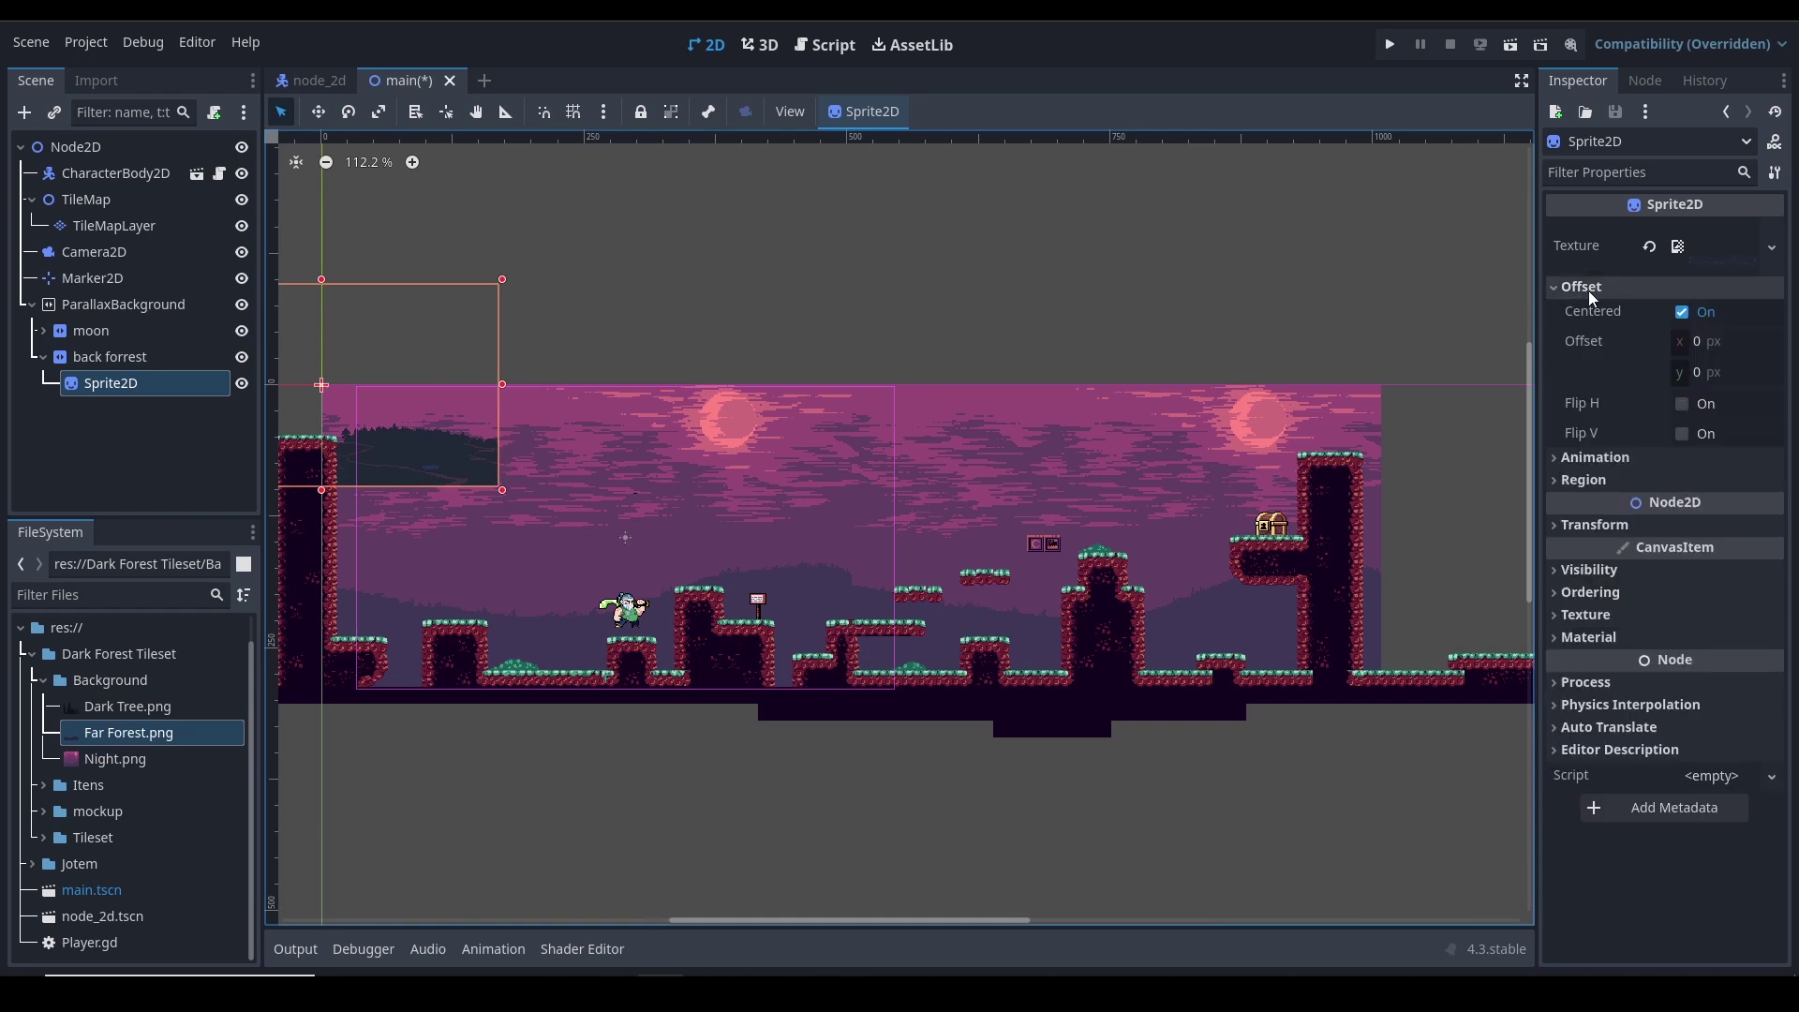
pyautogui.click(1680, 313)
pyautogui.click(1567, 525)
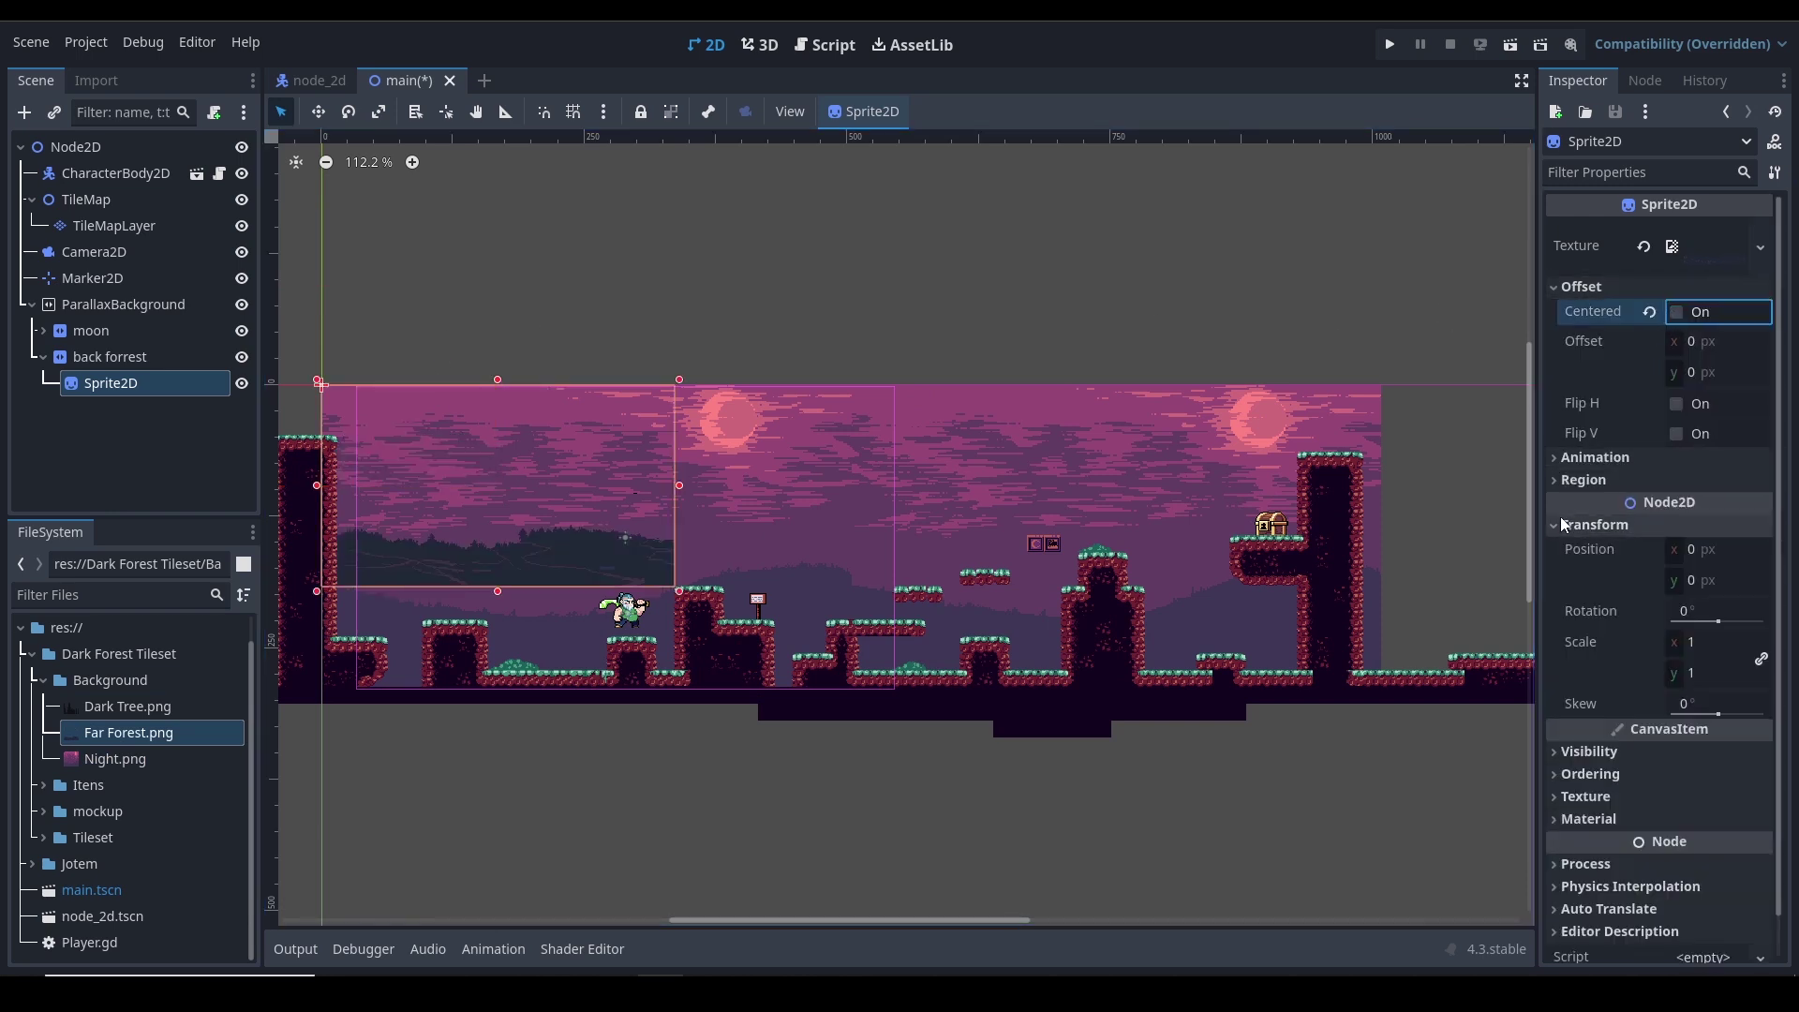
pyautogui.click(1715, 645)
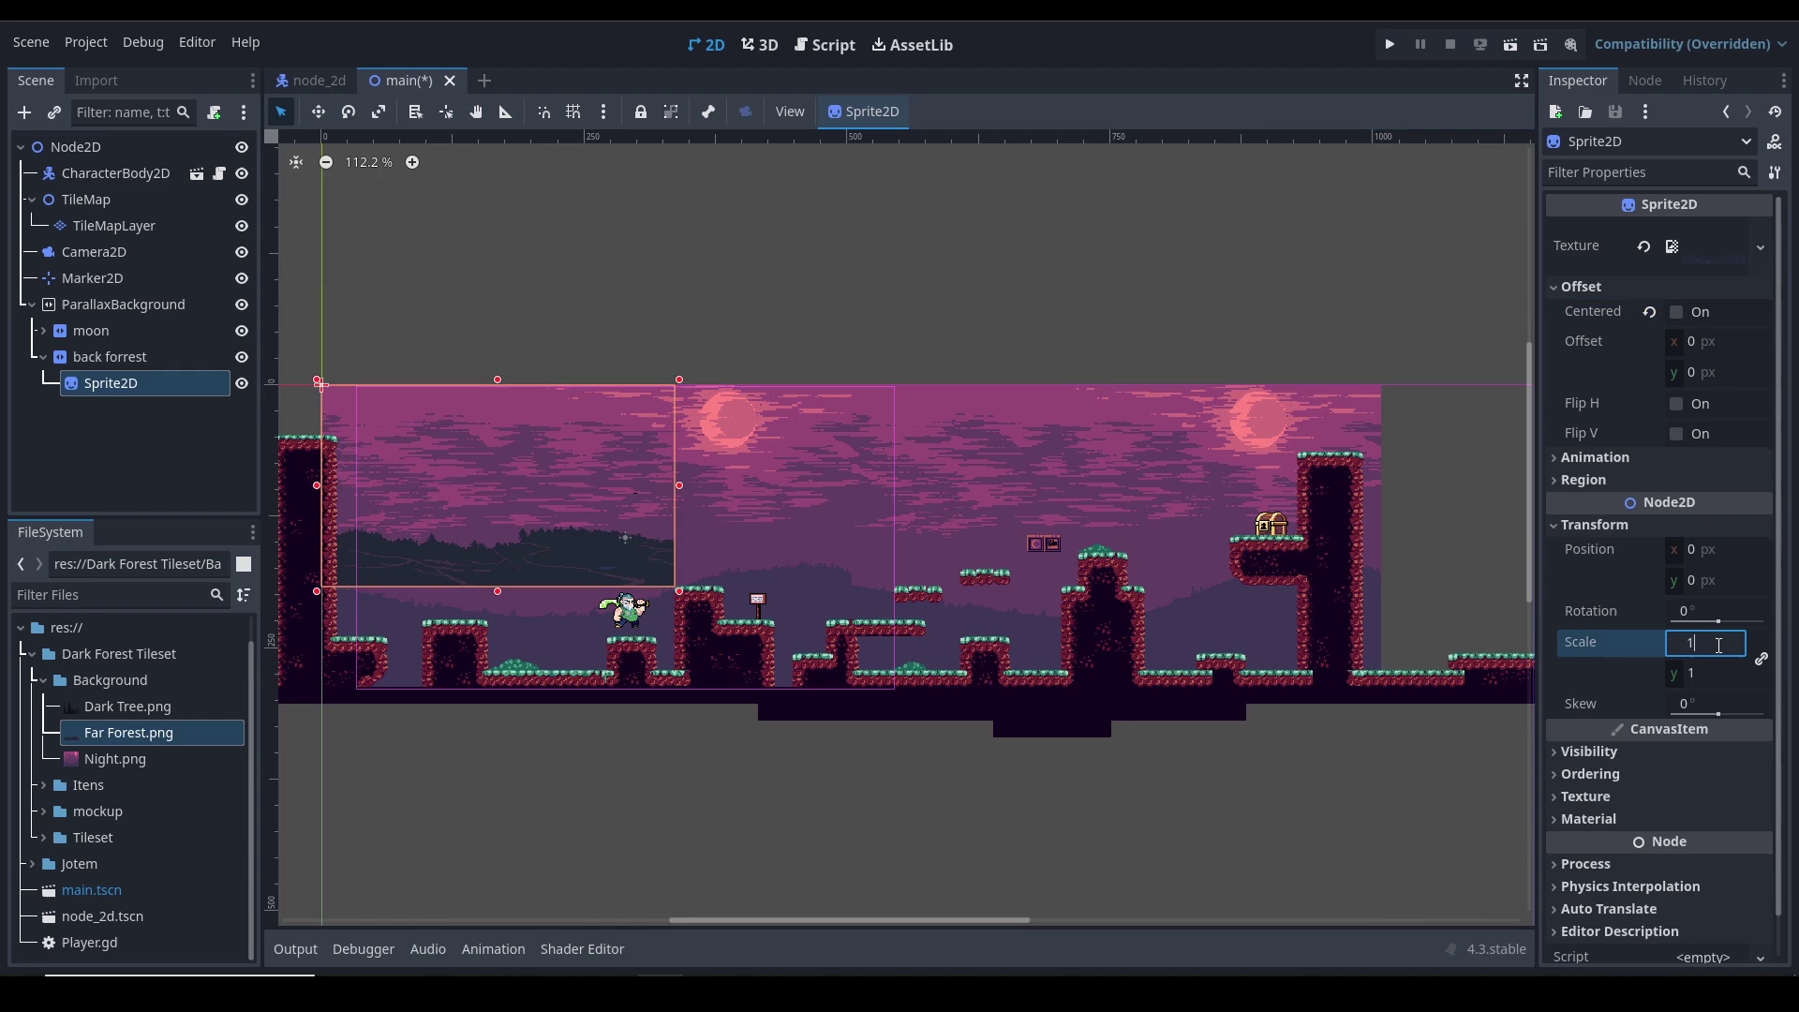
pyautogui.press('Return')
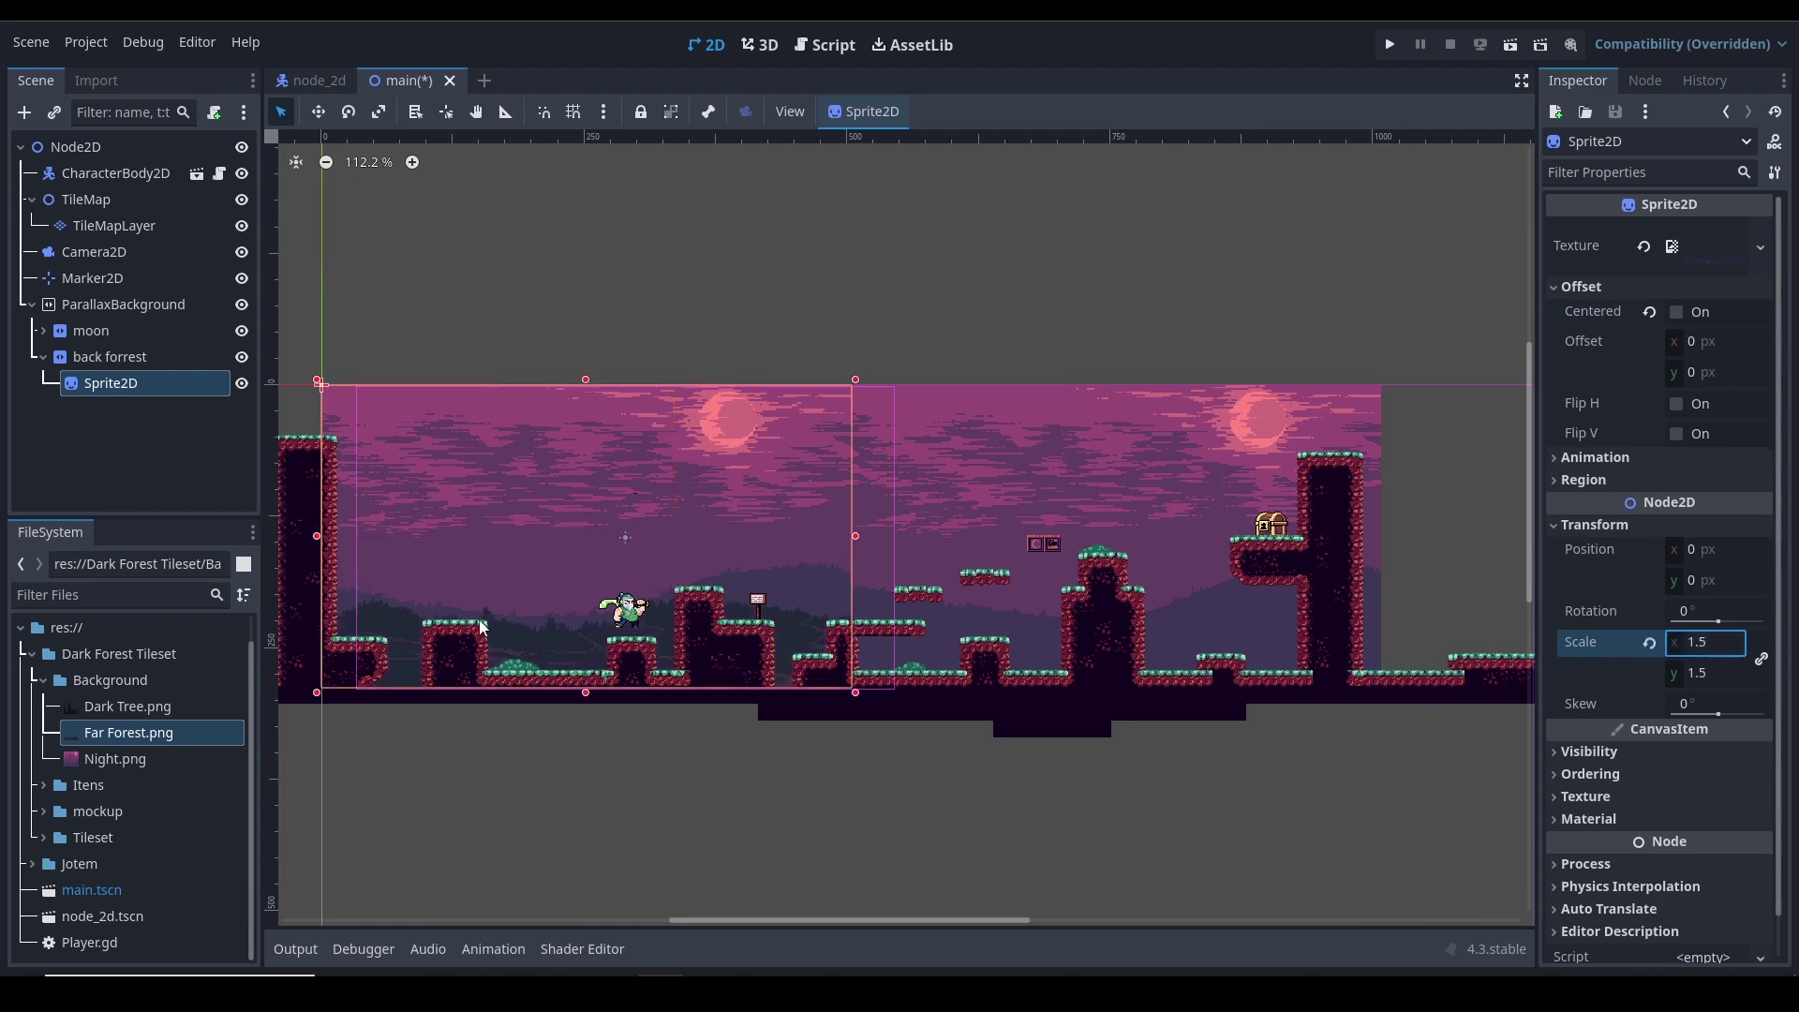
# Set the back forrest layer's horizontal motion mirroring to 504
pyautogui.moveTo(347, 609); pyautogui.dragTo(530, 599, button='middle')
pyautogui.scroll(5, 561, 553)
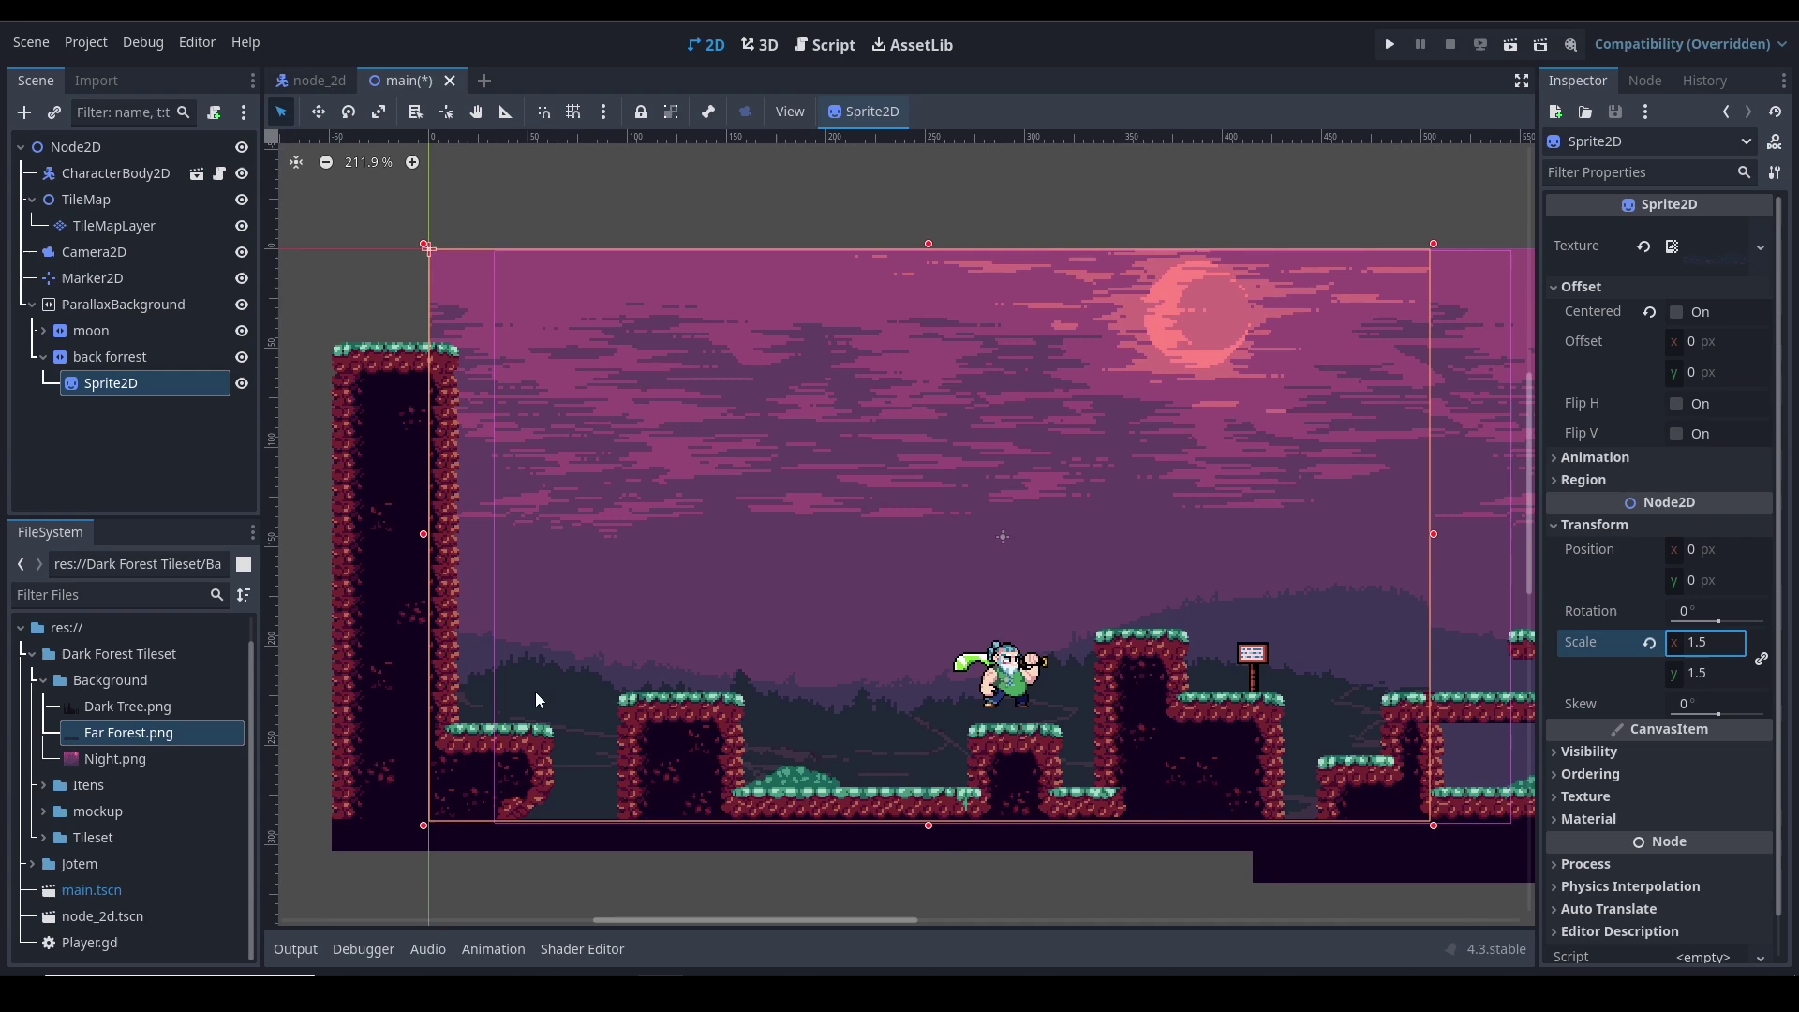
pyautogui.moveTo(746, 540); pyautogui.dragTo(421, 428, button='middle')
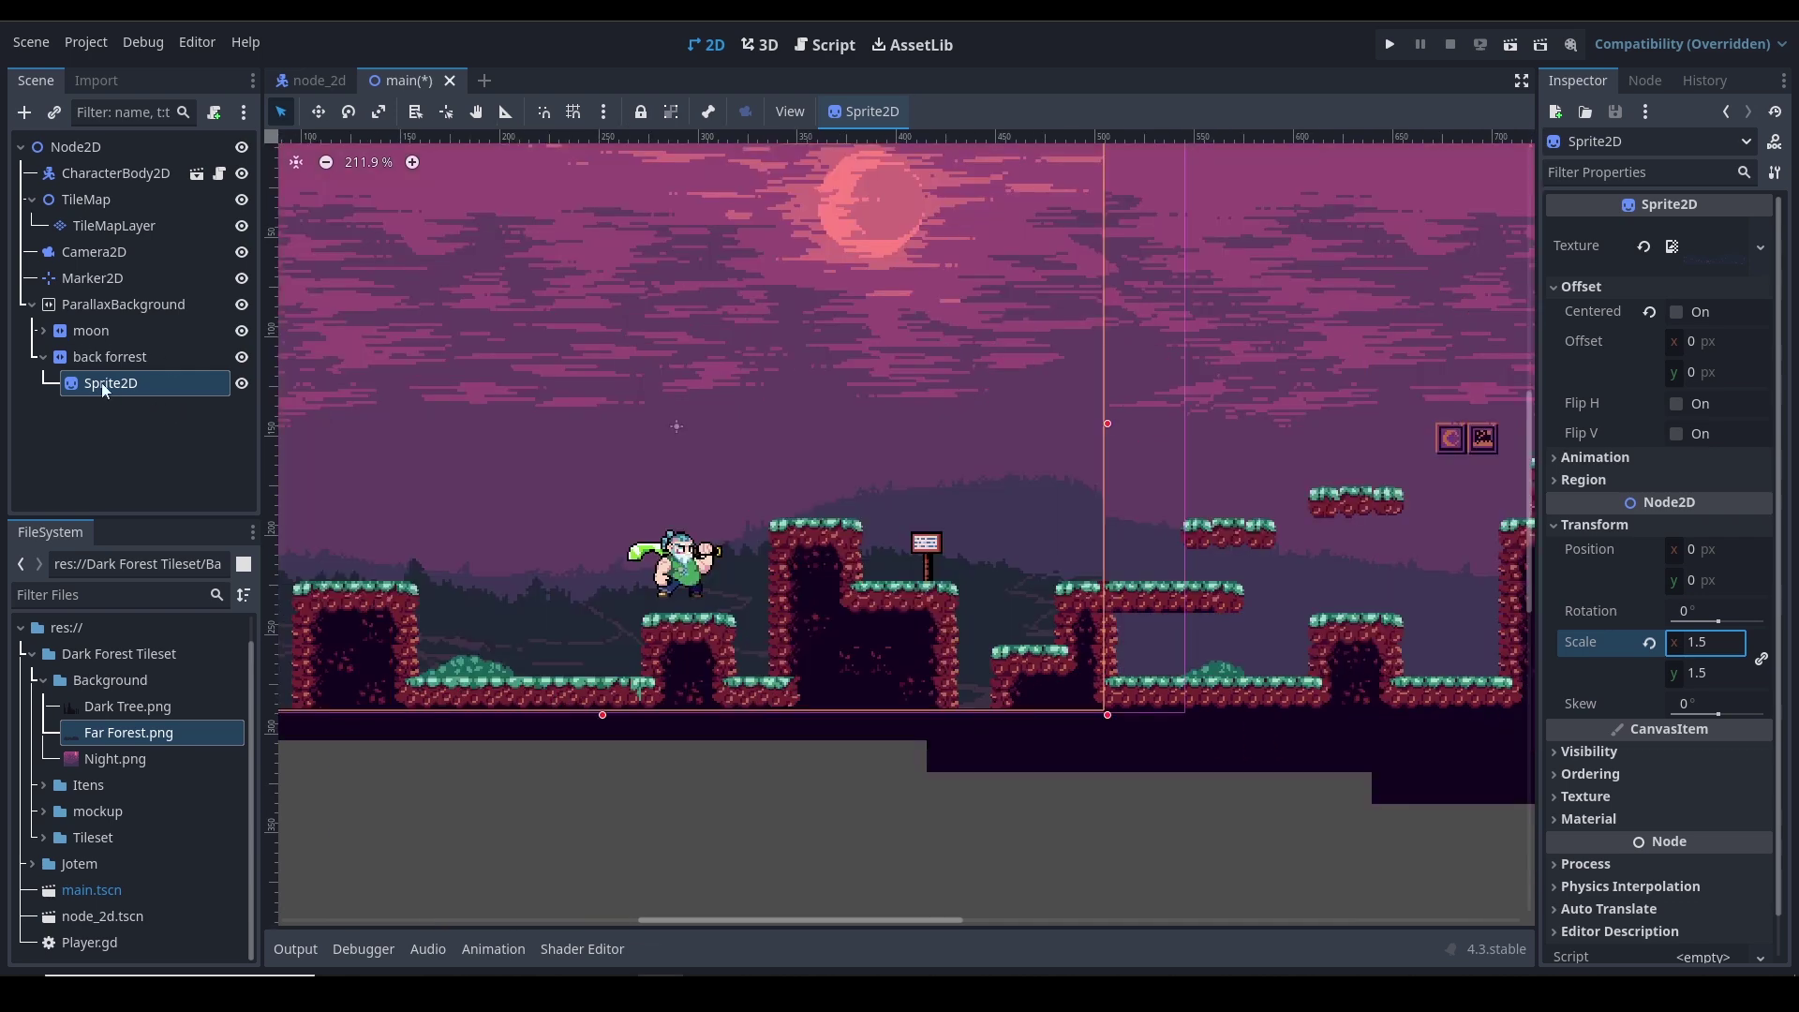
pyautogui.click(120, 356)
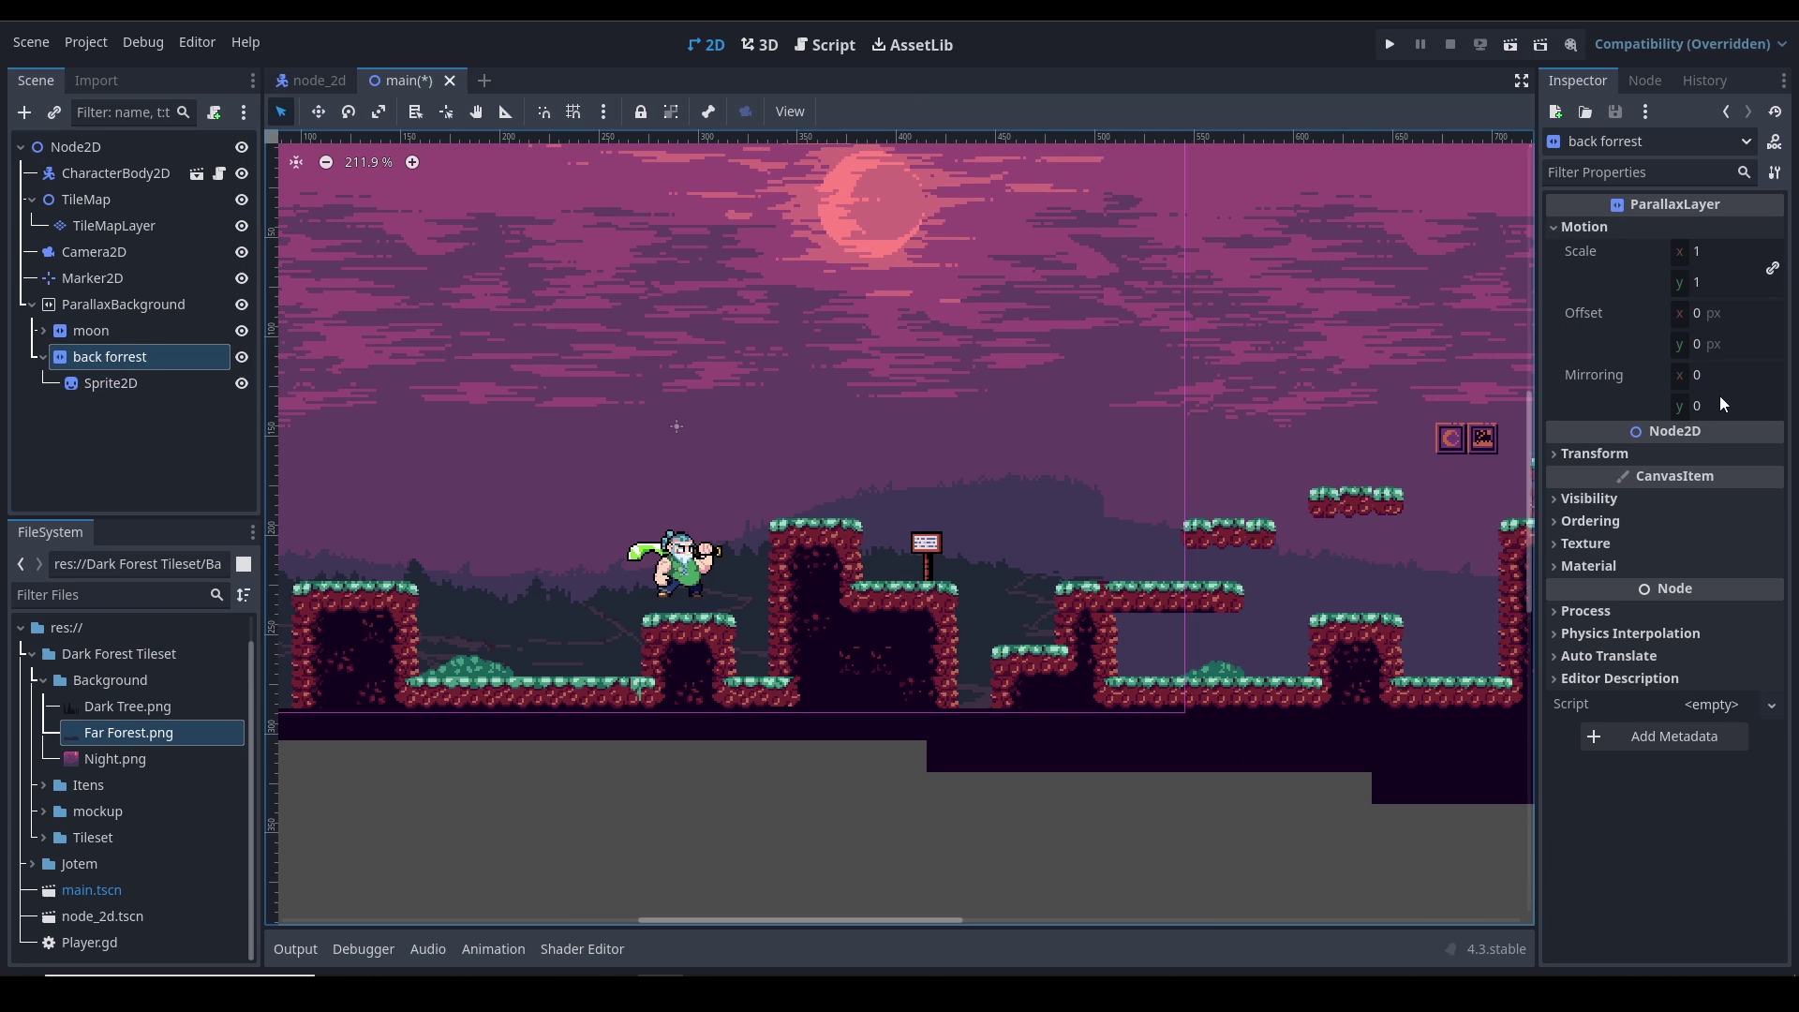
pyautogui.click(1720, 380)
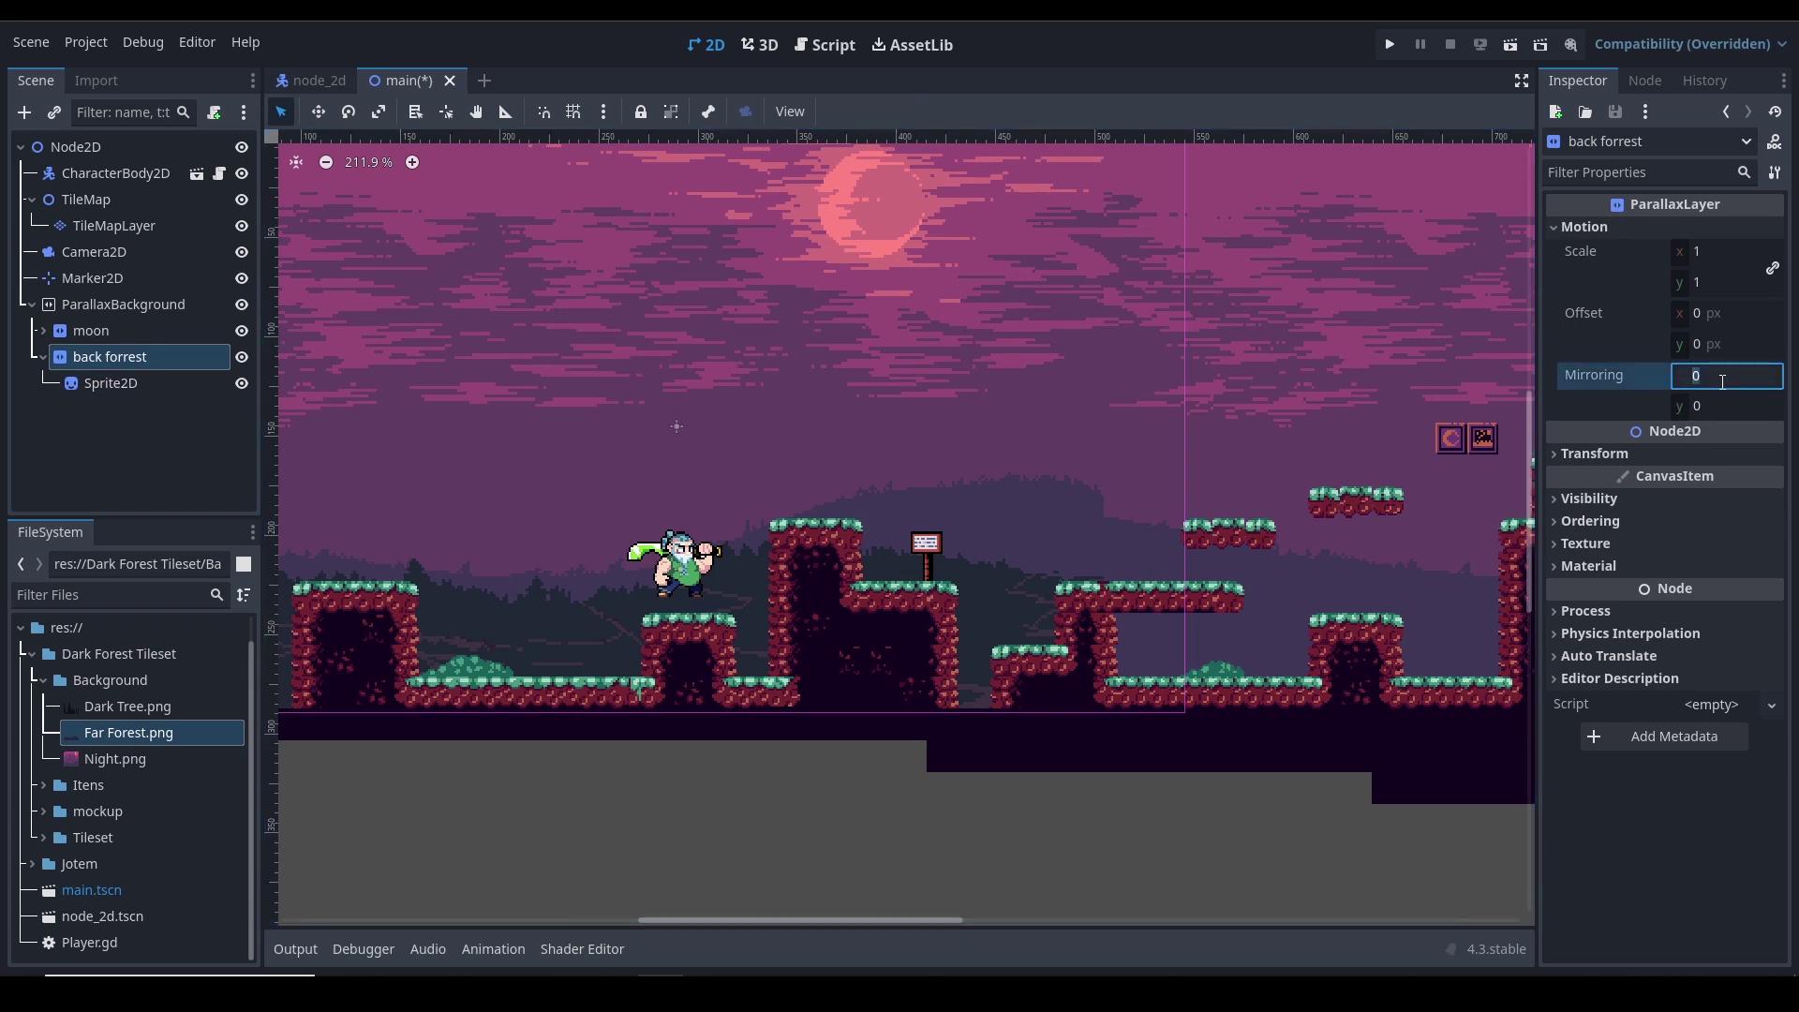
pyautogui.write('504')
pyautogui.press('Return')
pyautogui.scroll(-1, 1129, 468)
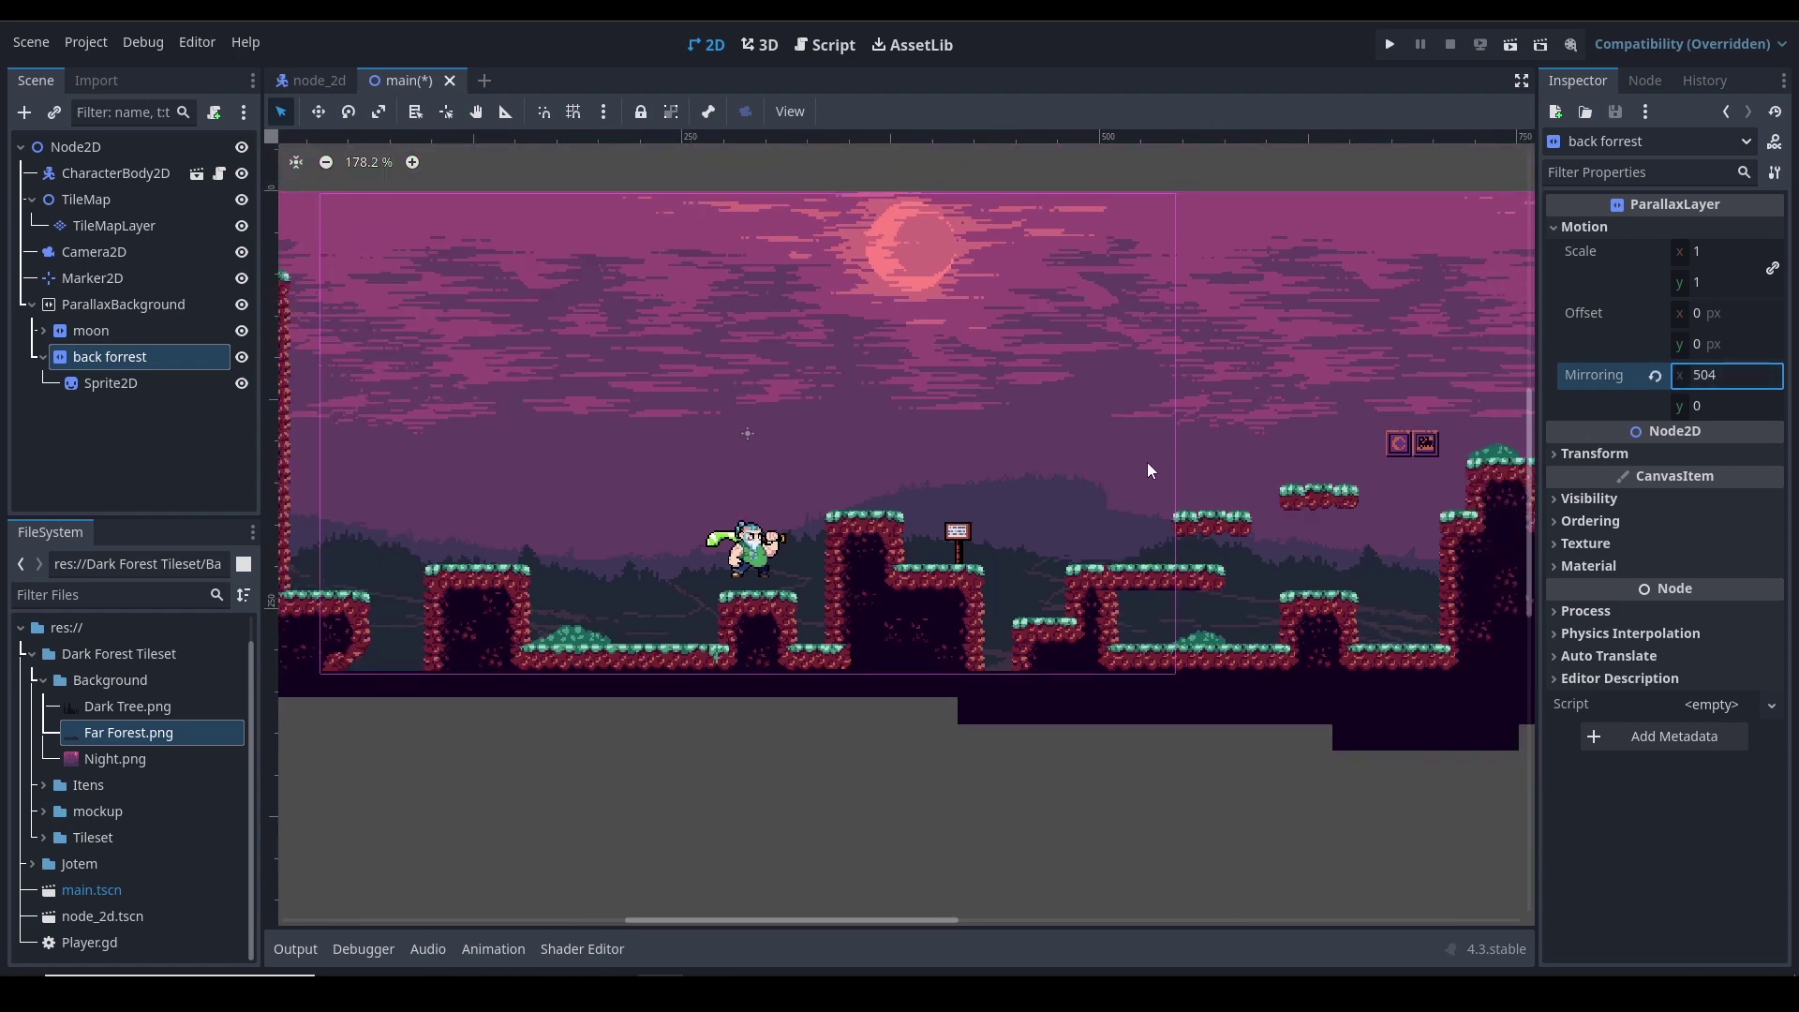
# Unlink the back forrest layer's motion scale axes and set the x motion scale to 0.5
pyautogui.scroll(-3, 1140, 476)
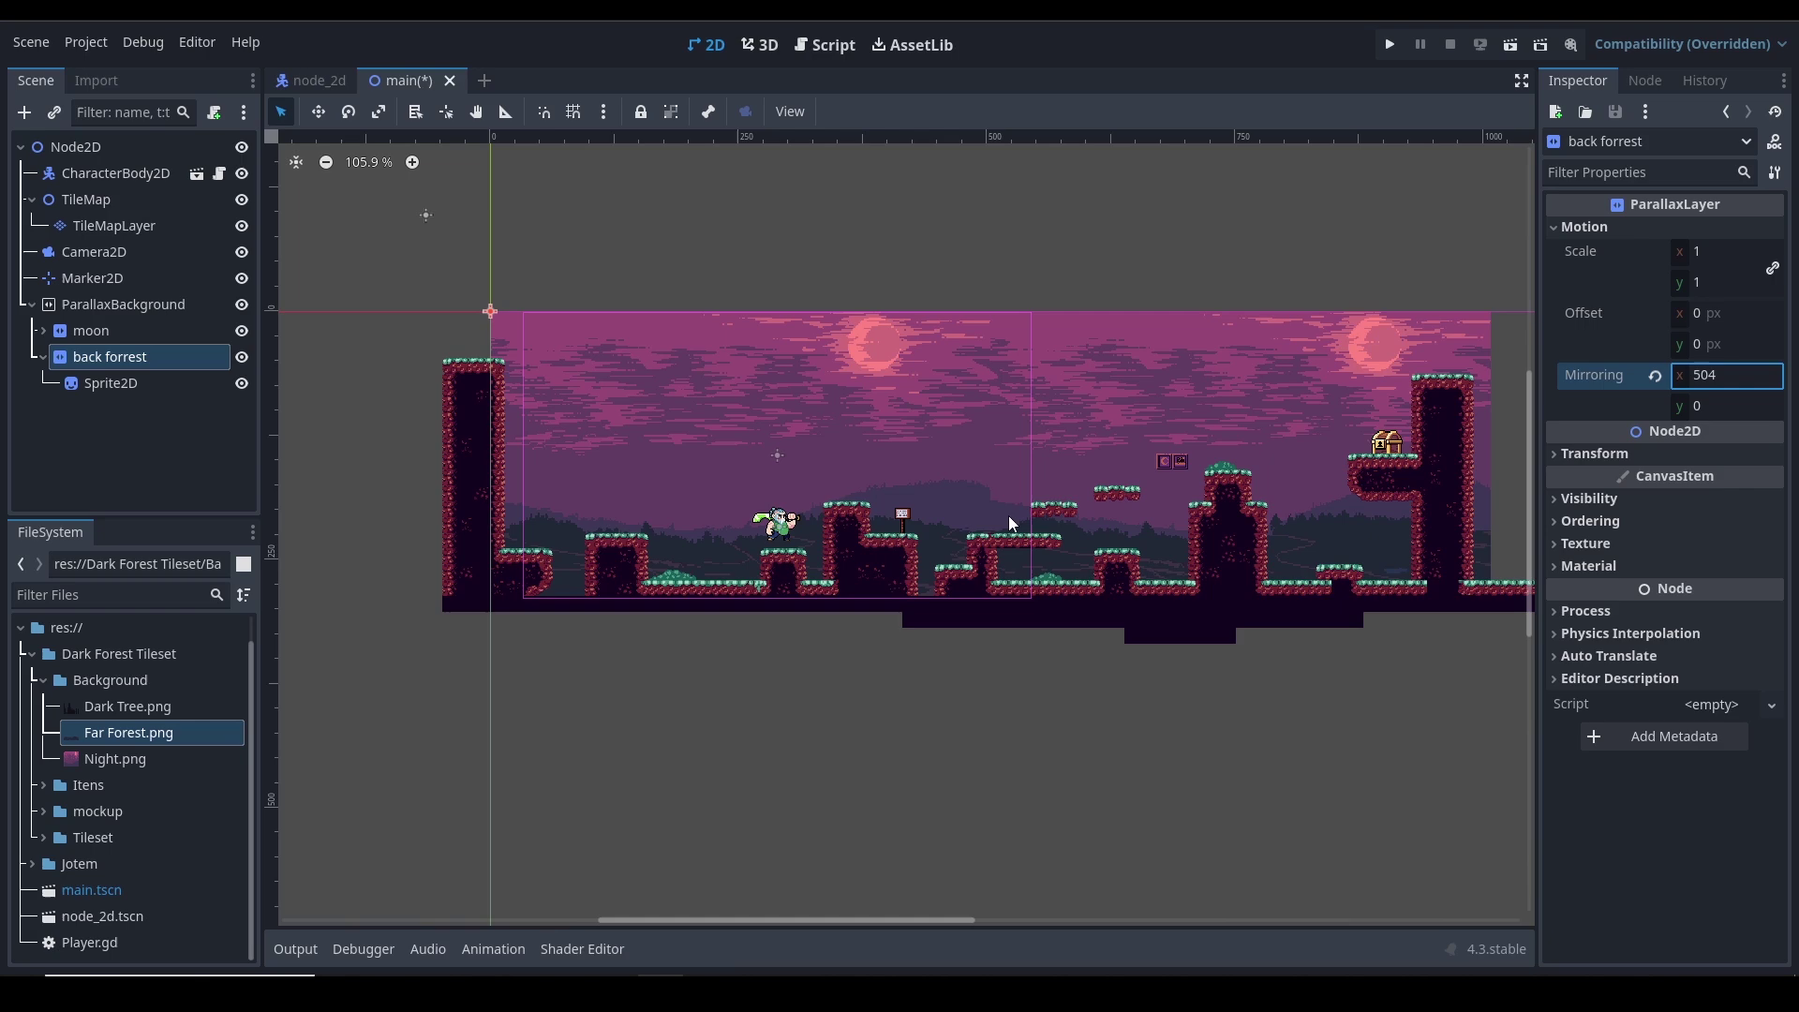
pyautogui.hscroll(1, 1069, 462)
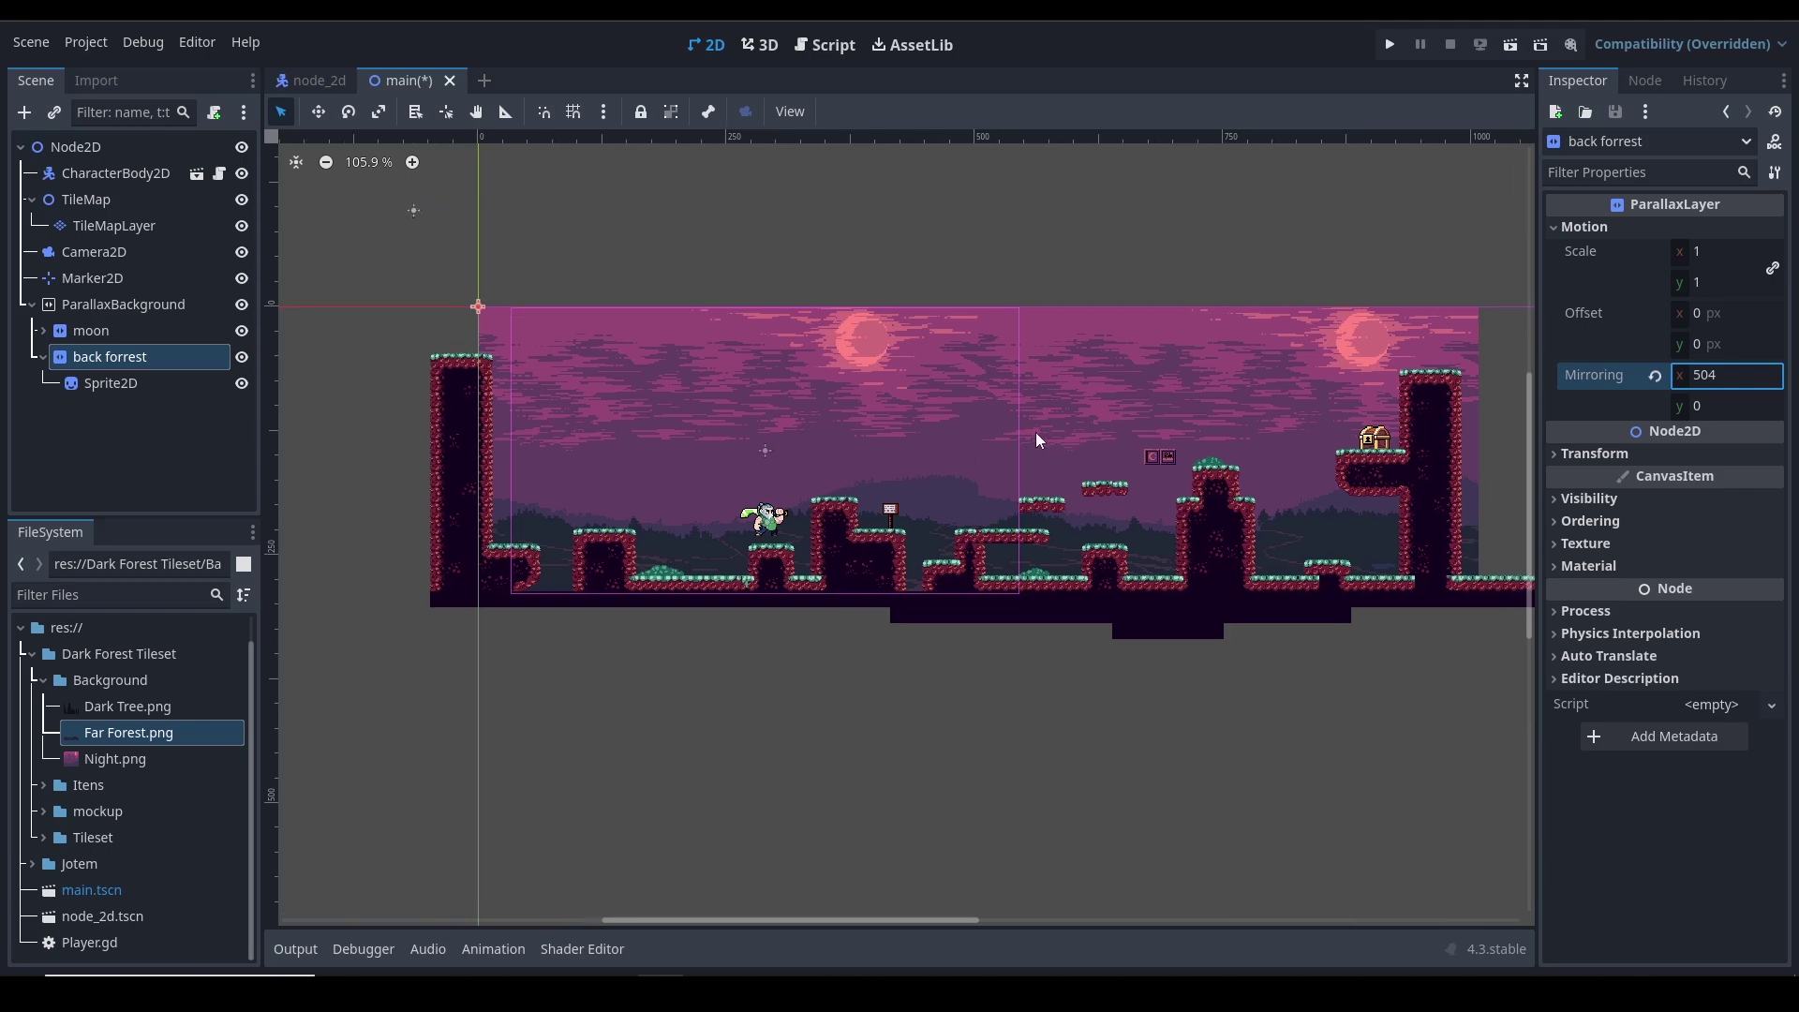
pyautogui.scroll(3, 900, 450)
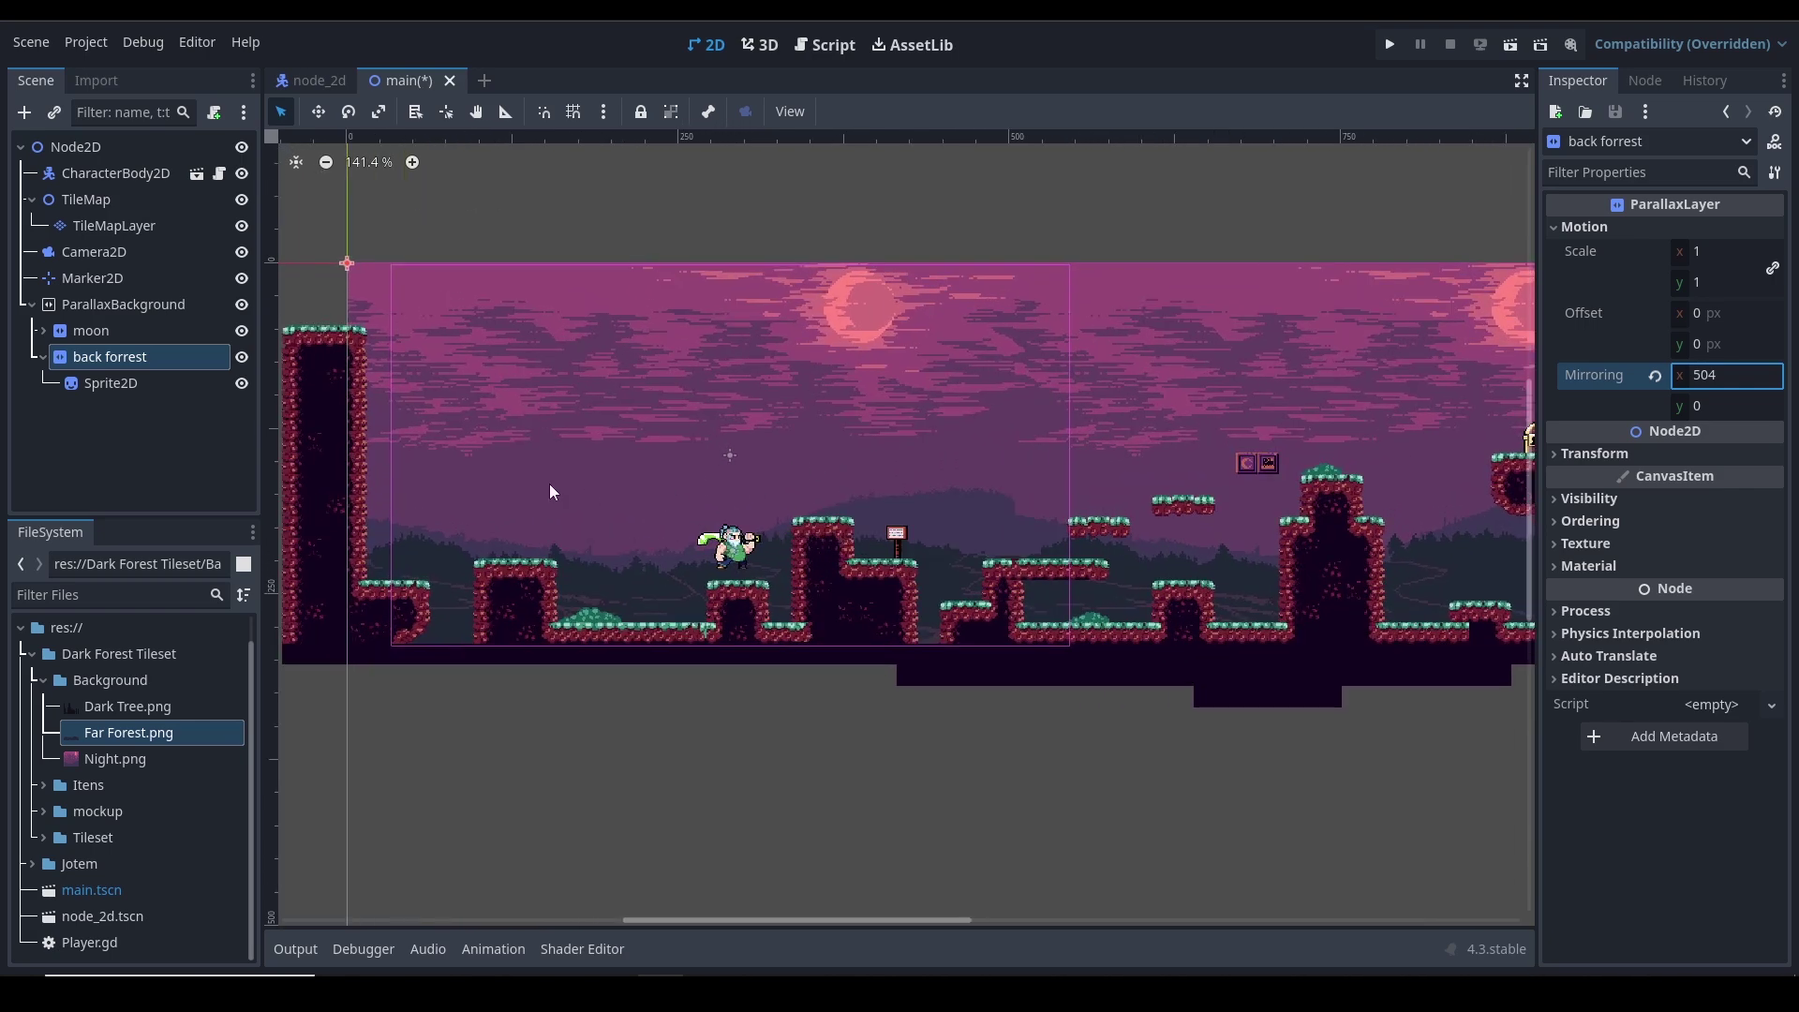
pyautogui.scroll(1, 555, 503)
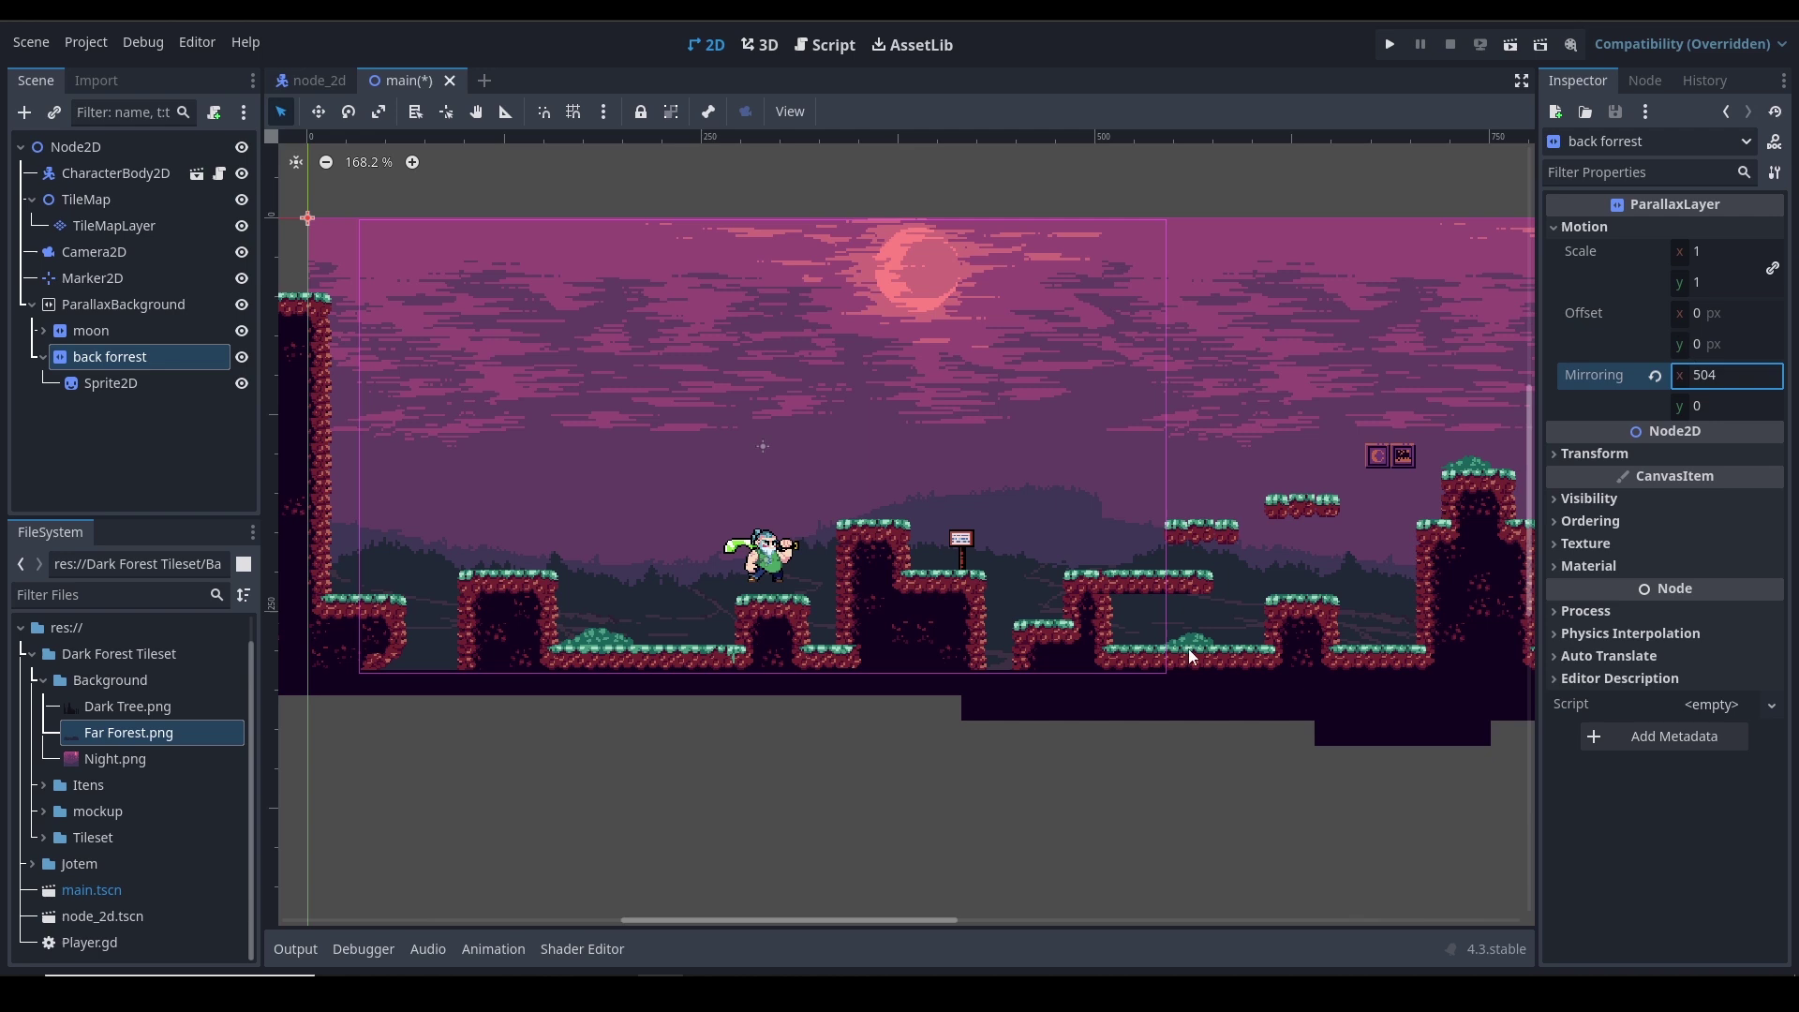
pyautogui.click(1711, 257)
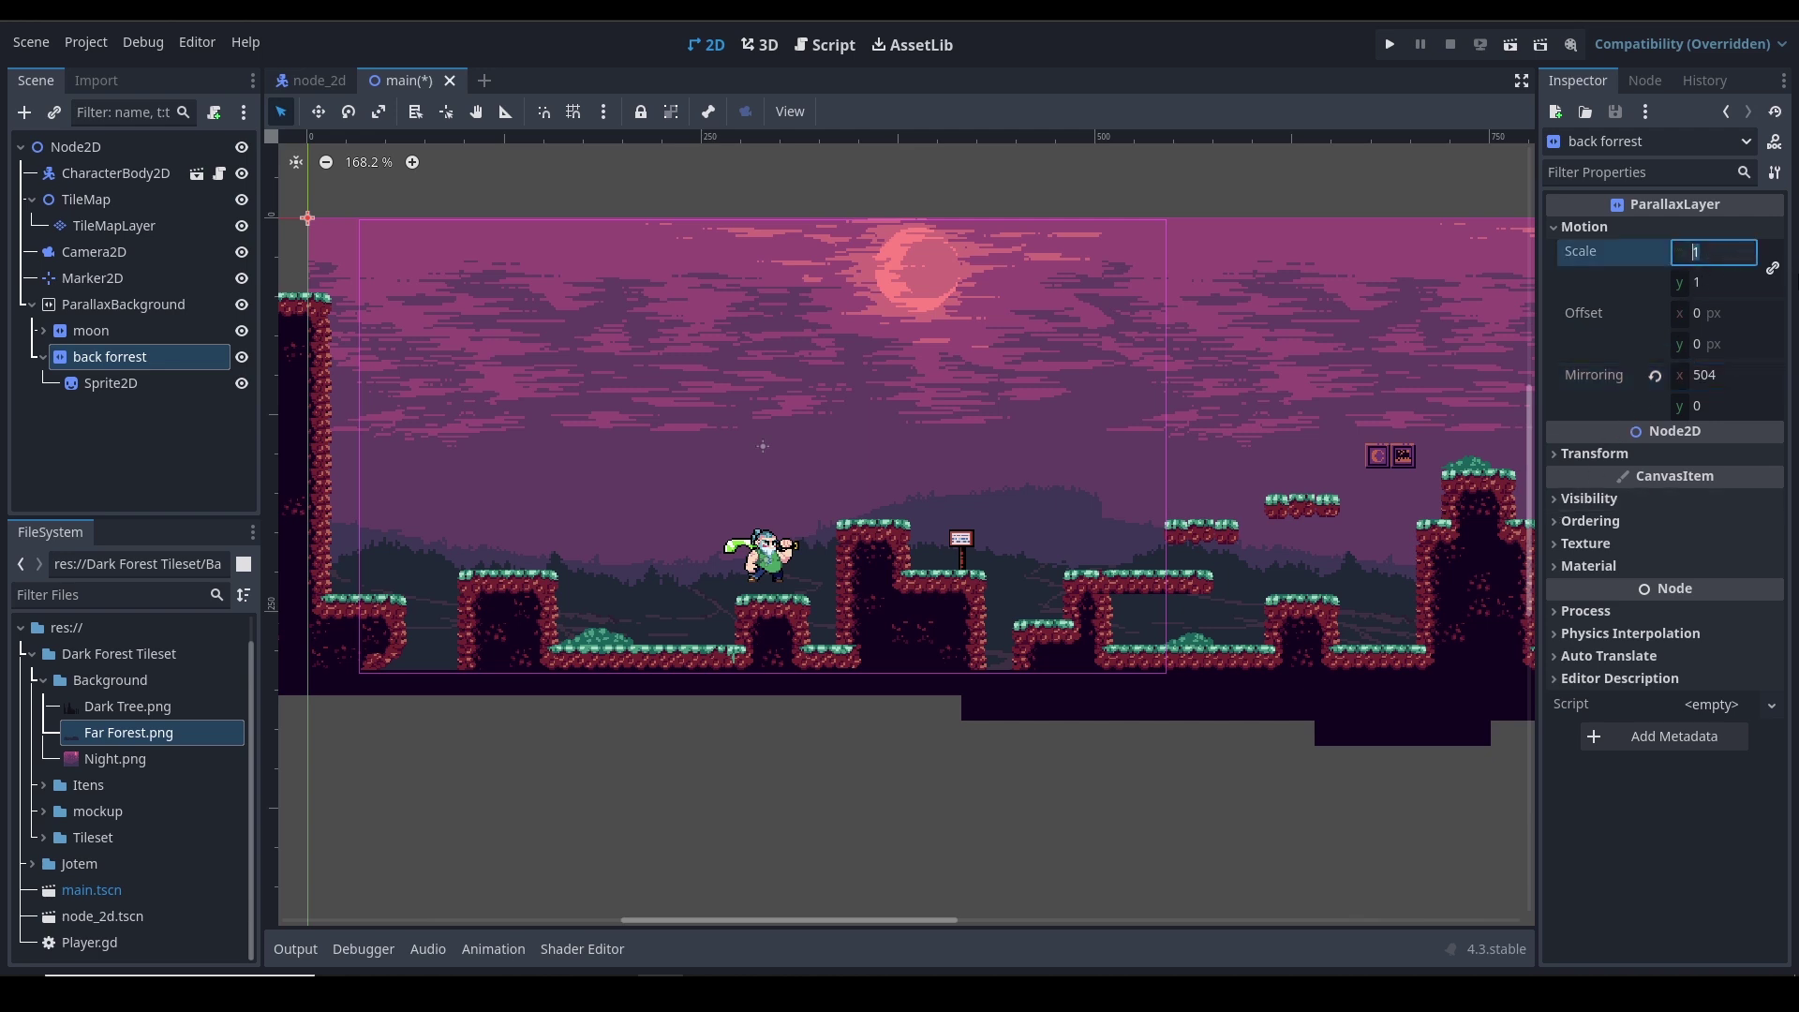
pyautogui.click(1773, 268)
pyautogui.press('Return')
# Run the game, move and jump the character through the level to check the forest's parallax, and close the game
pyautogui.click(1388, 46)
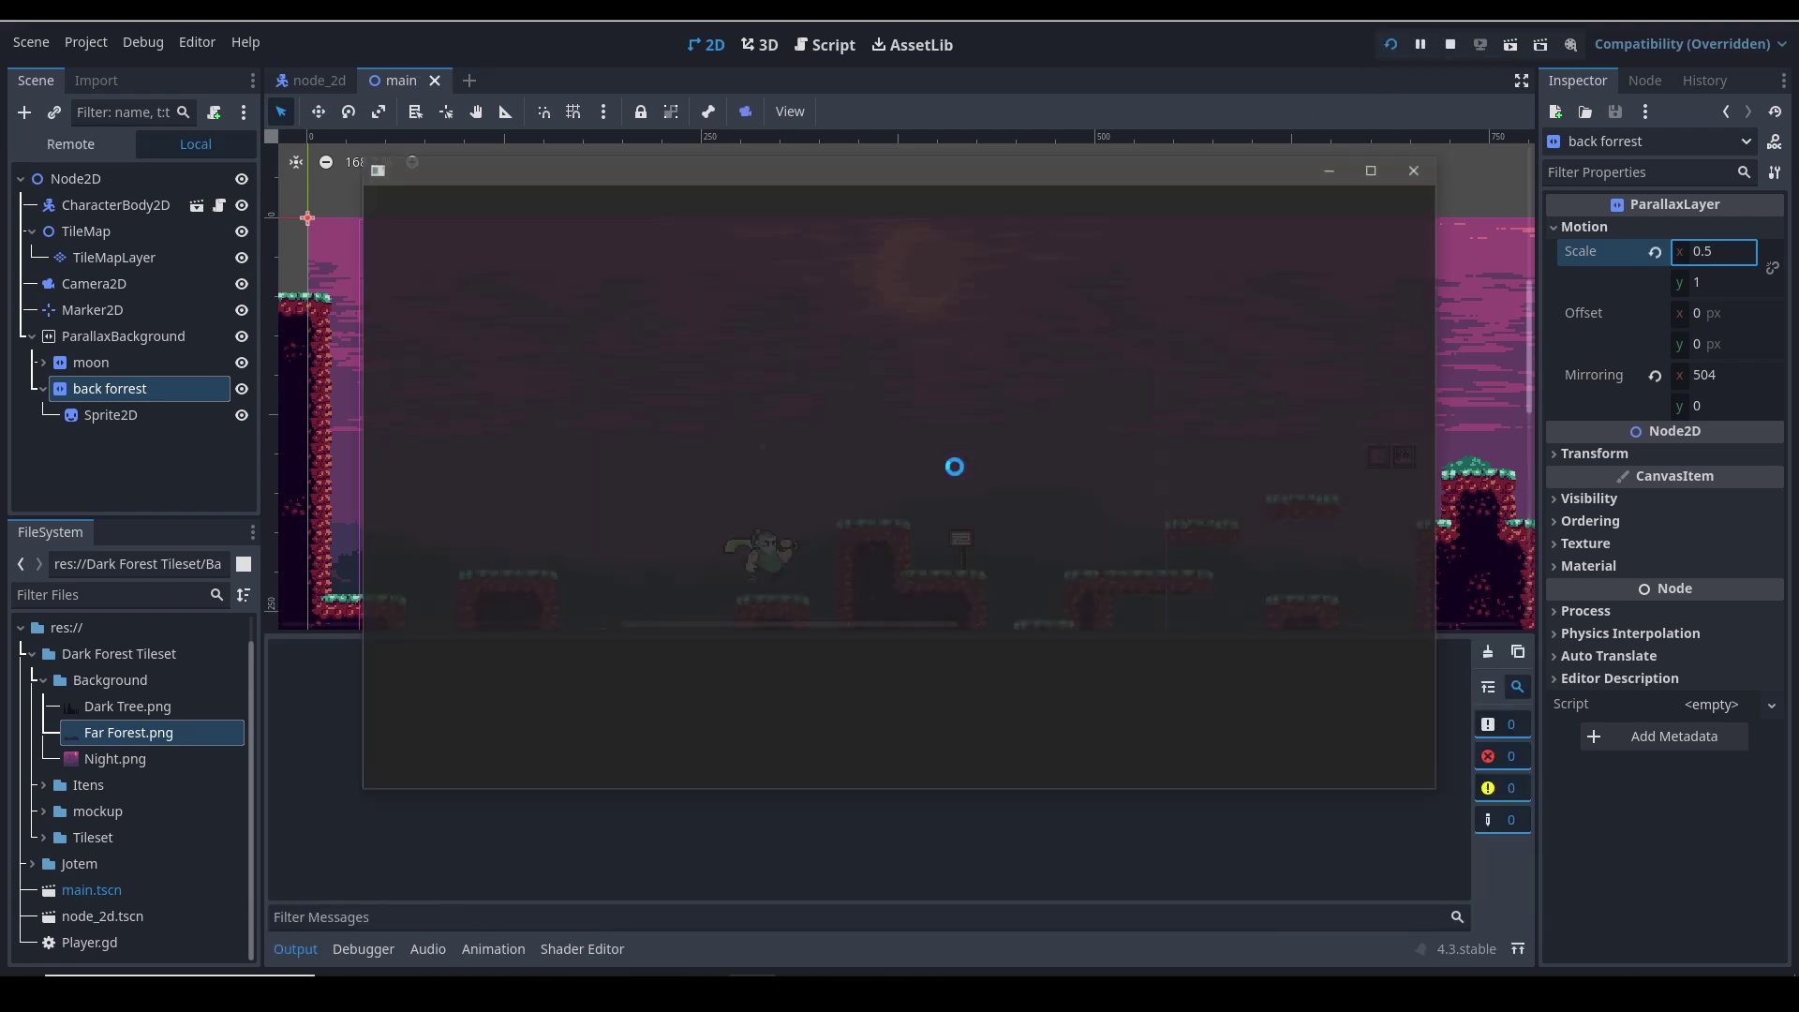
pyautogui.press('Left')
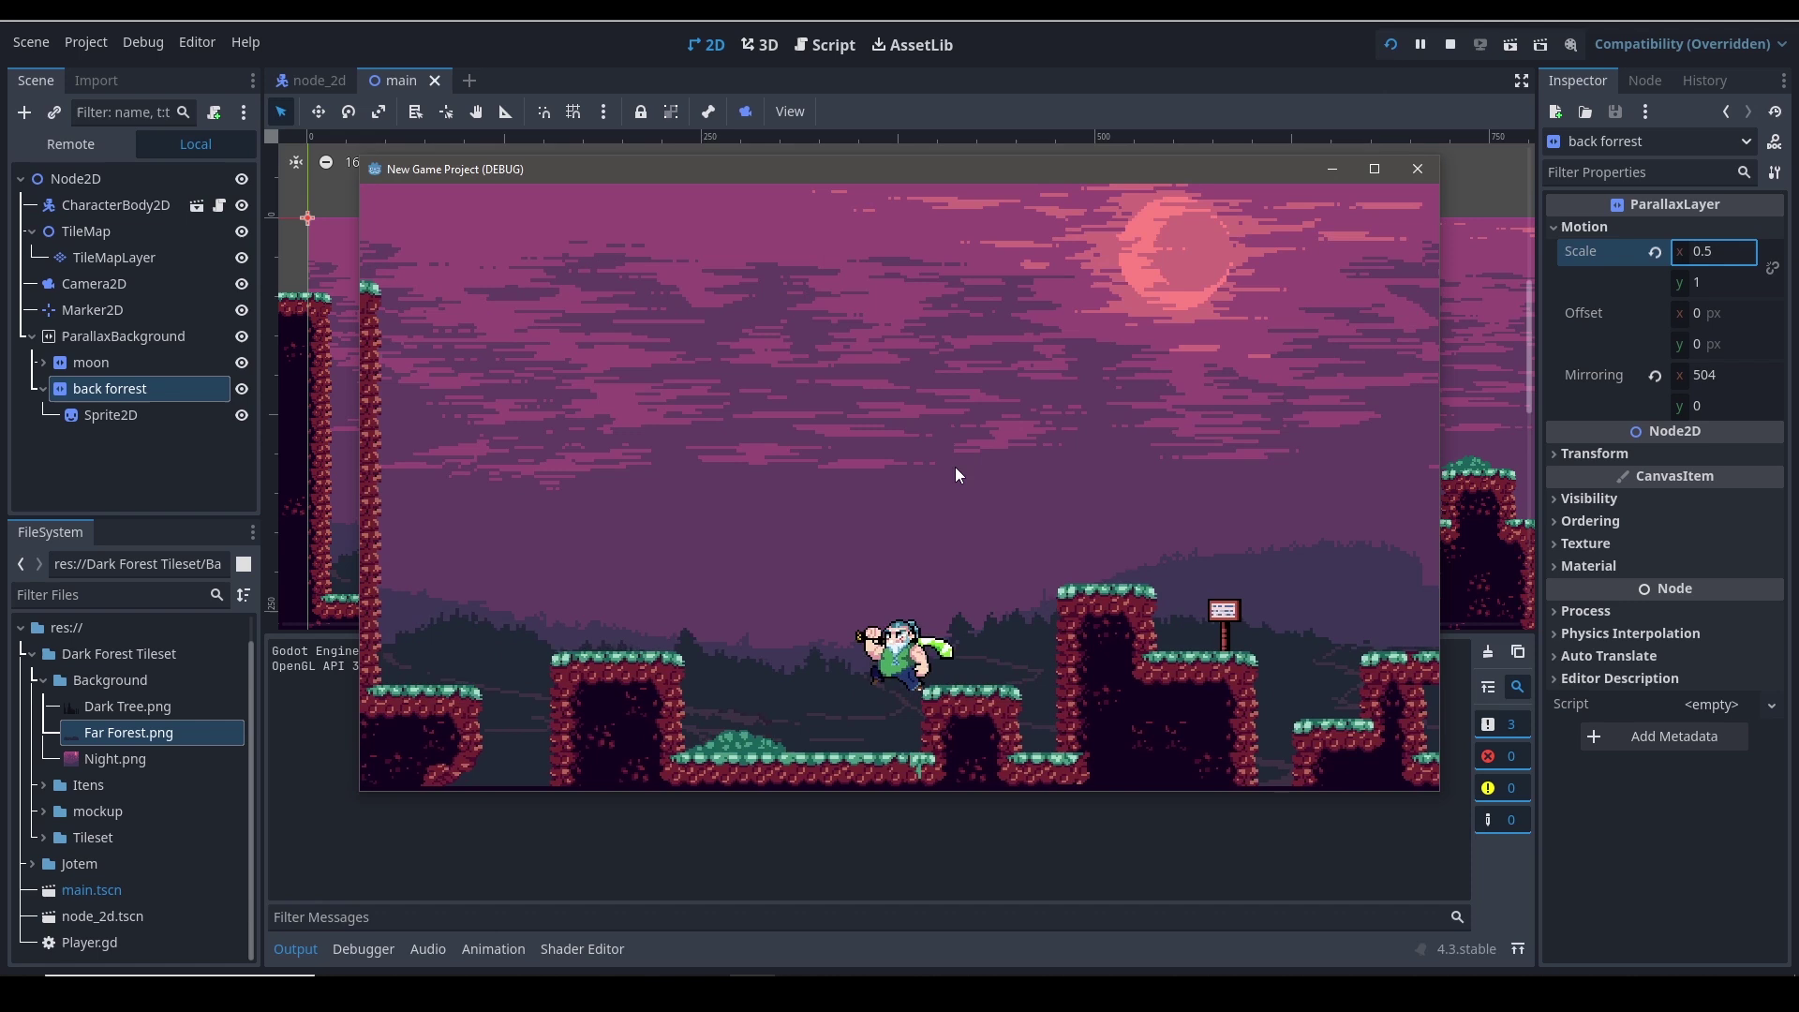
pyautogui.press('Right')
pyautogui.press('space')
pyautogui.press('Right')
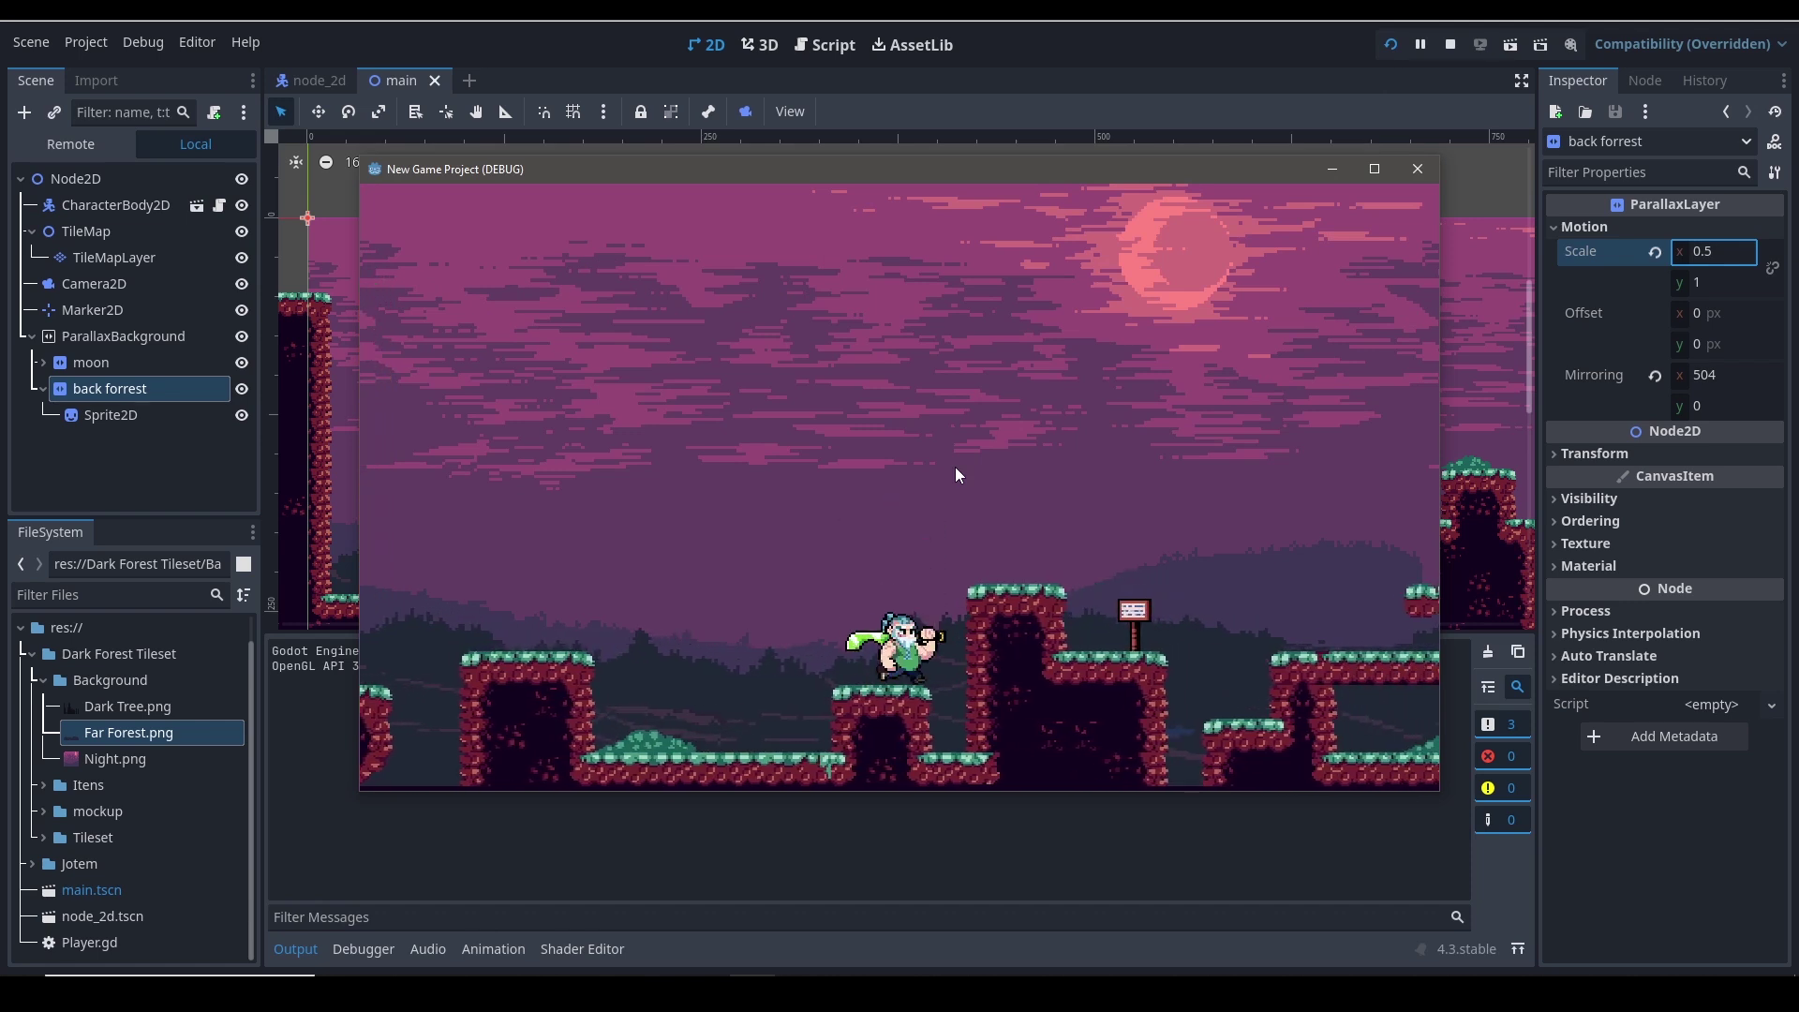
pyautogui.press('space')
pyautogui.press('Right')
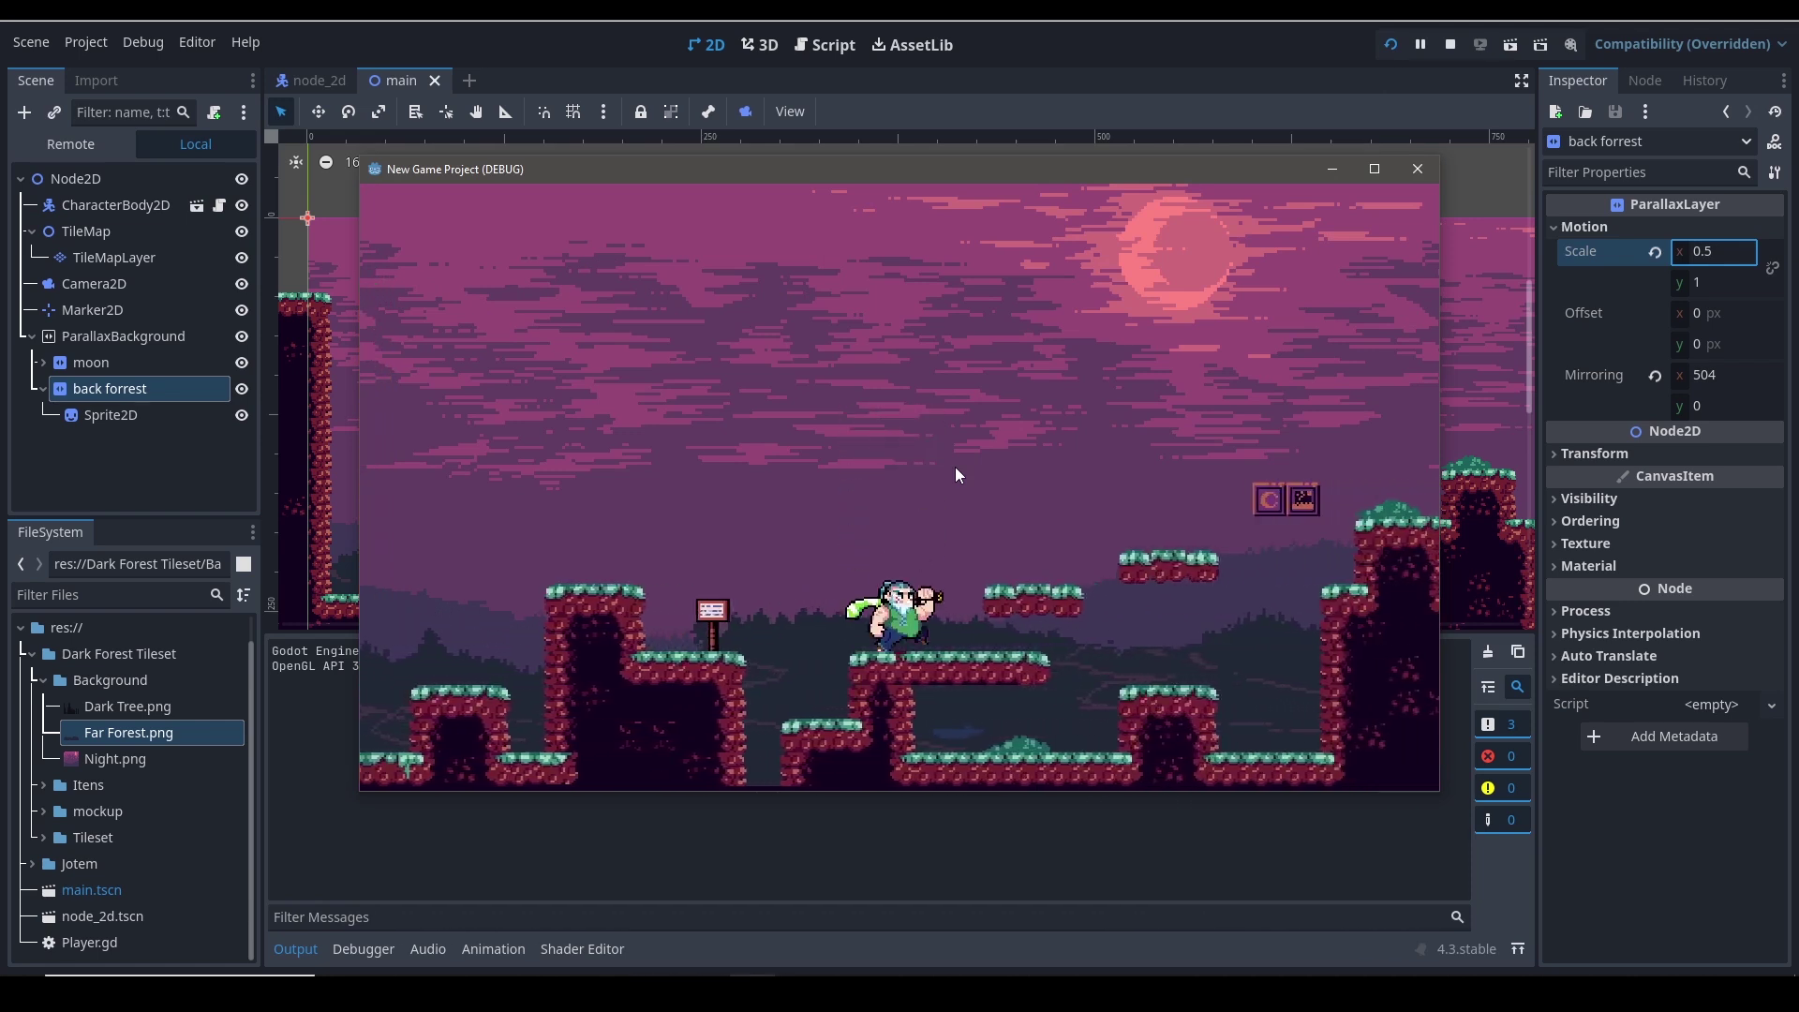
pyautogui.press('space')
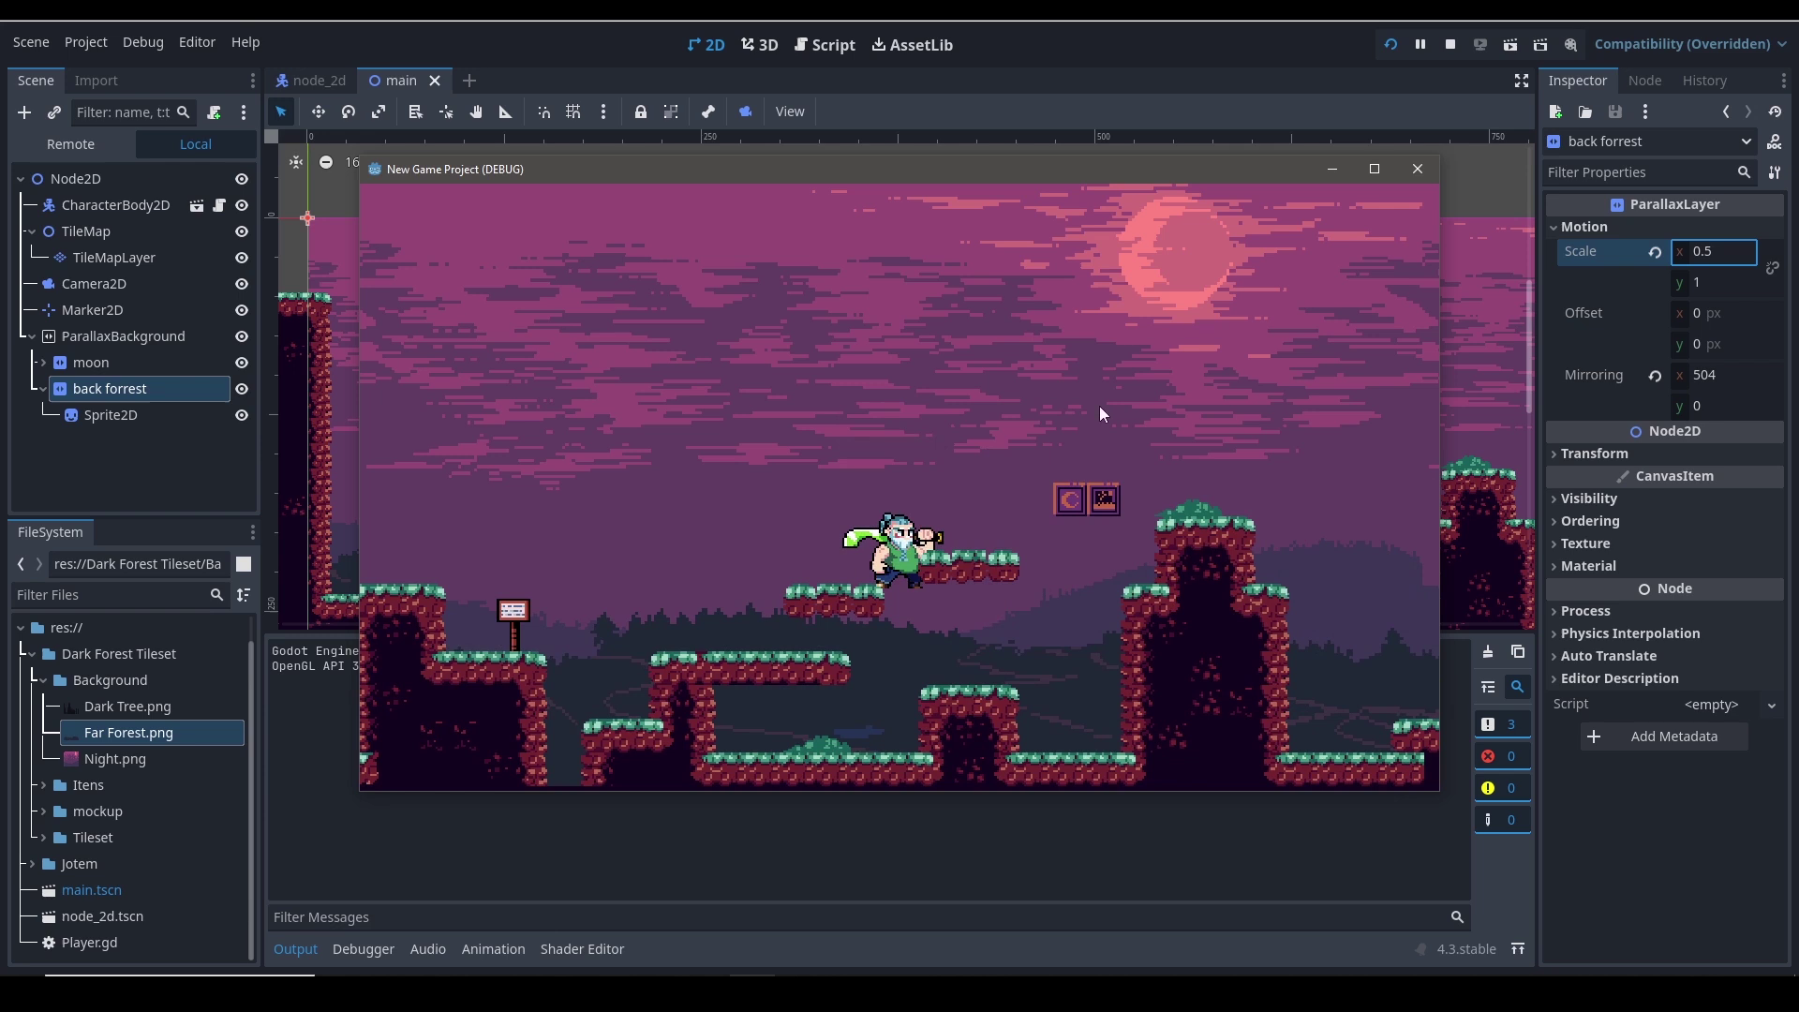
pyautogui.click(1417, 169)
# Set the back forrest layer's x motion scale to 0.2 and run the game
pyautogui.click(1735, 253)
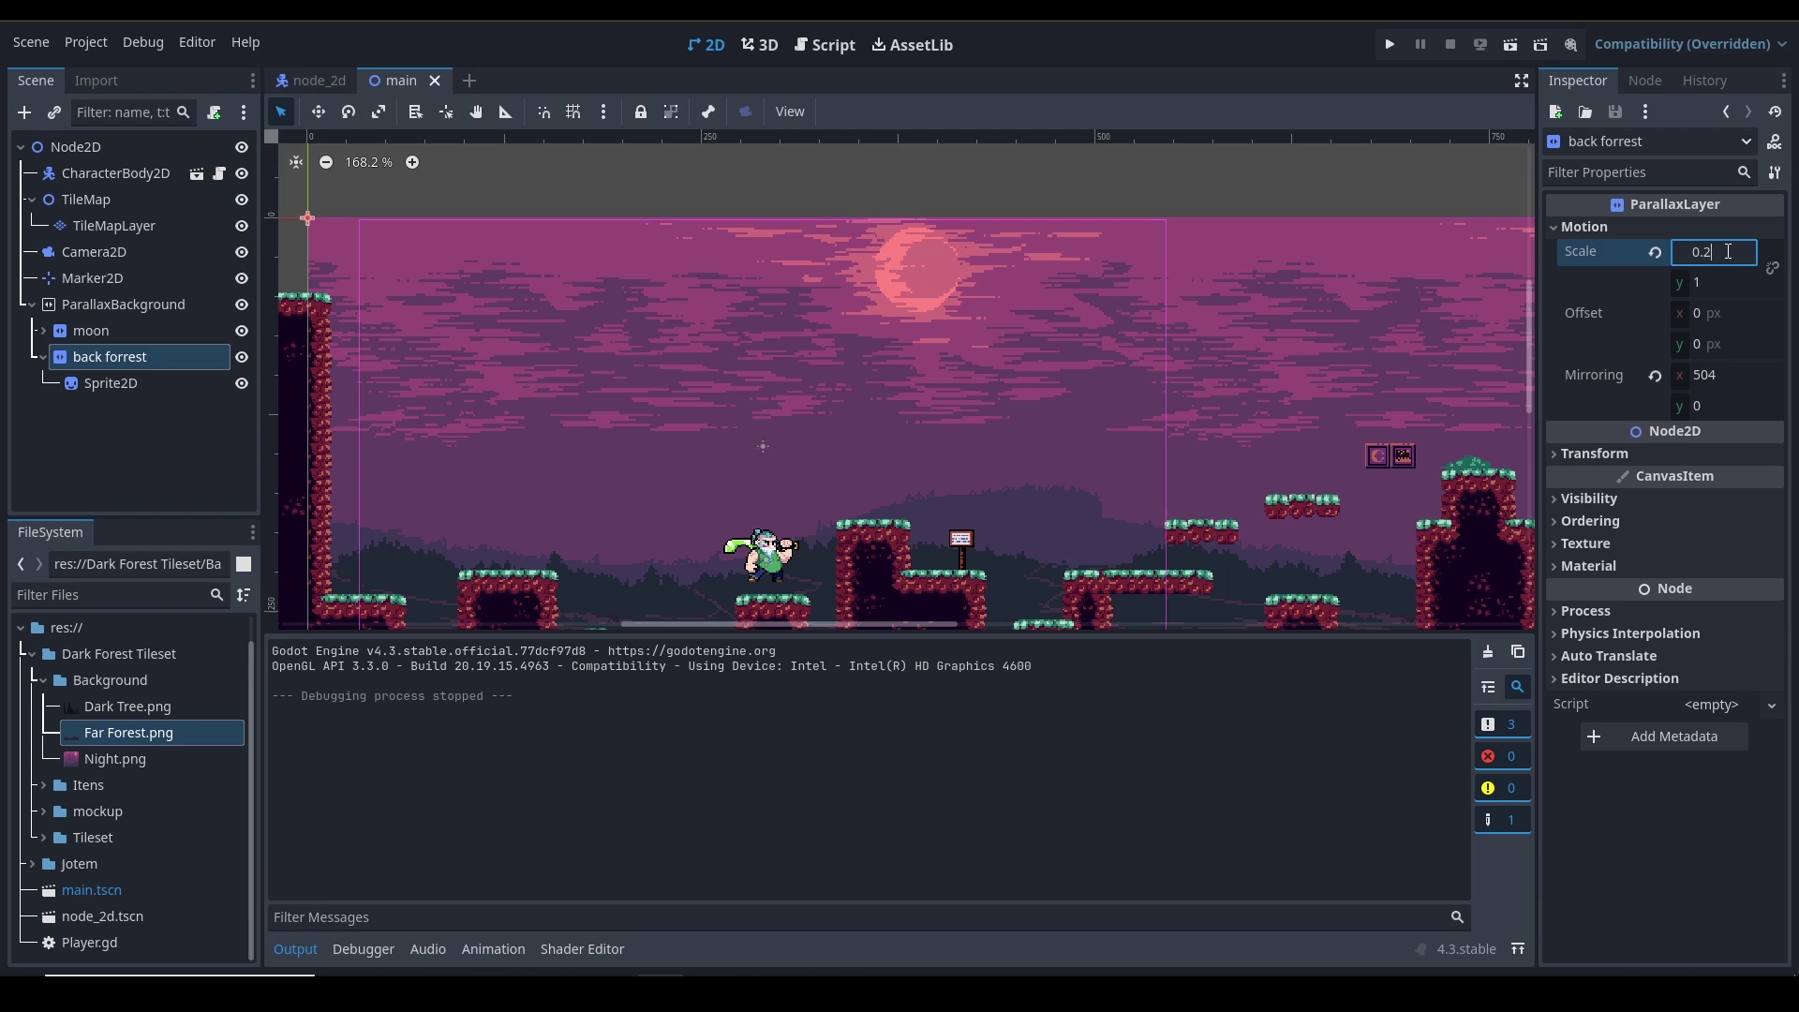
pyautogui.press('Return')
pyautogui.click(1395, 49)
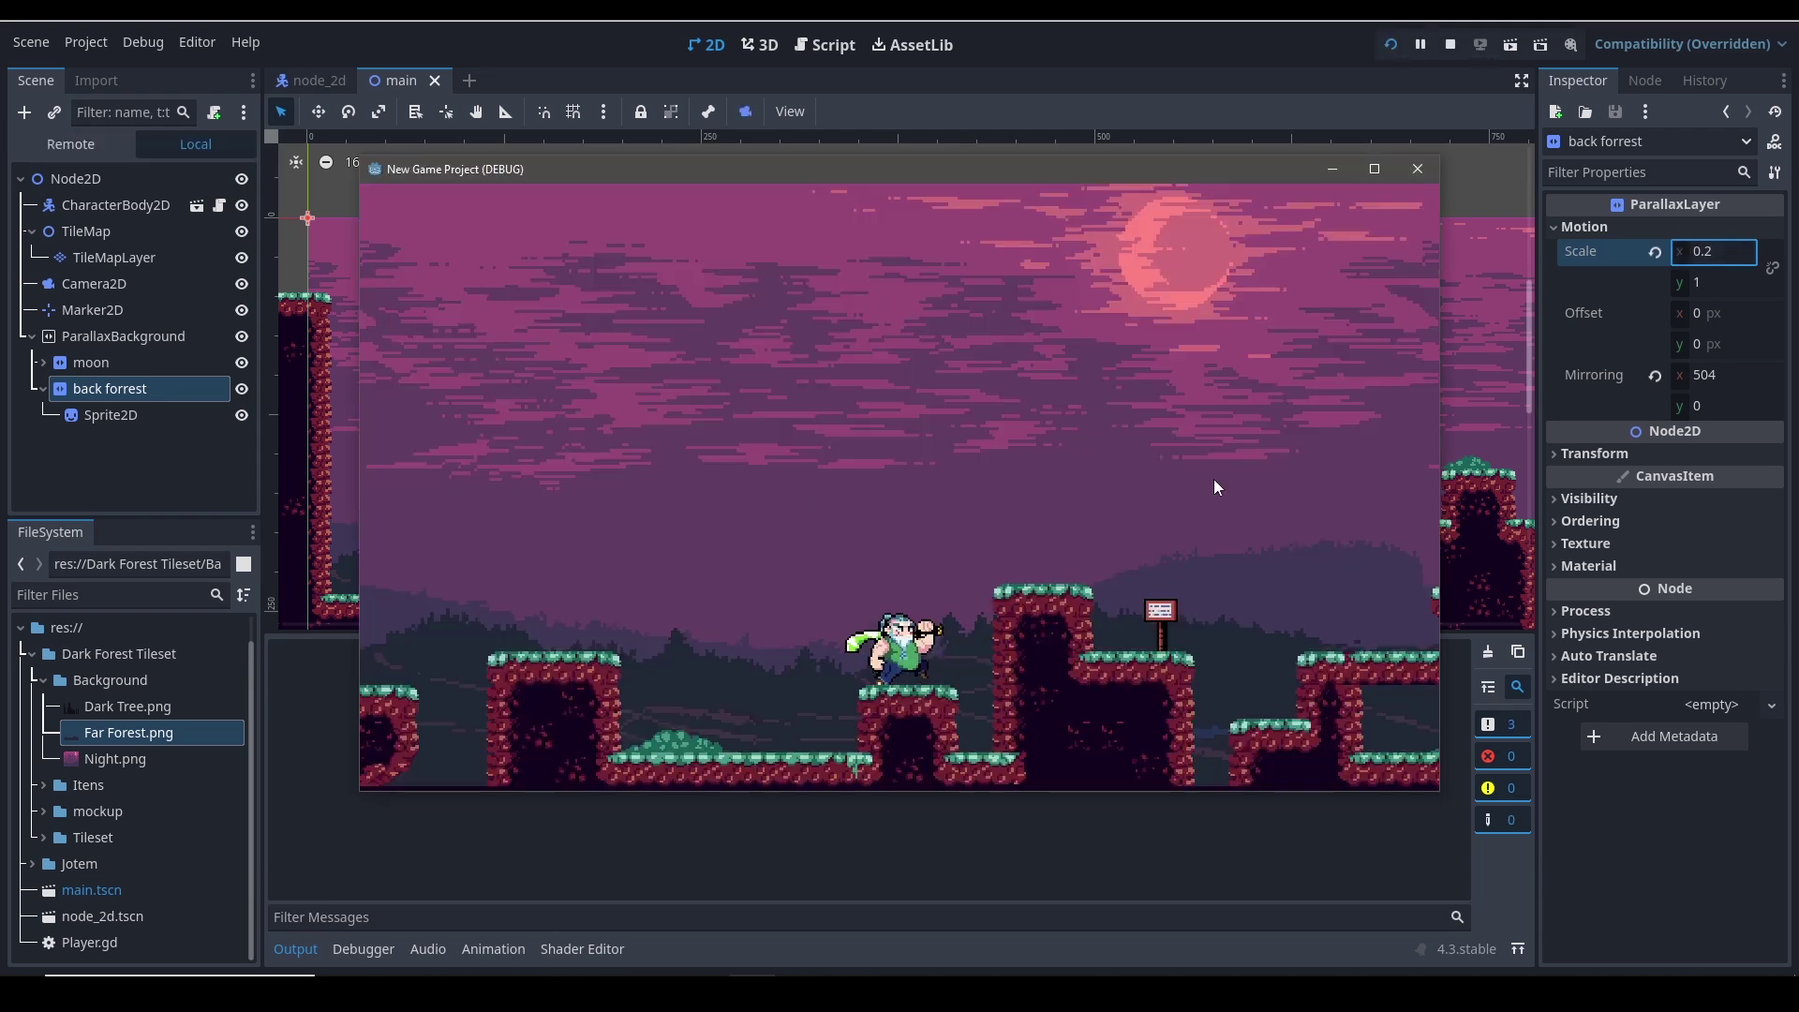
# Move and jump the character through the level to check the slower far forest parallax, and close the game
pyautogui.press('Right')
pyautogui.press('space')
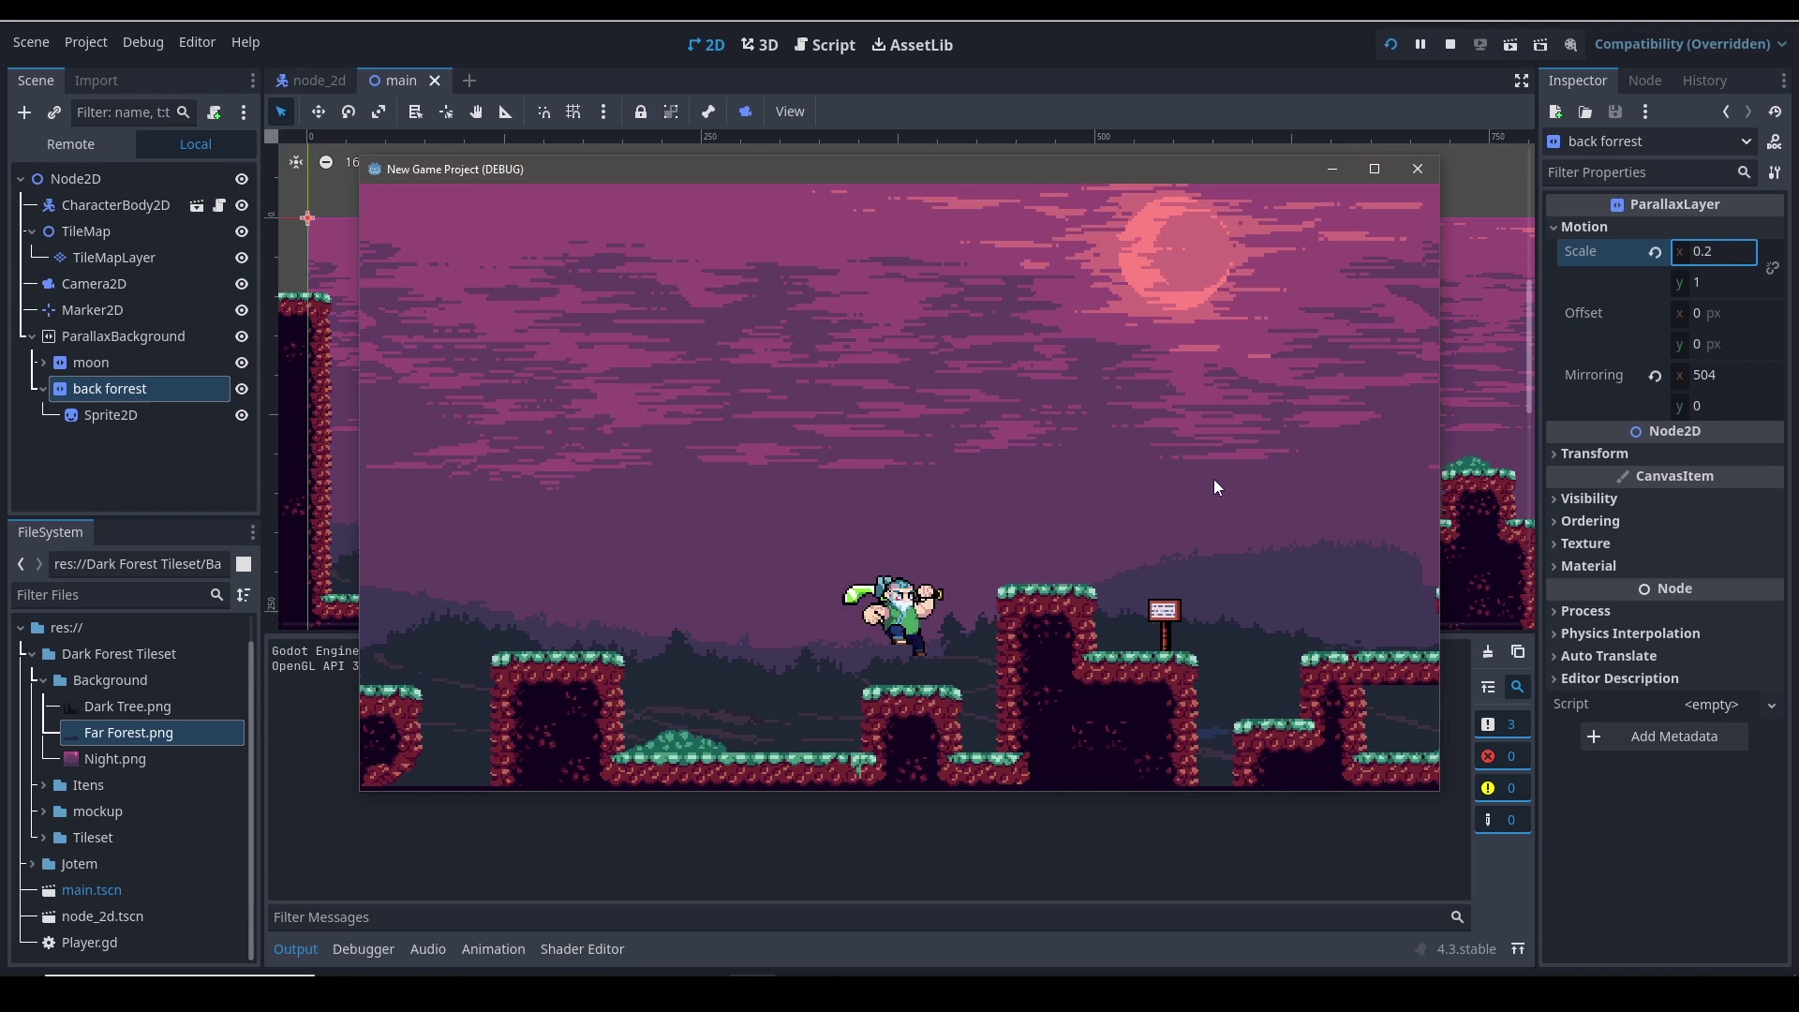
pyautogui.press('Right')
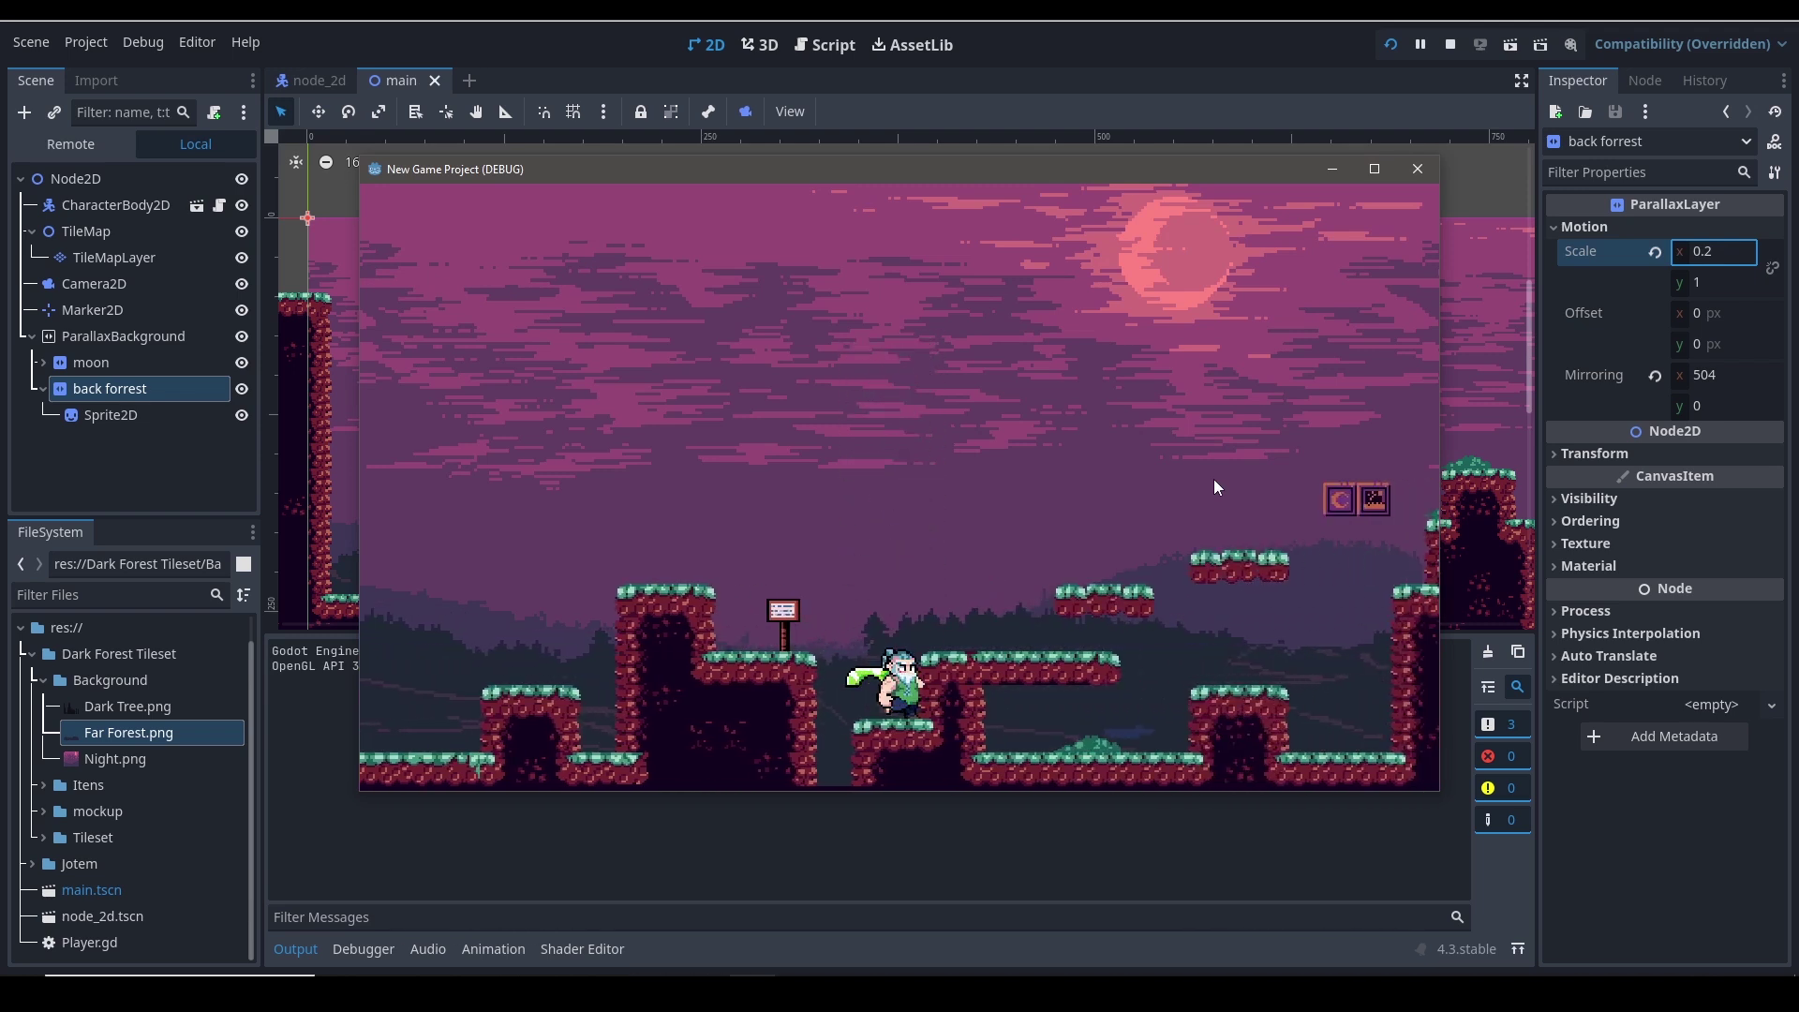
pyautogui.press('Right')
pyautogui.press('space')
pyautogui.press('space')
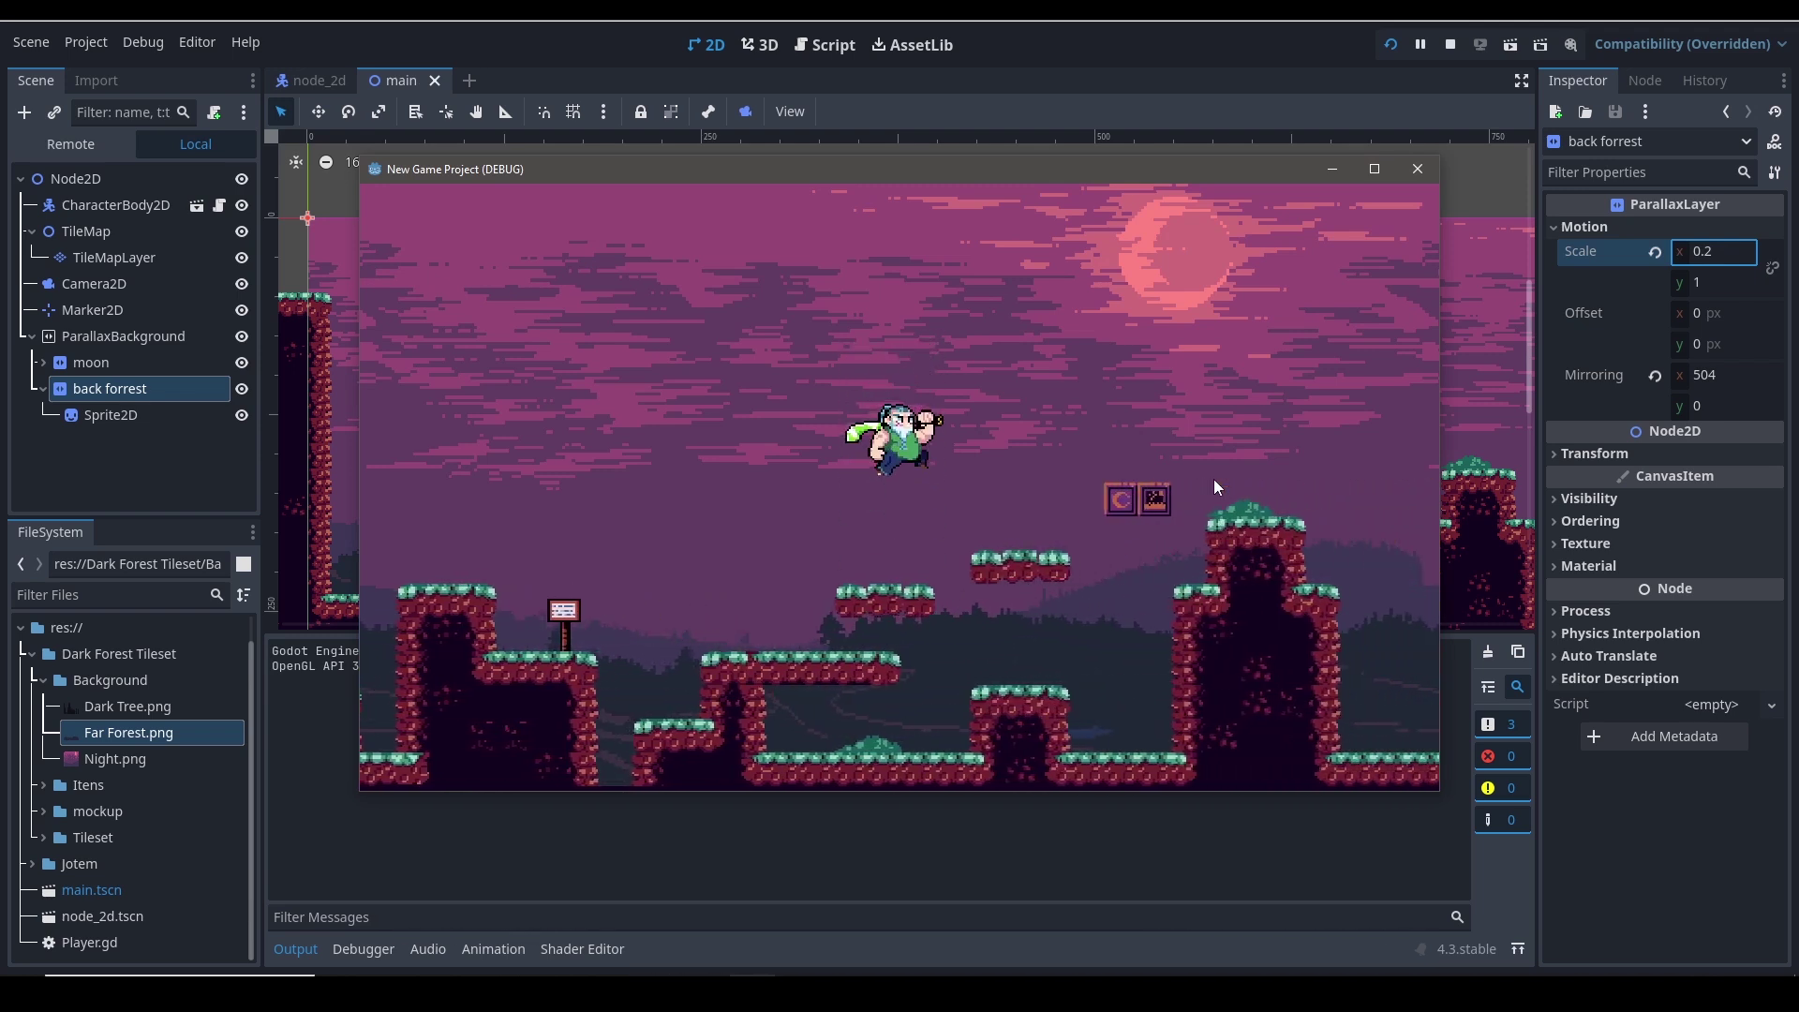
pyautogui.press('Right')
pyautogui.press('Right')
pyautogui.press('space')
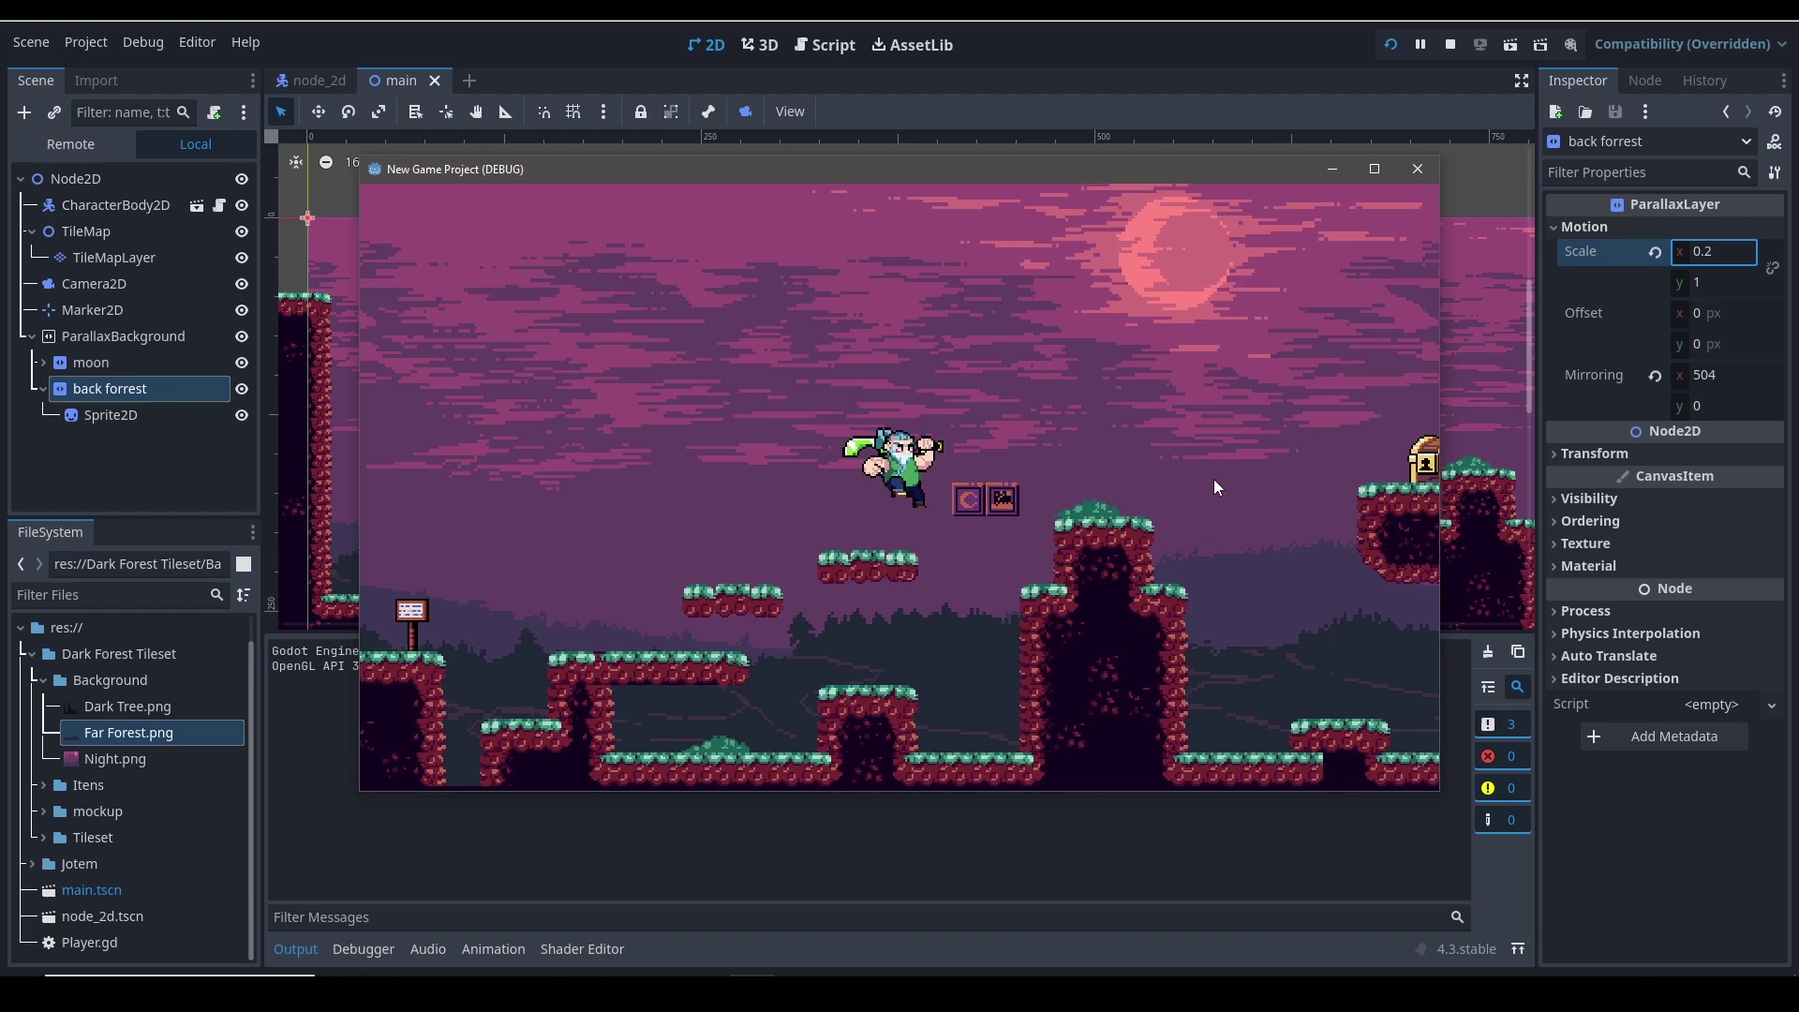
pyautogui.press('Right')
pyautogui.press('space')
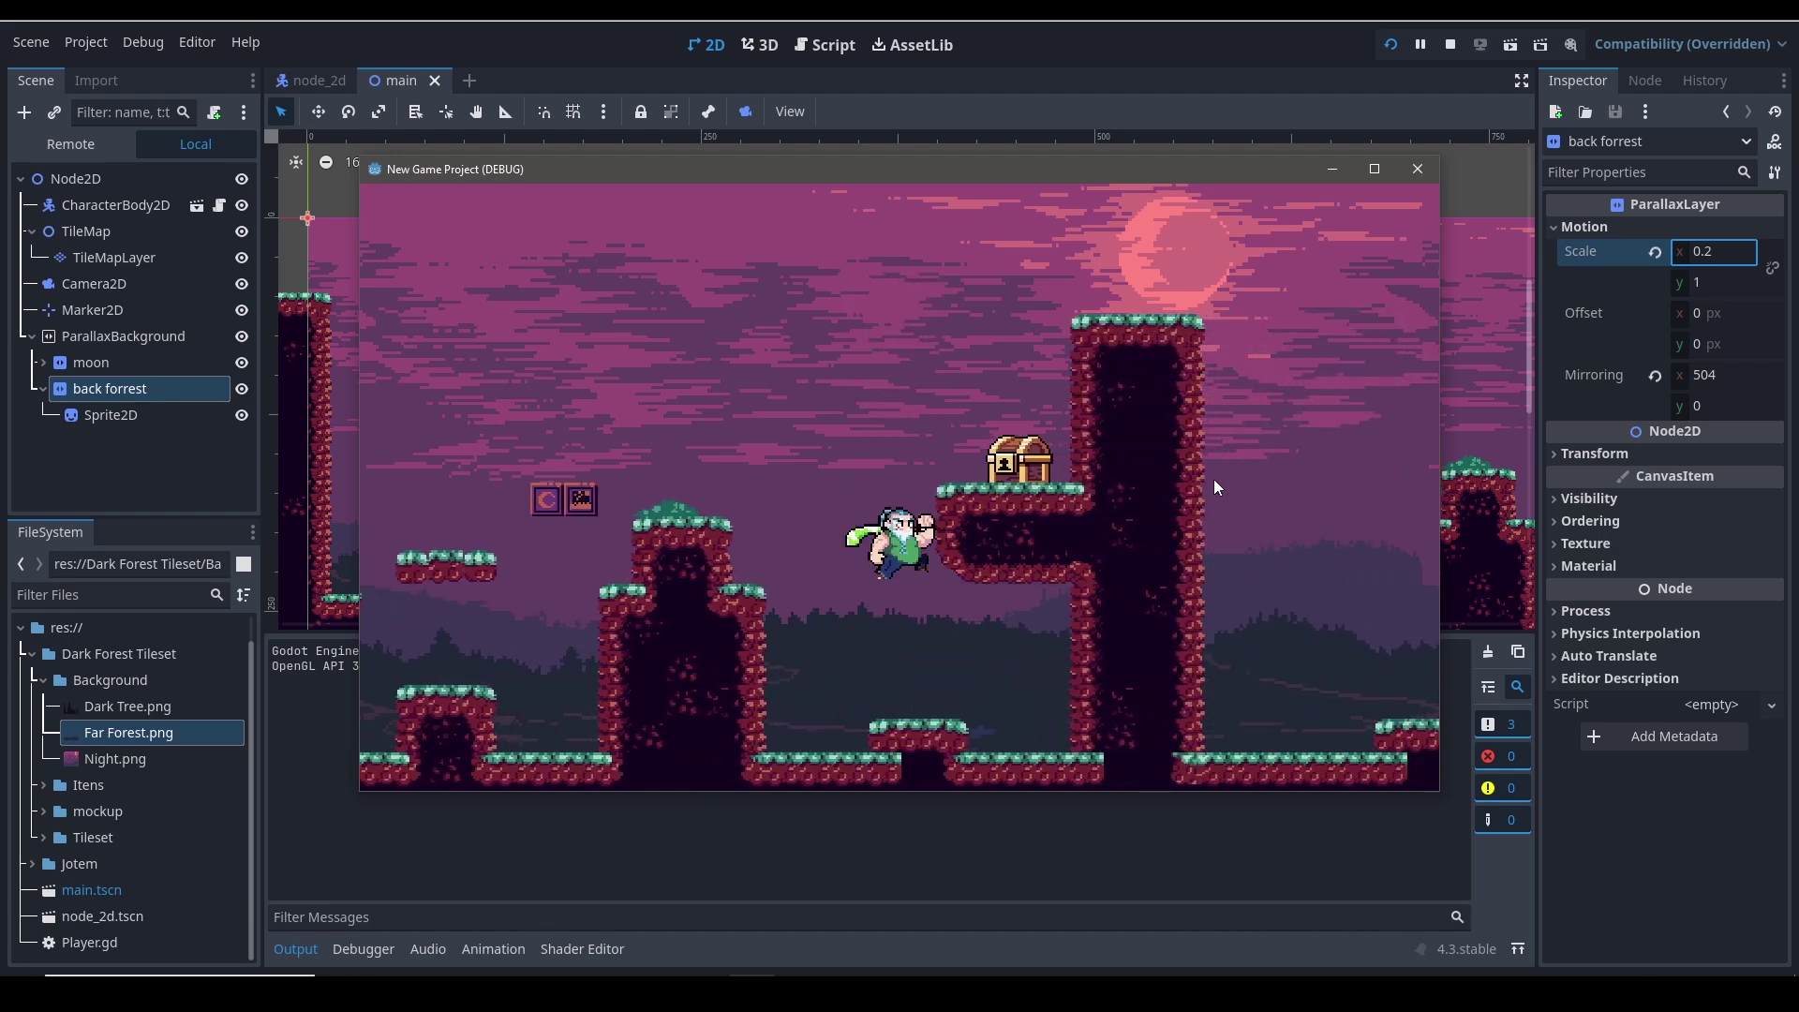
pyautogui.press('Right')
pyautogui.click(1417, 170)
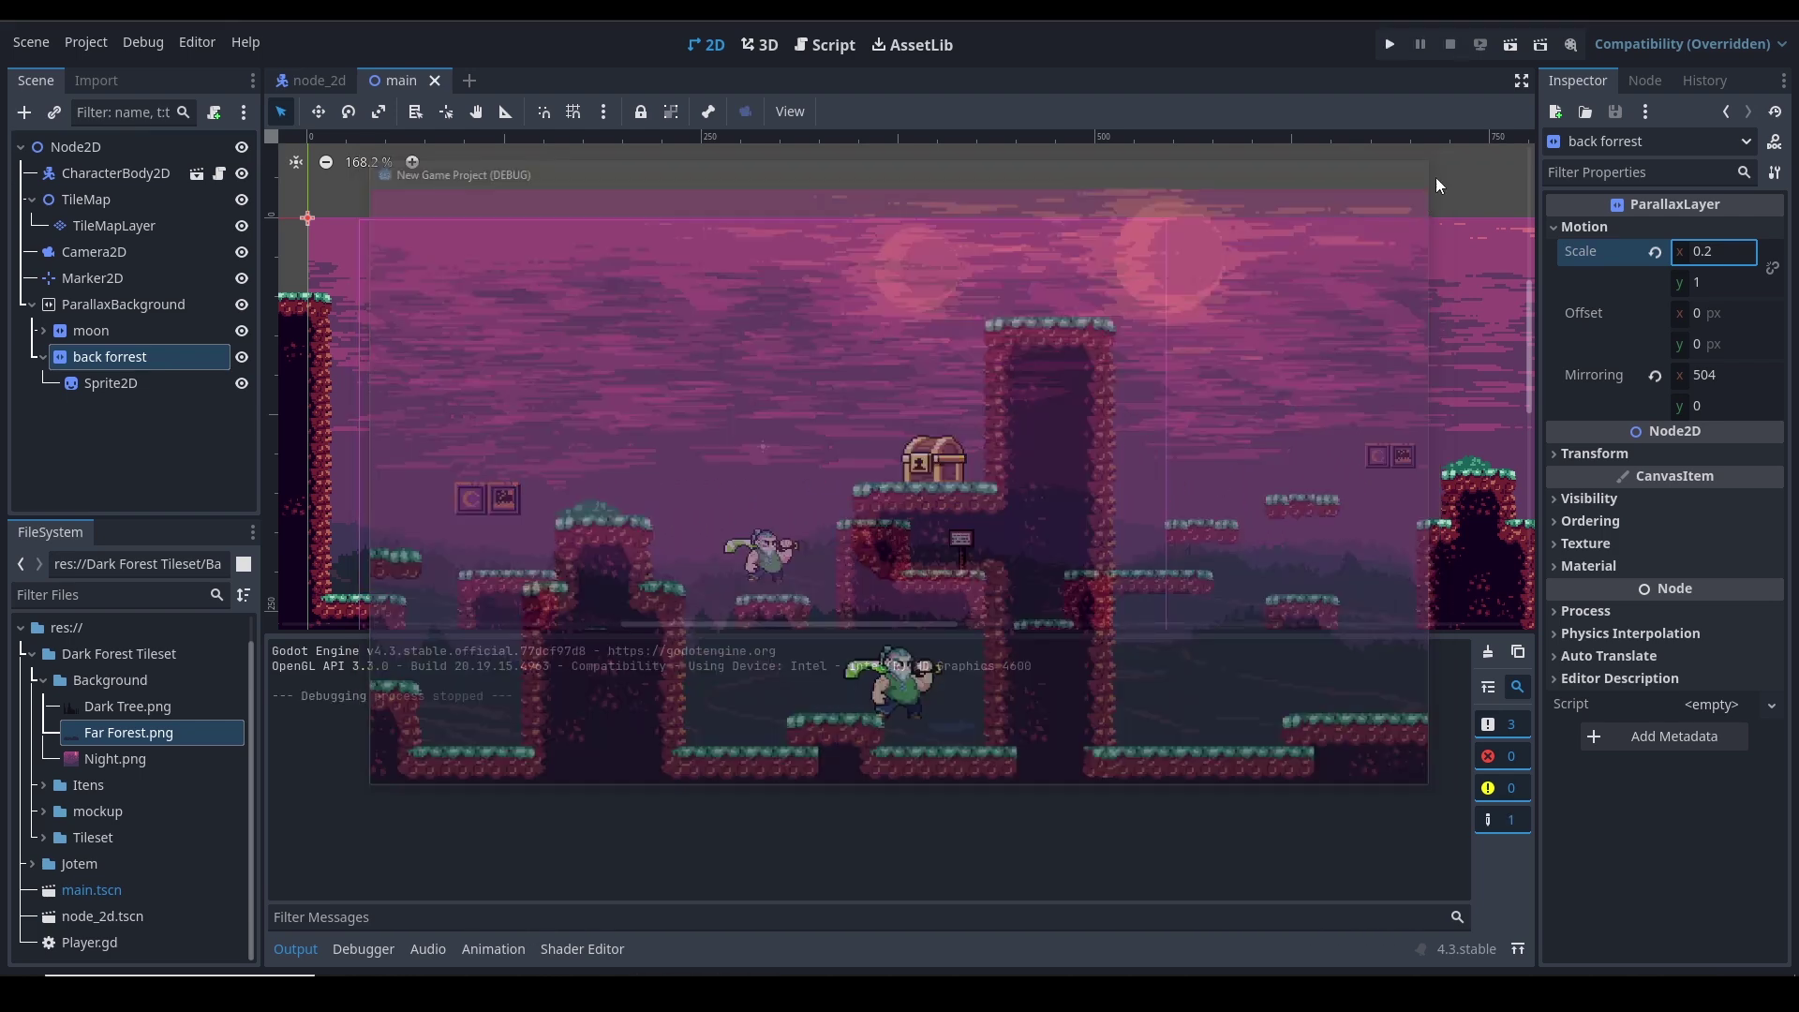
# Add a new ParallaxLayer under ParallaxBackground and rename it trees
pyautogui.click(44, 356)
pyautogui.click(90, 300)
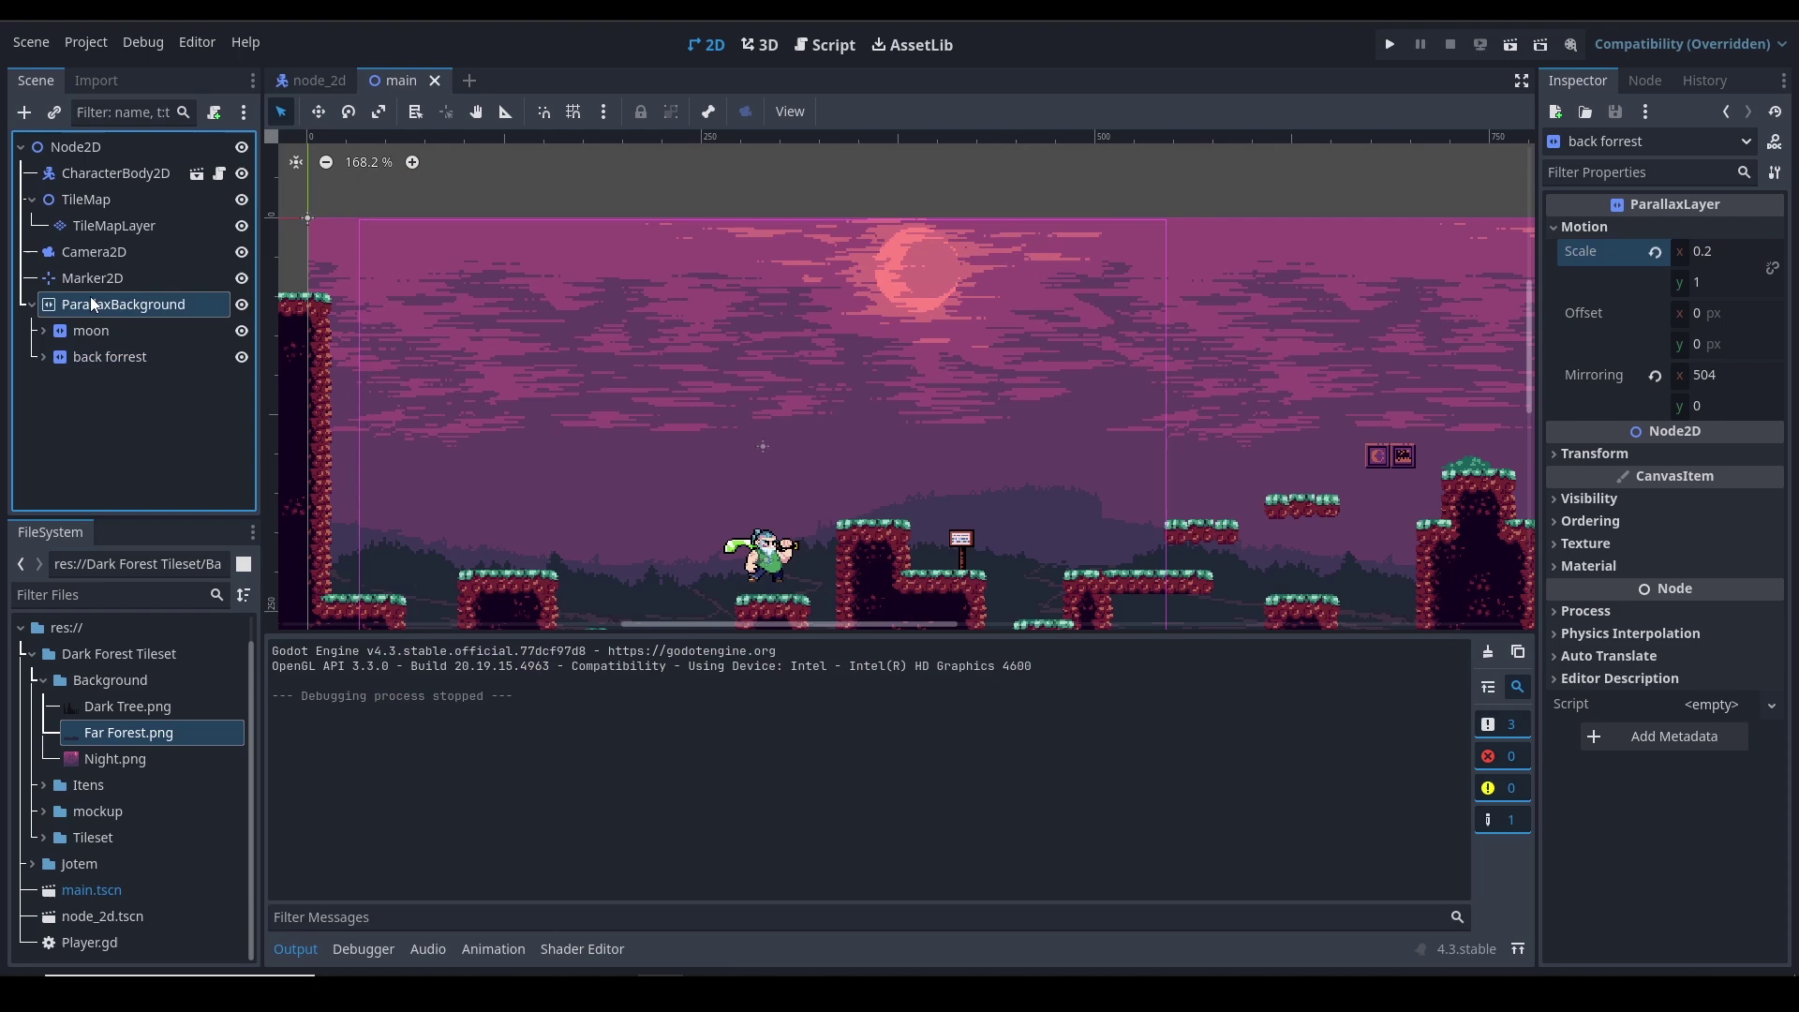
pyautogui.hotkey('ctrl', 'a')
pyautogui.write('para')
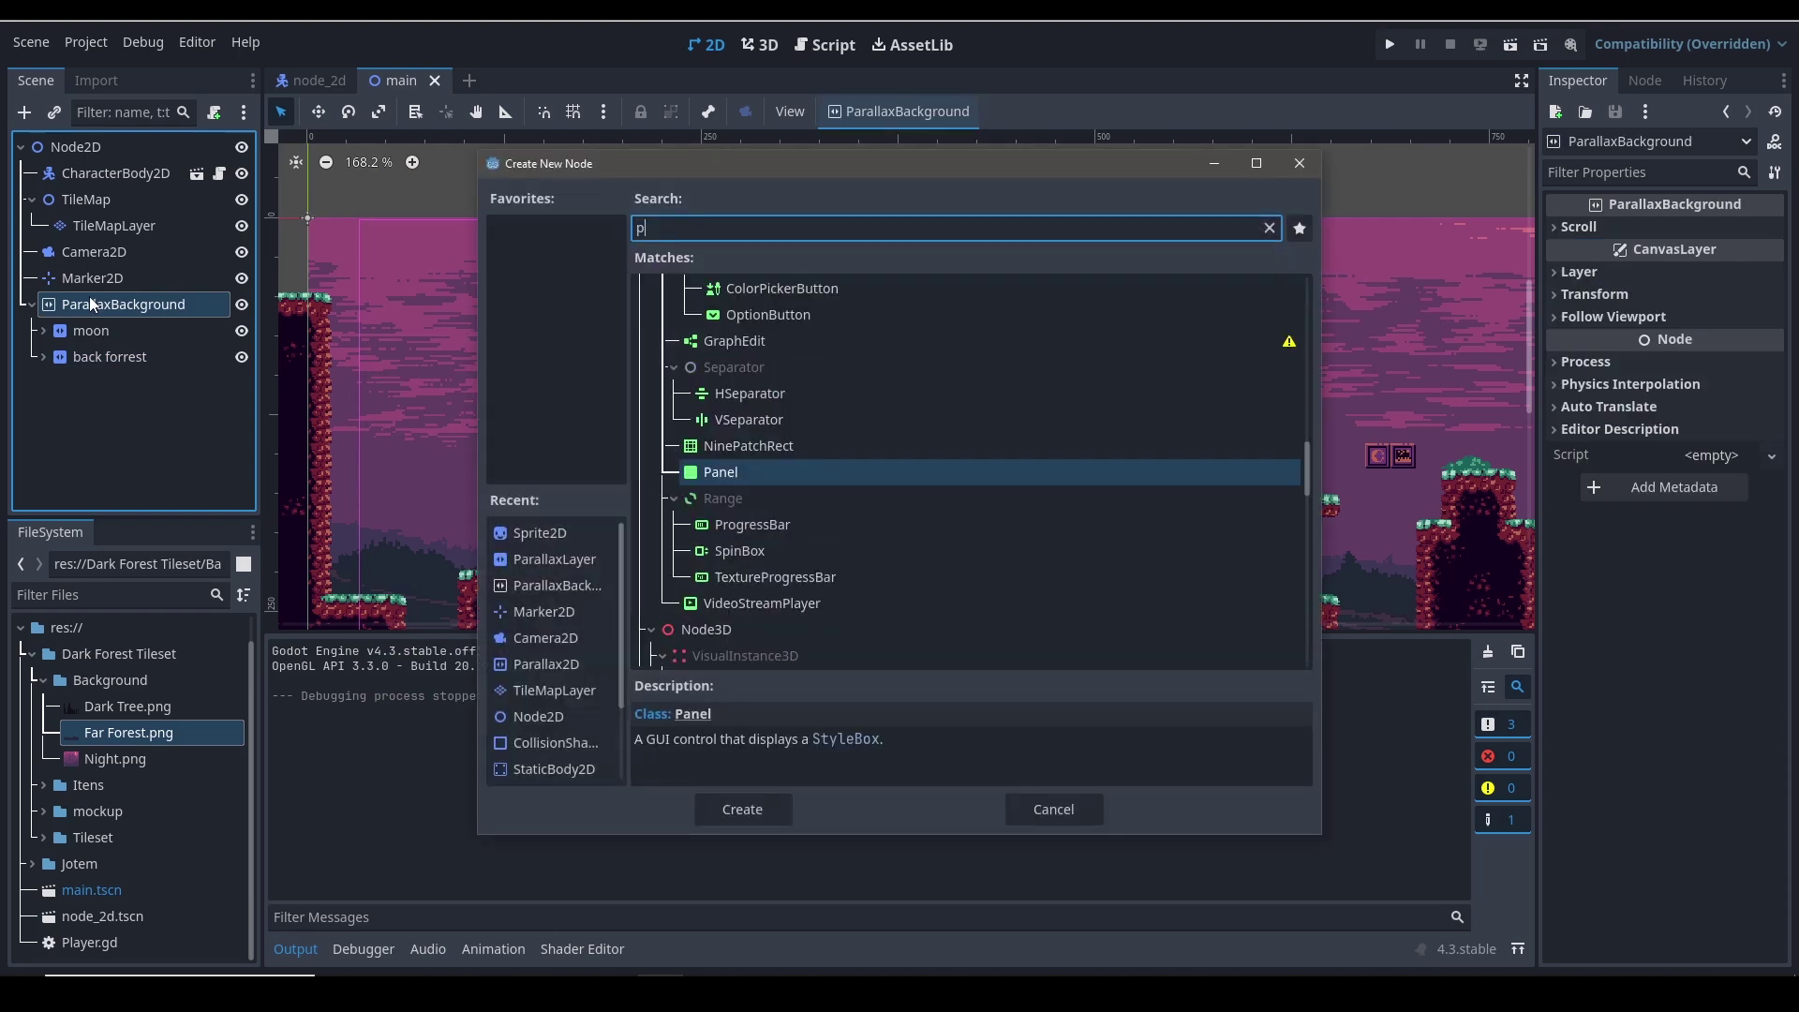
pyautogui.click(740, 574)
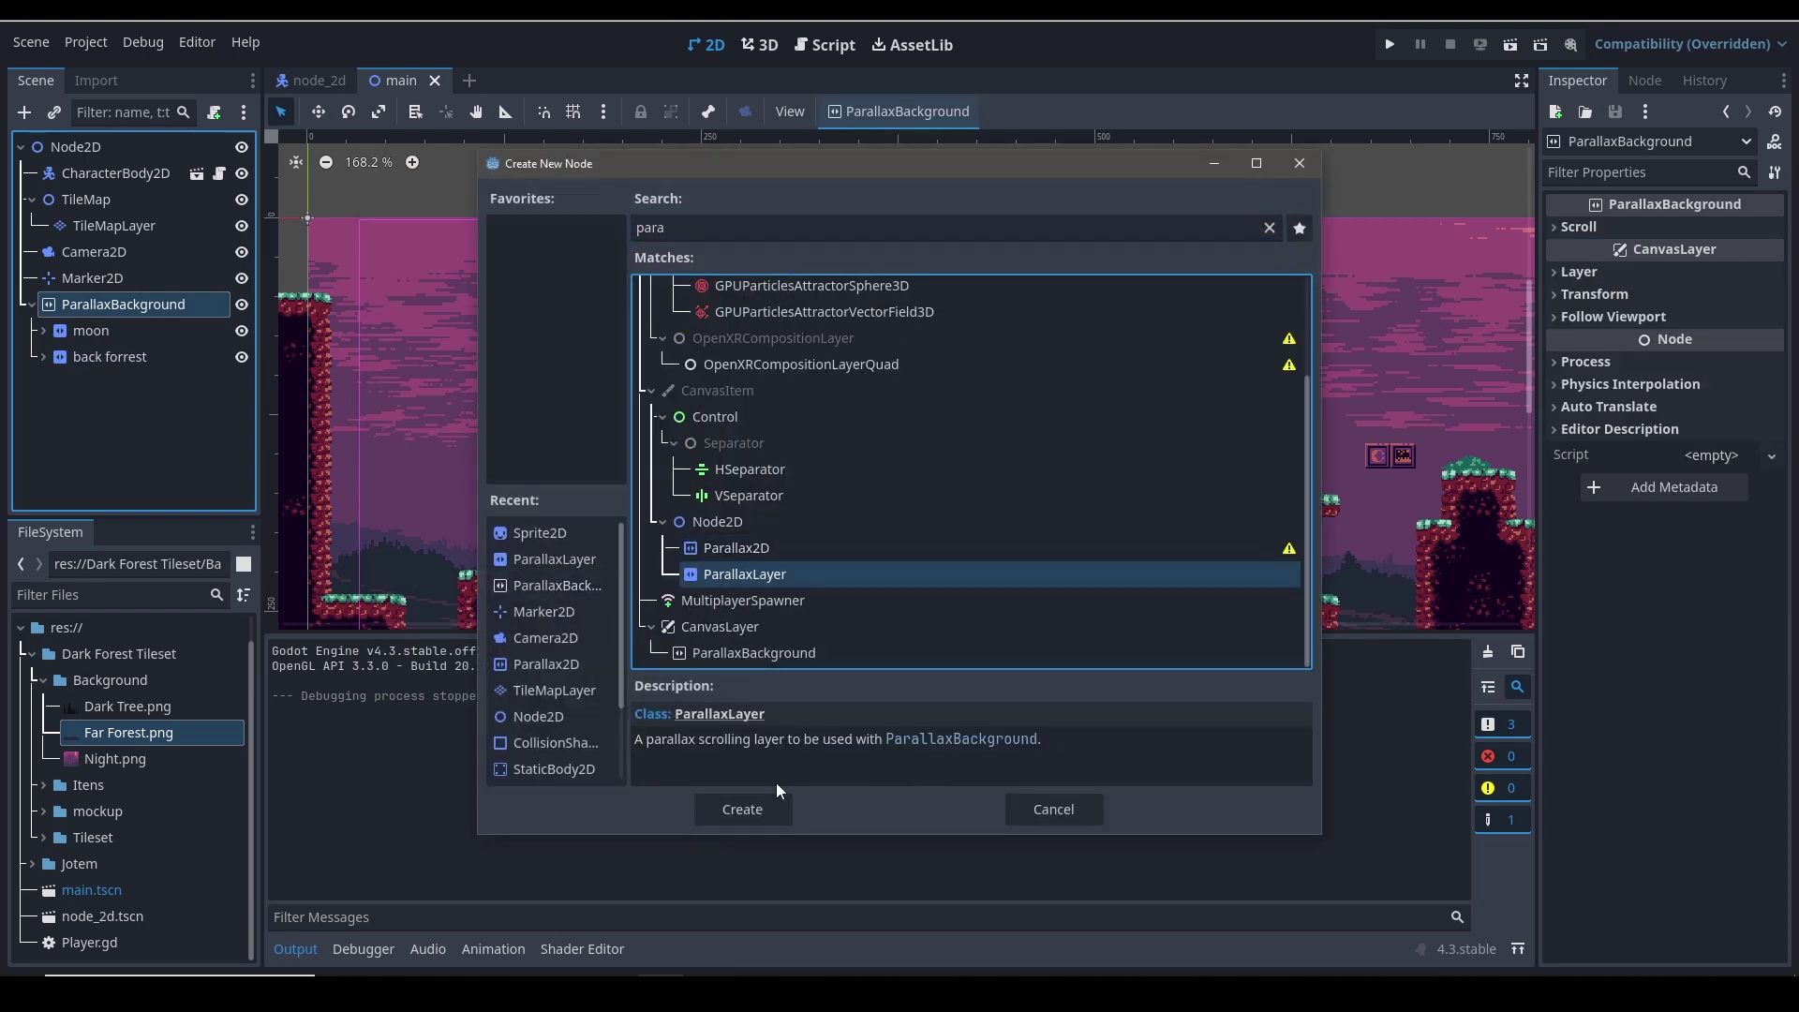
pyautogui.click(768, 804)
pyautogui.doubleClick(98, 382)
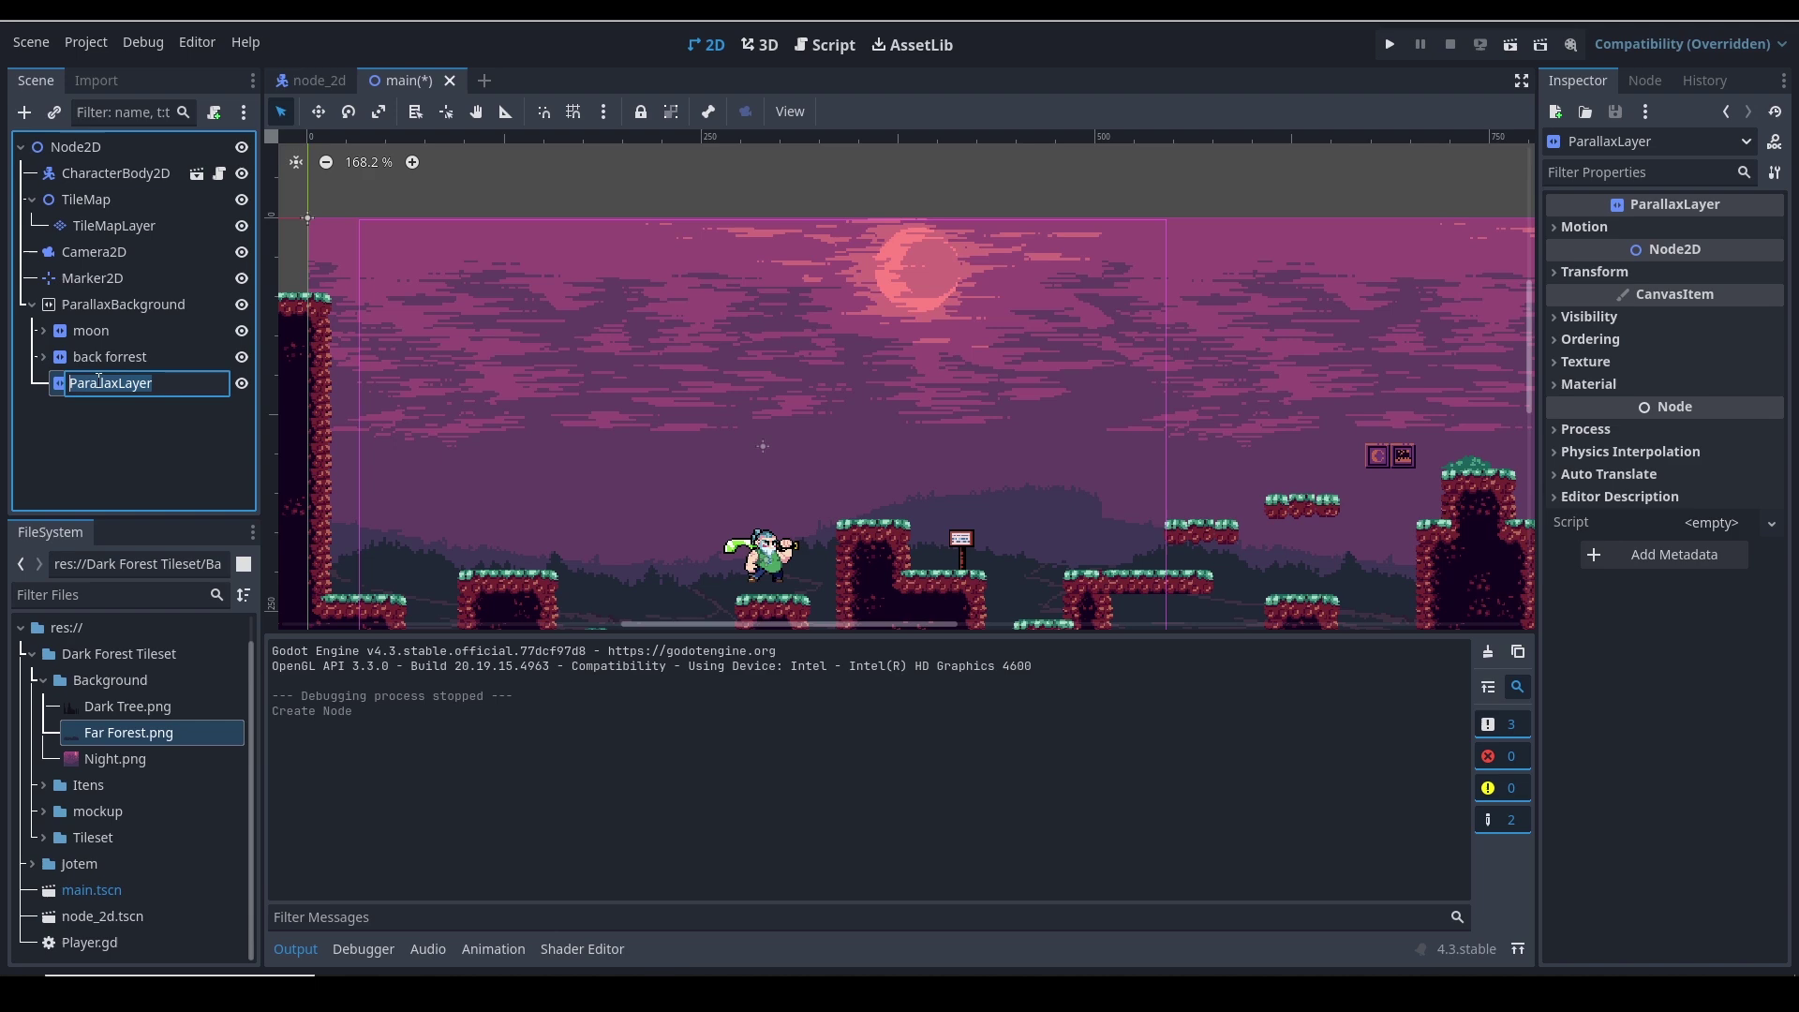
pyautogui.write('trees')
pyautogui.press('Return')
# Add a Sprite2D child to the trees layer and assign Dark Tree.png as its texture
pyautogui.hotkey('ctrl', 'a')
pyautogui.write('para')
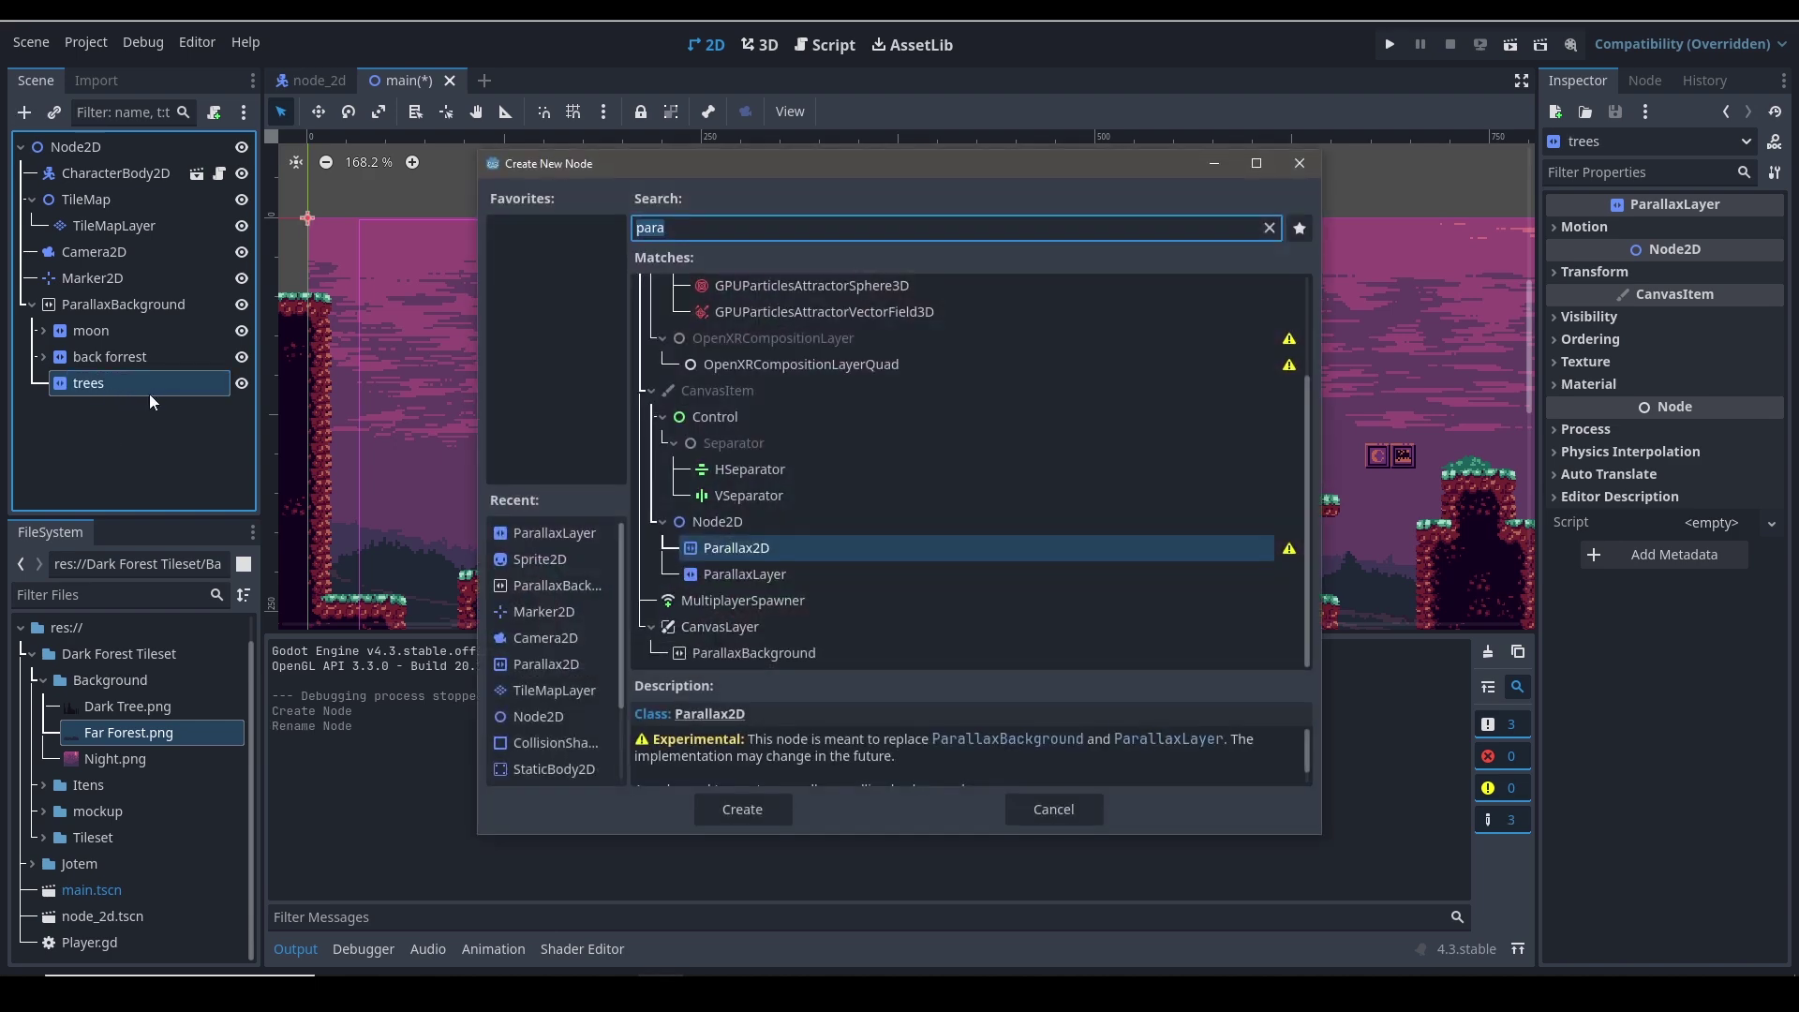
pyautogui.write('sprit')
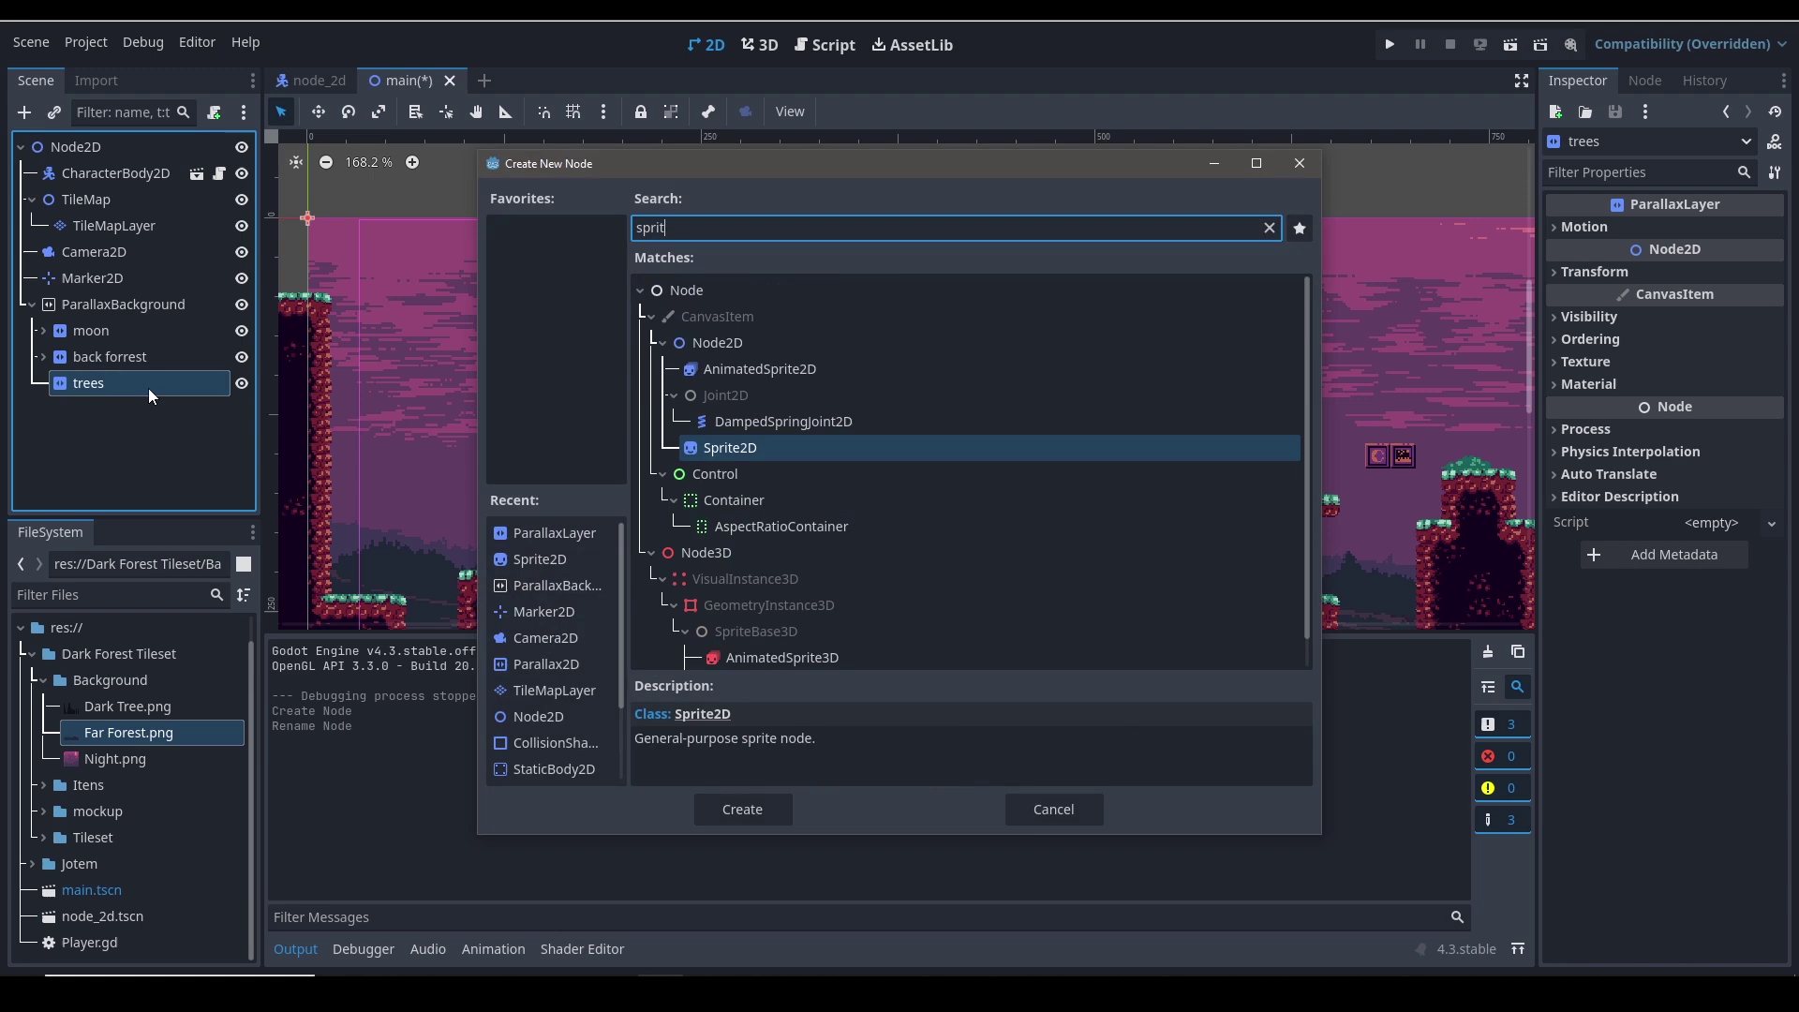
pyautogui.click(740, 811)
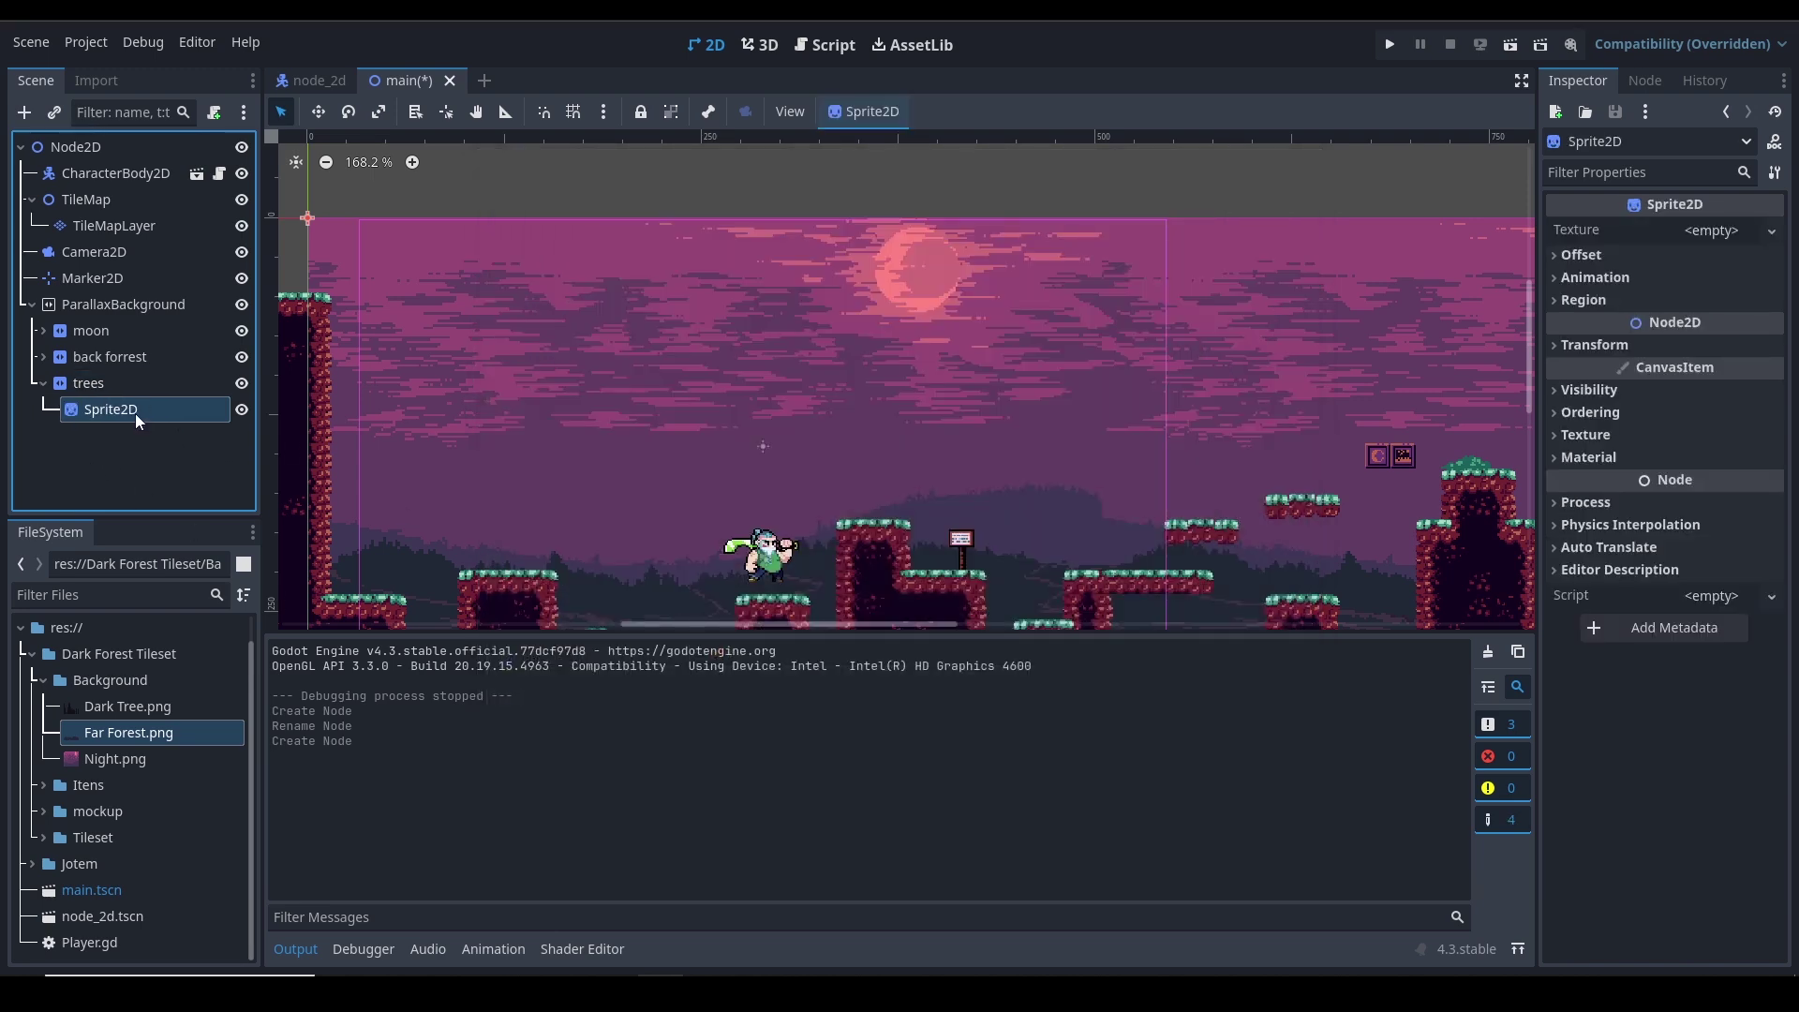
pyautogui.moveTo(88, 710); pyautogui.dragTo(1710, 230)
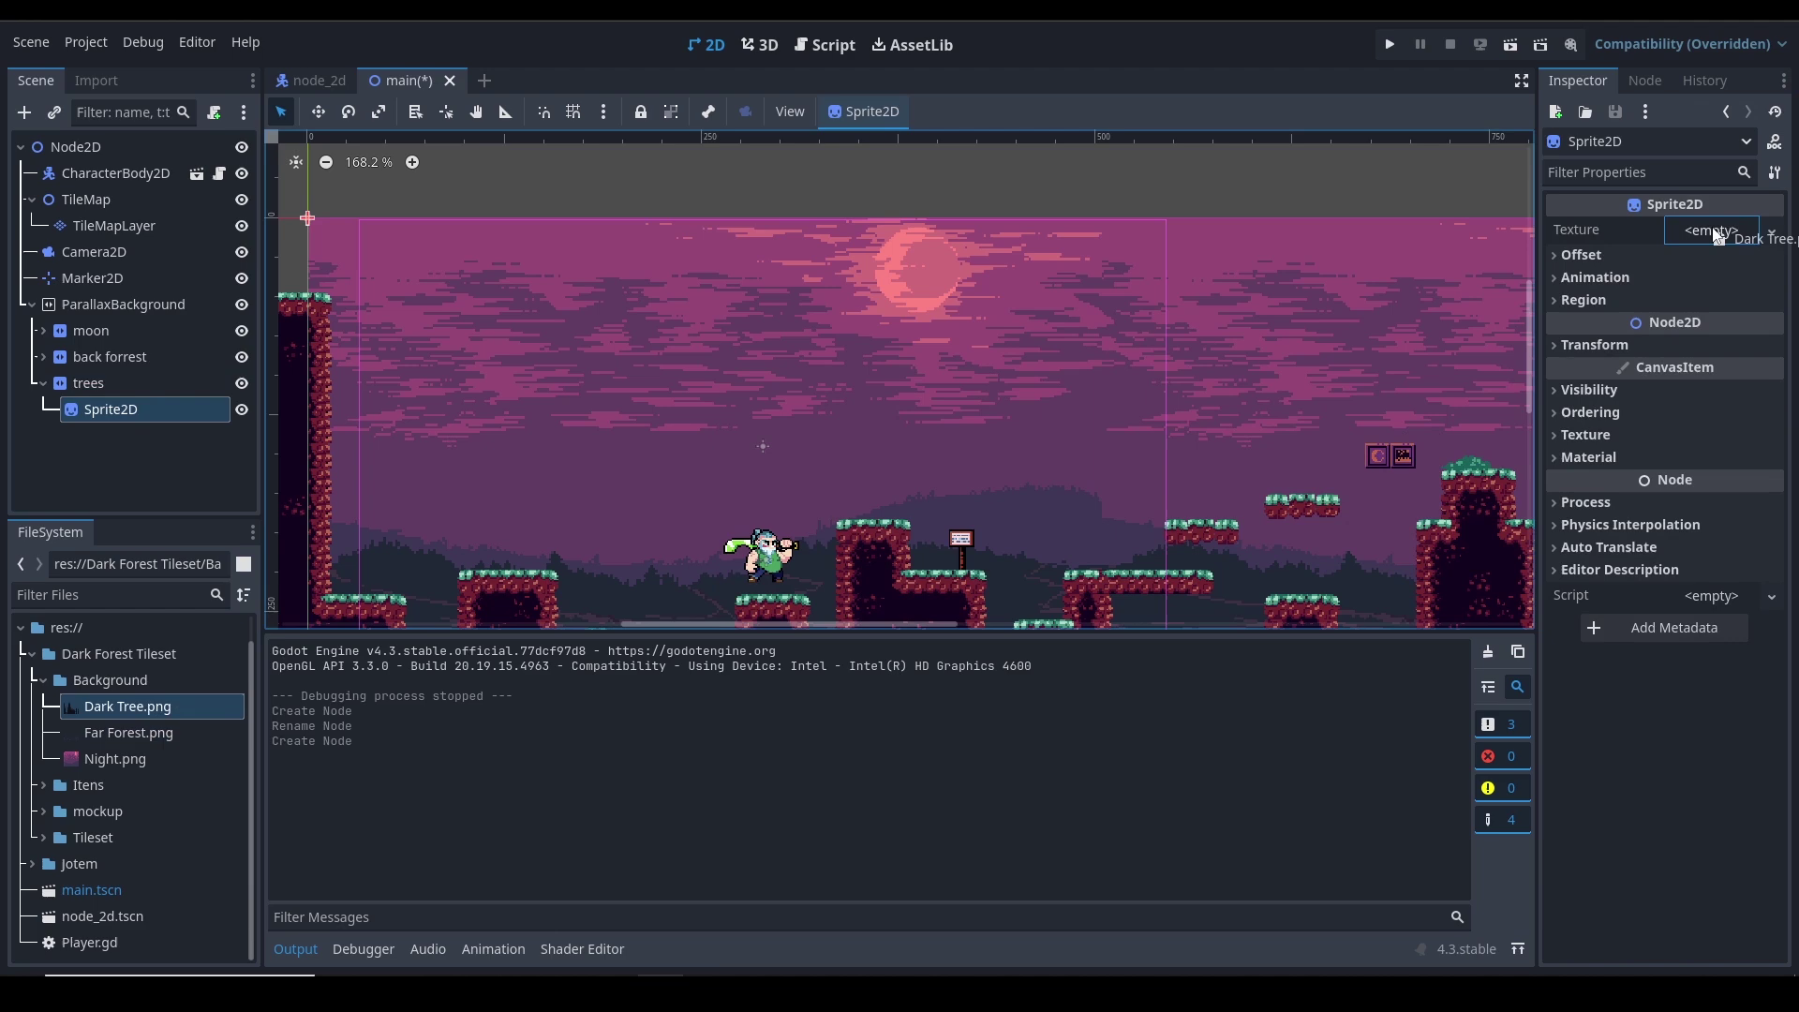
# Turn off centering in the dark tree sprite's offset settings
pyautogui.scroll(-1, 412, 372)
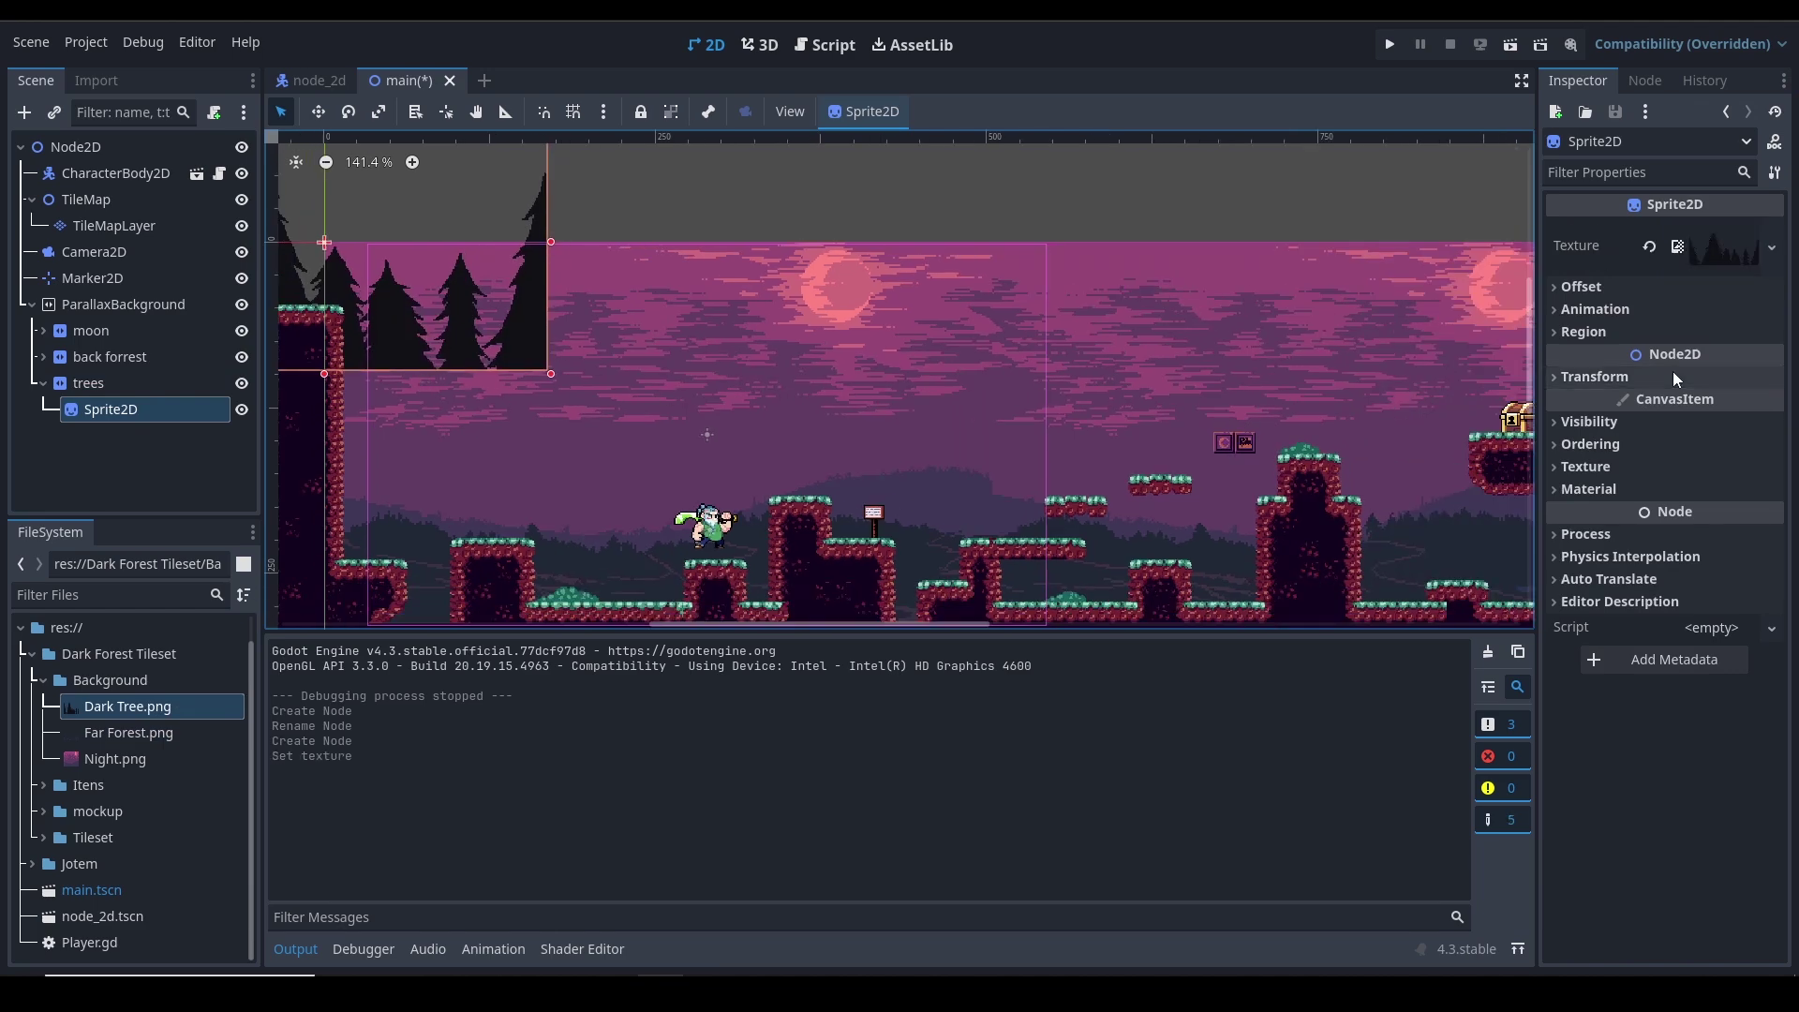
pyautogui.click(1582, 286)
pyautogui.click(1684, 317)
pyautogui.click(1580, 287)
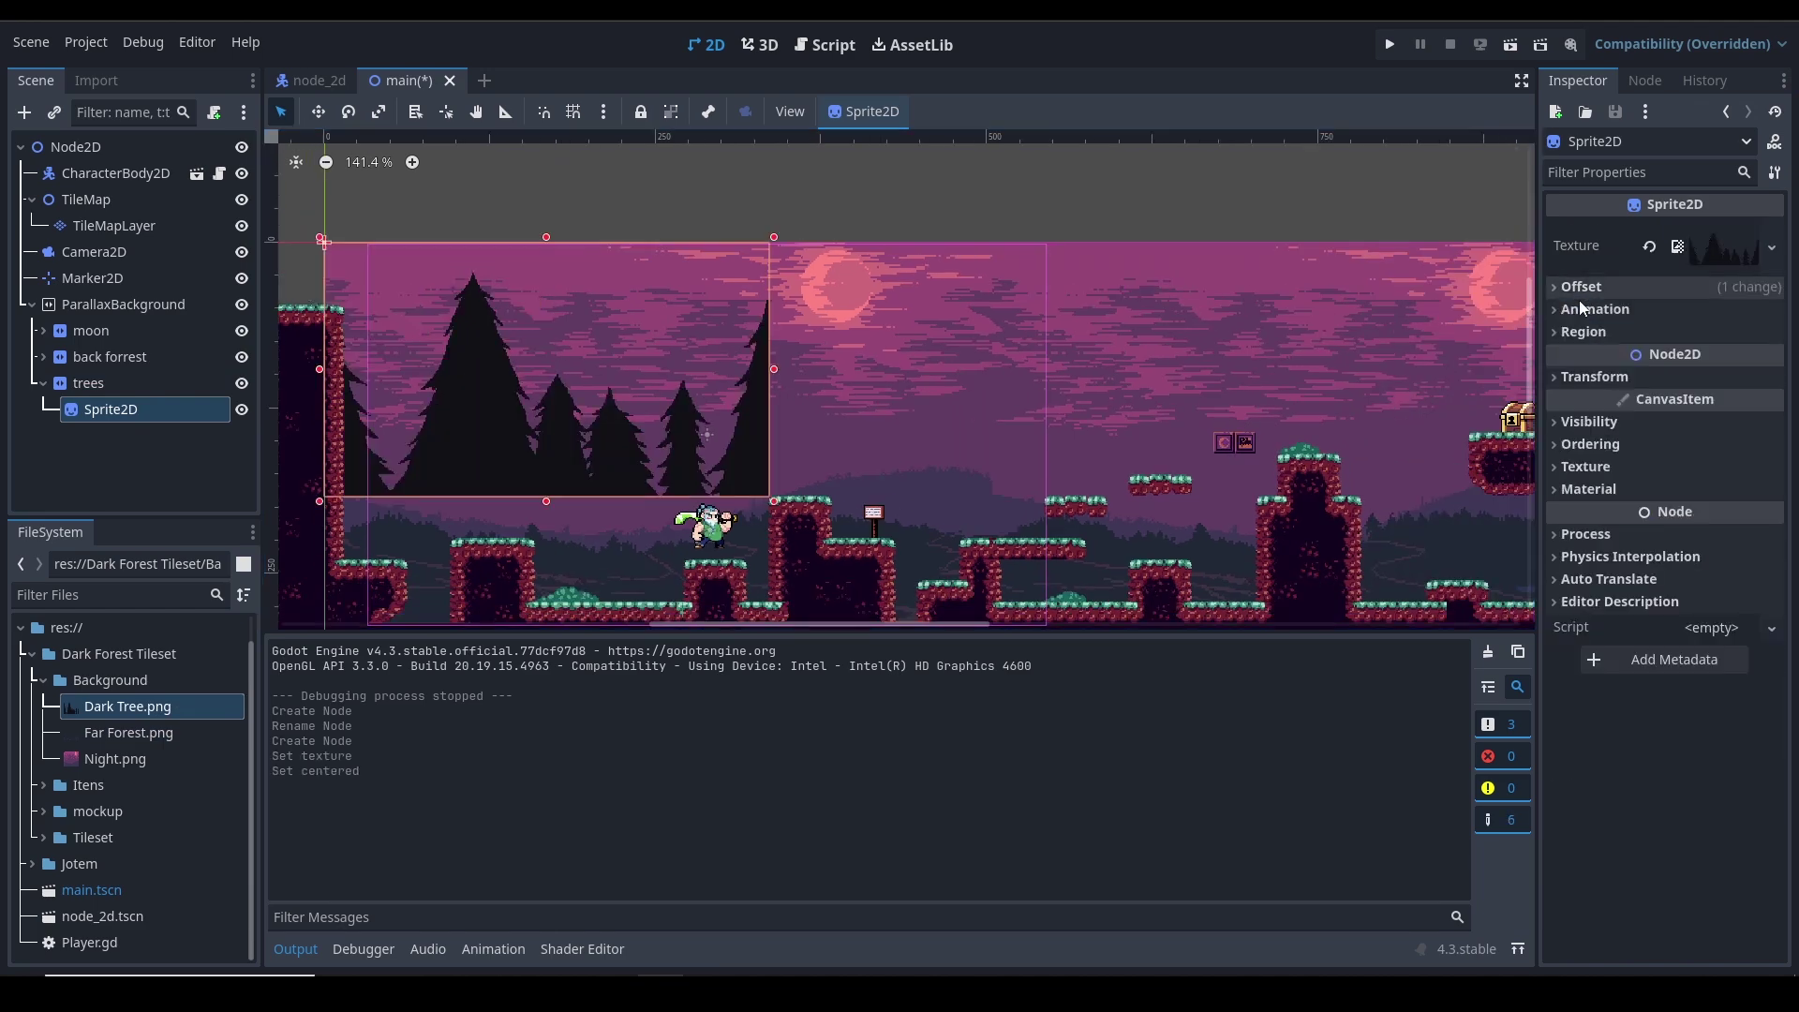
# Move the dark tree sprite down to position (0, 97) so its base lines up with the level's ground, and deselect it
pyautogui.click(1593, 376)
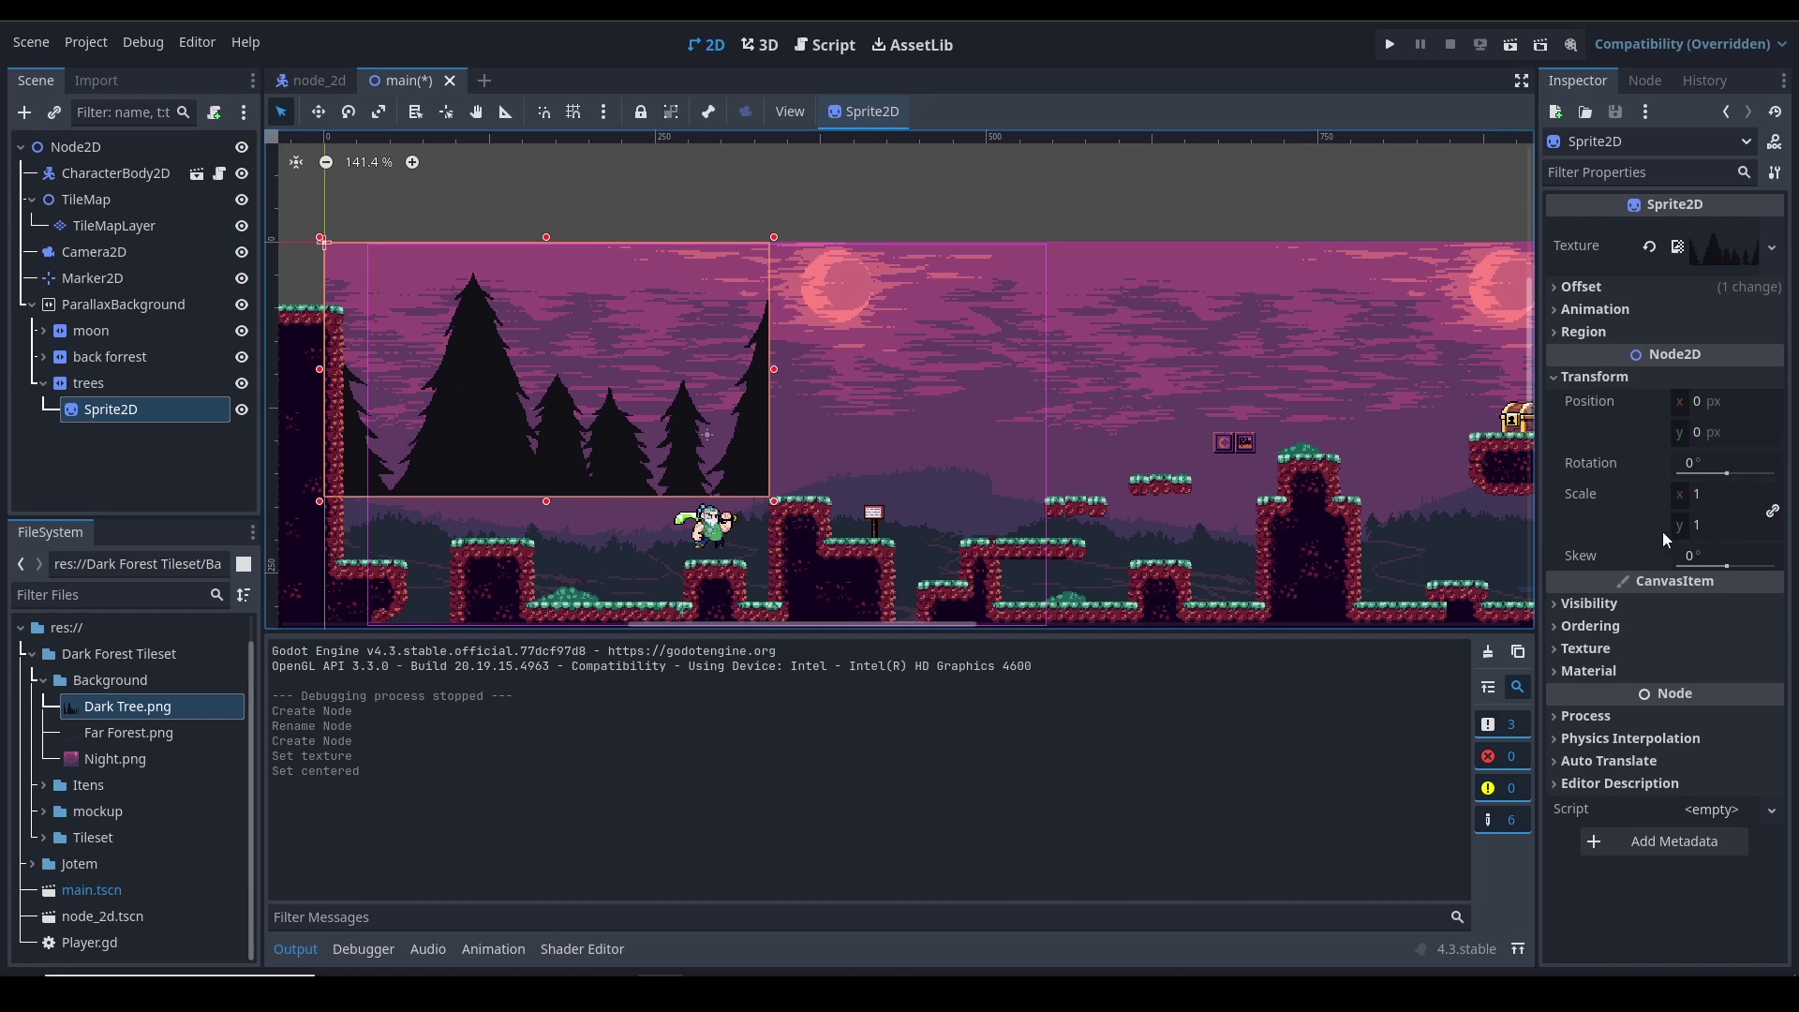
pyautogui.scroll(-3, 541, 305)
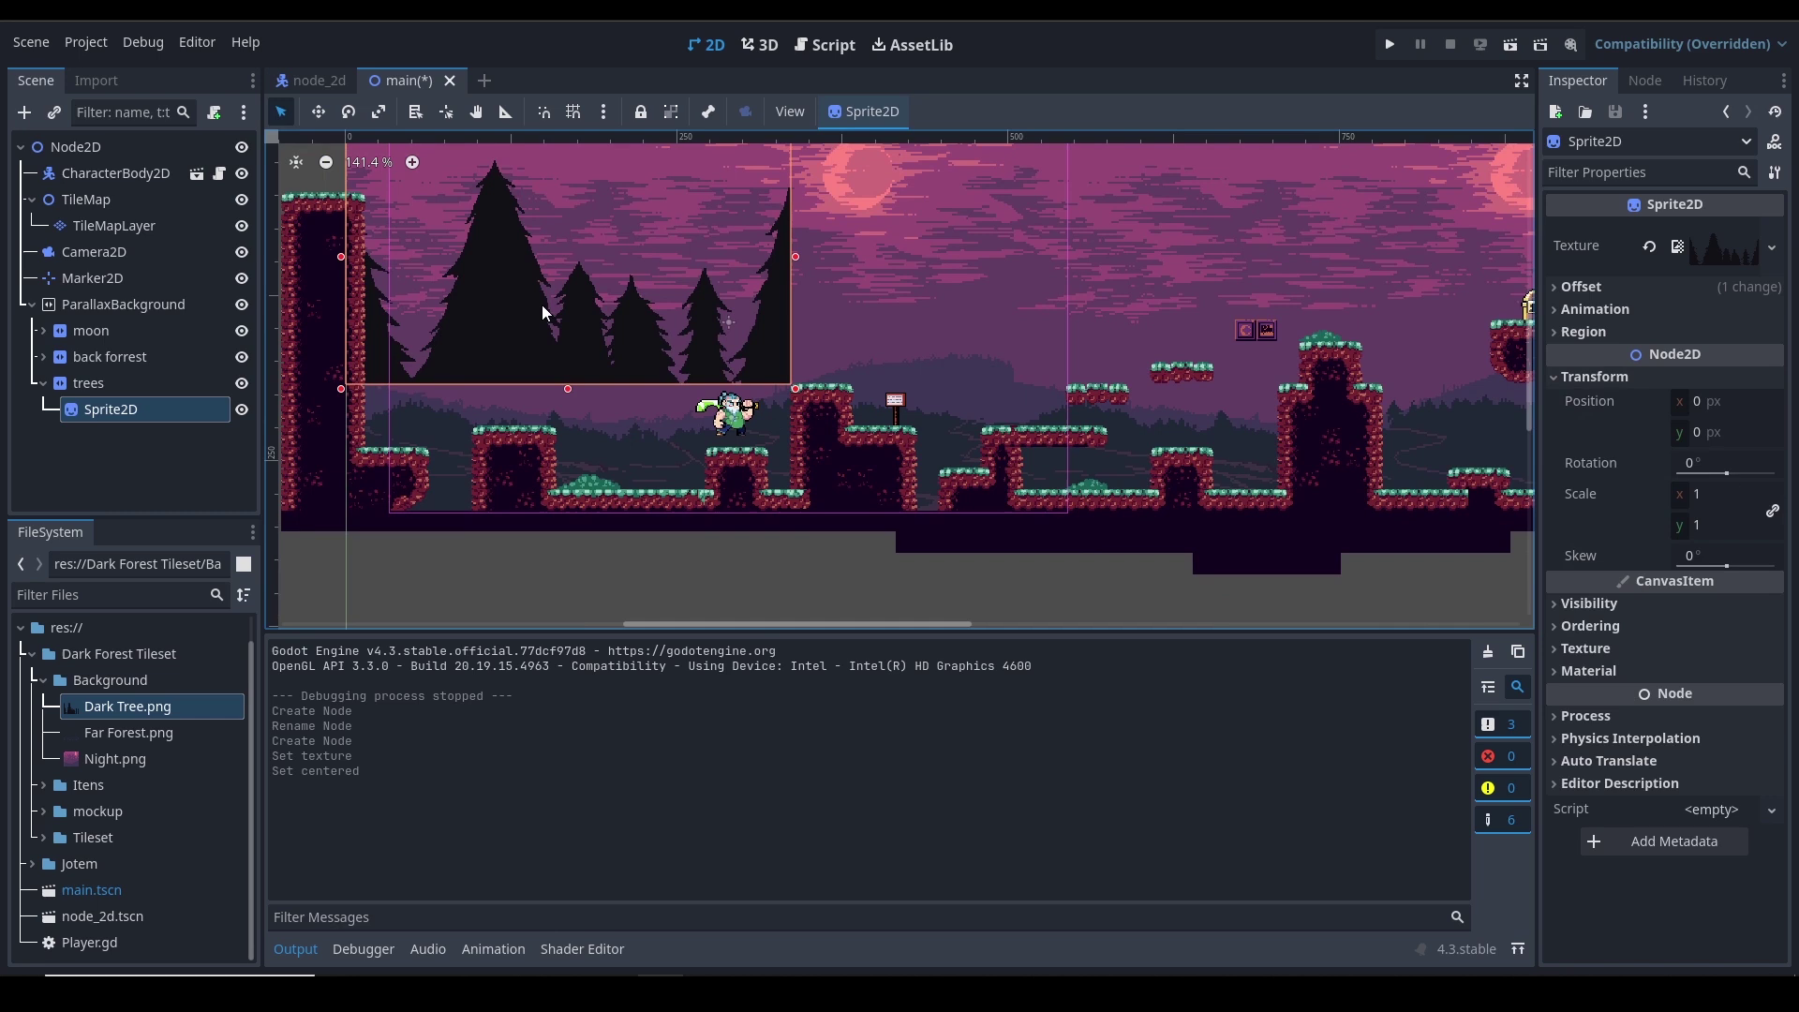
pyautogui.moveTo(596, 321); pyautogui.dragTo(595, 452)
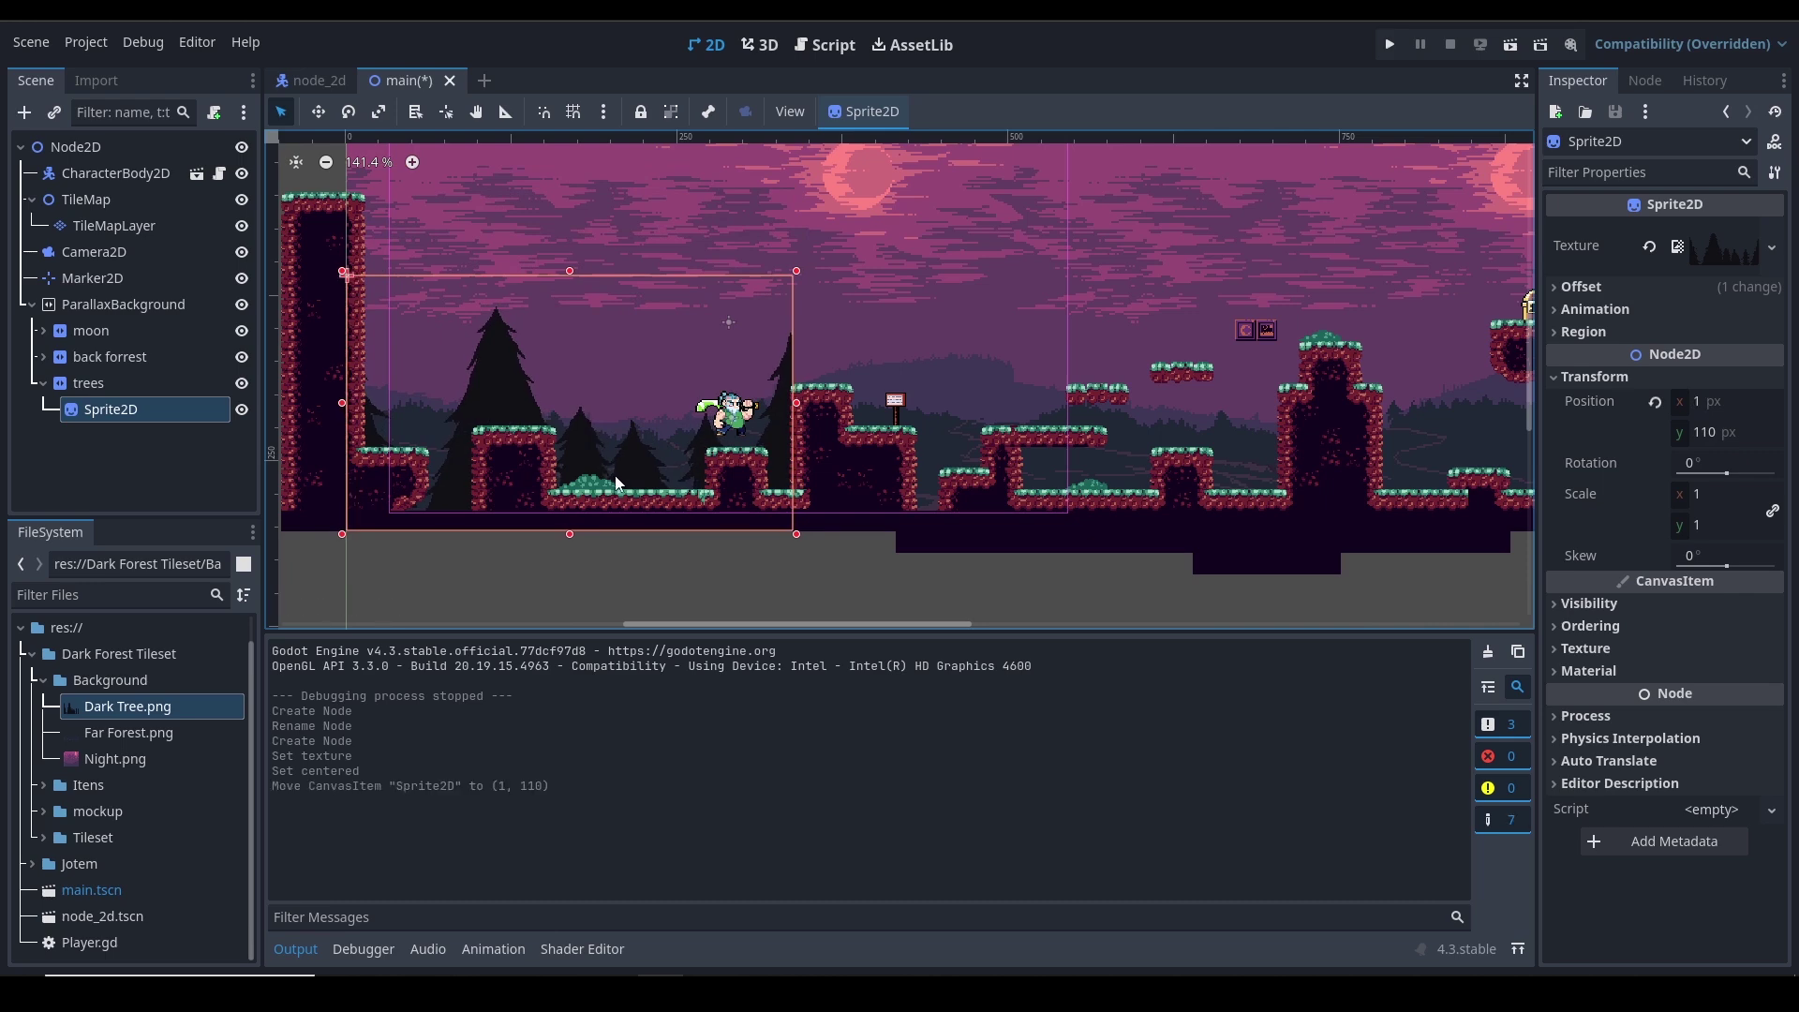
pyautogui.scroll(2, 560, 463)
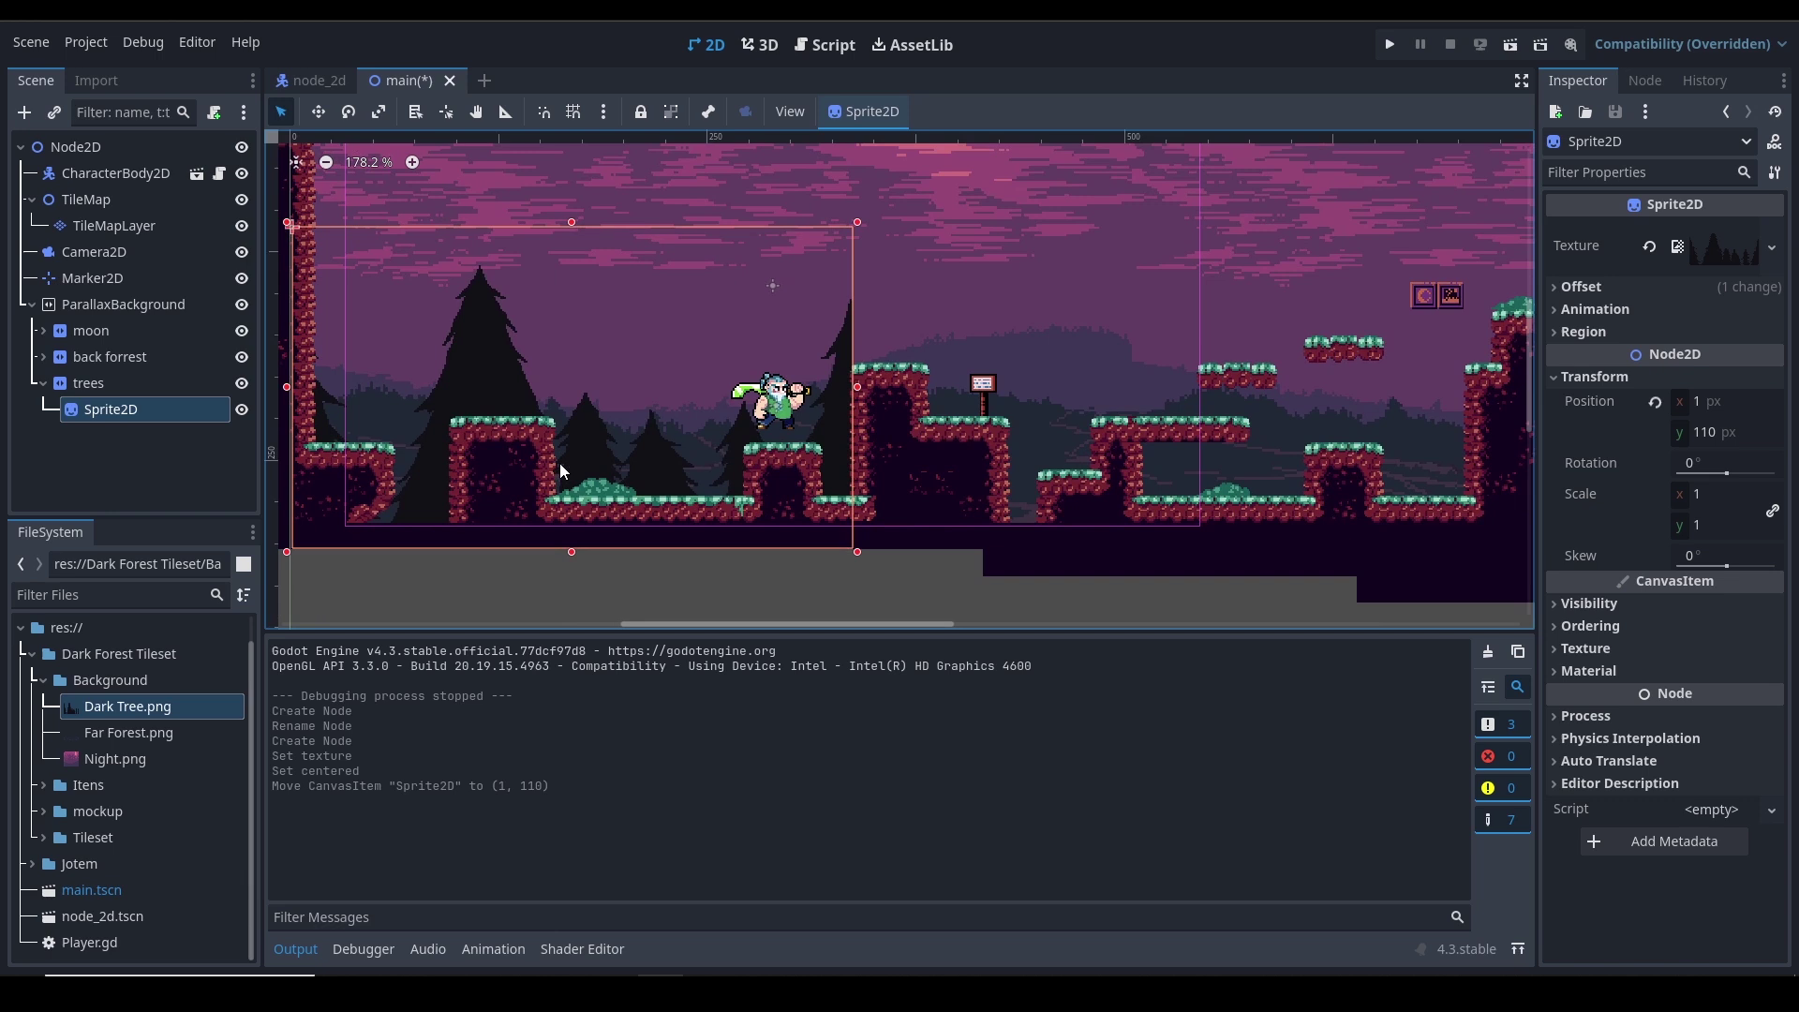
pyautogui.moveTo(560, 463); pyautogui.dragTo(568, 443)
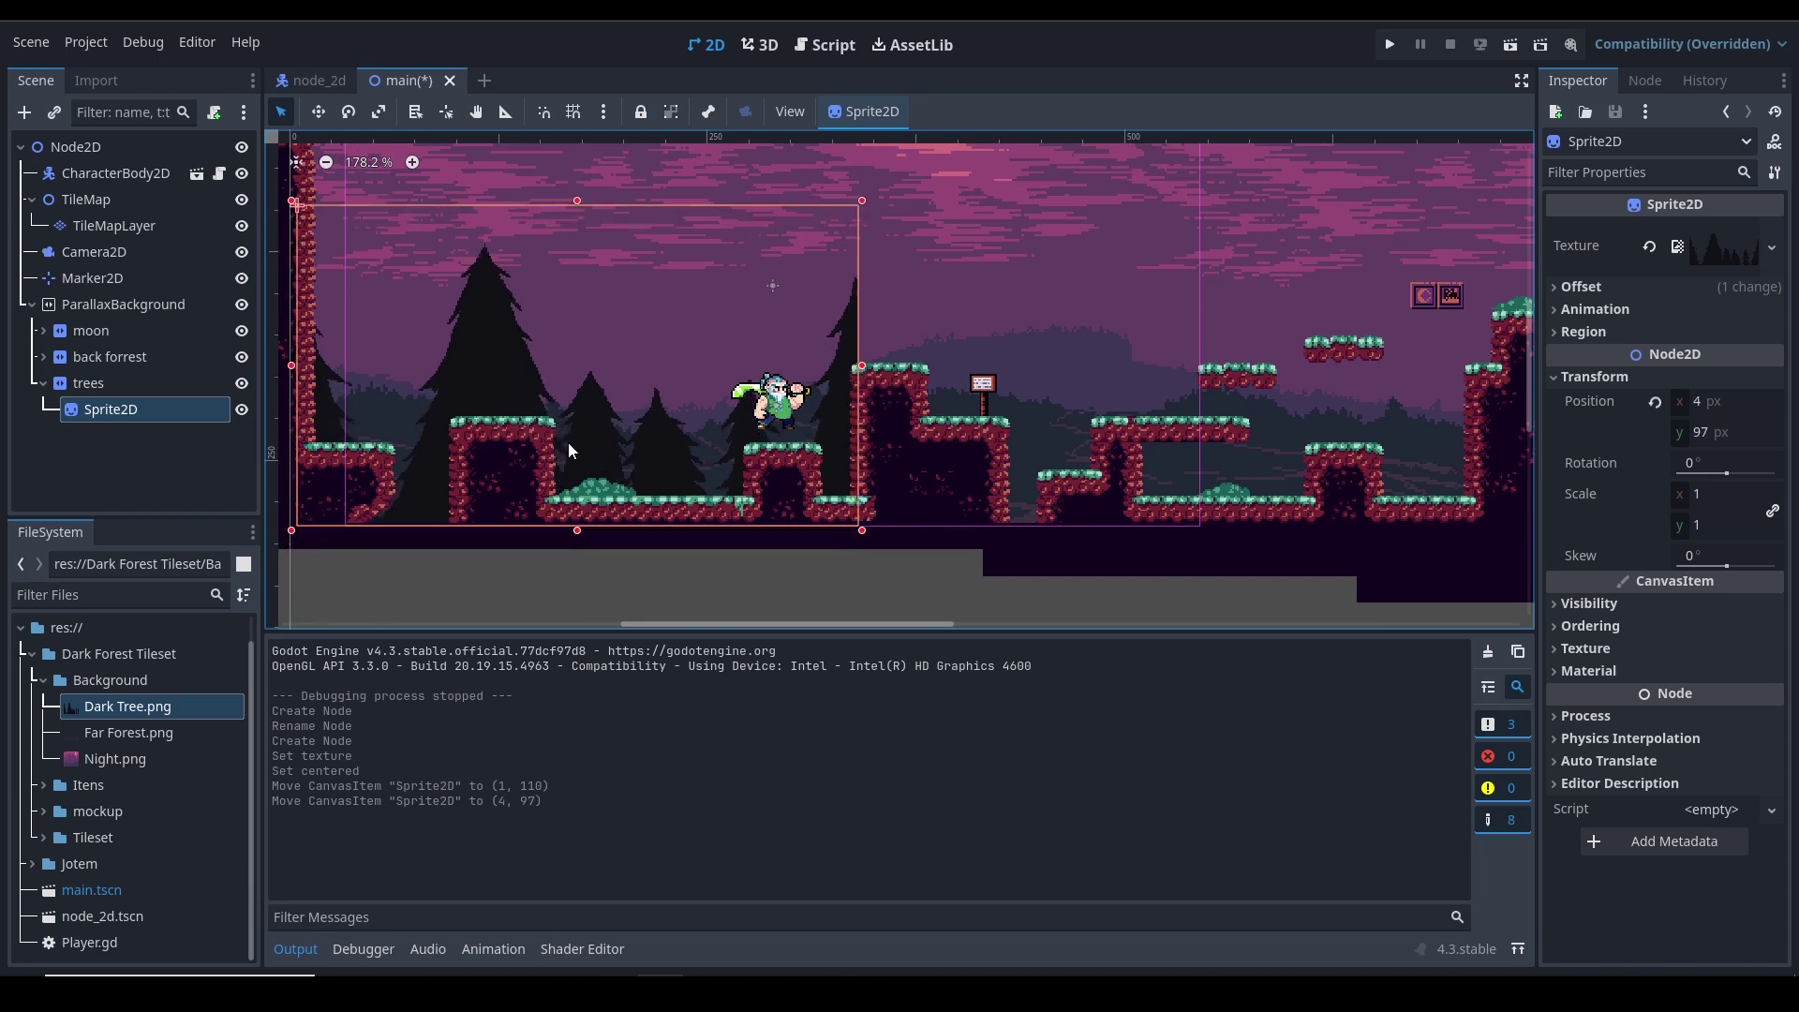
pyautogui.moveTo(639, 569); pyautogui.dragTo(770, 577, button='middle')
pyautogui.moveTo(645, 461); pyautogui.dragTo(638, 460)
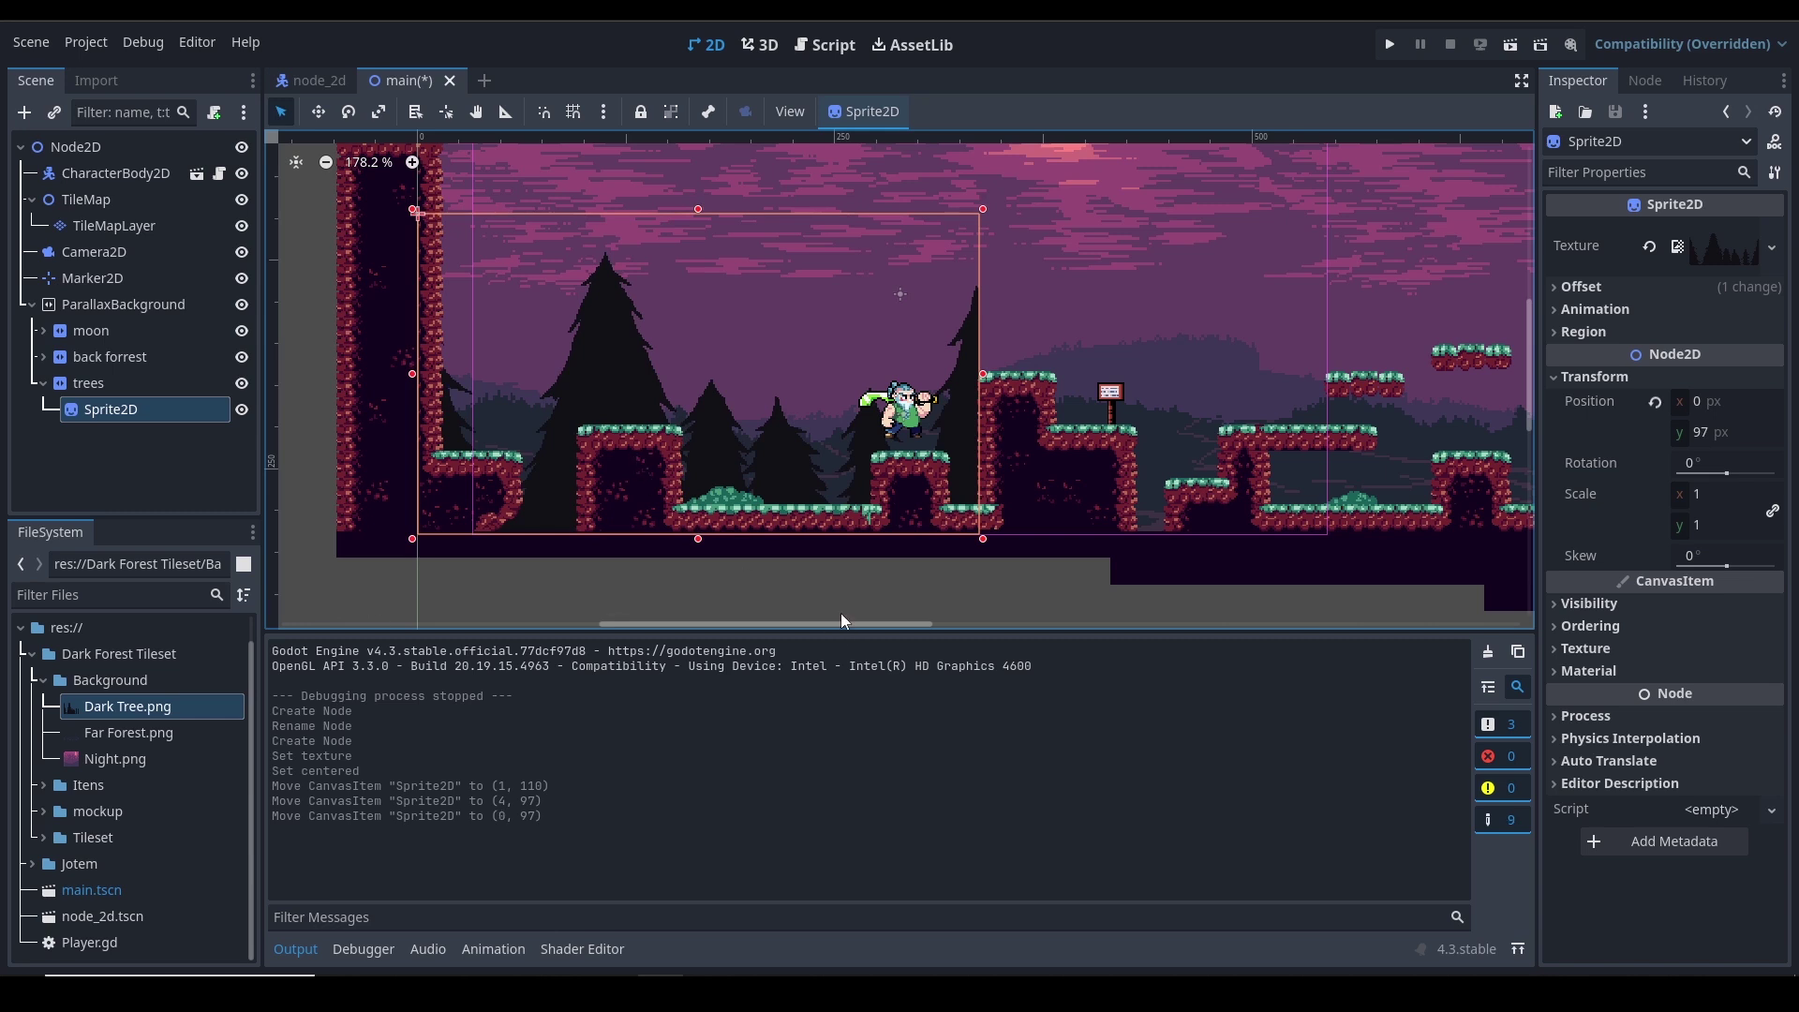
pyautogui.click(840, 613)
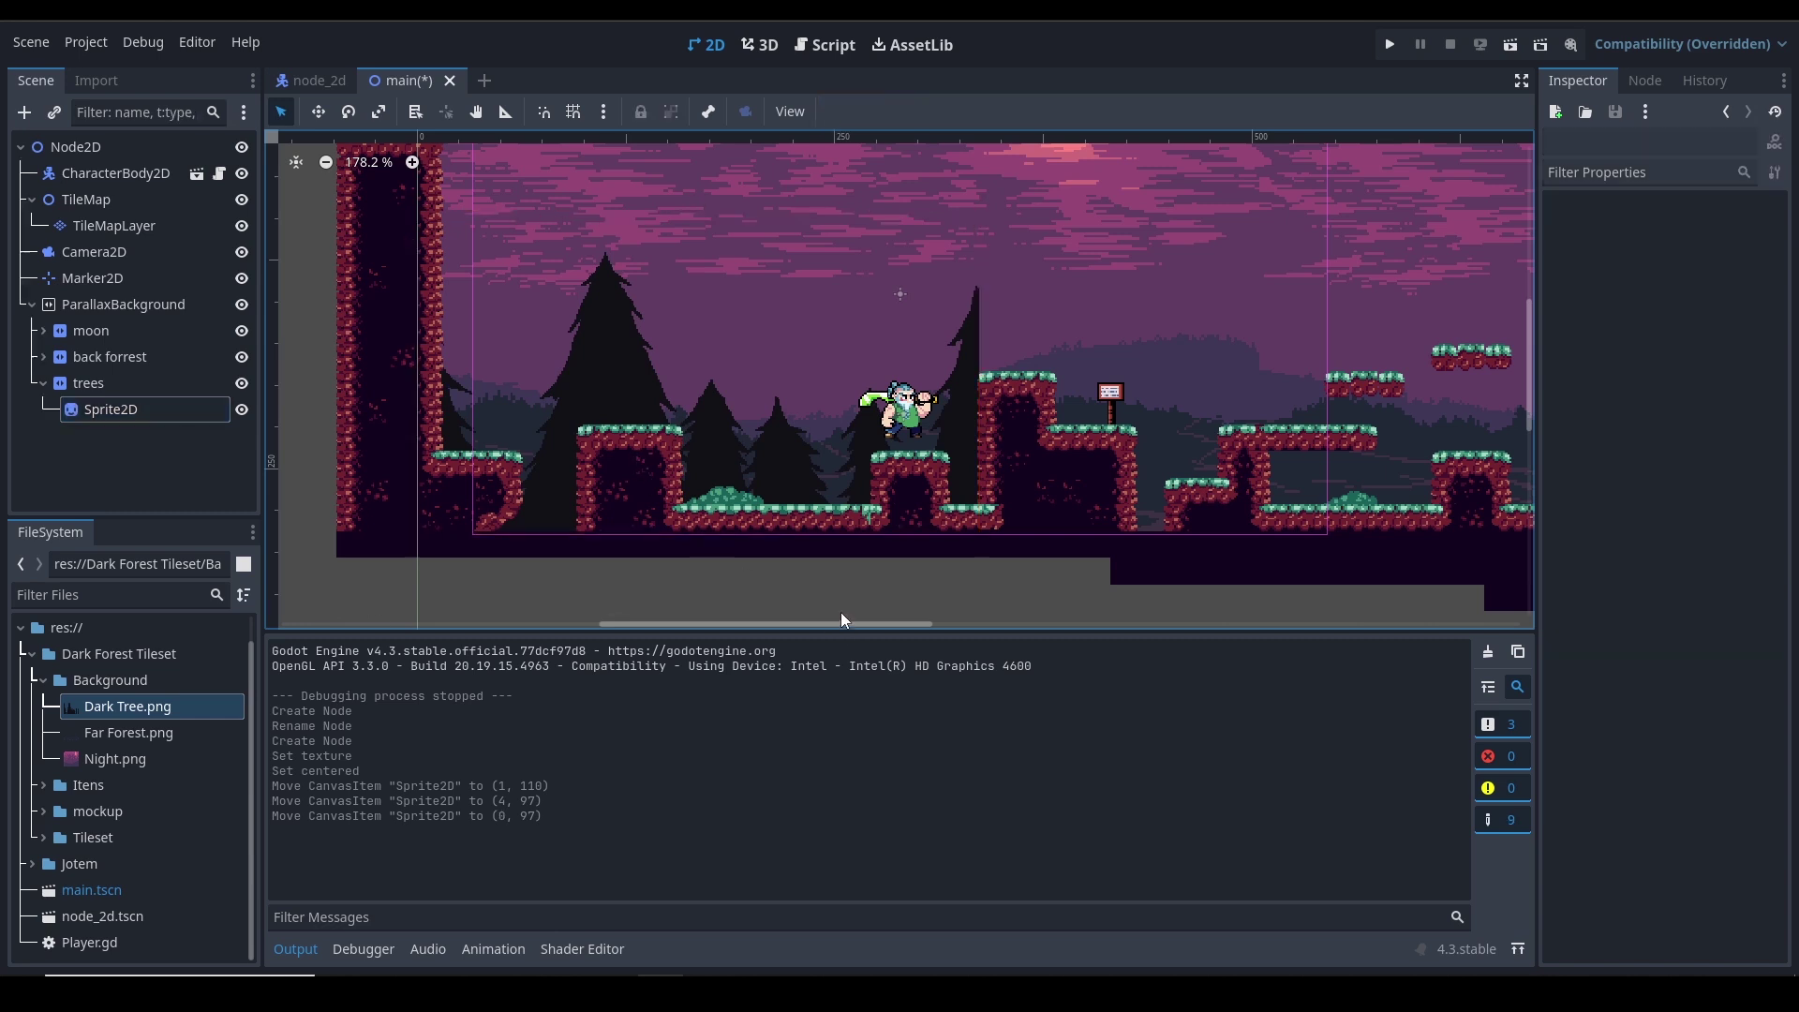
# Set the trees layer's horizontal motion mirroring to 336 so the repeated trees join without a gap
pyautogui.click(44, 383)
pyautogui.click(142, 386)
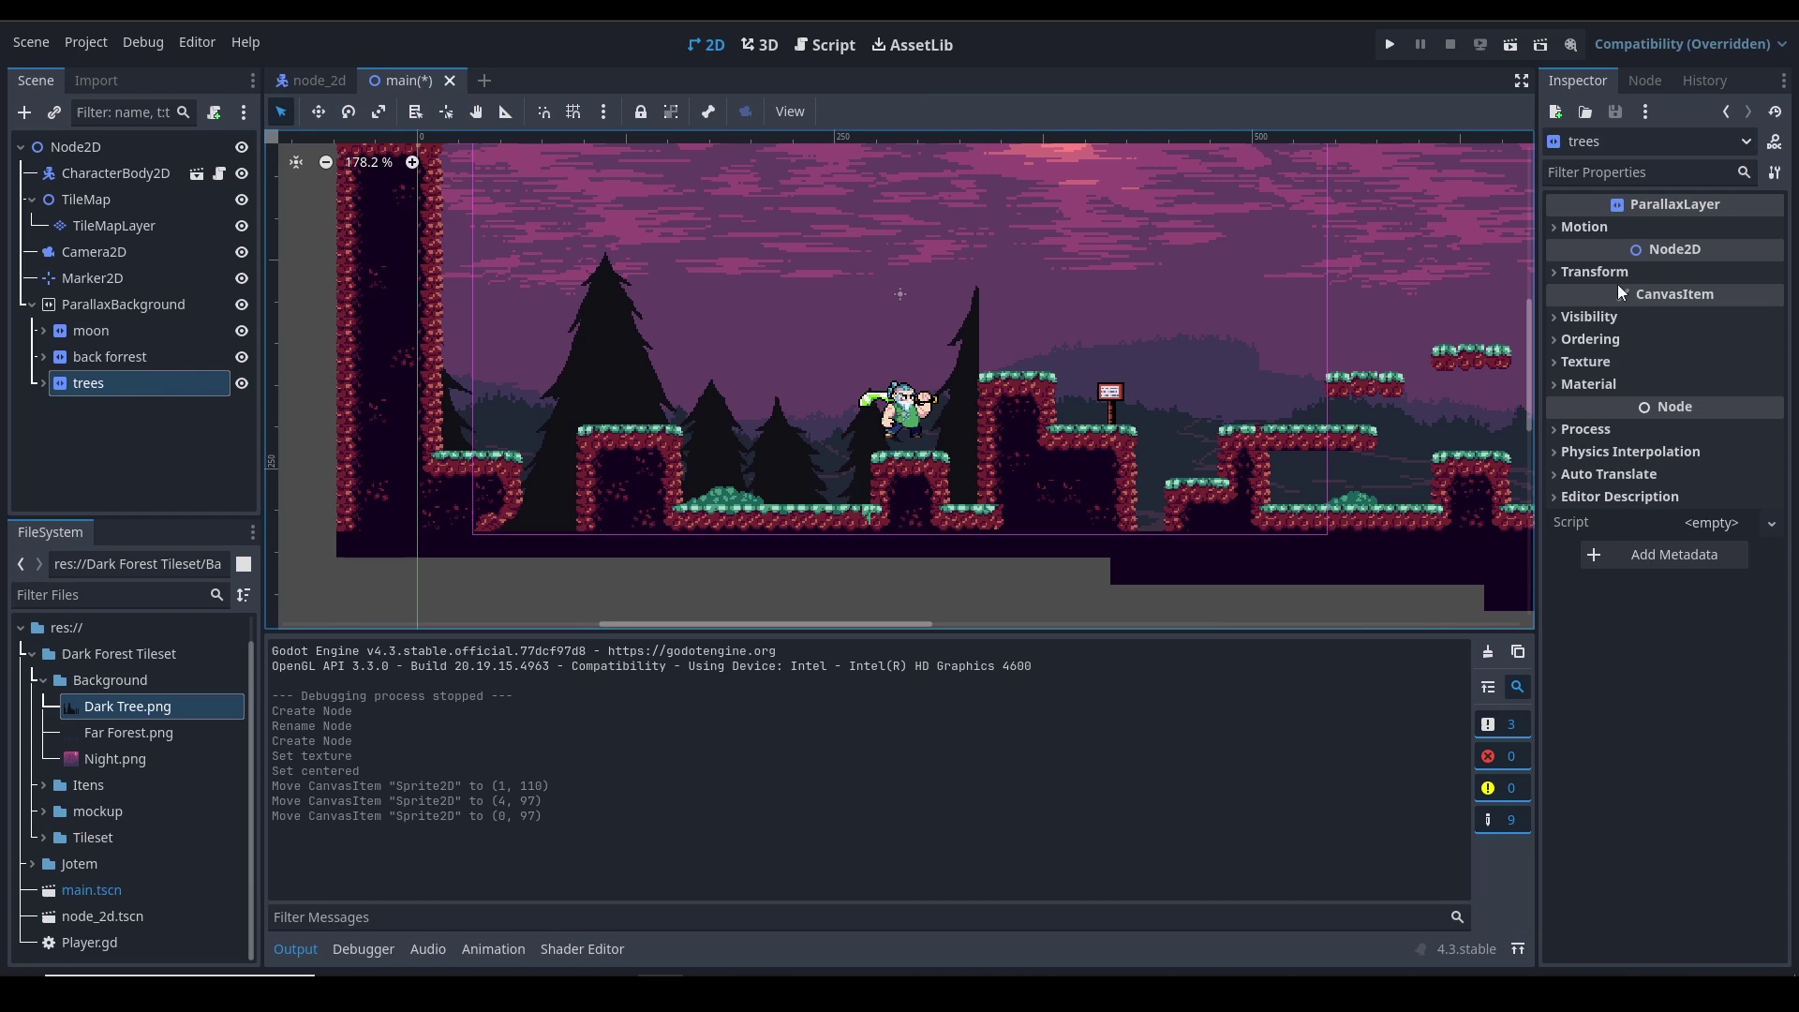
pyautogui.click(1591, 227)
pyautogui.click(1728, 378)
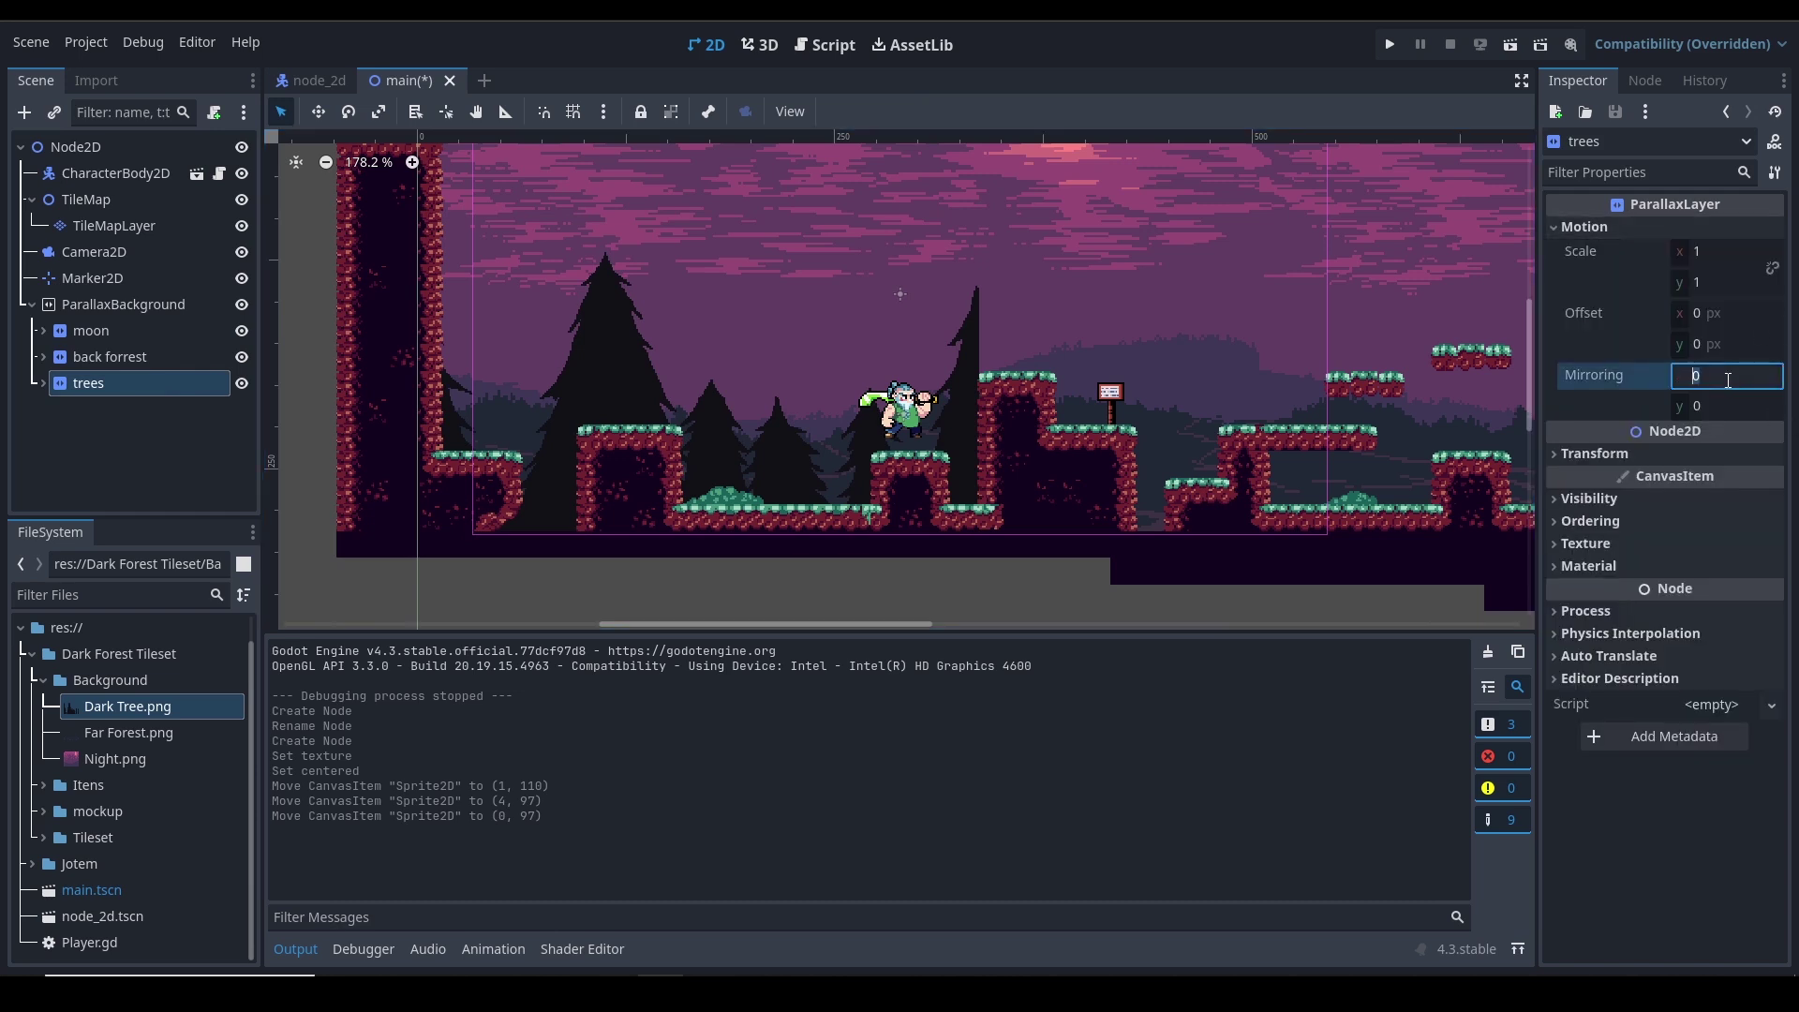
pyautogui.moveTo(1728, 378); pyautogui.dragTo(1009, 521)
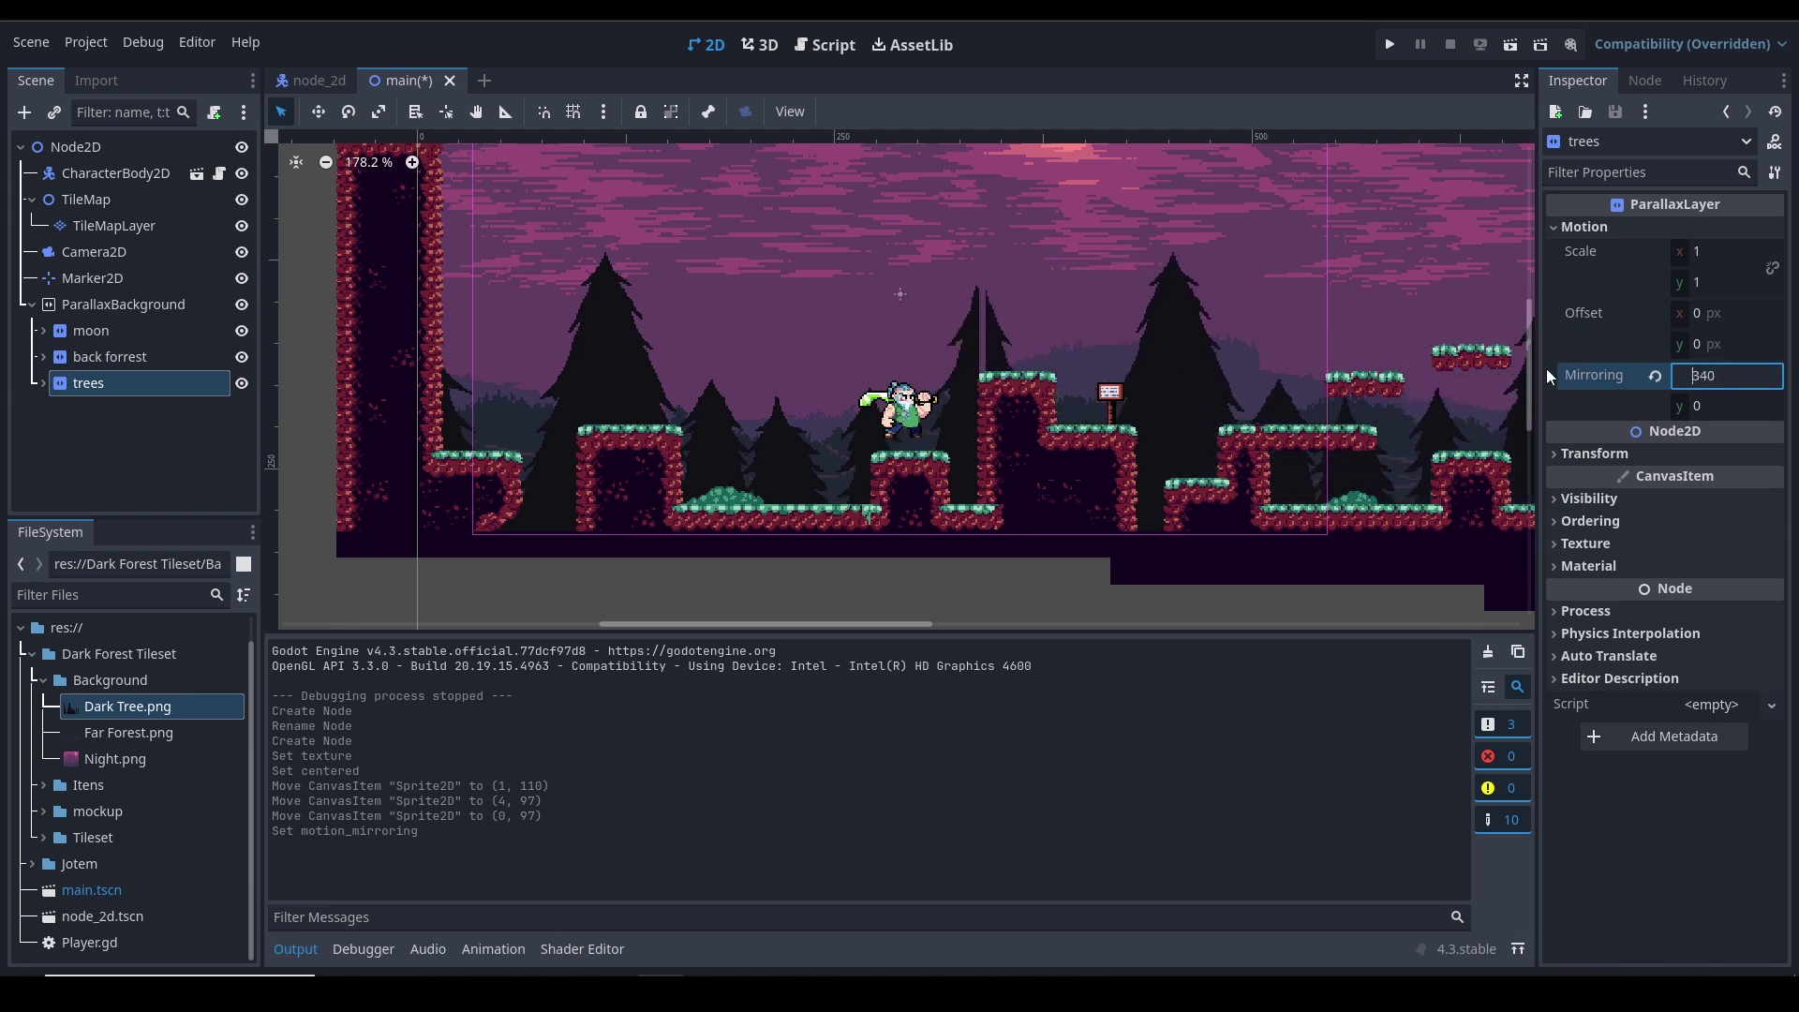
pyautogui.press('Down')
pyautogui.press('Down')
pyautogui.press('Down')
pyautogui.press('Down')
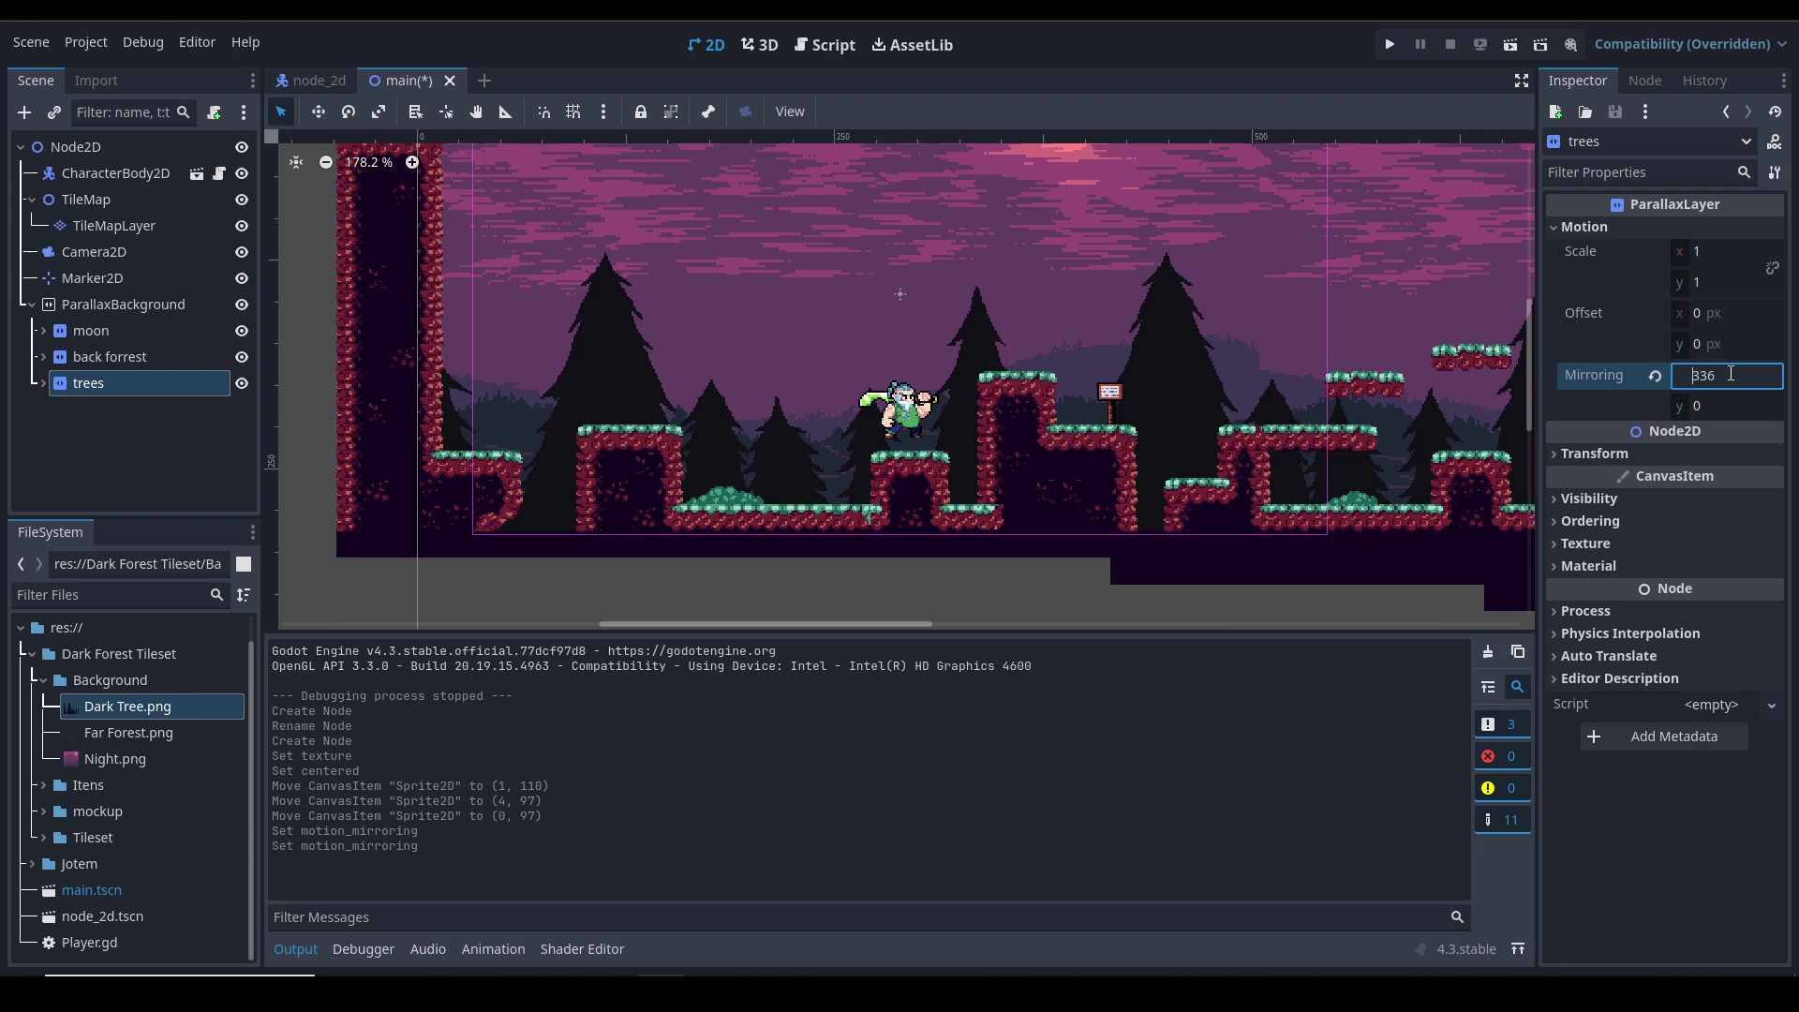
pyautogui.press('Return')
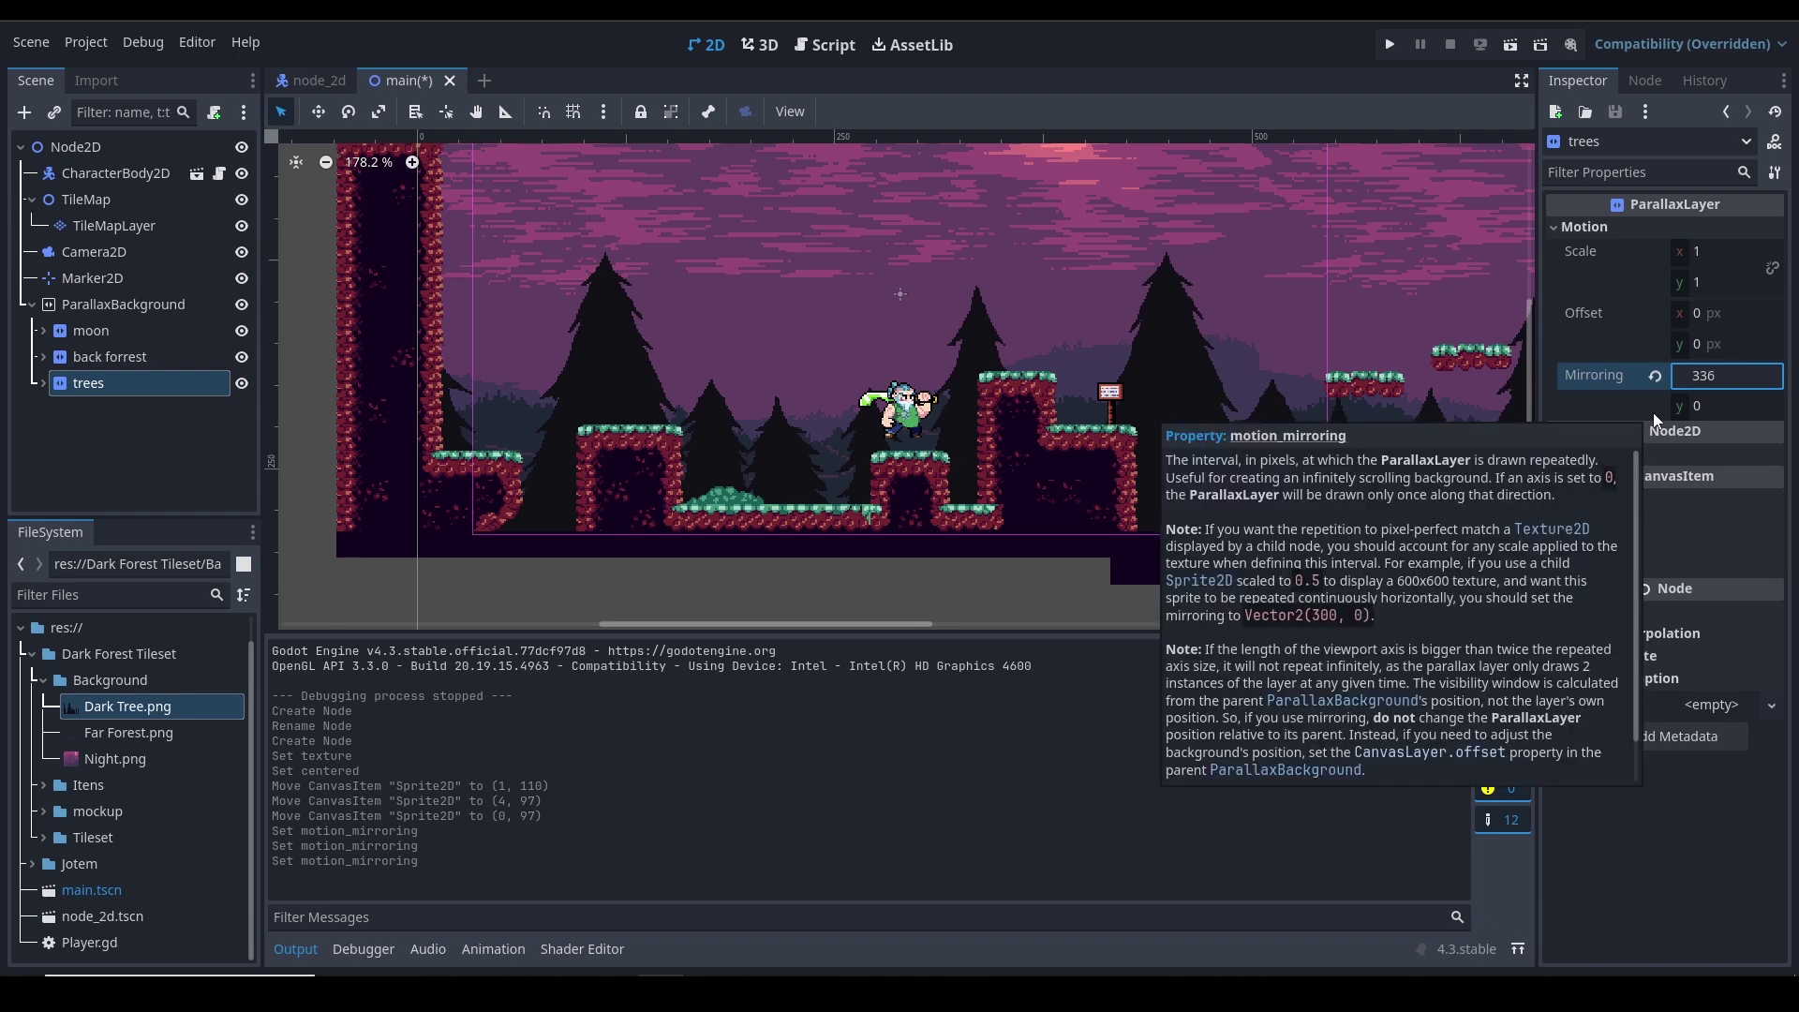
# Try a horizontal mirroring of 337 on the trees layer, inspect the seam up close, and return the value to 336
pyautogui.press('Up')
pyautogui.scroll(8, 1021, 268)
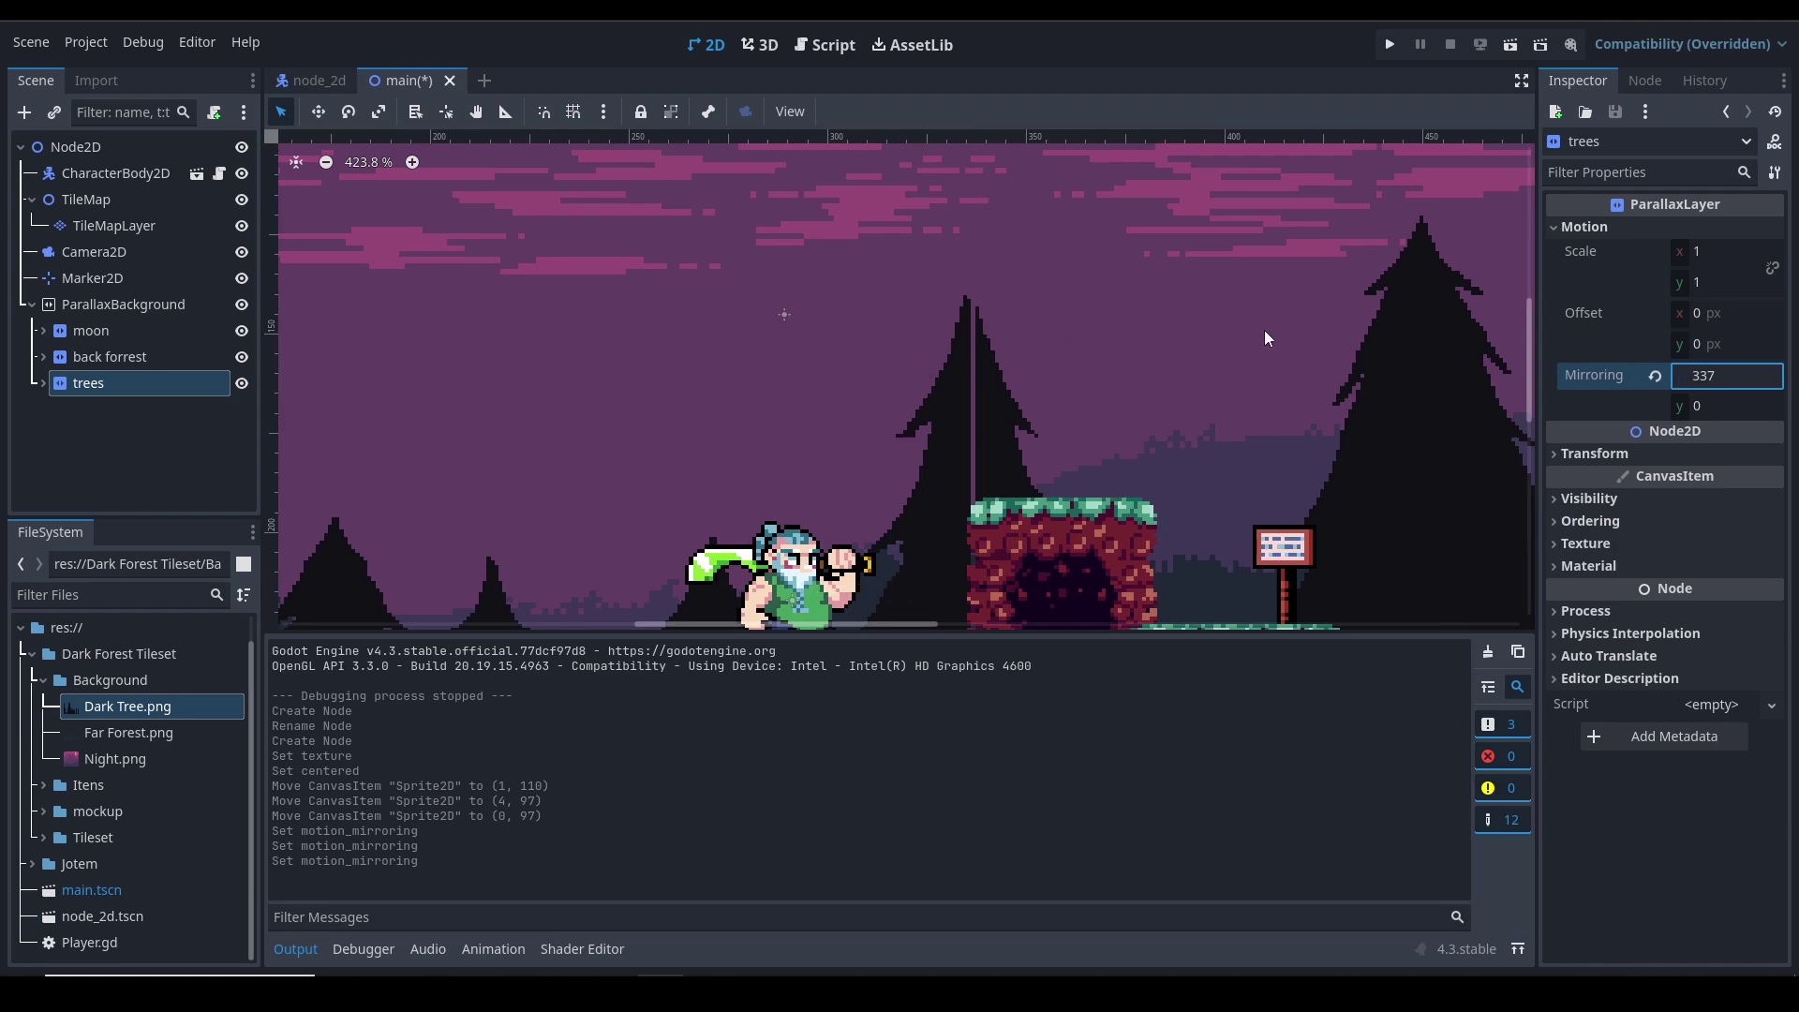
pyautogui.press('Down')
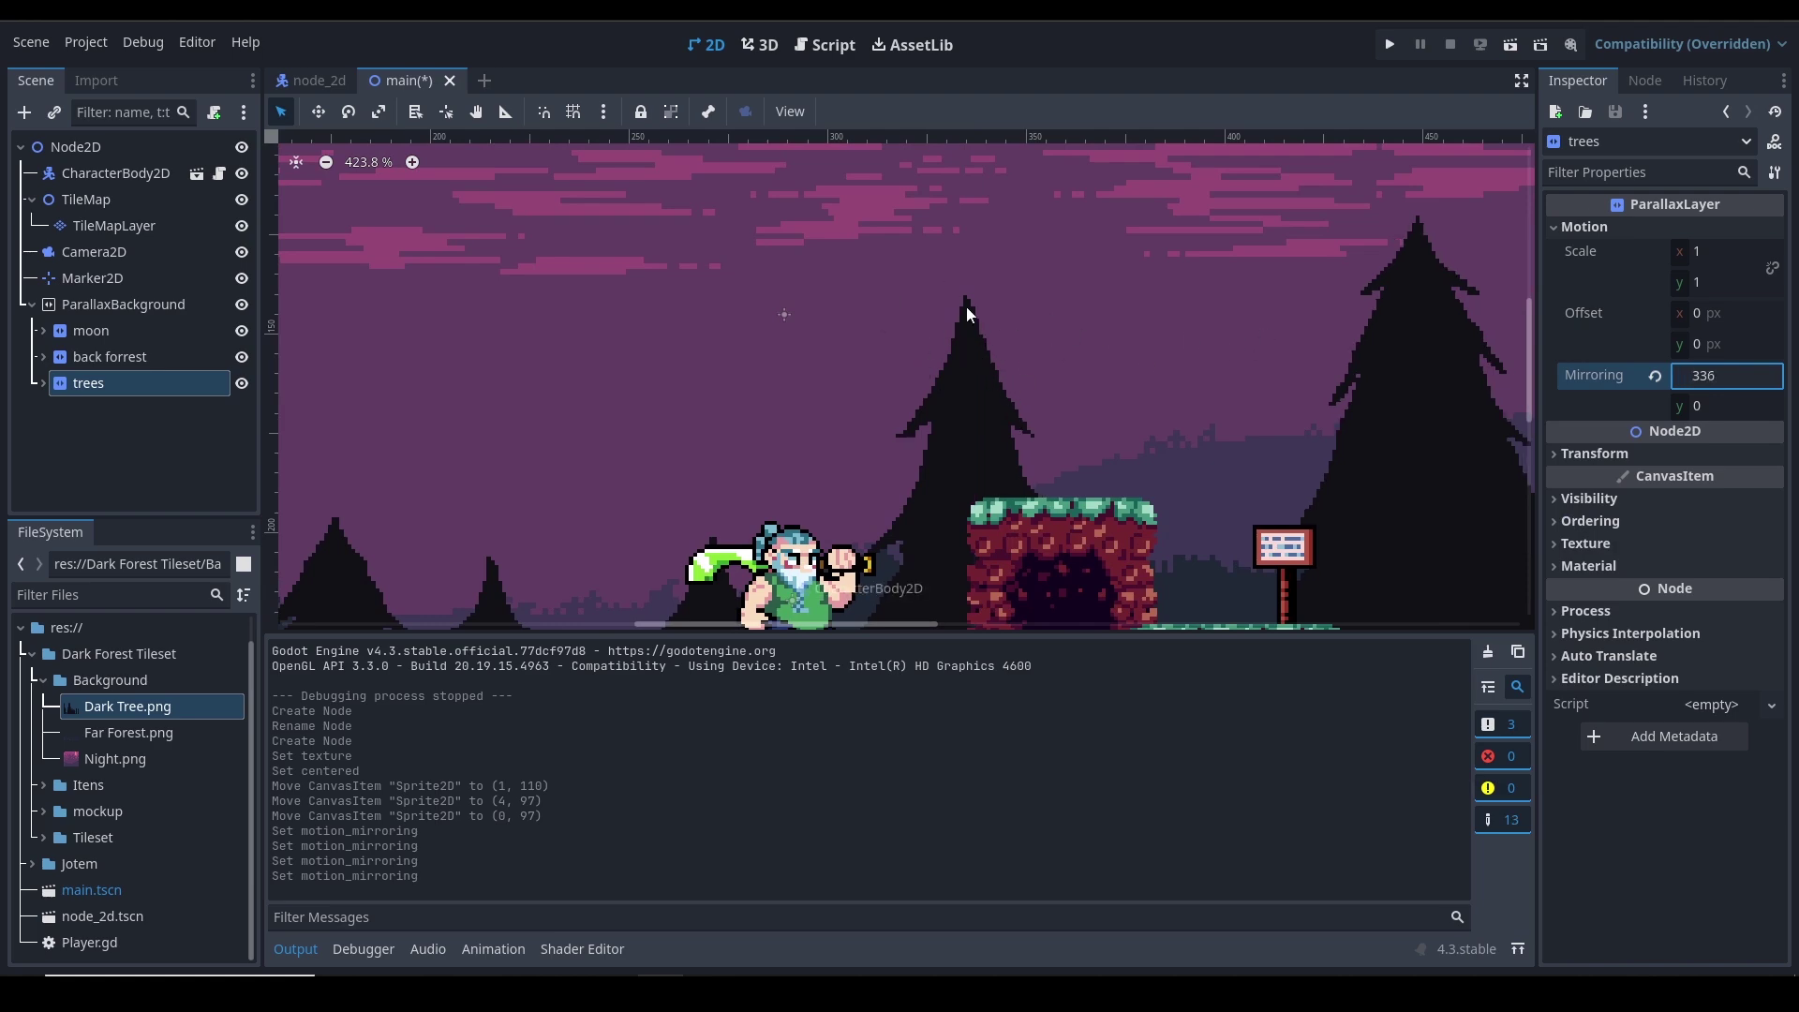
pyautogui.scroll(-5, 969, 300)
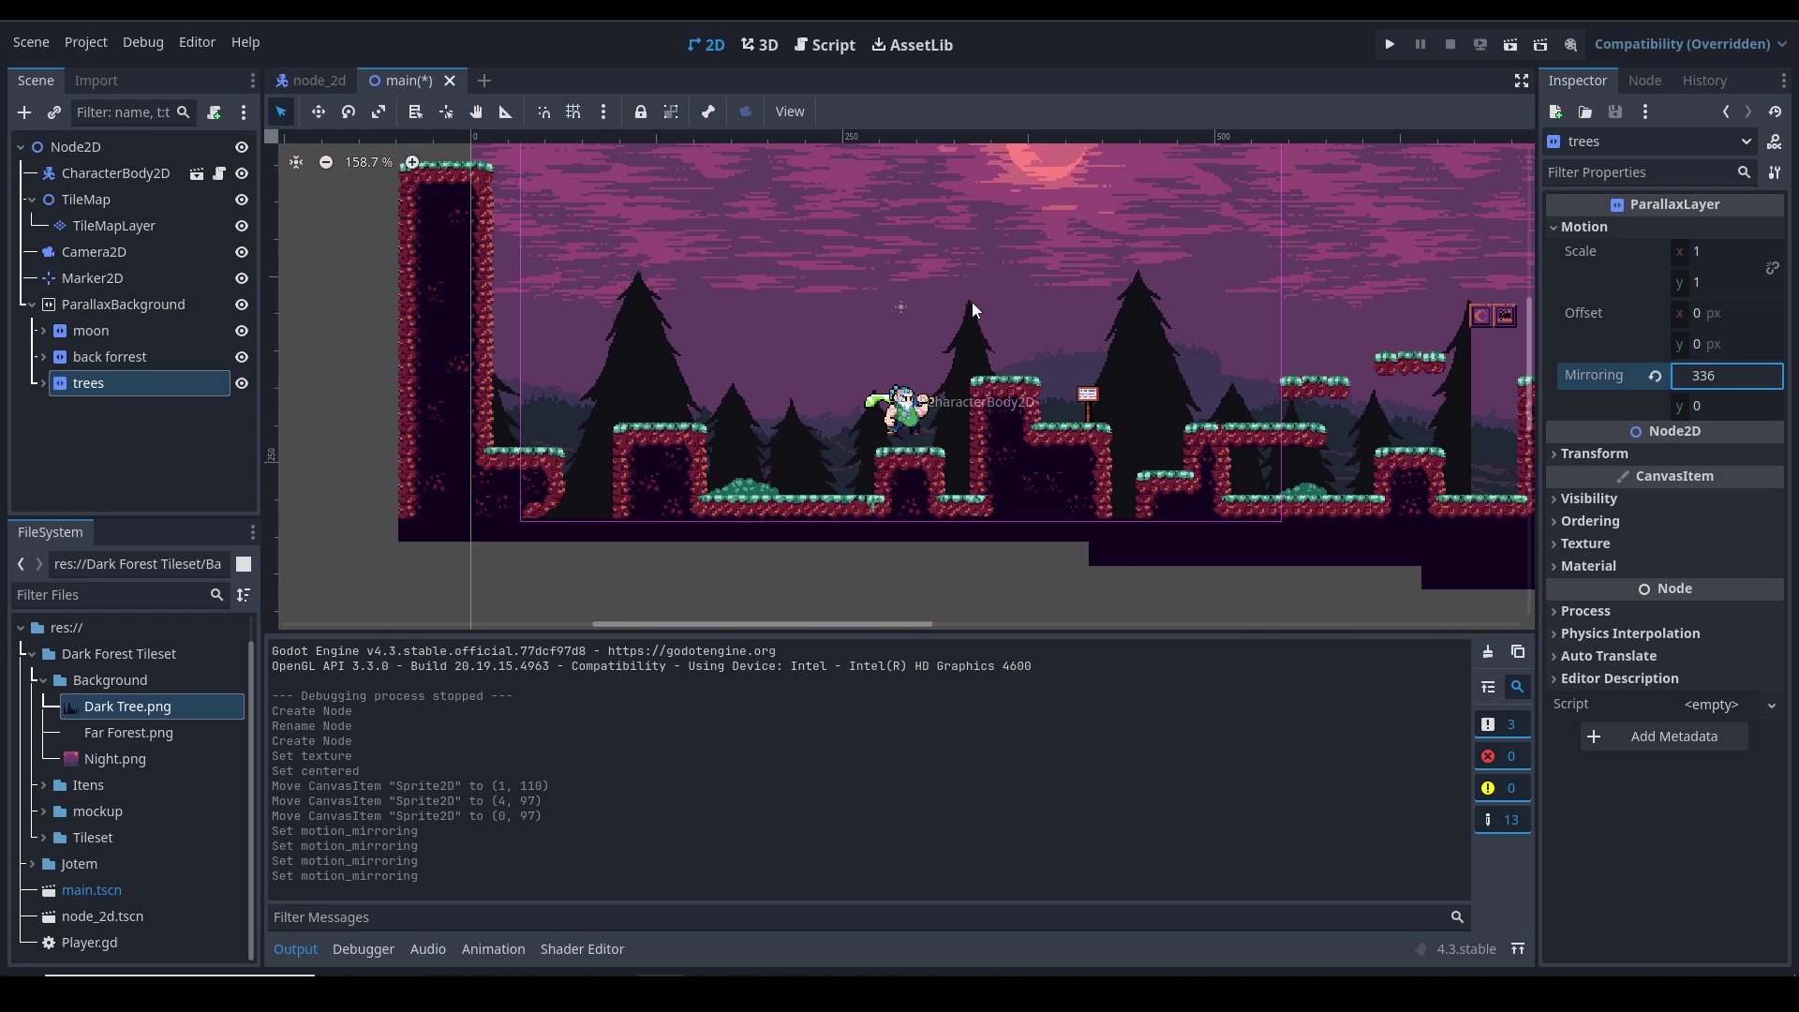
pyautogui.scroll(-2, 971, 302)
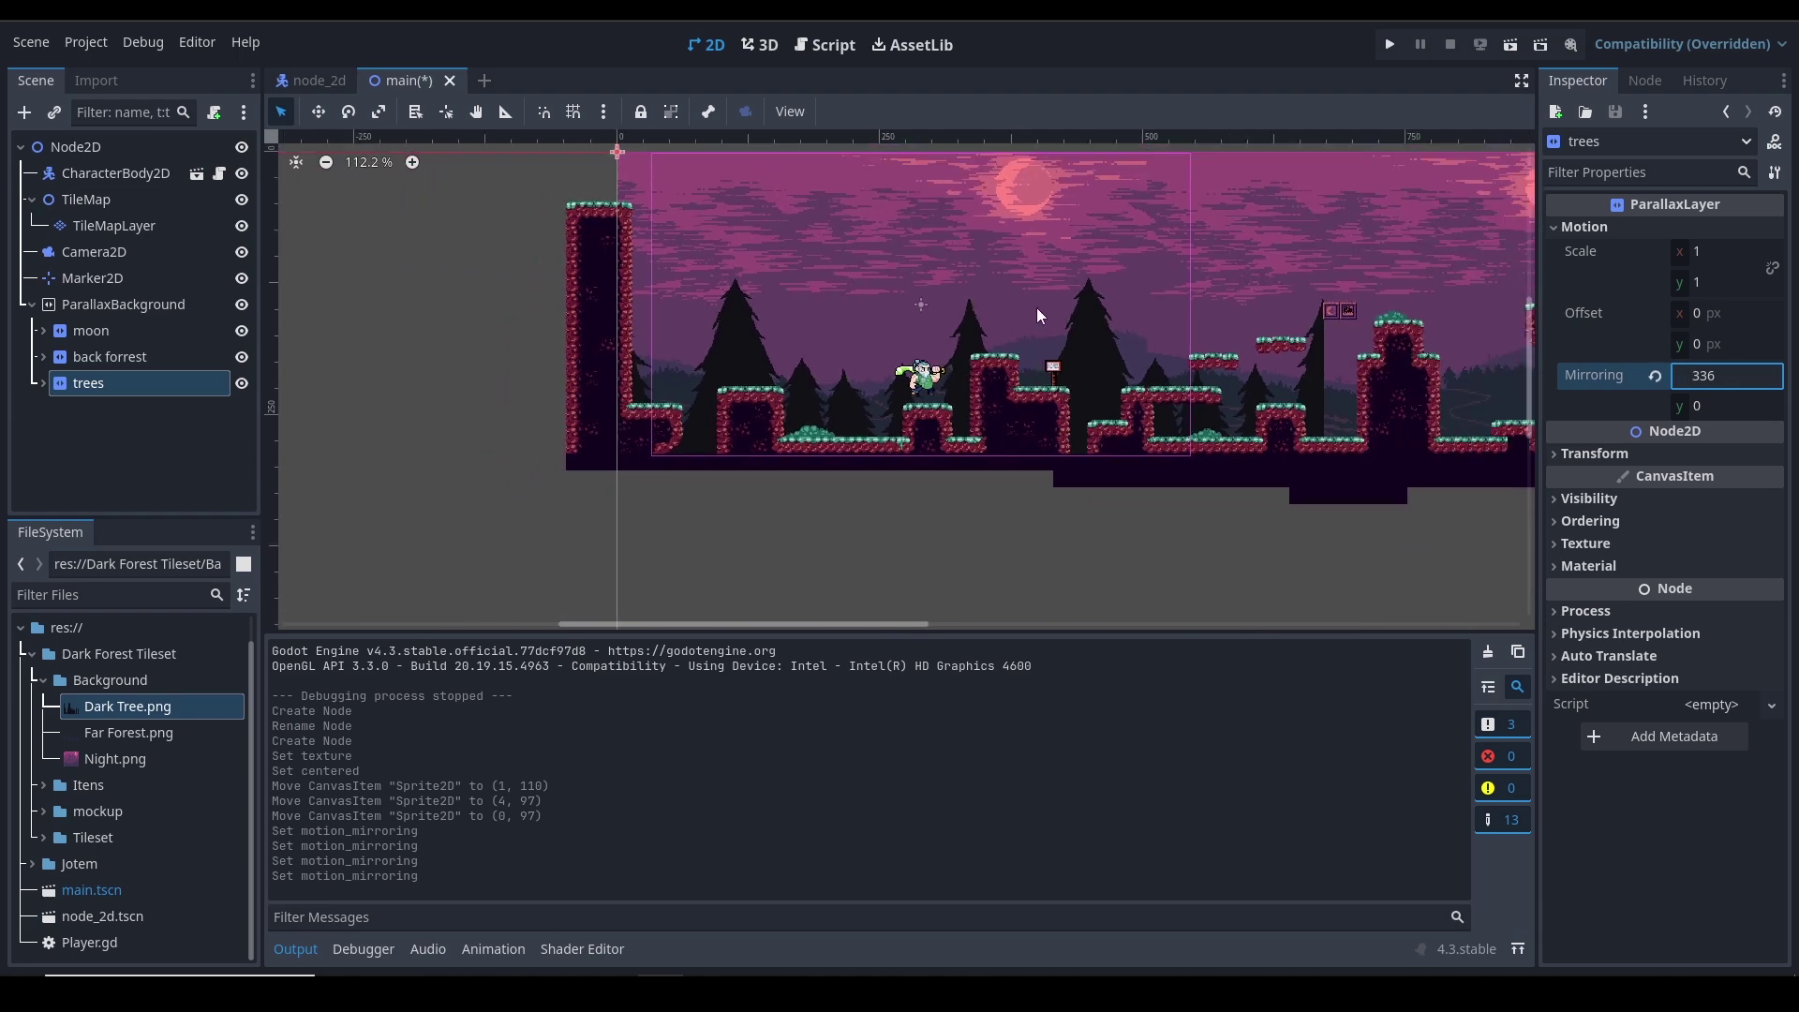
pyautogui.moveTo(1058, 303); pyautogui.dragTo(1015, 347, button='middle')
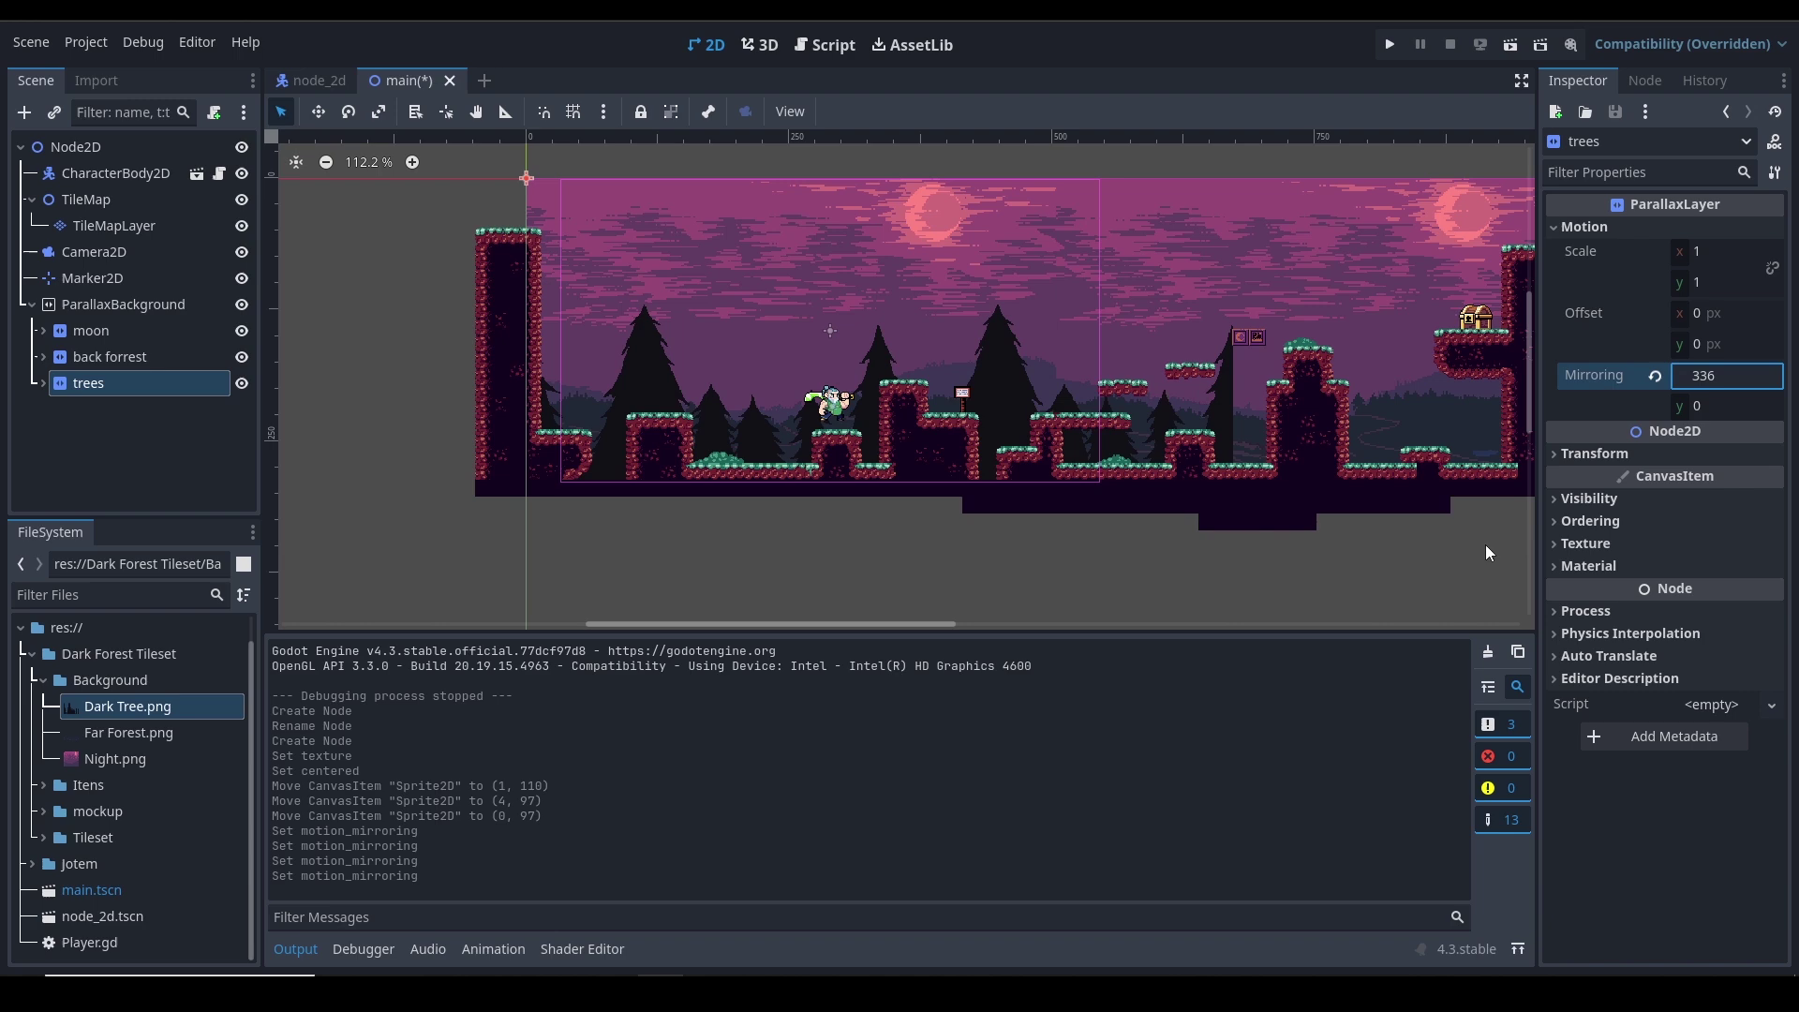
# Set the trees layer's horizontal motion scale to 0.5
pyautogui.click(995, 527)
pyautogui.scroll(2, 939, 383)
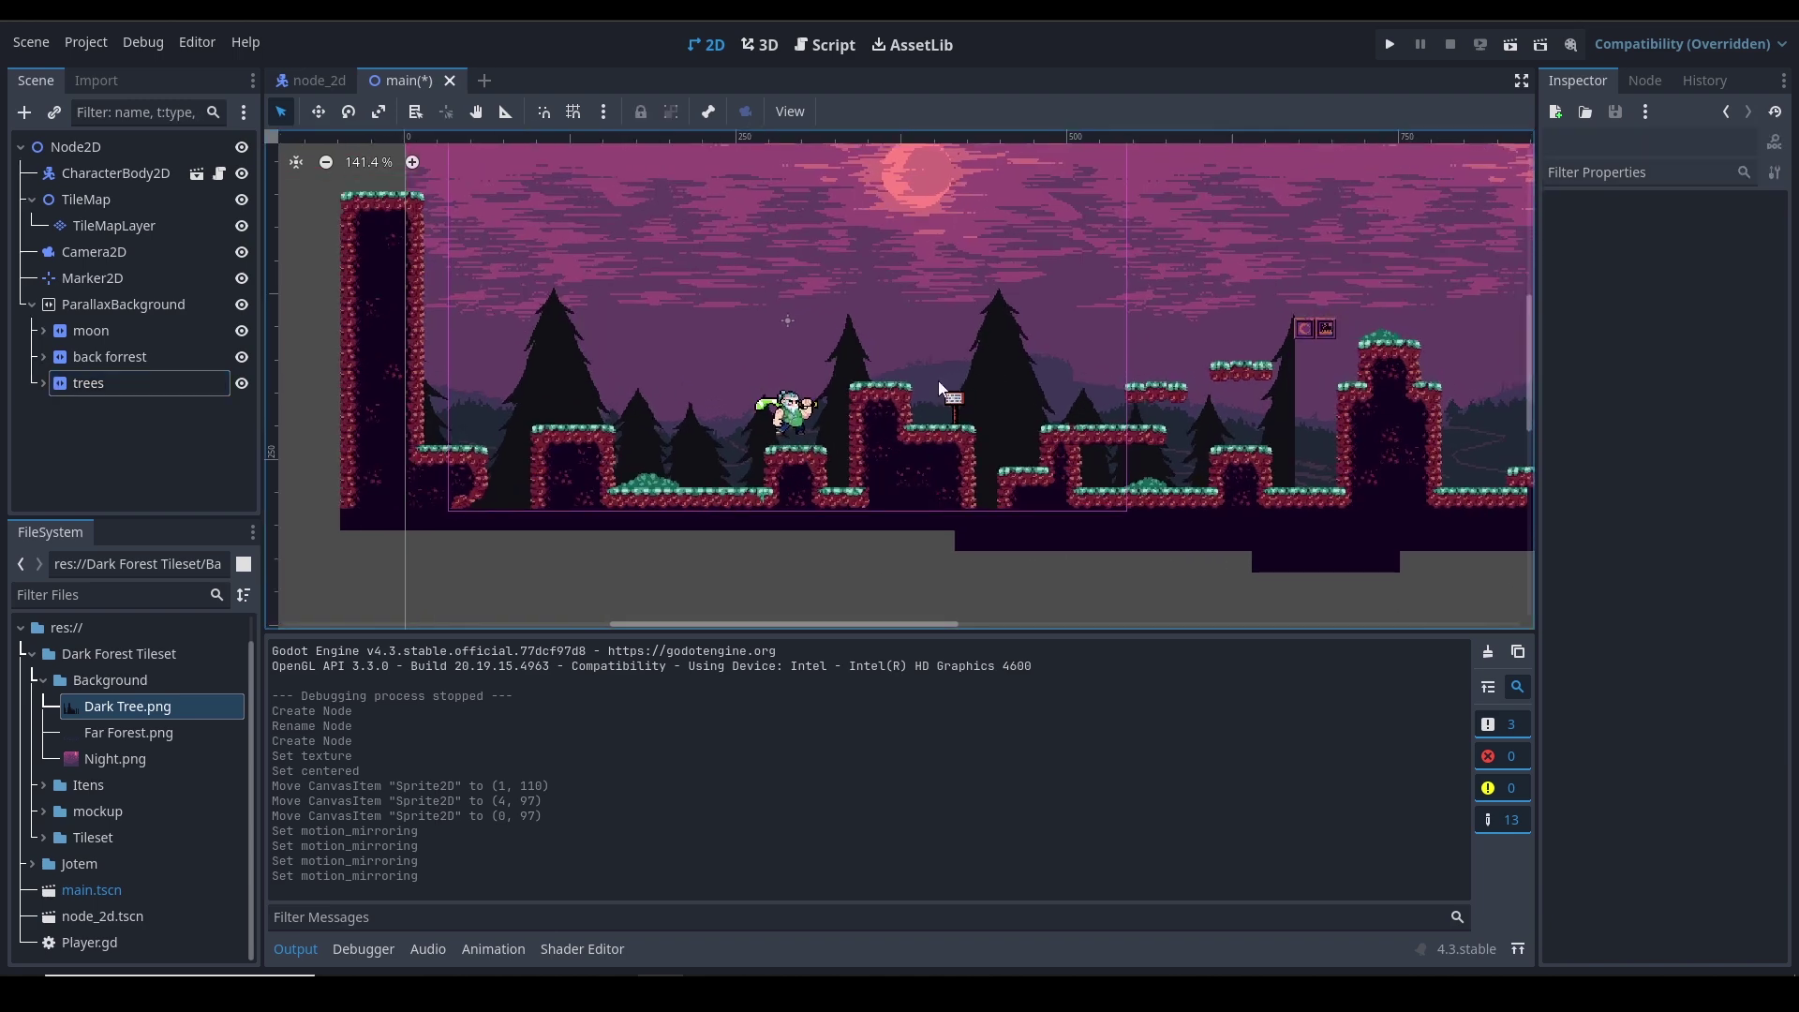
pyautogui.click(105, 385)
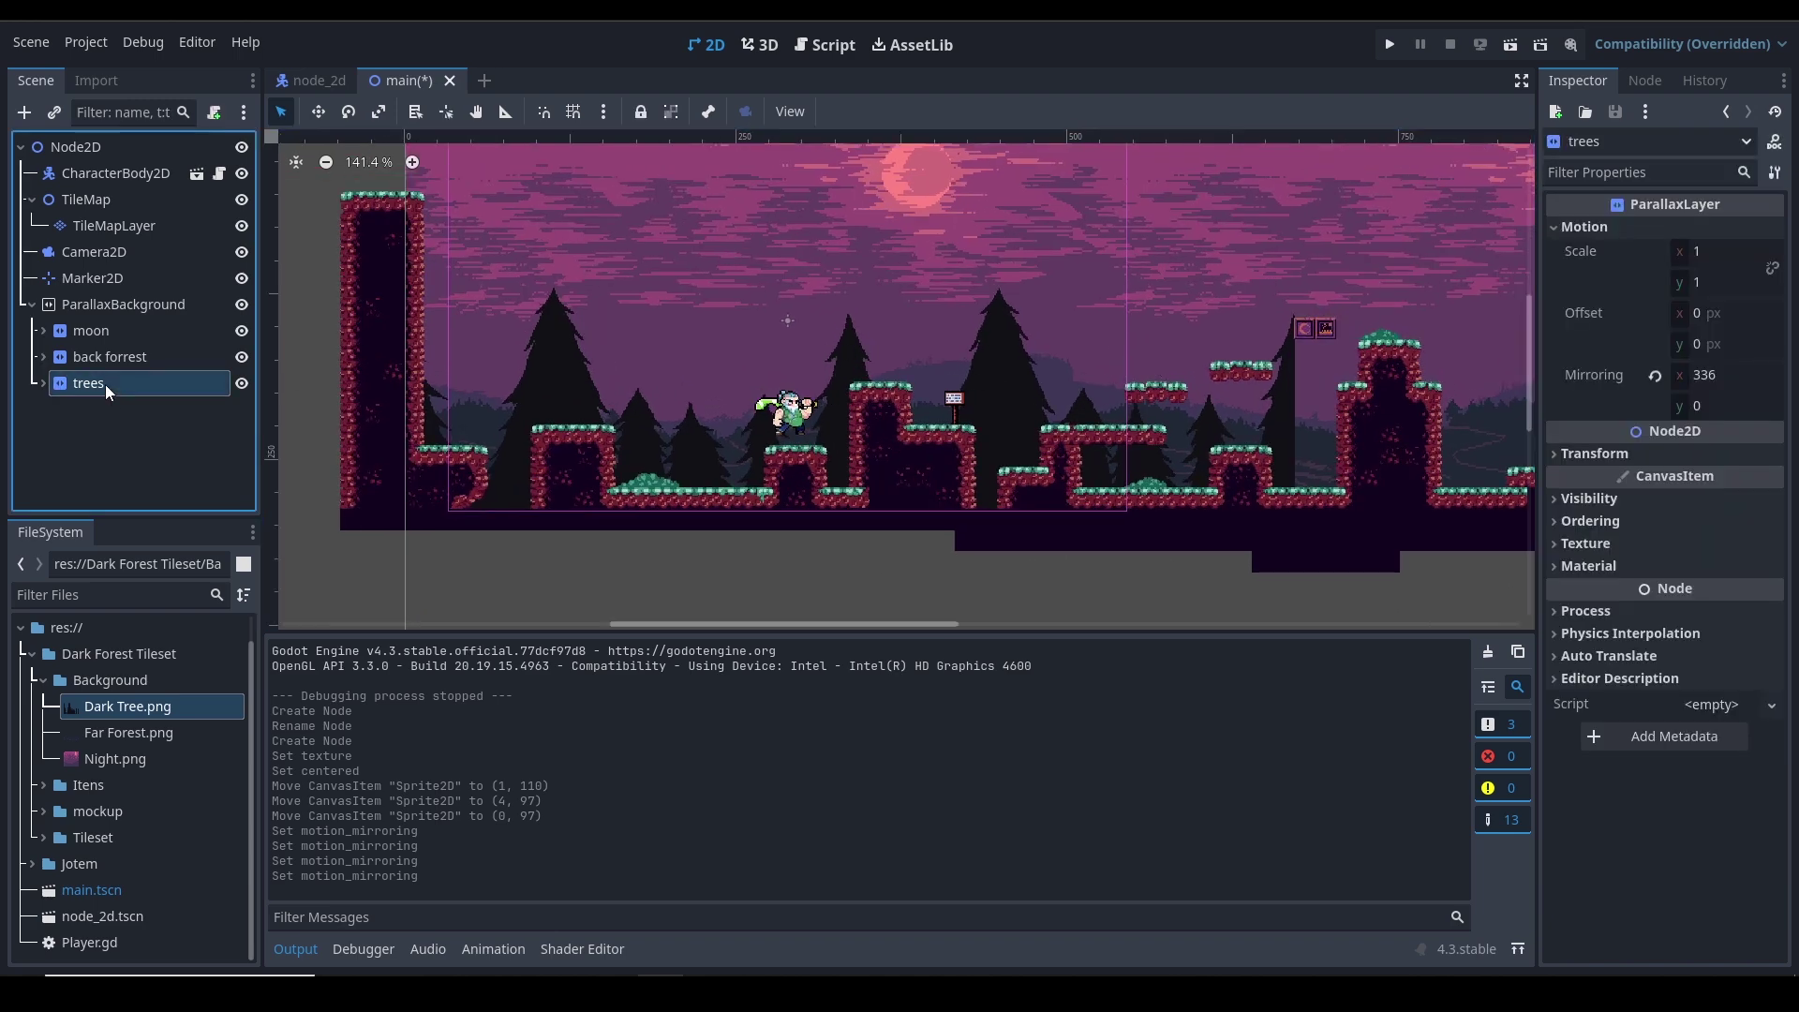
pyautogui.click(1722, 251)
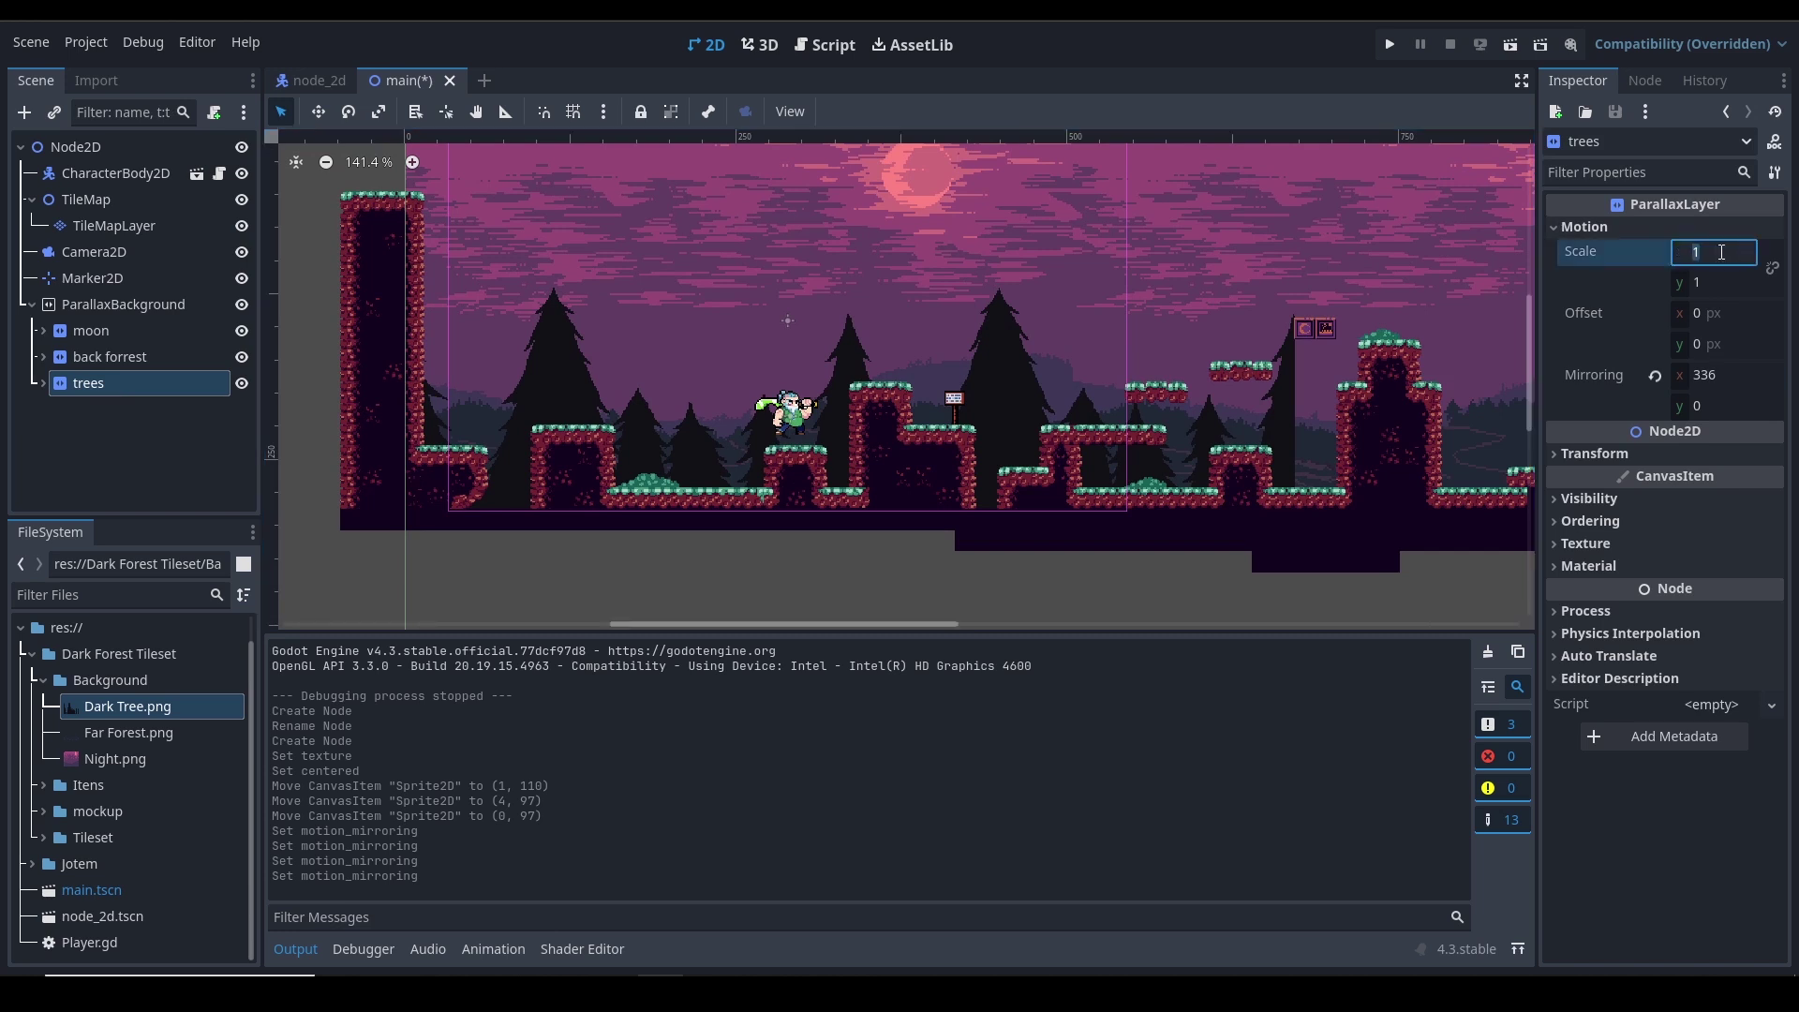
pyautogui.press('Return')
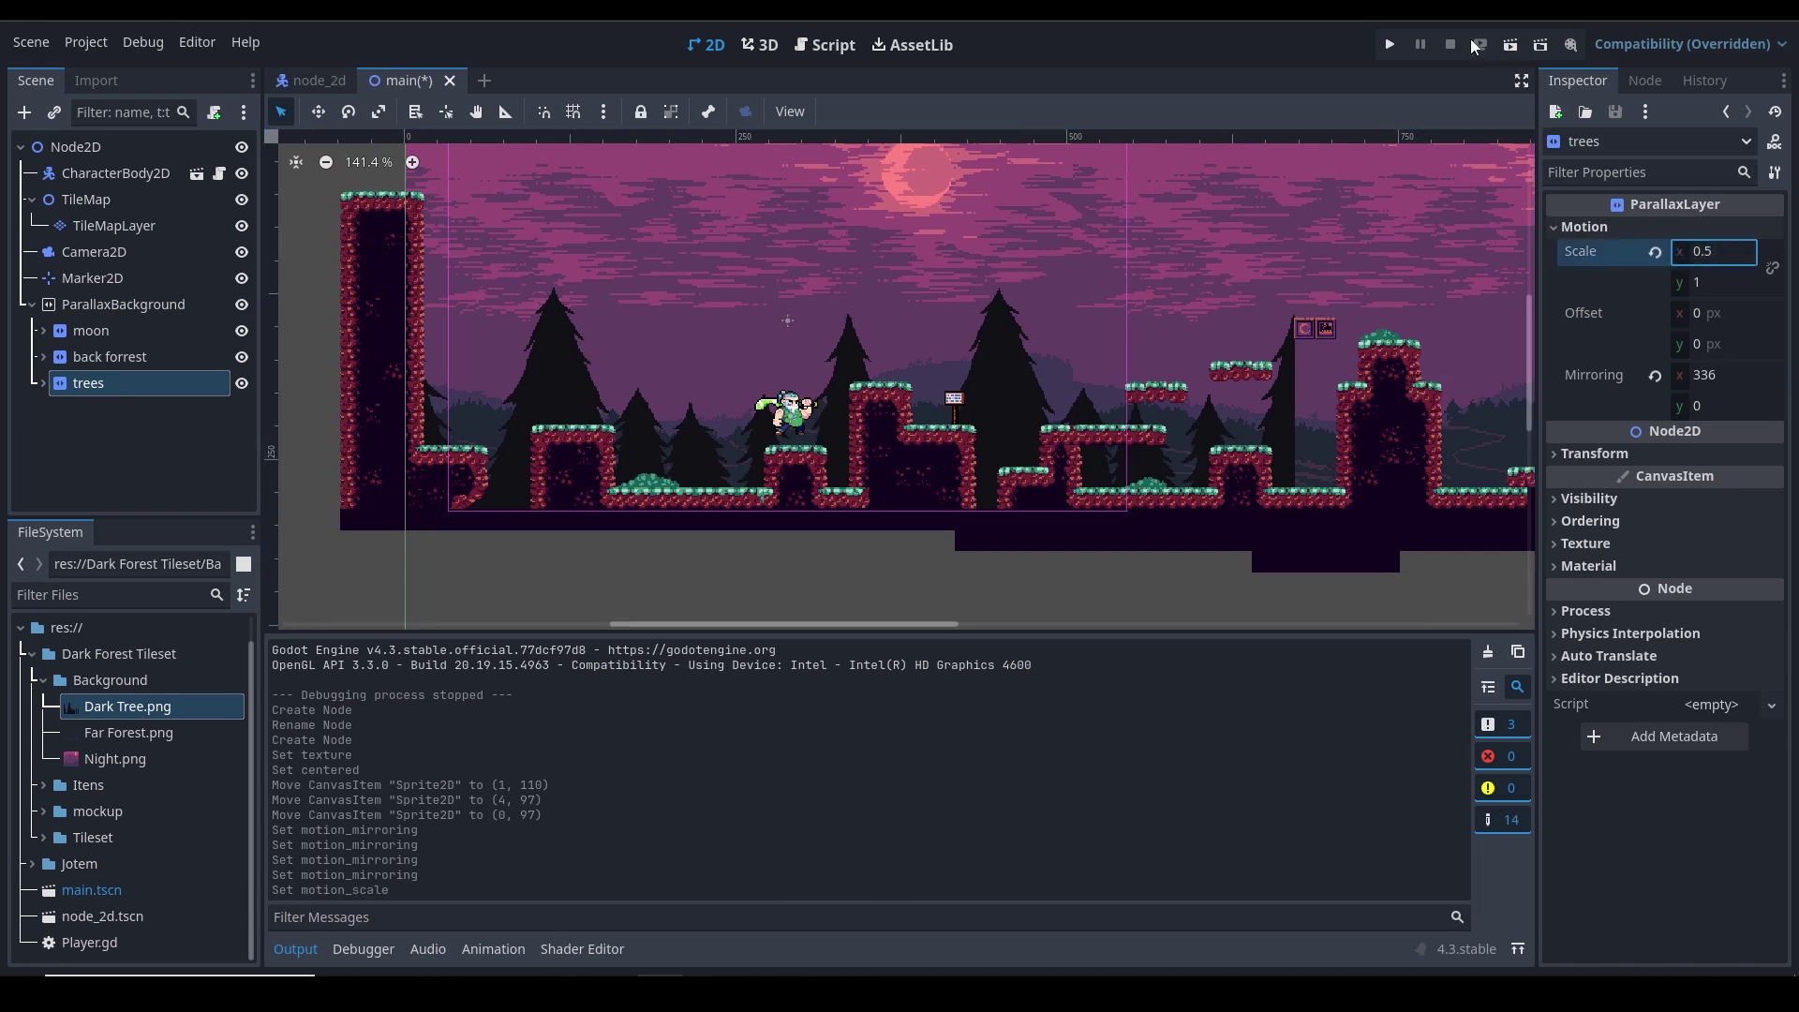
# Run the project and move the character right across the platforms past the chest to check how the trees scroll
pyautogui.click(1391, 46)
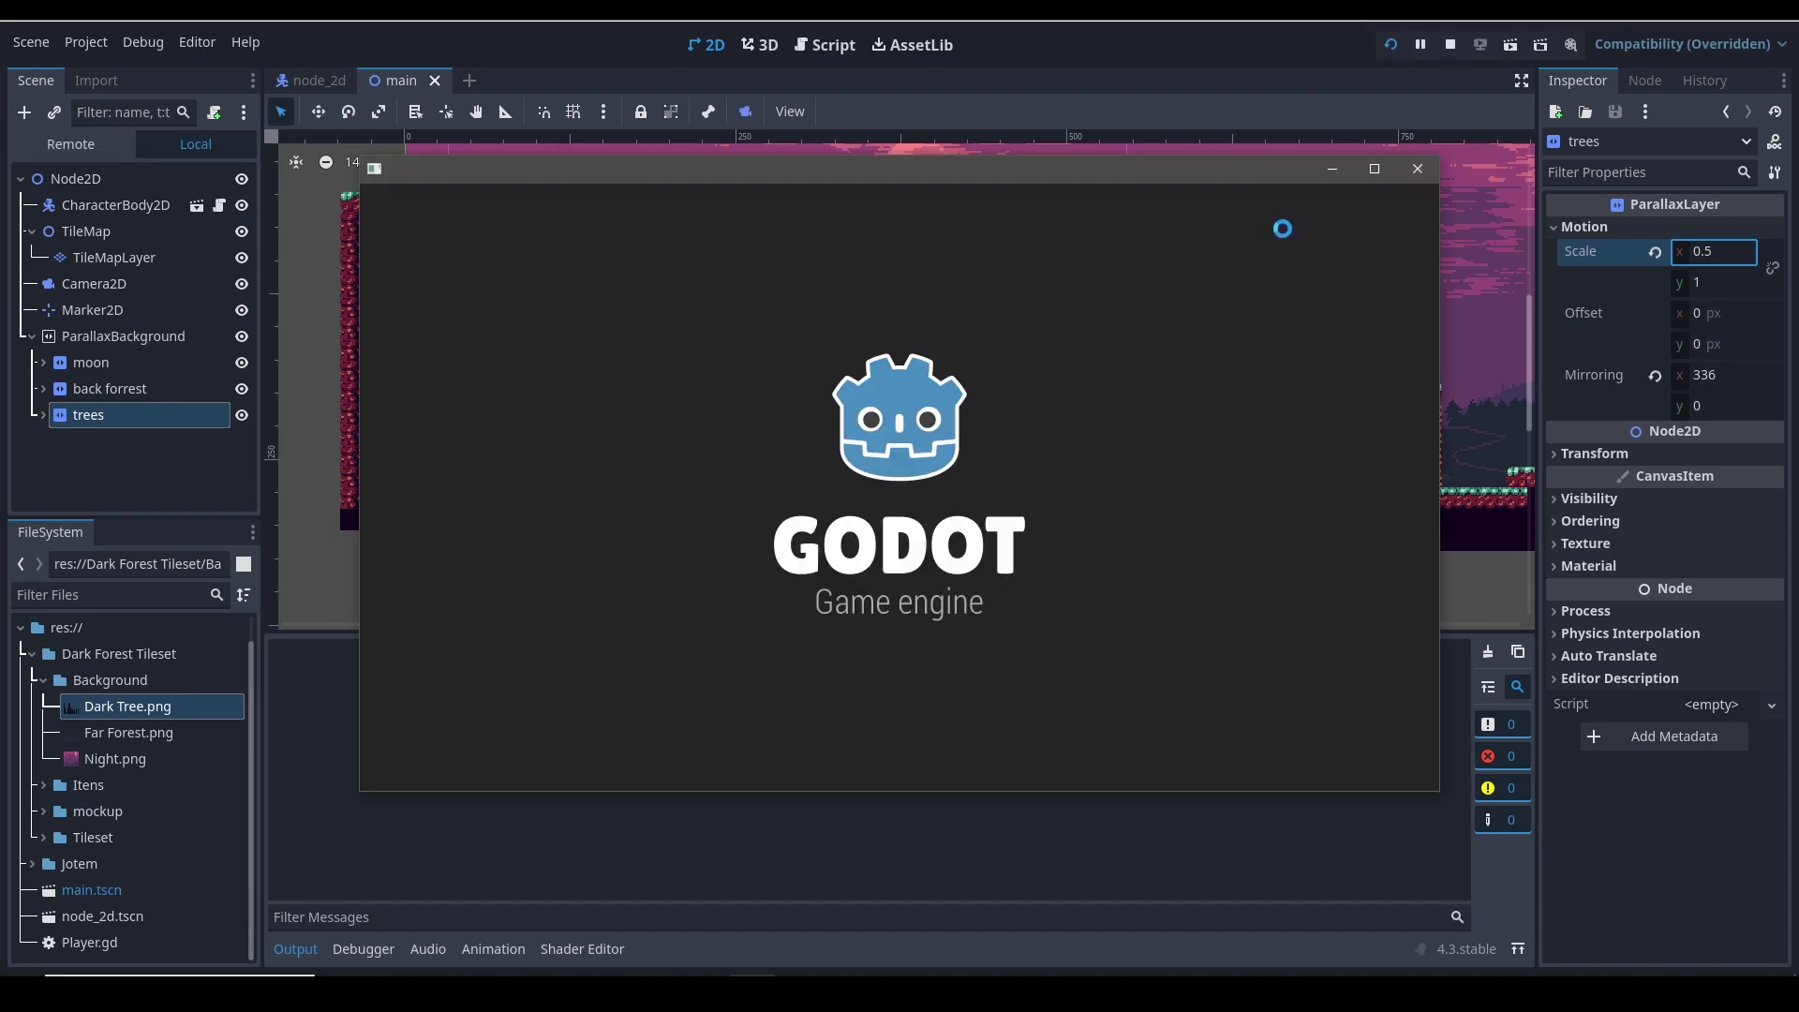
pyautogui.press('Right')
pyautogui.press('space')
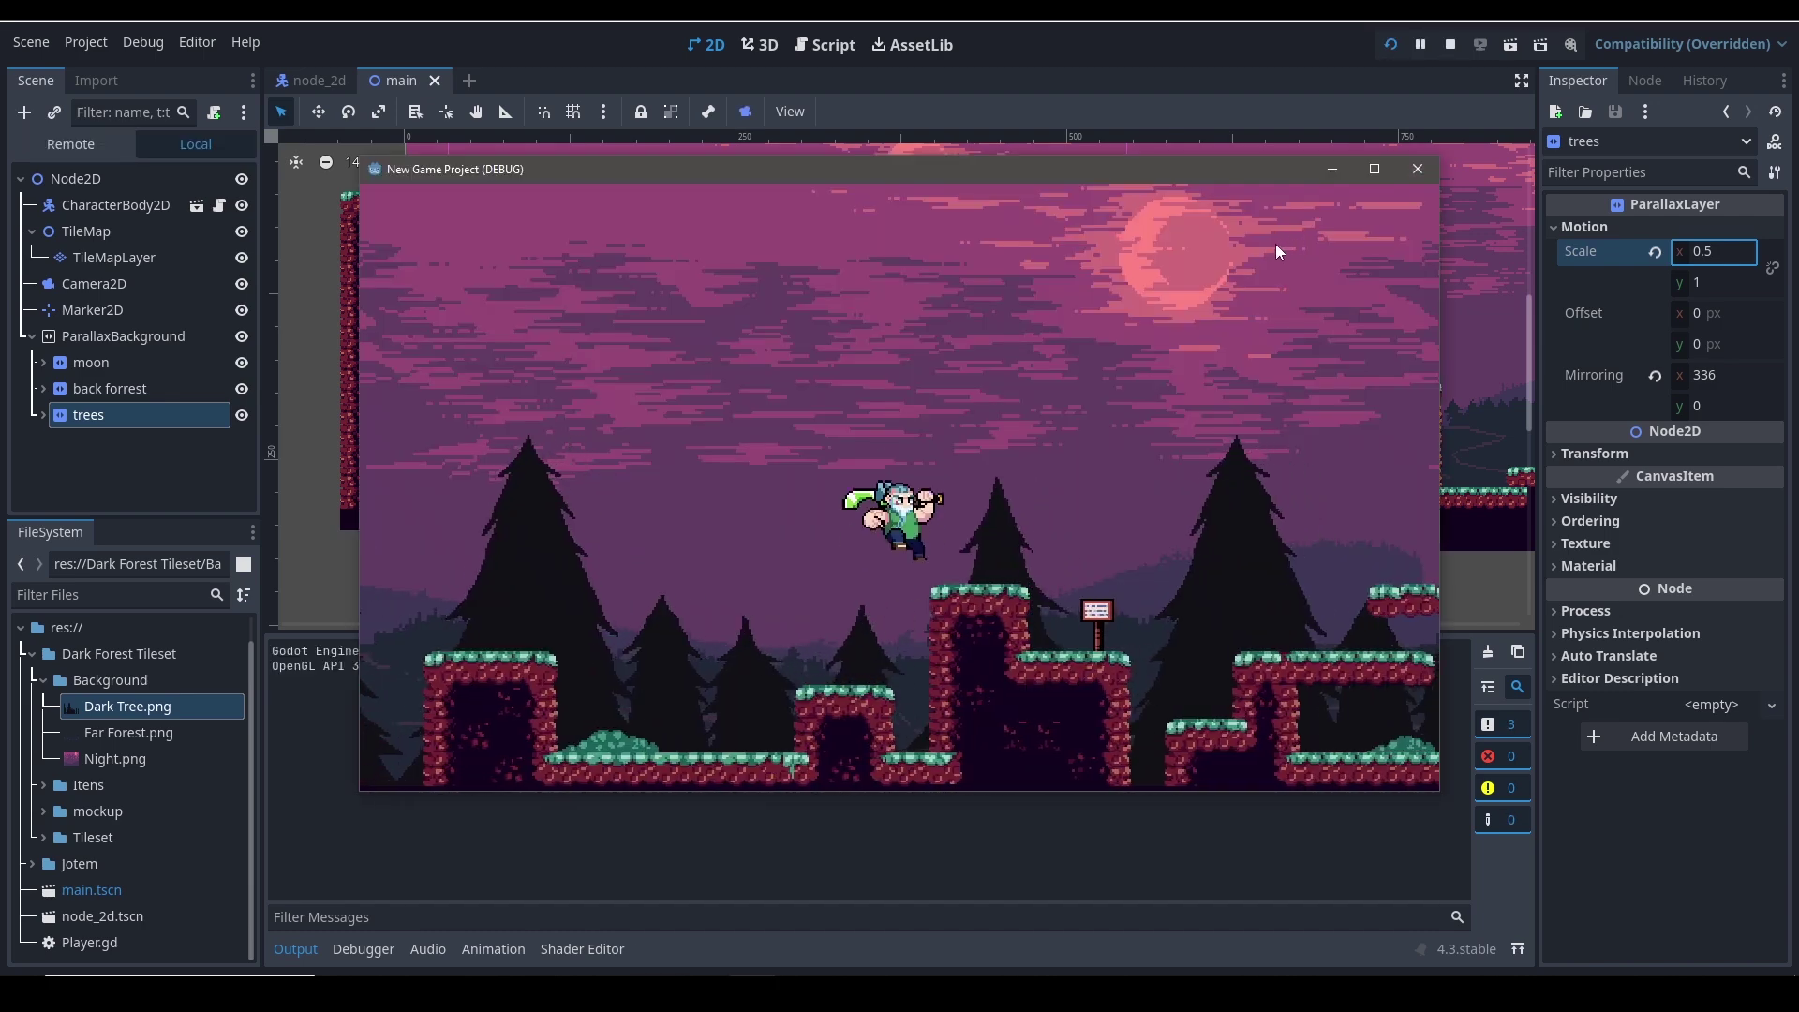
pyautogui.press('Right')
pyautogui.press('space')
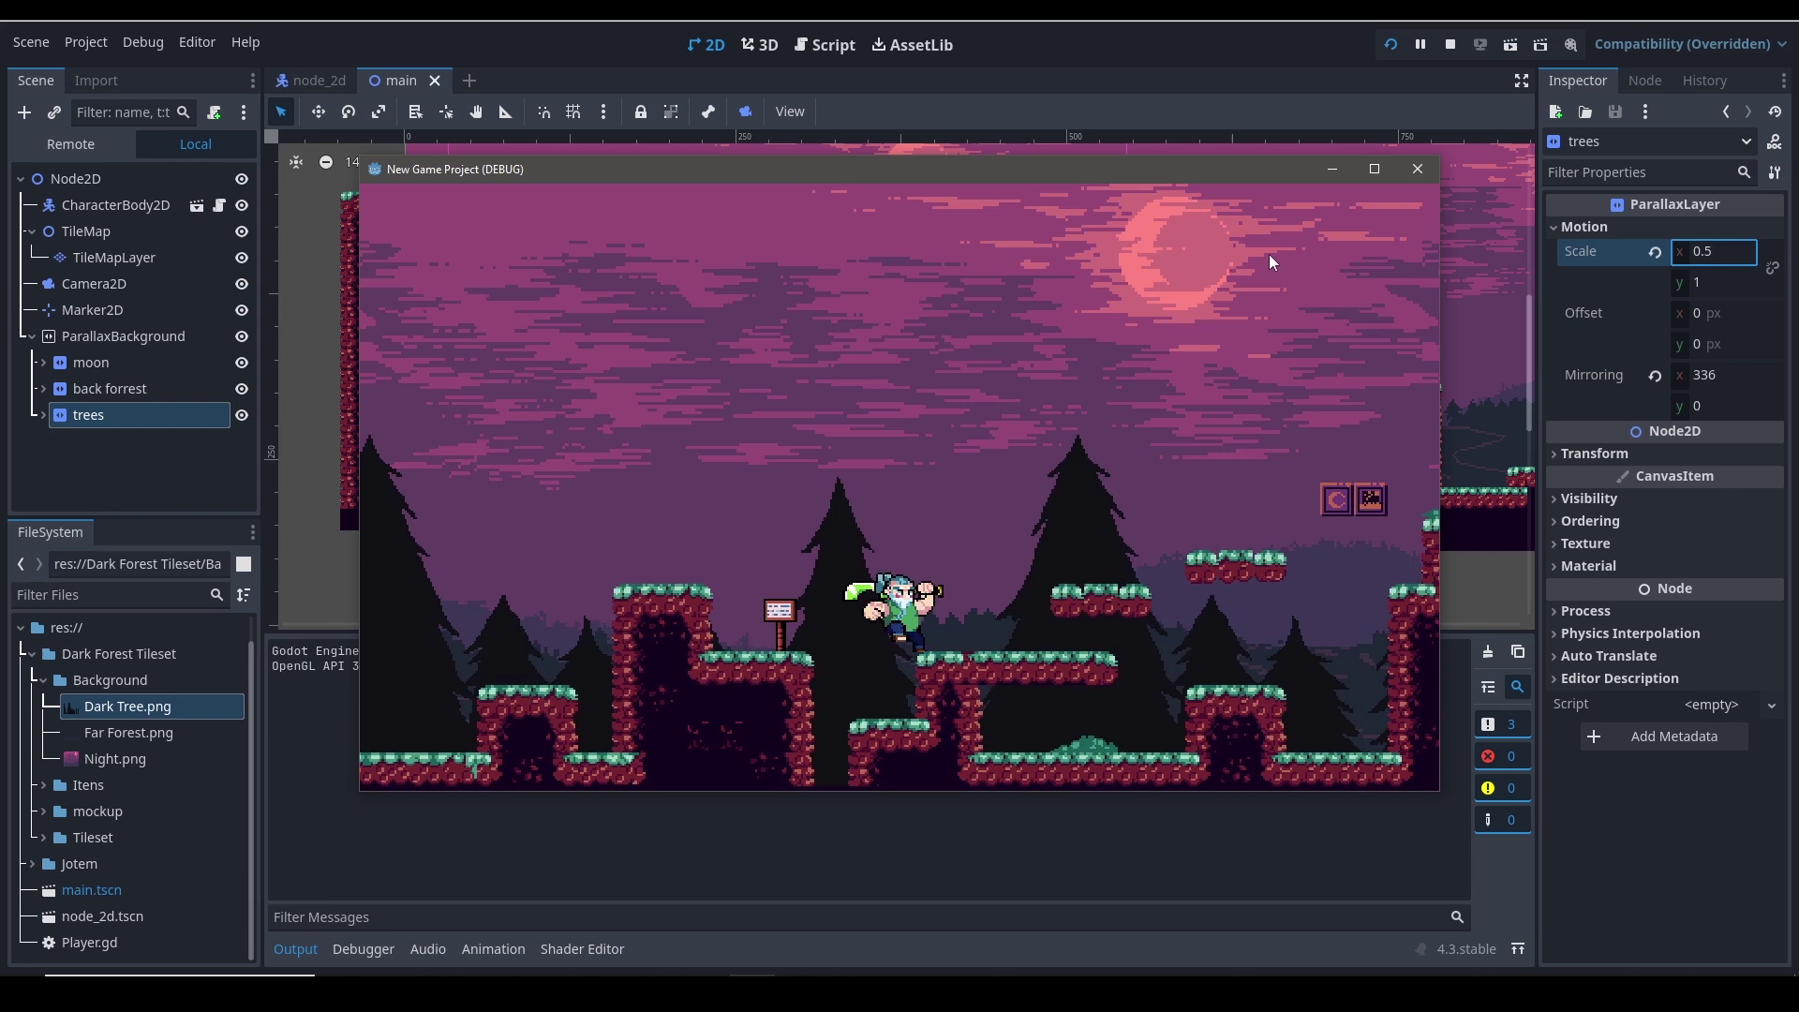
pyautogui.press('Right')
pyautogui.press('space')
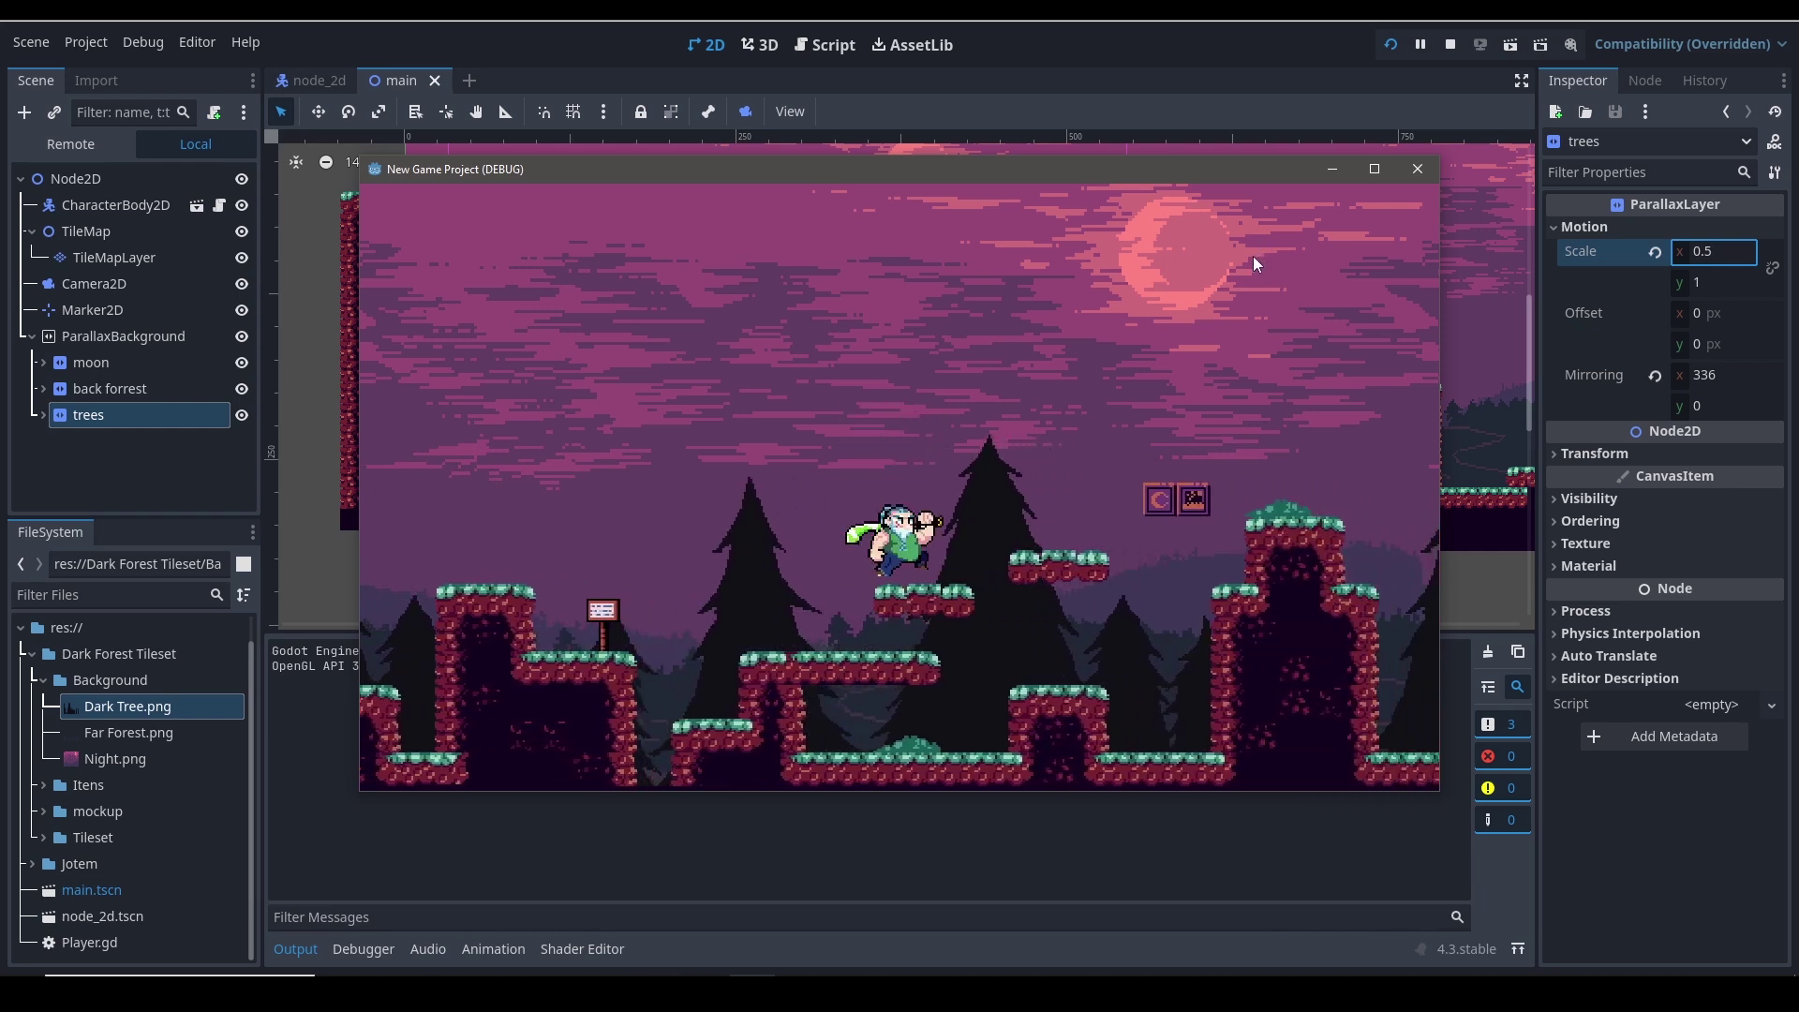
pyautogui.press('space')
pyautogui.press('Right')
pyautogui.press('space')
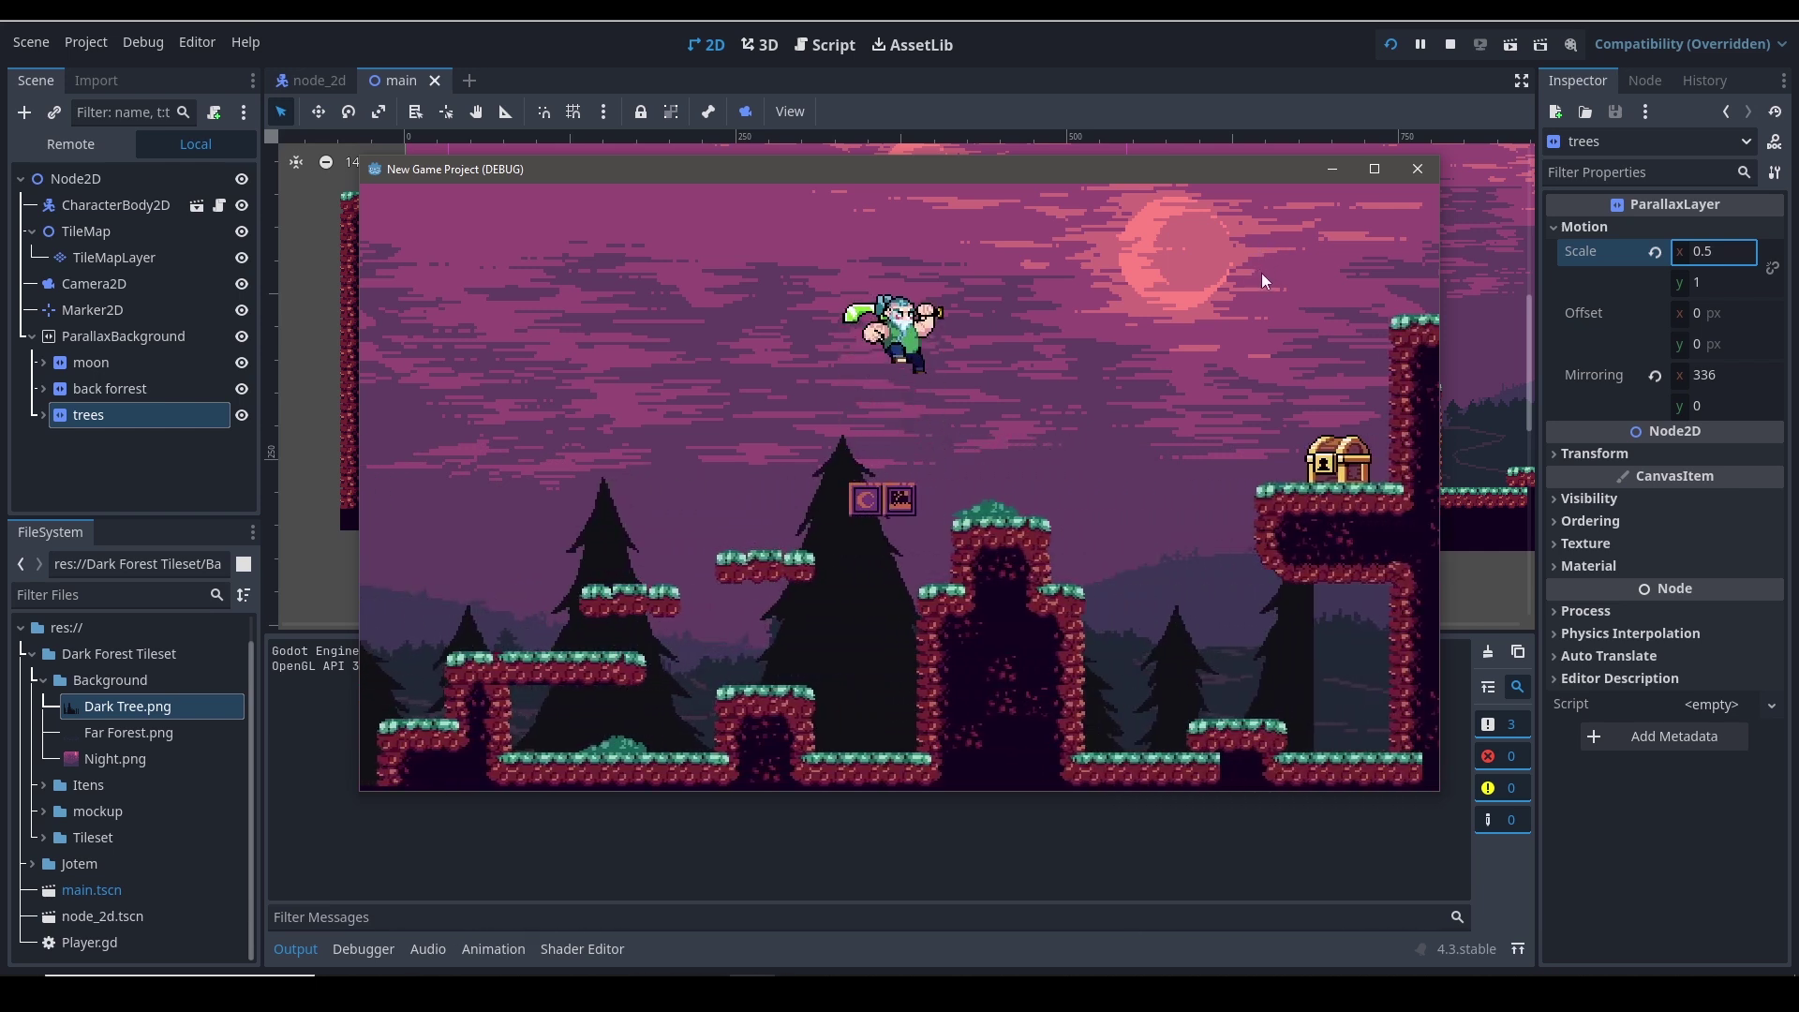
pyautogui.press('space')
pyautogui.press('Right')
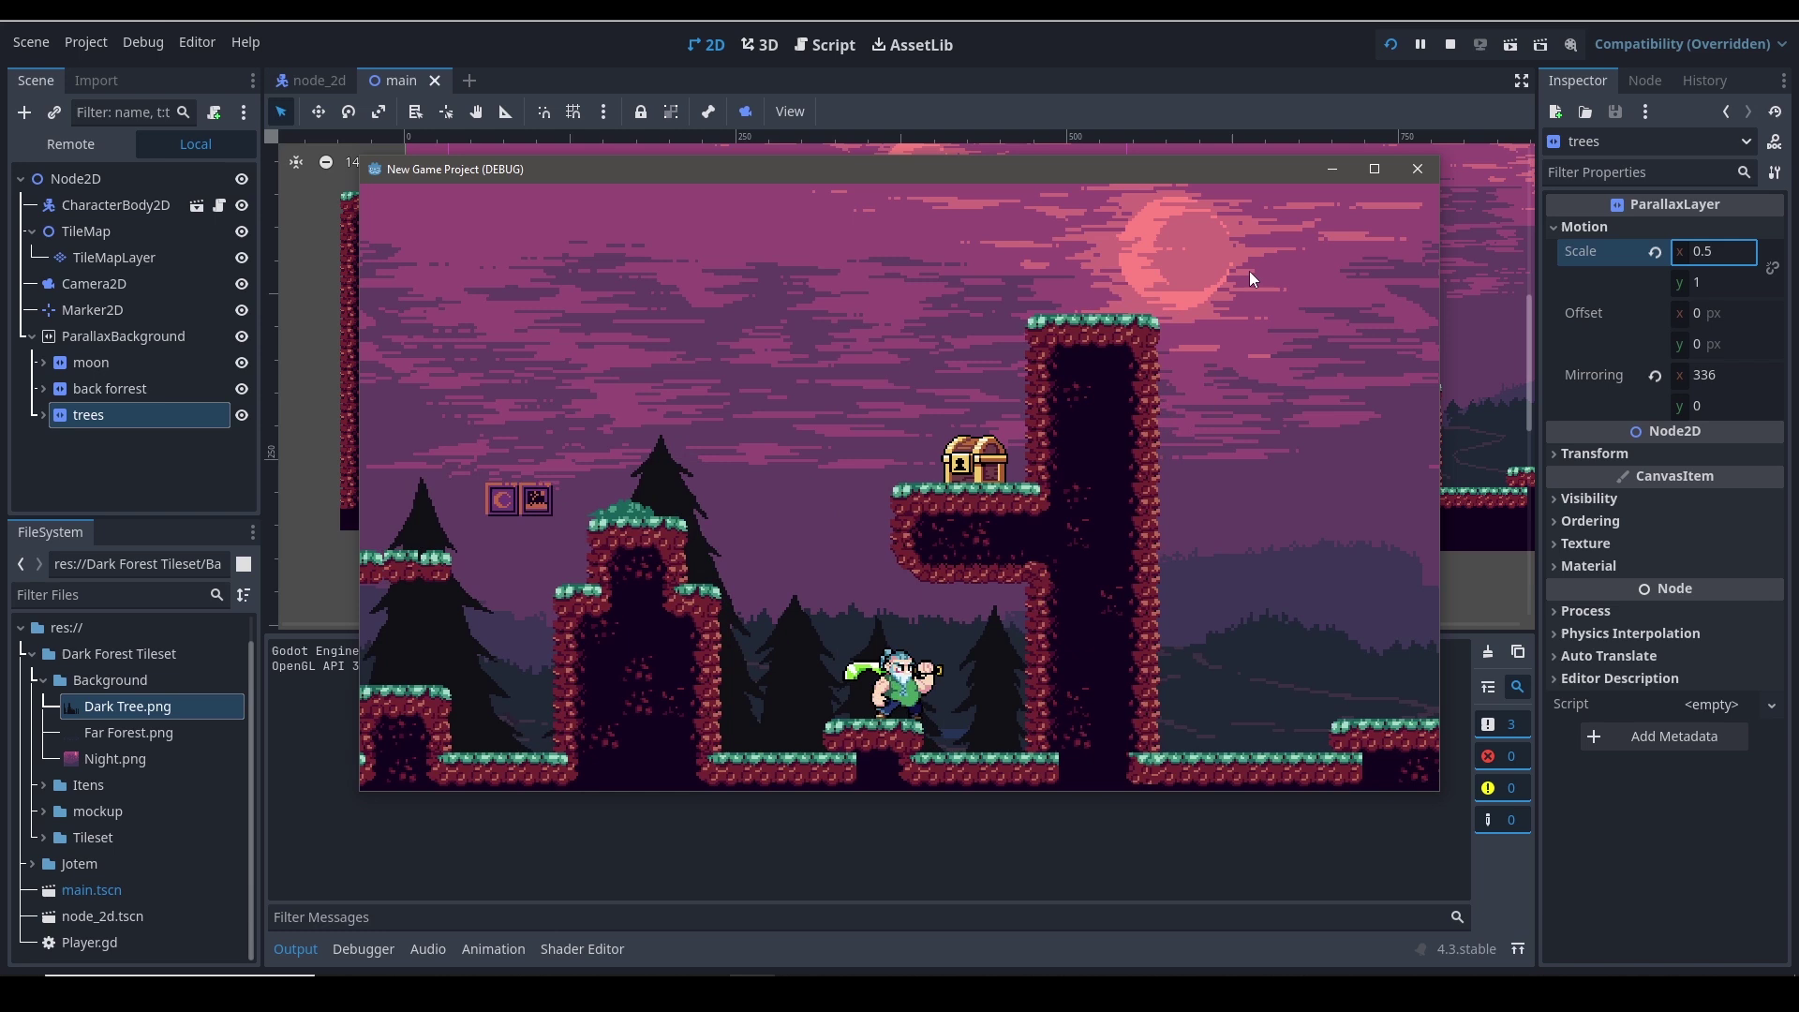
# Move the character back and forth between the tall block and the chest to compare the layers' speeds, and close the game
pyautogui.press('Left')
pyautogui.press('space')
pyautogui.press('space')
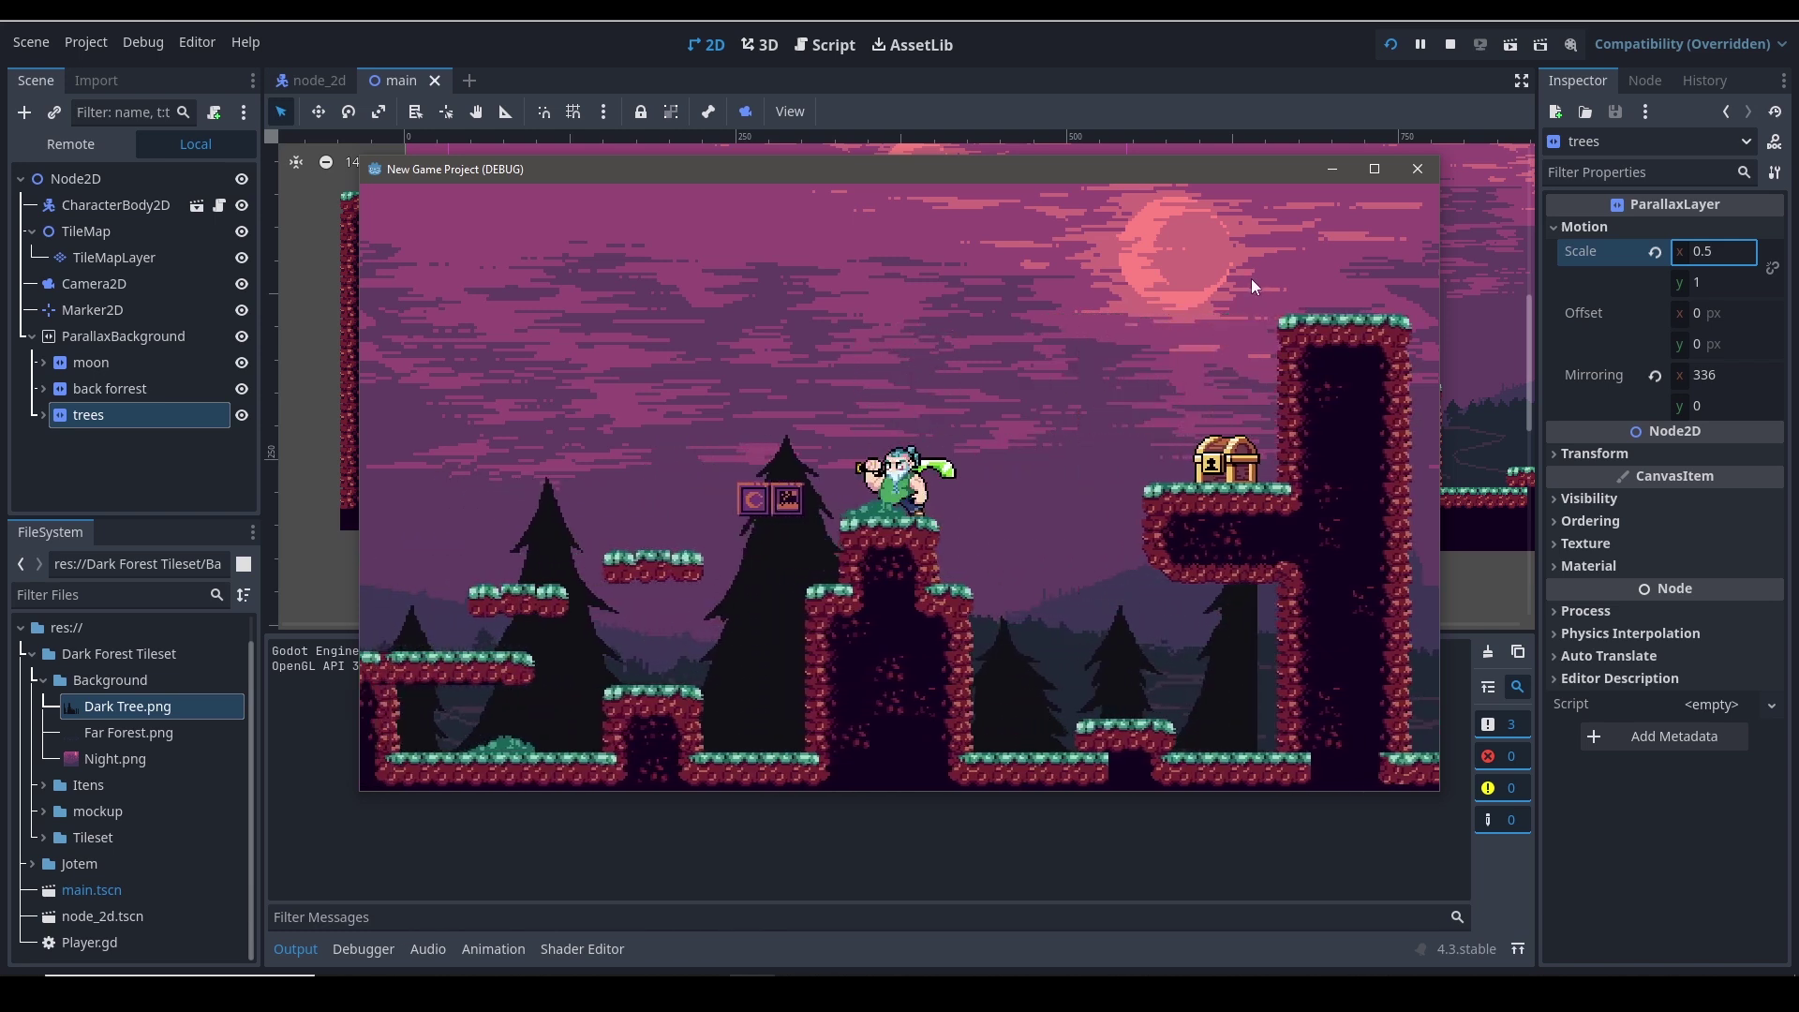
pyautogui.press('Right')
pyautogui.press('space')
pyautogui.press('Left')
pyautogui.press('space')
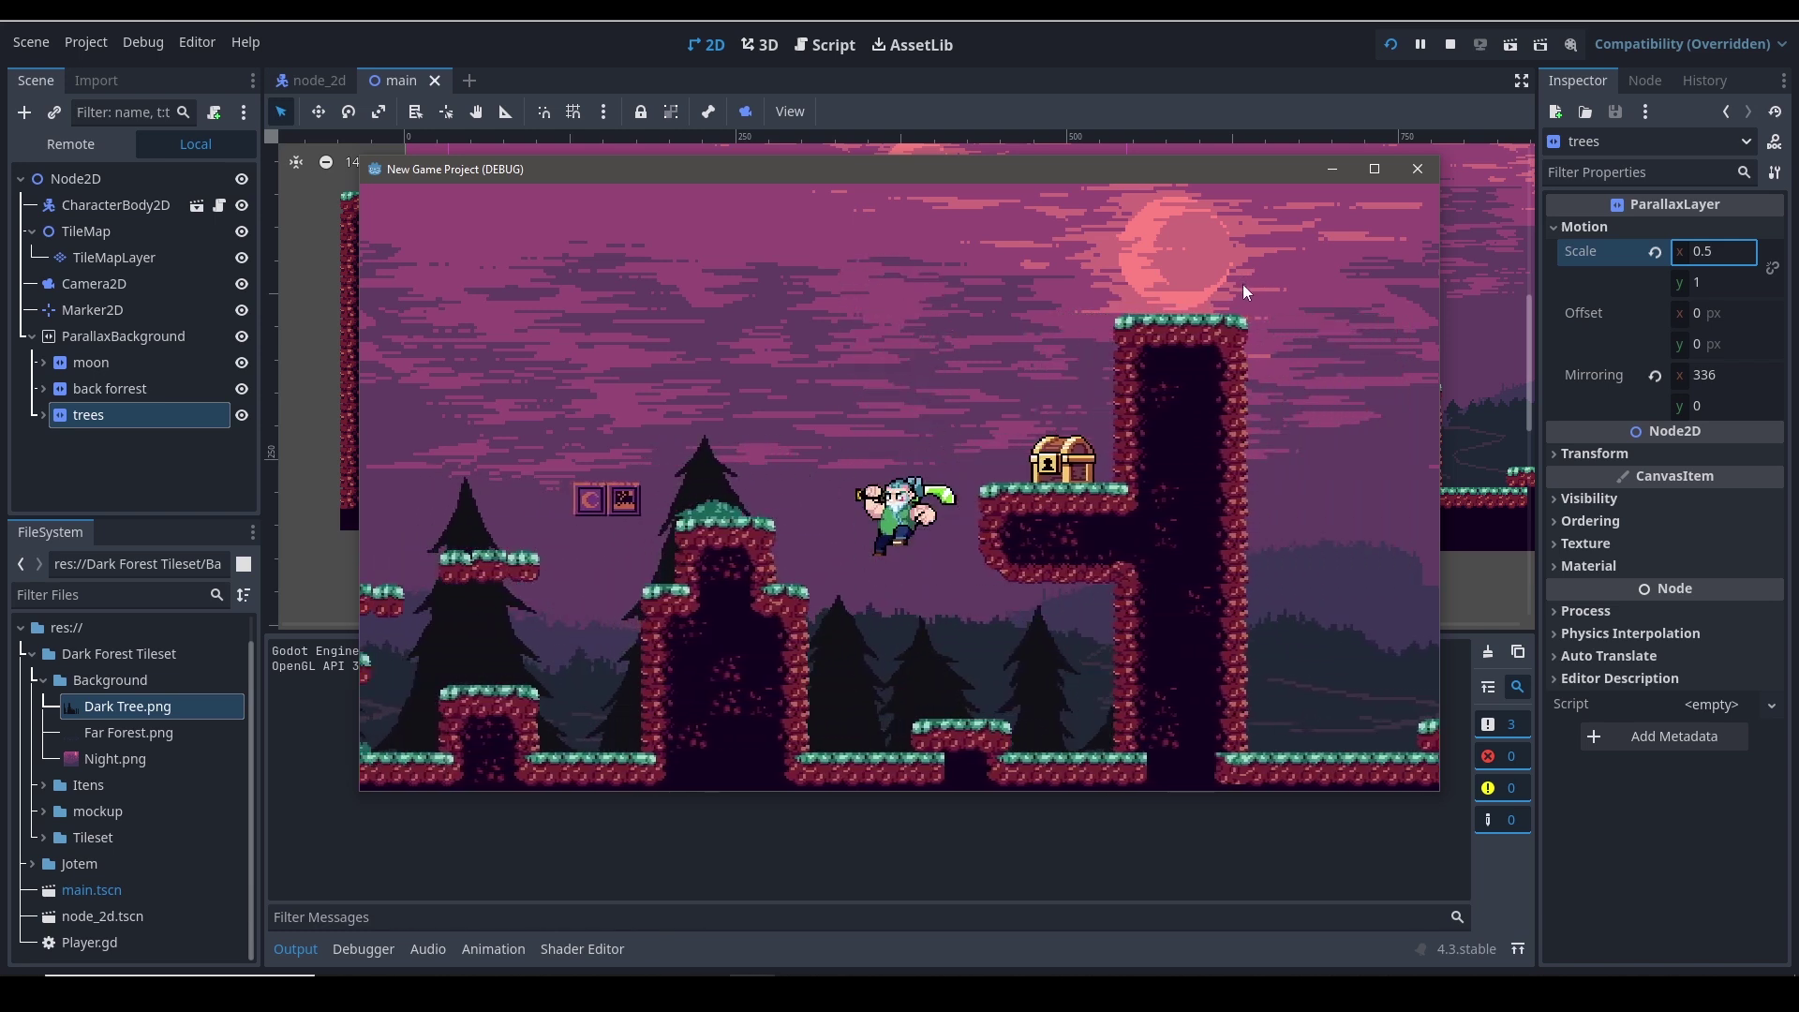
pyautogui.press('space')
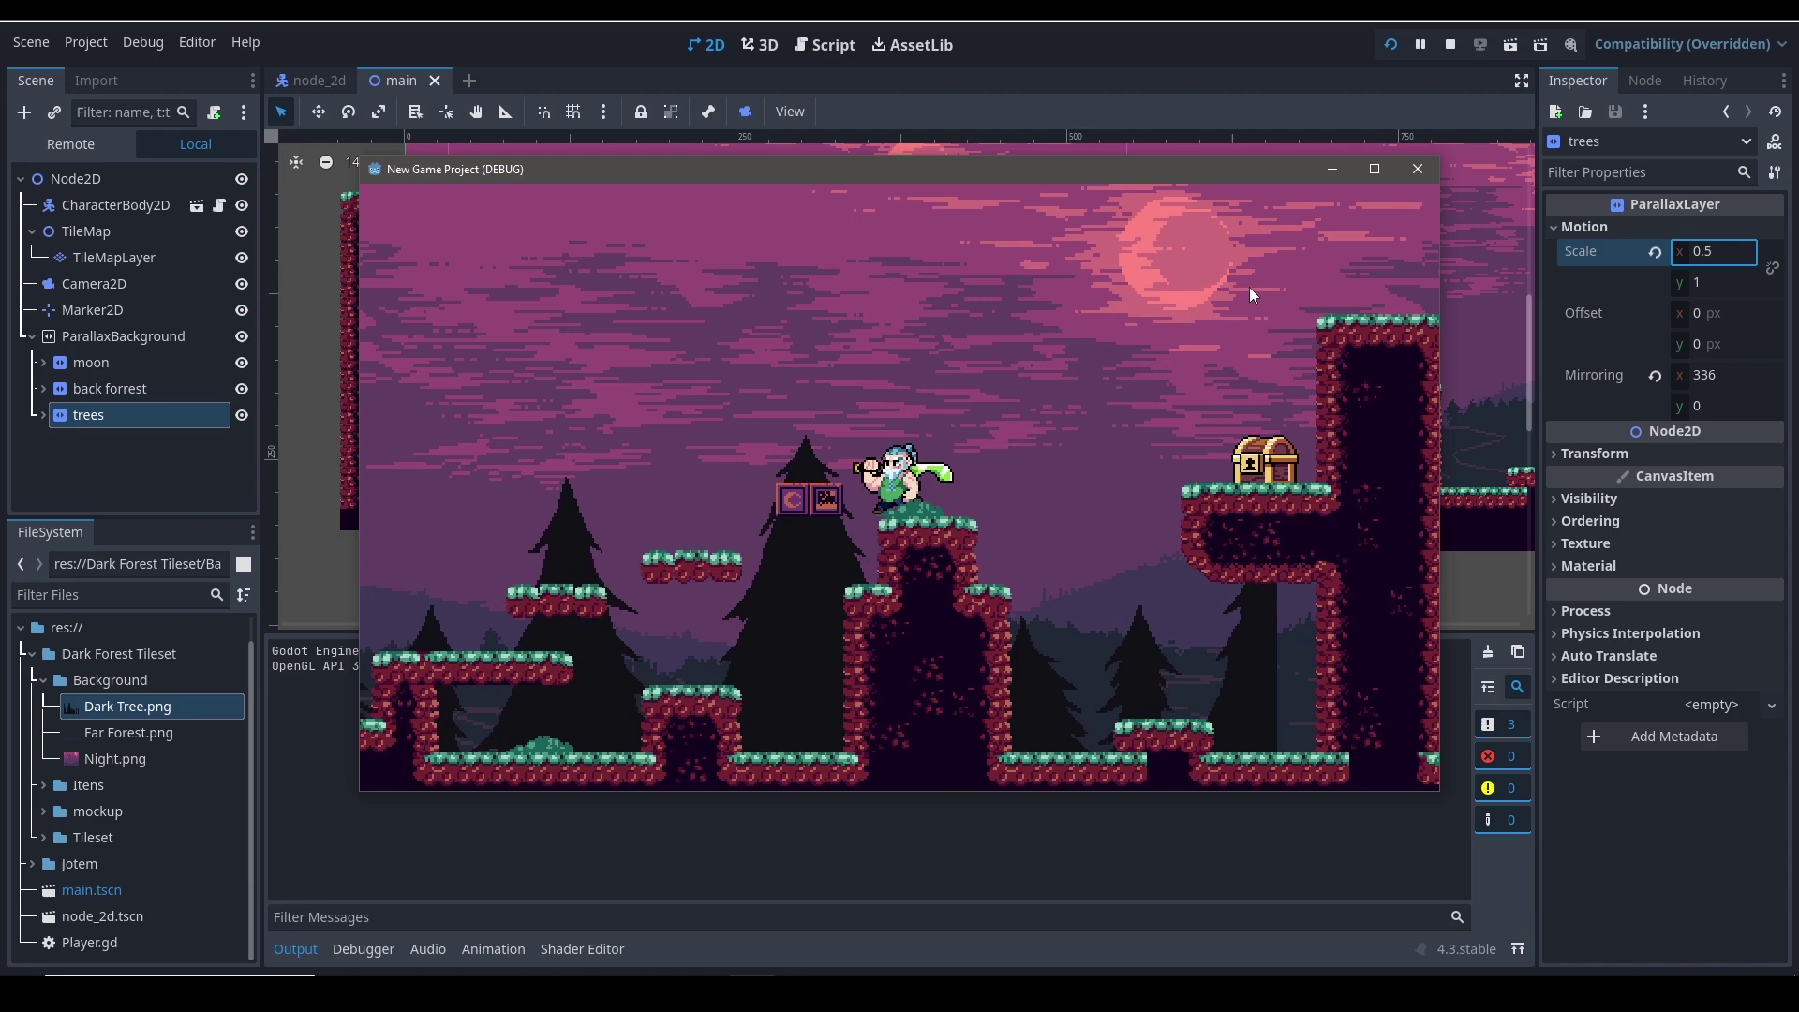
pyautogui.press('Right')
pyautogui.press('Left')
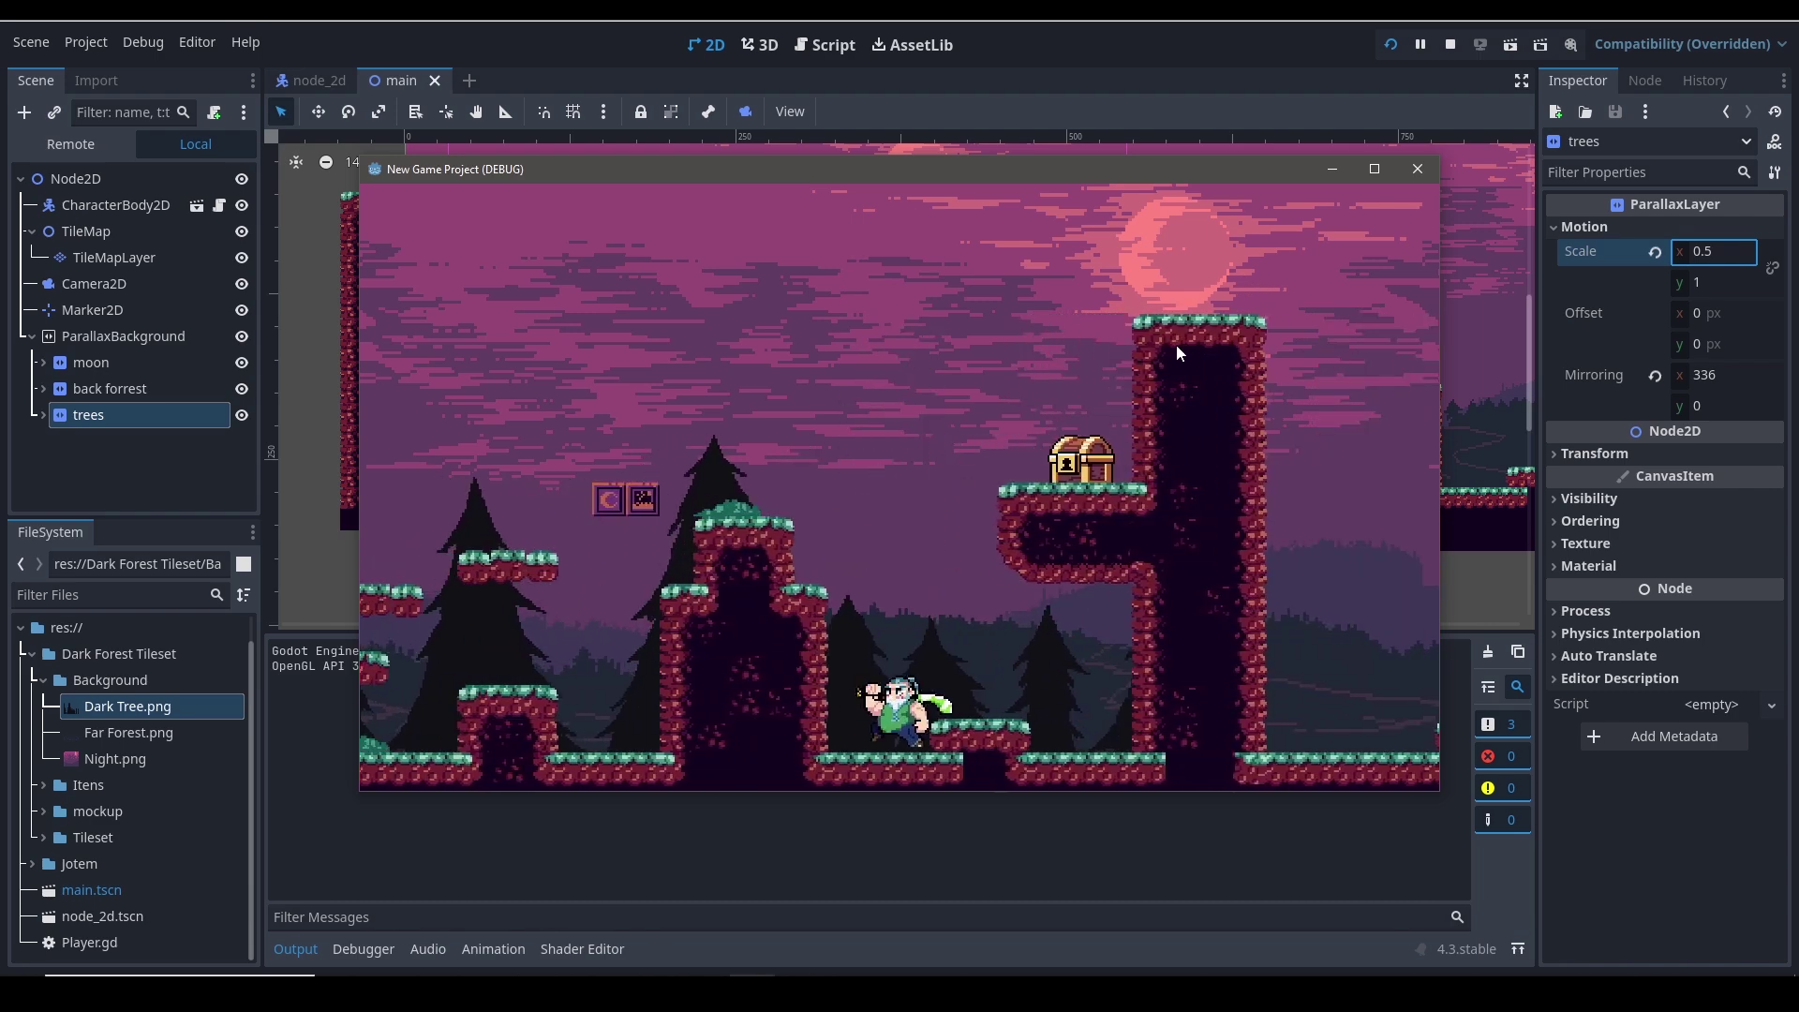
pyautogui.click(1416, 169)
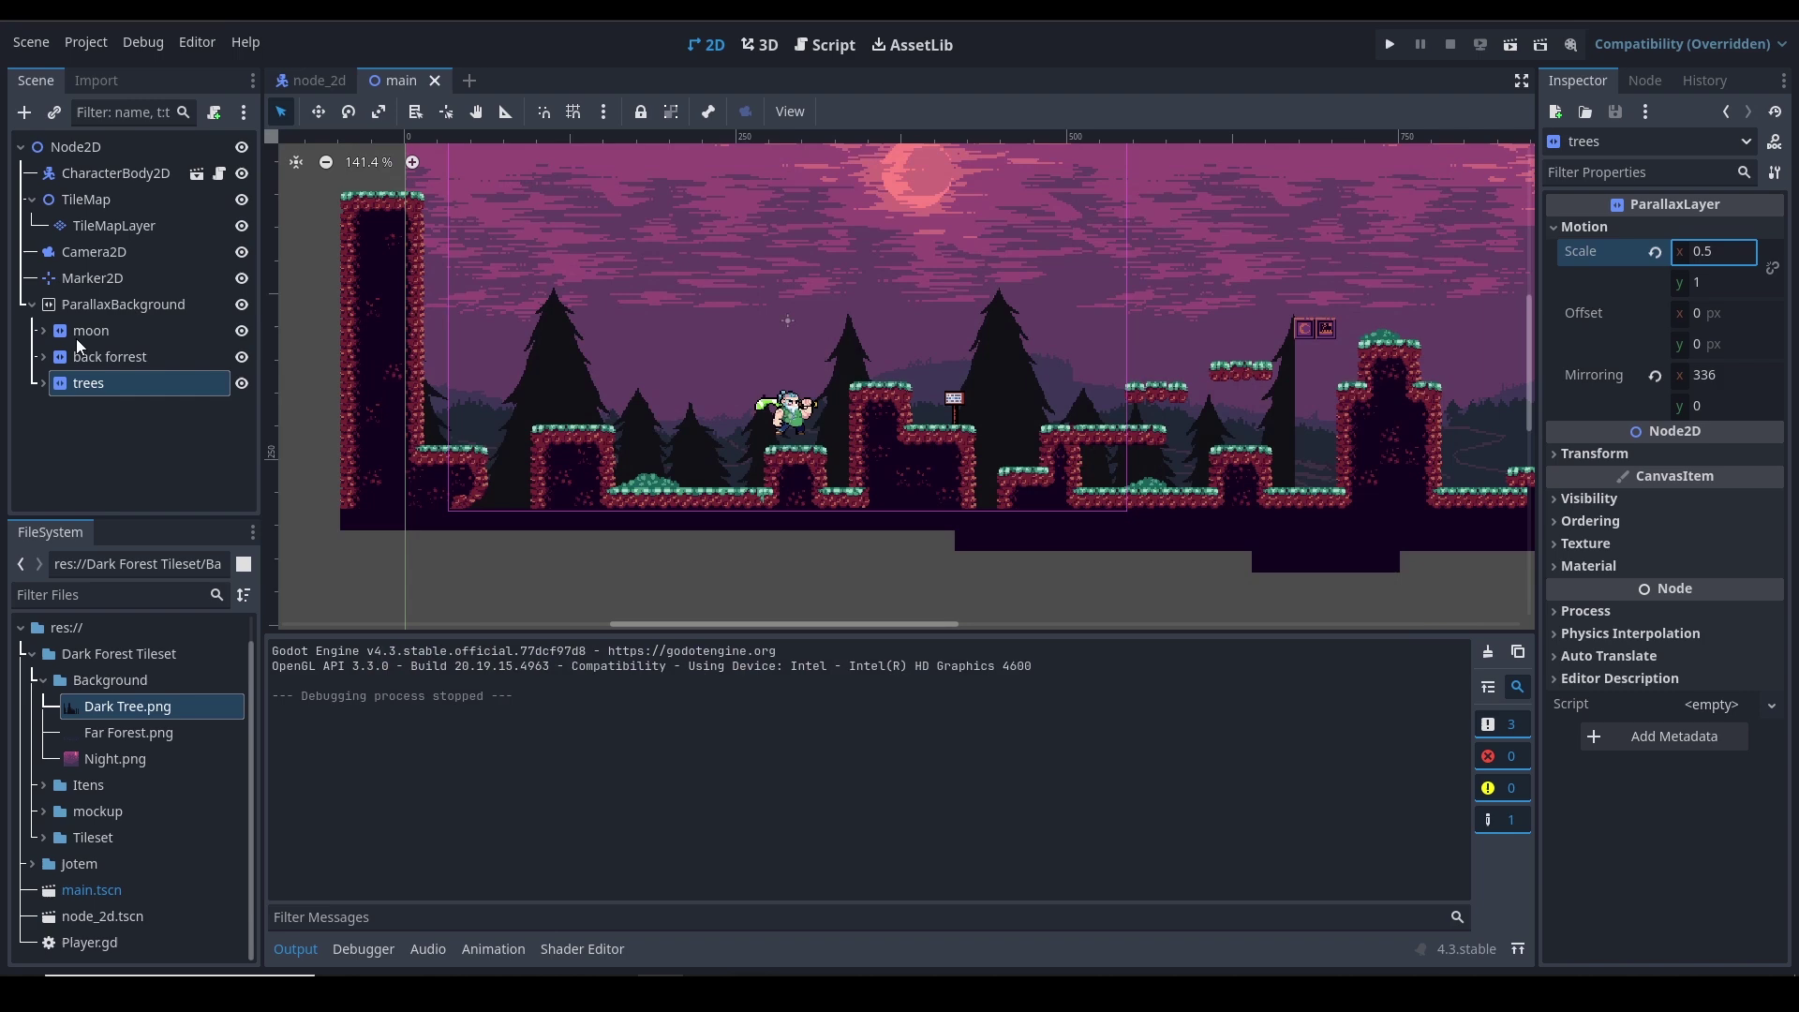
# Place the player character beyond the chest's tall pillar and run the game again to check the background up to the level's end wall
pyautogui.click(116, 173)
pyautogui.press('F5')
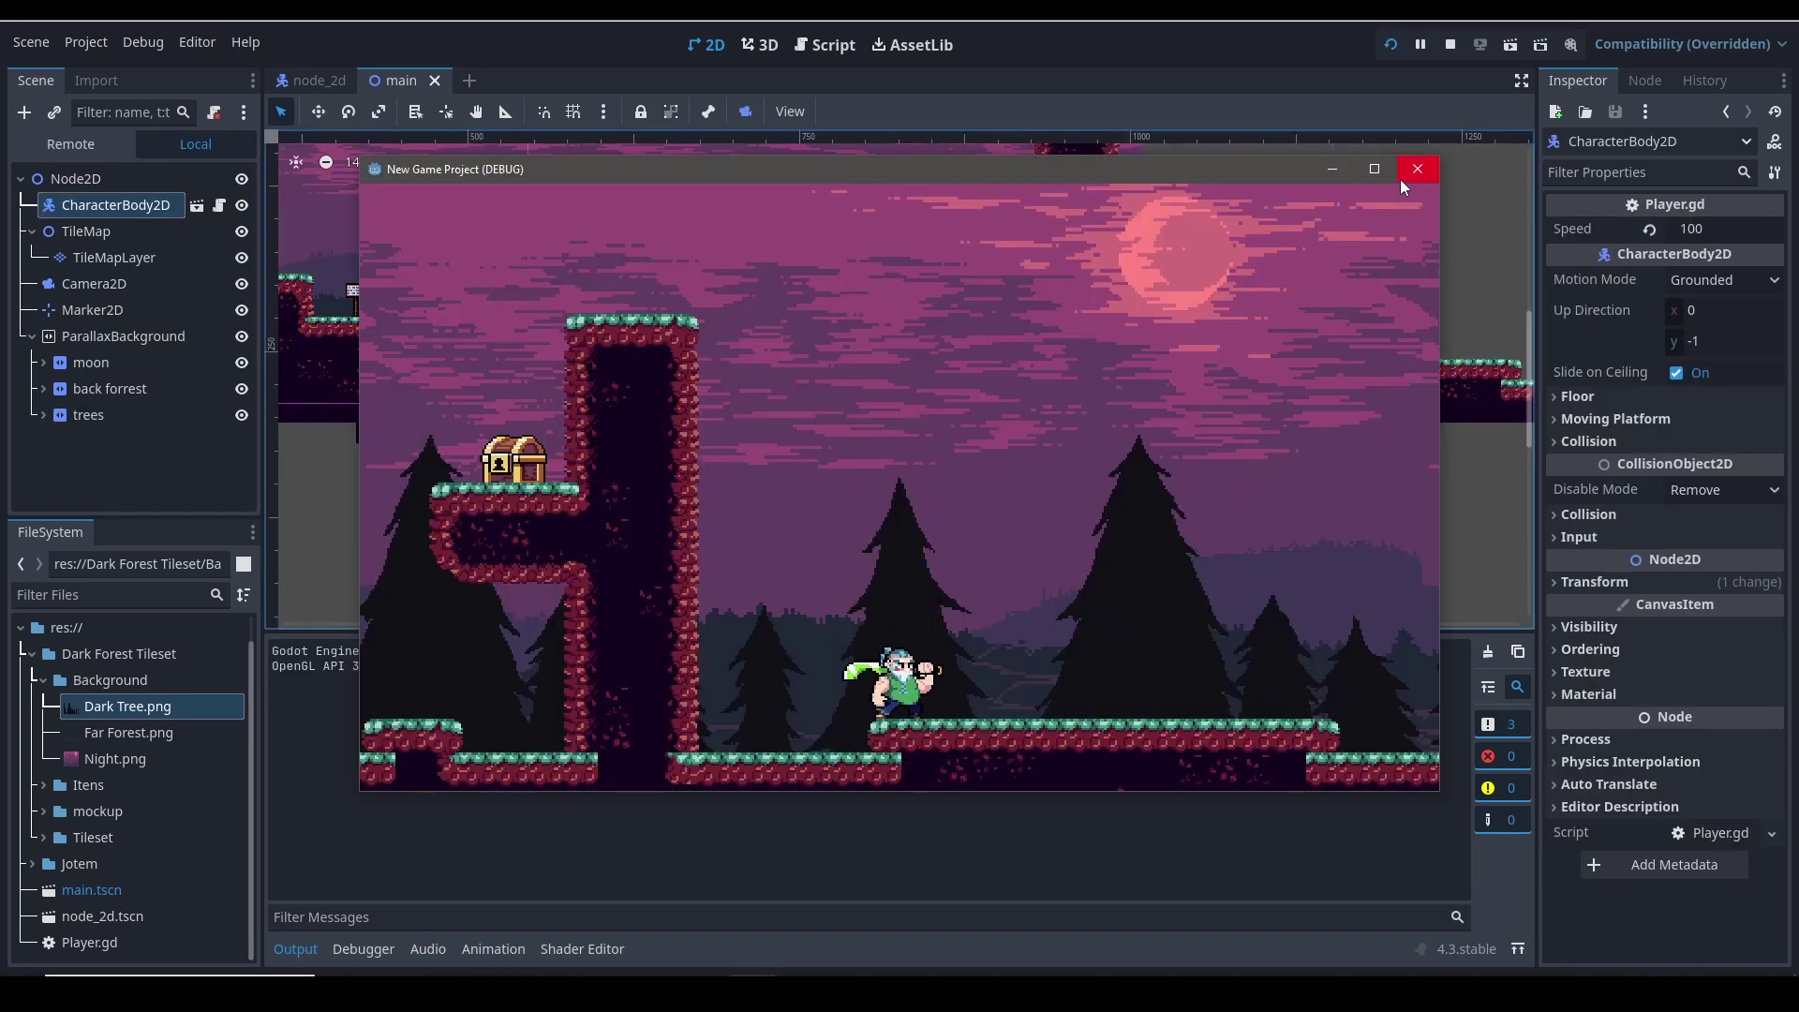
pyautogui.press('Right')
pyautogui.press('space')
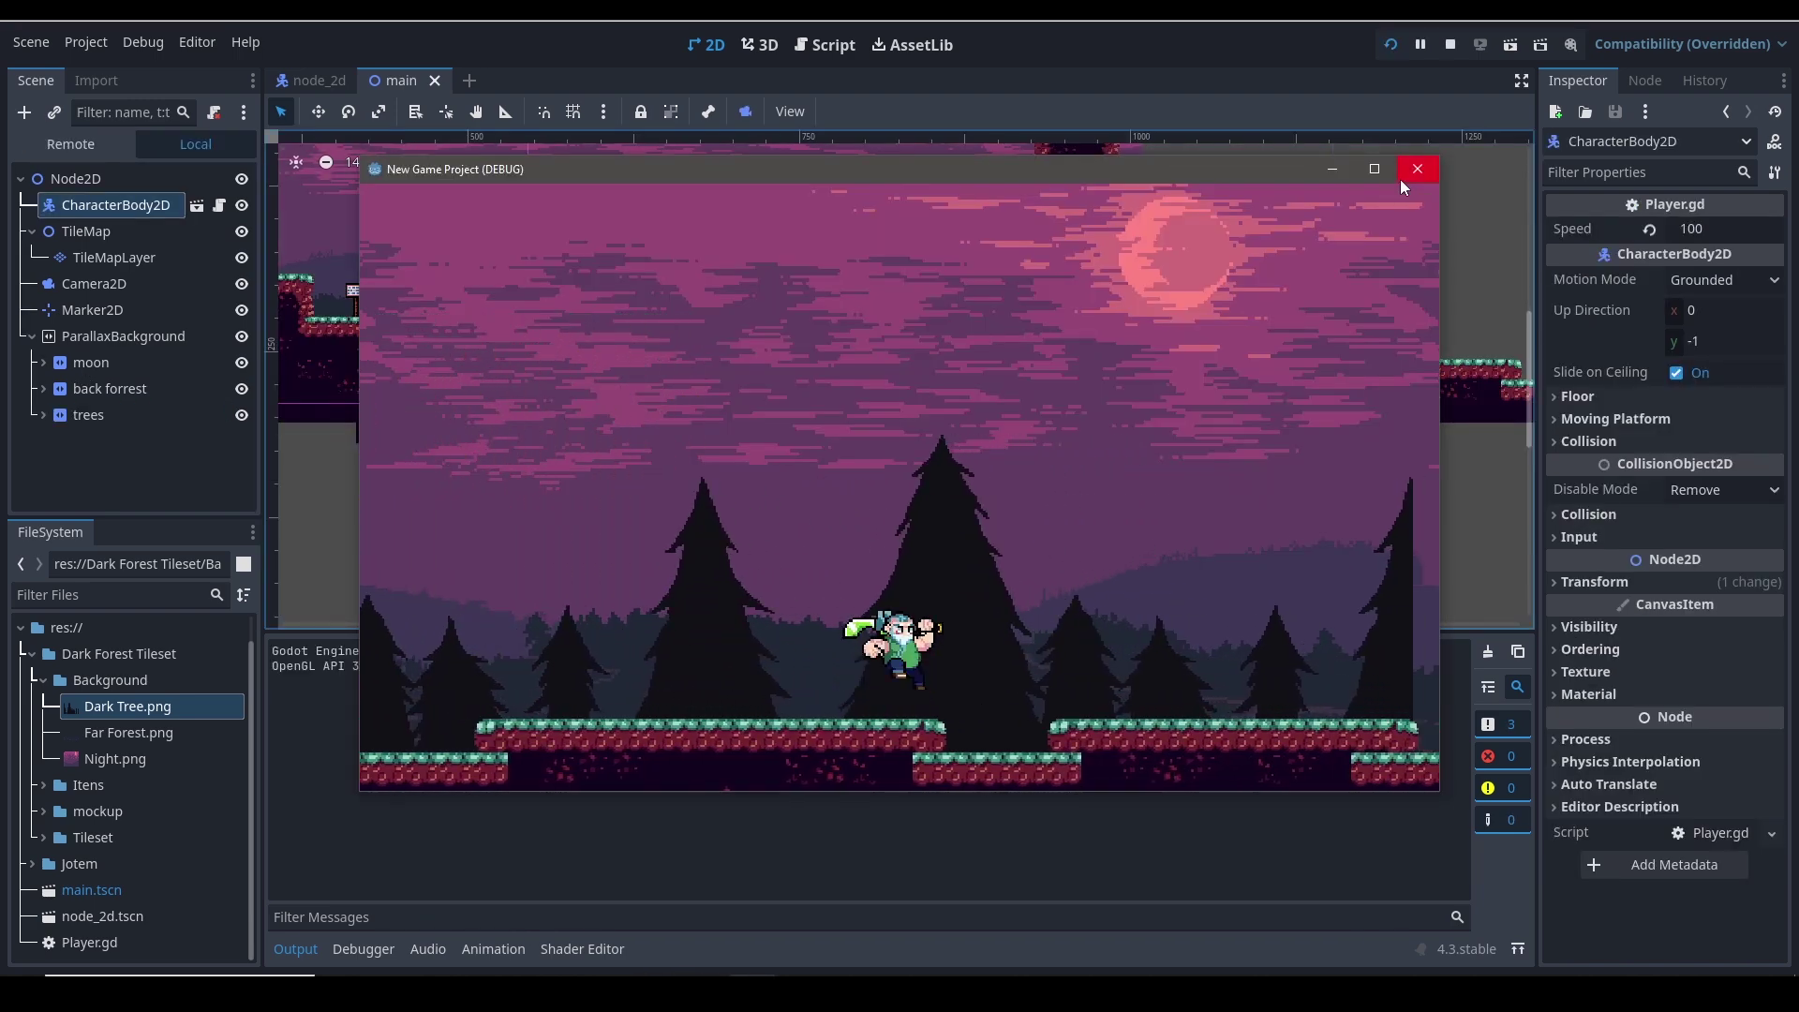
pyautogui.press('Right')
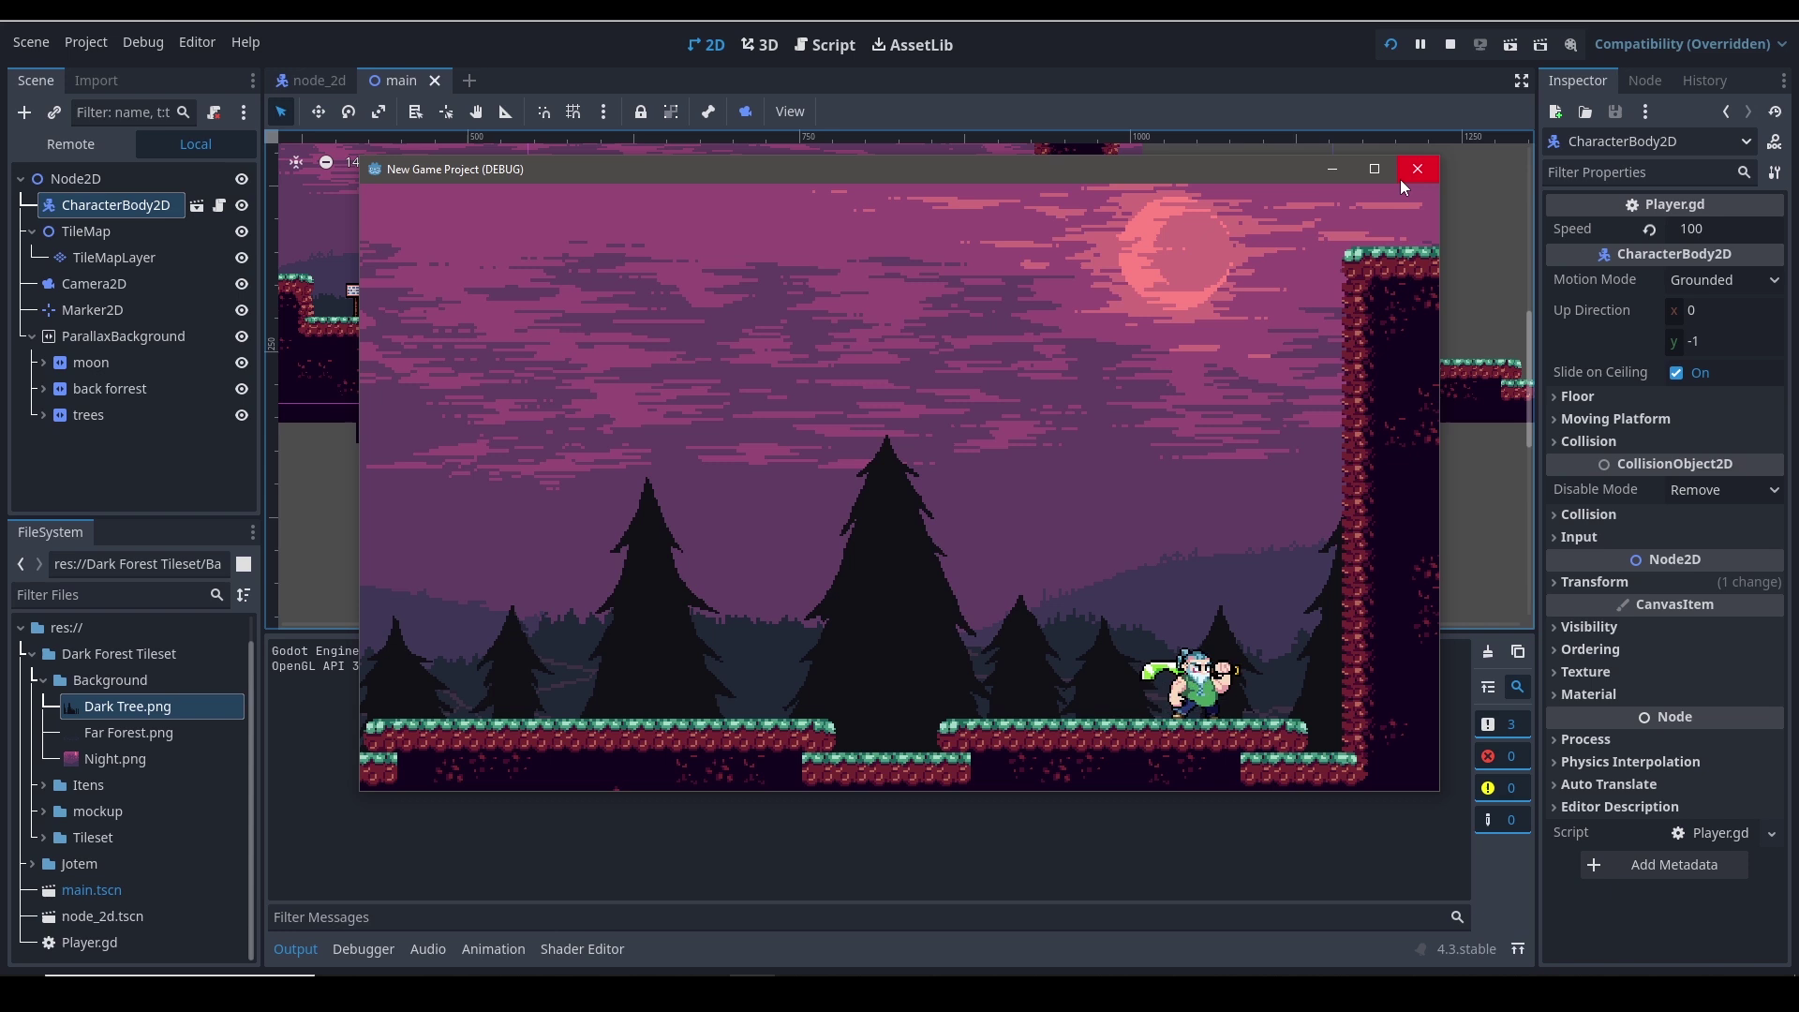
pyautogui.press('Left')
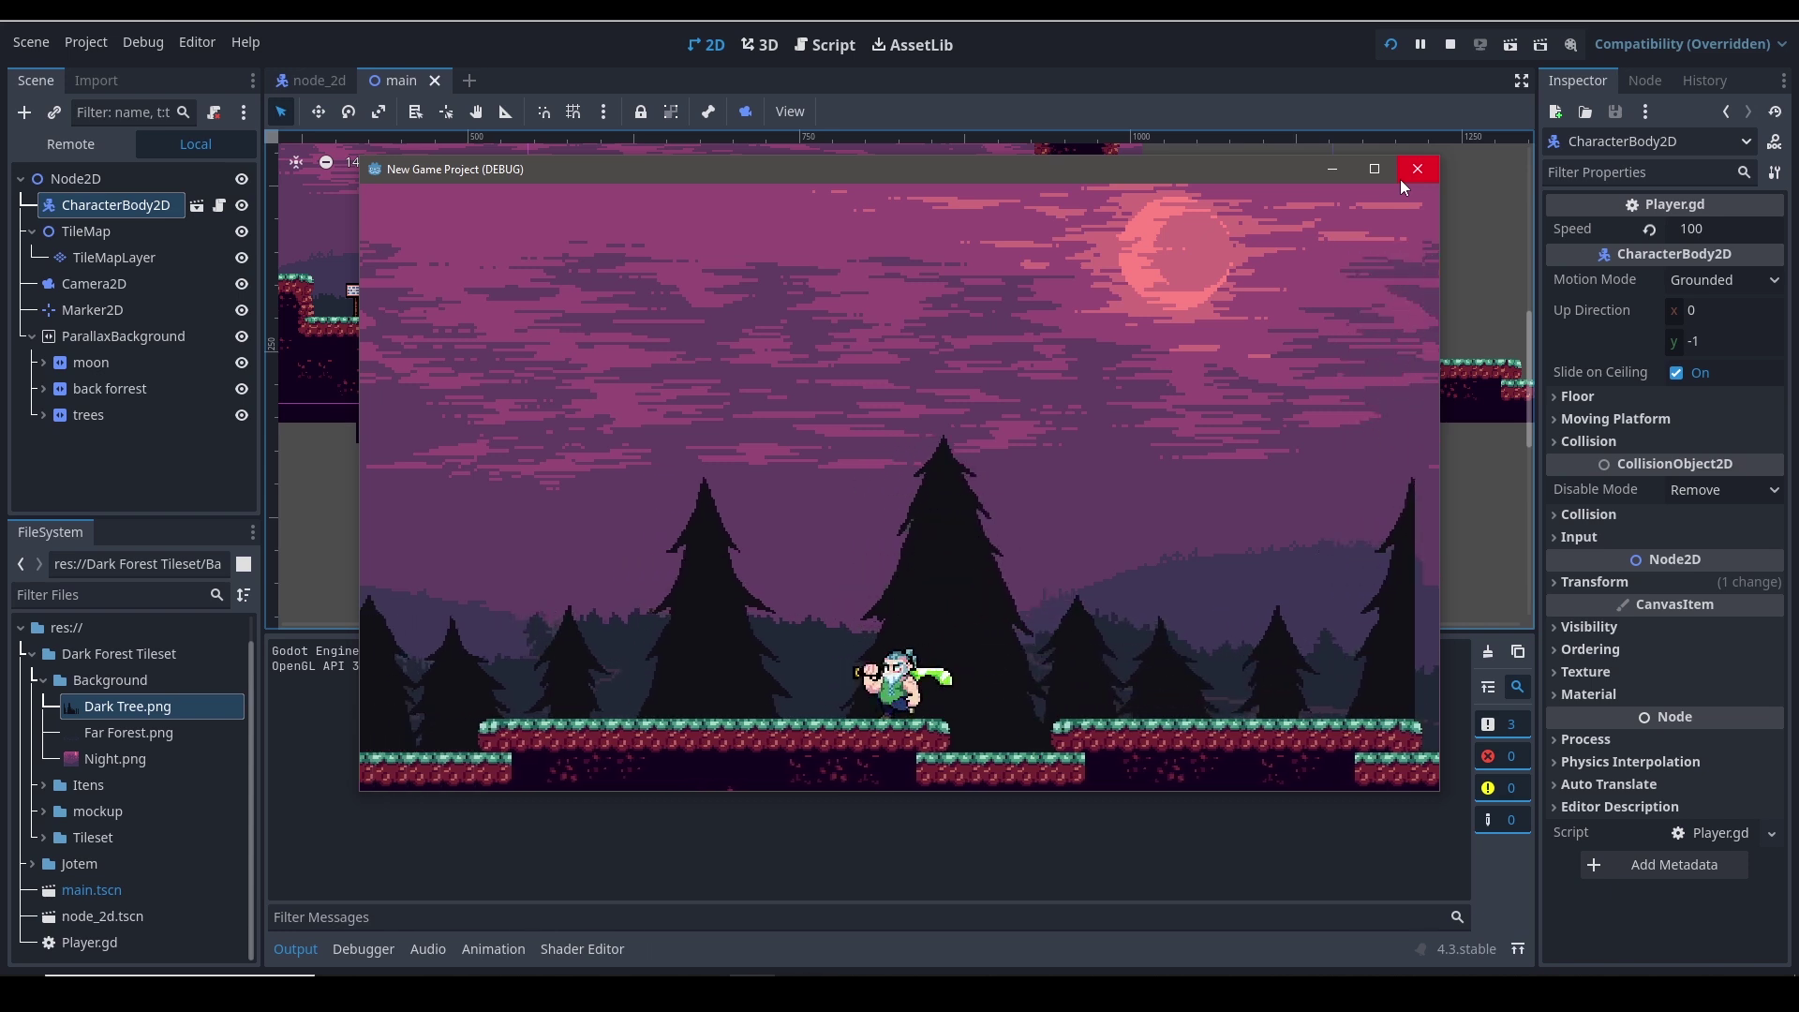
pyautogui.press('Right')
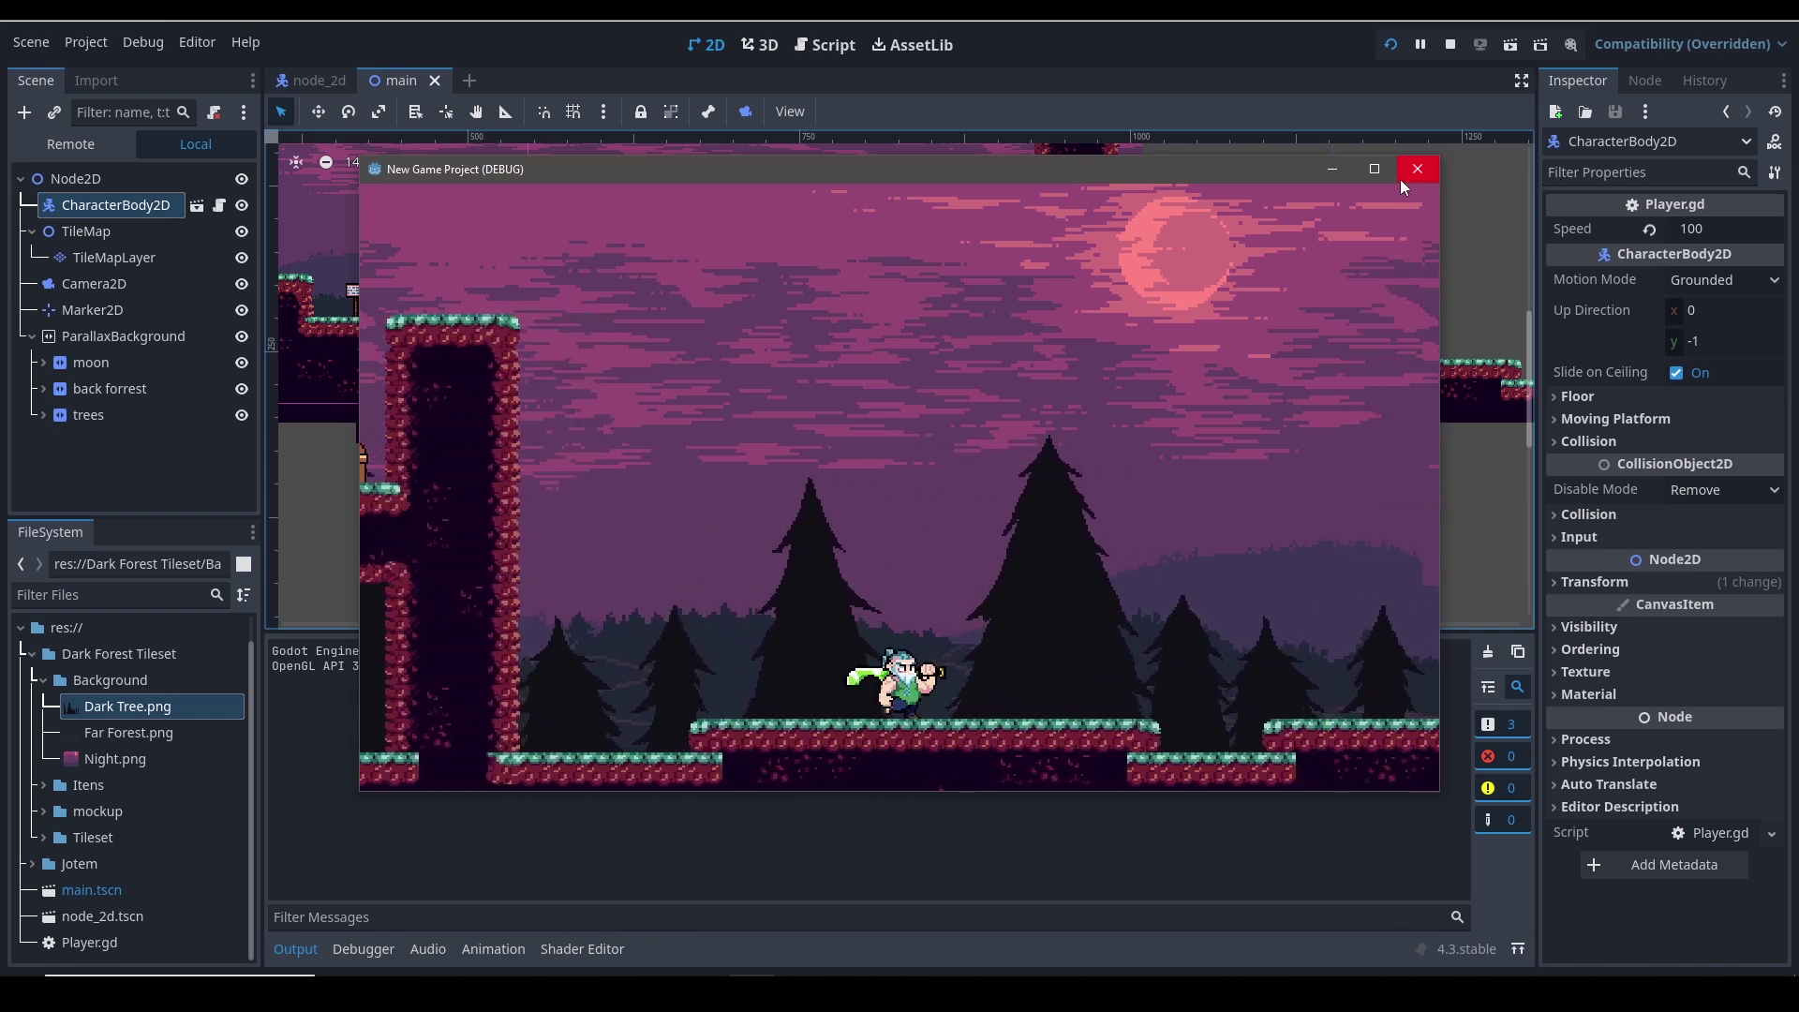
pyautogui.press('space')
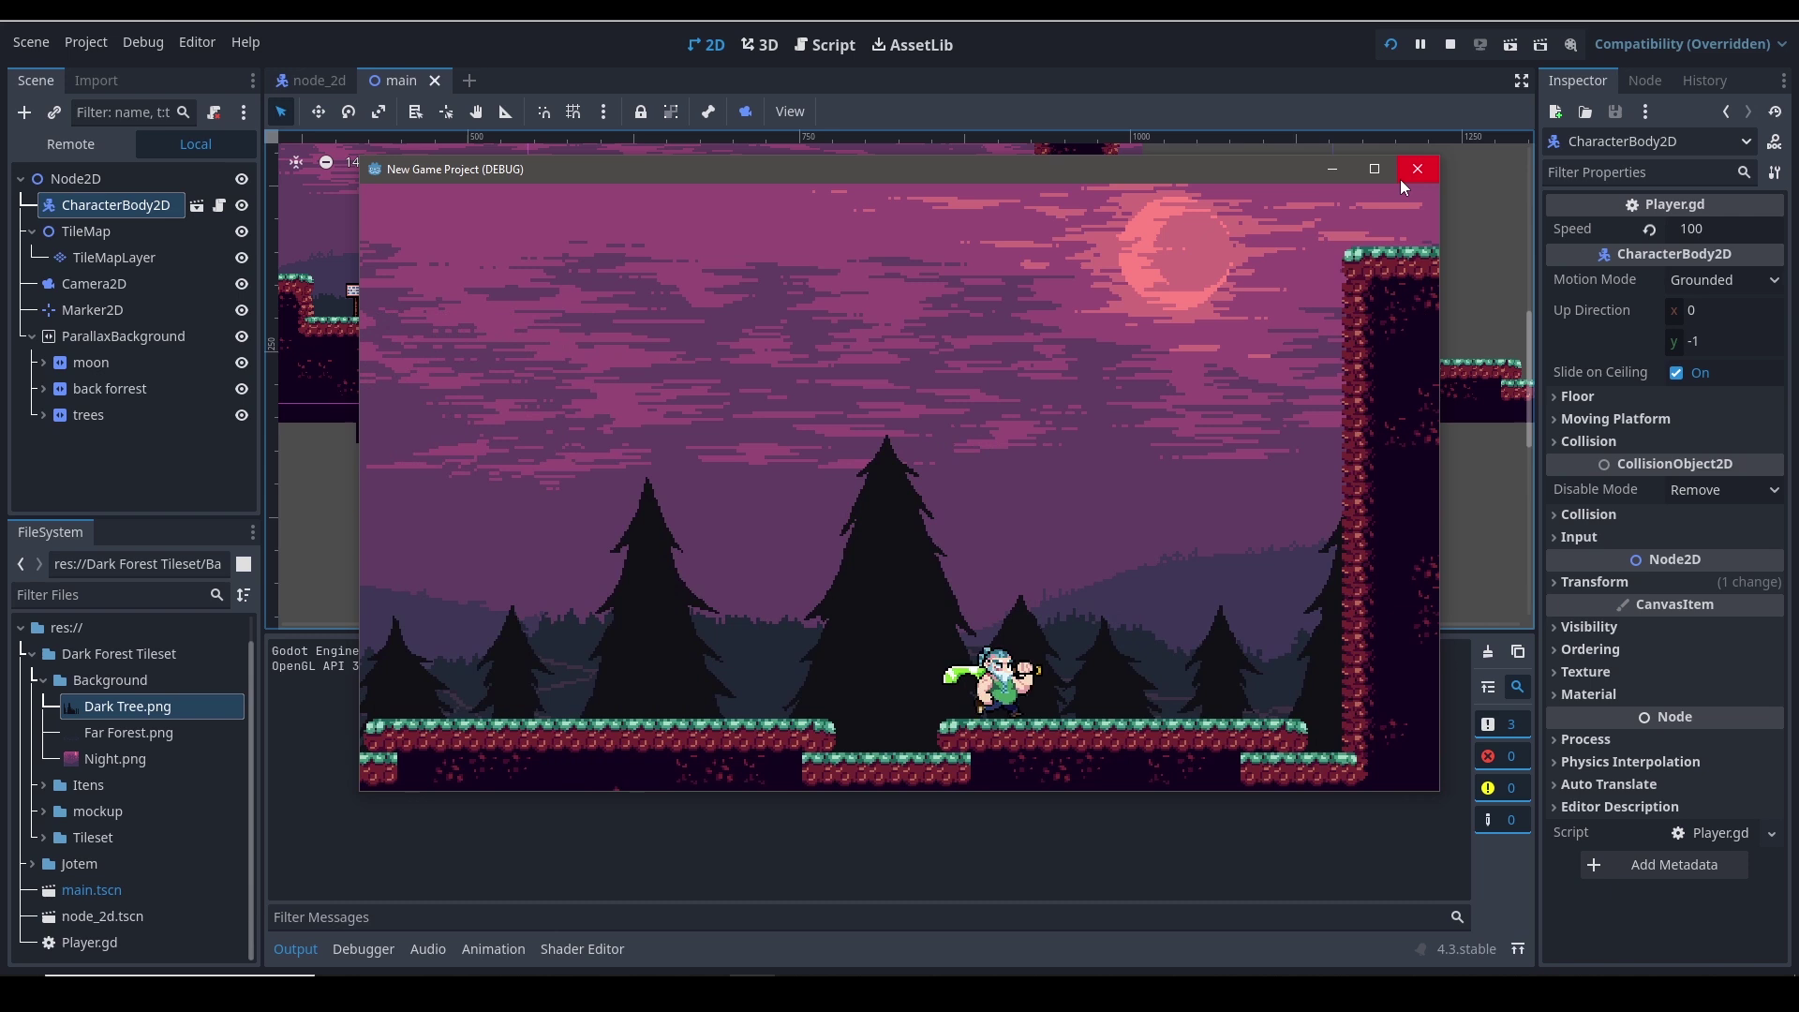